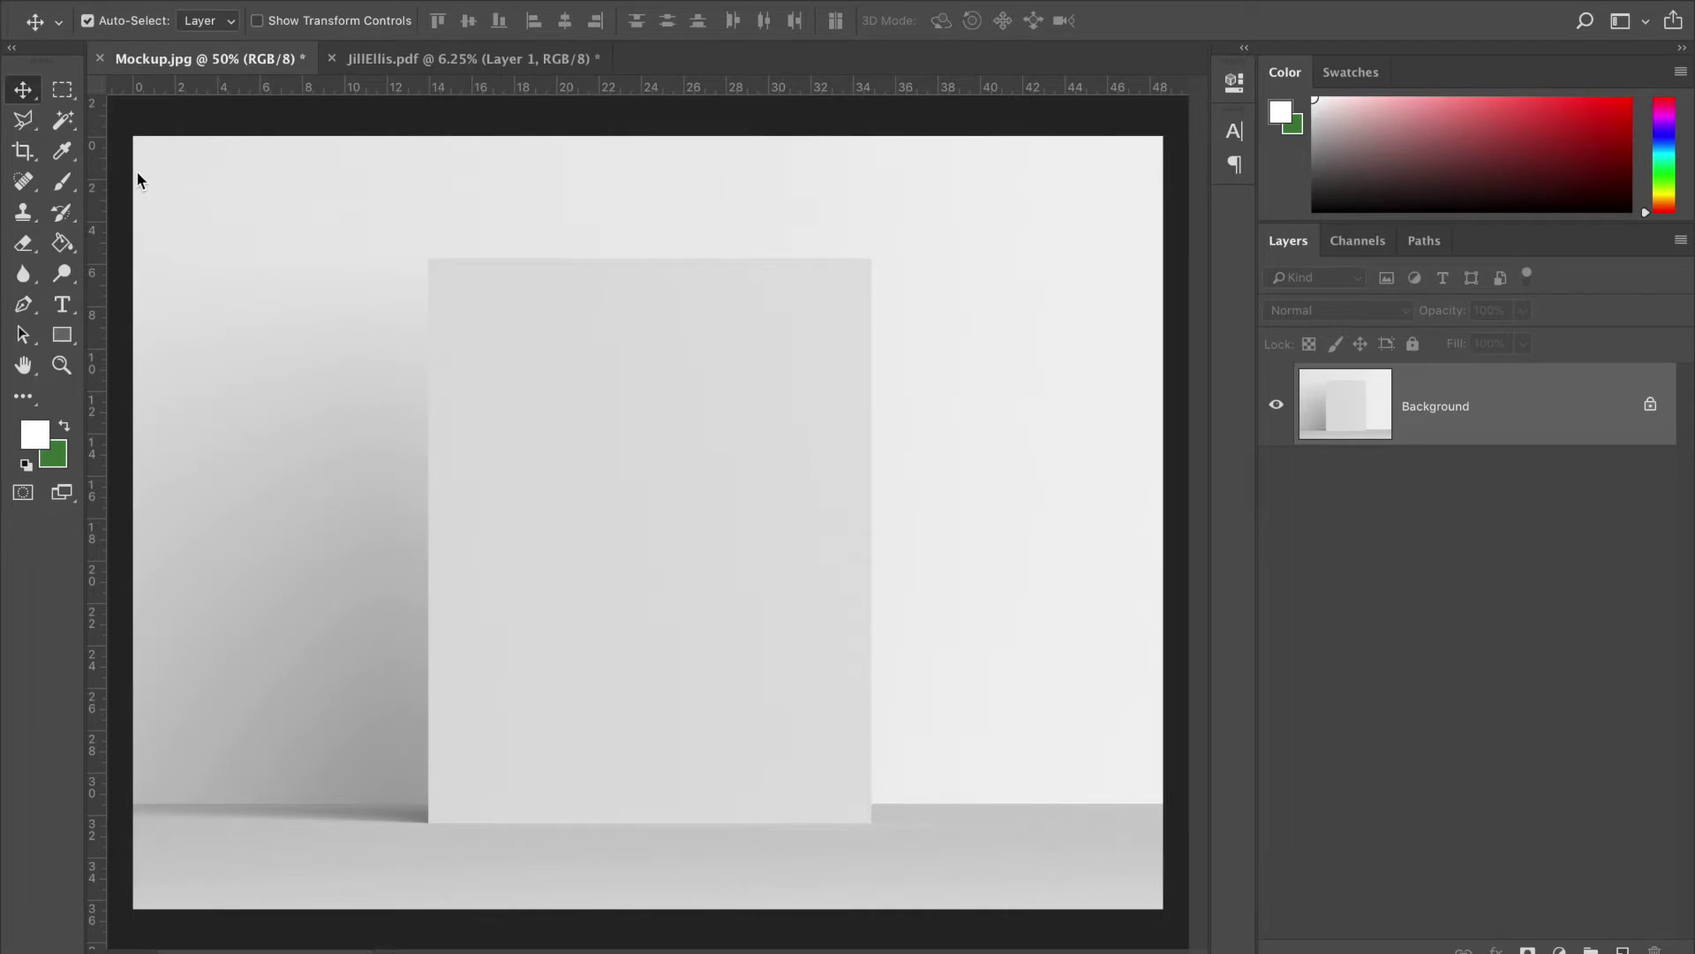
# - Pick the Brush tool from the toolbar to paint on the mockup
pyautogui.click(66, 188)
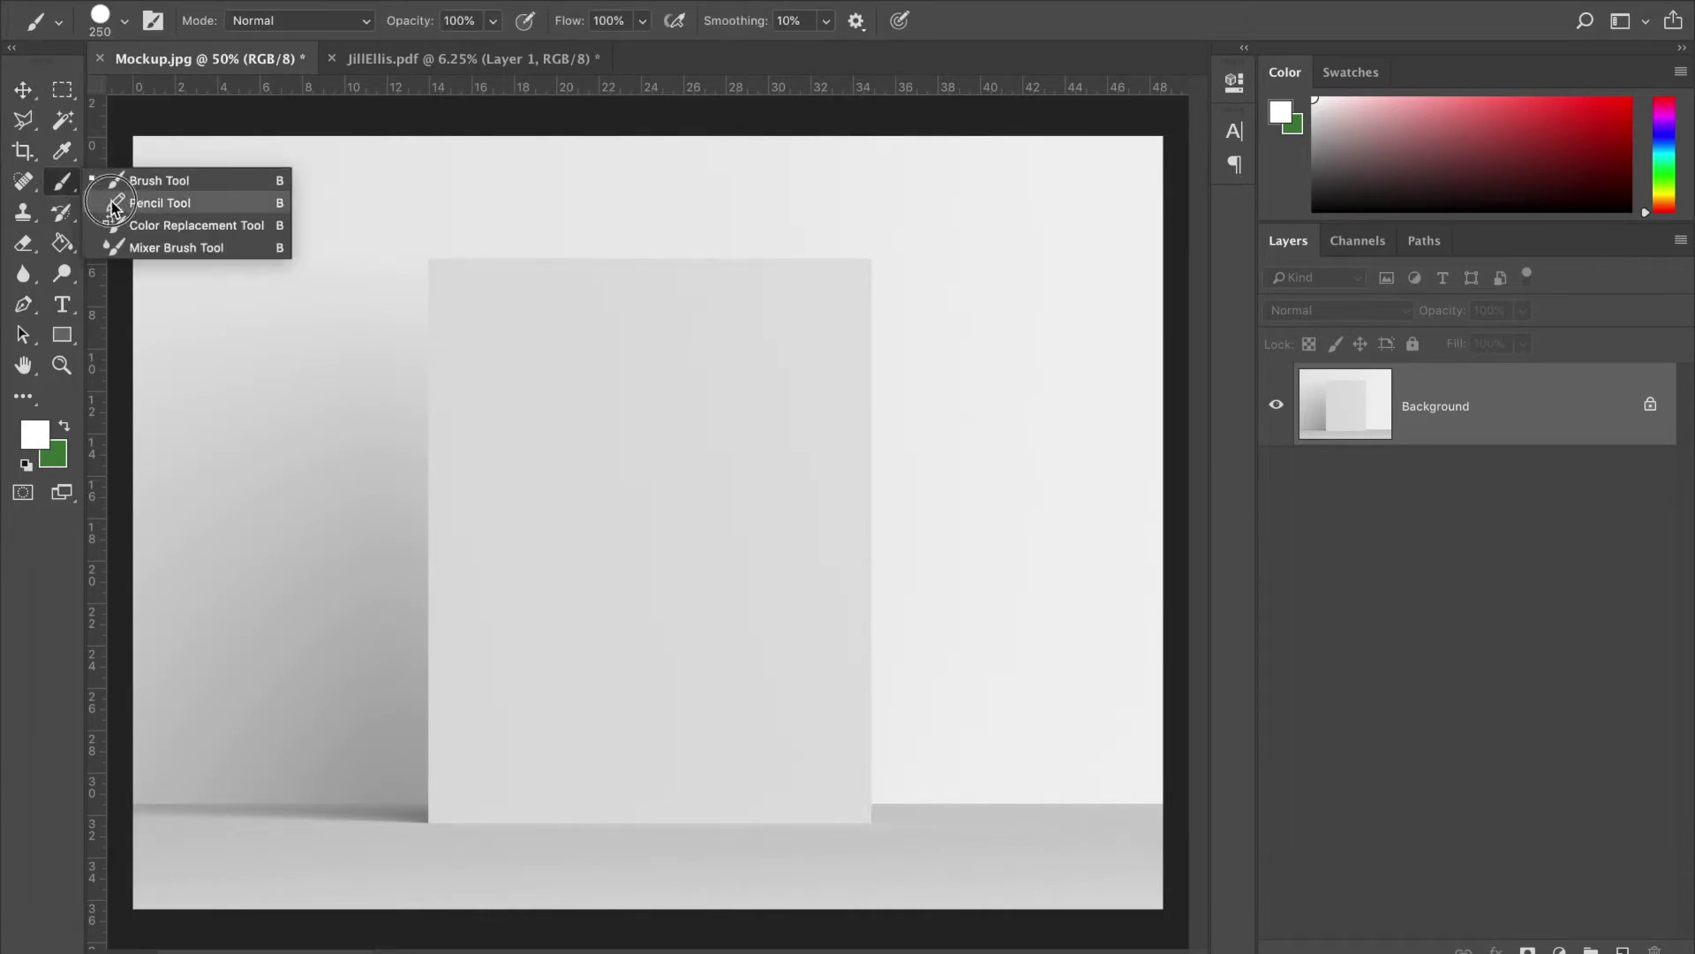
# - Close the brush variants flyout, leaving the Brush tool active
pyautogui.click(32, 226)
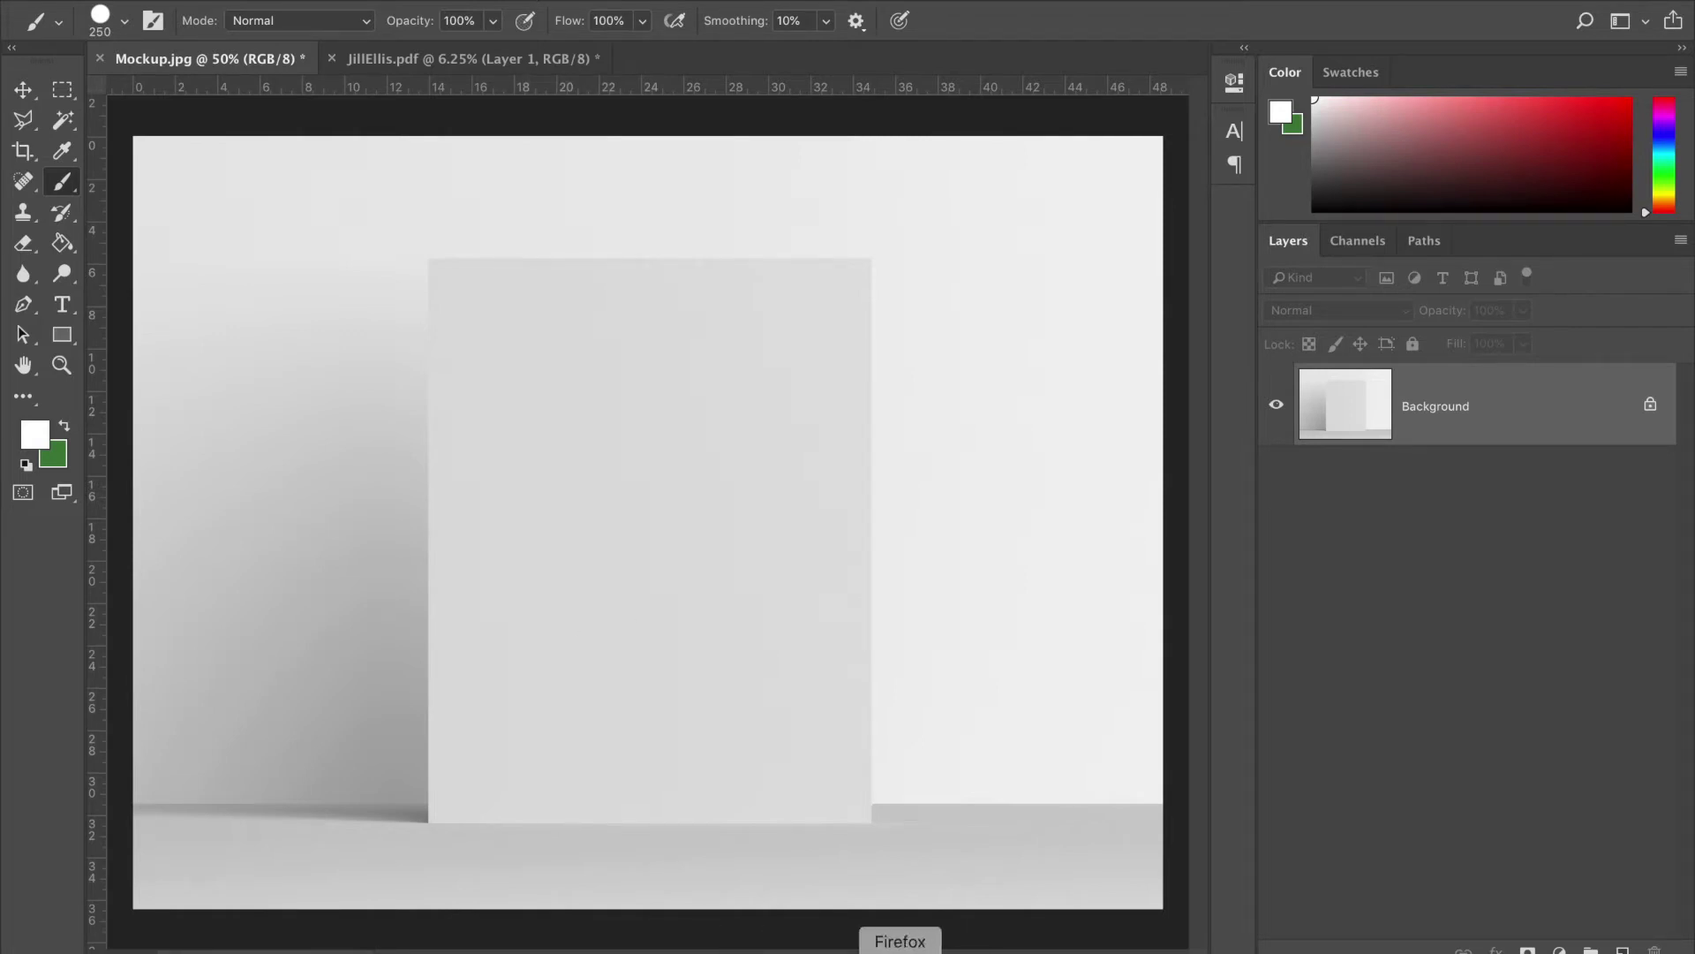
pyautogui.click(897, 950)
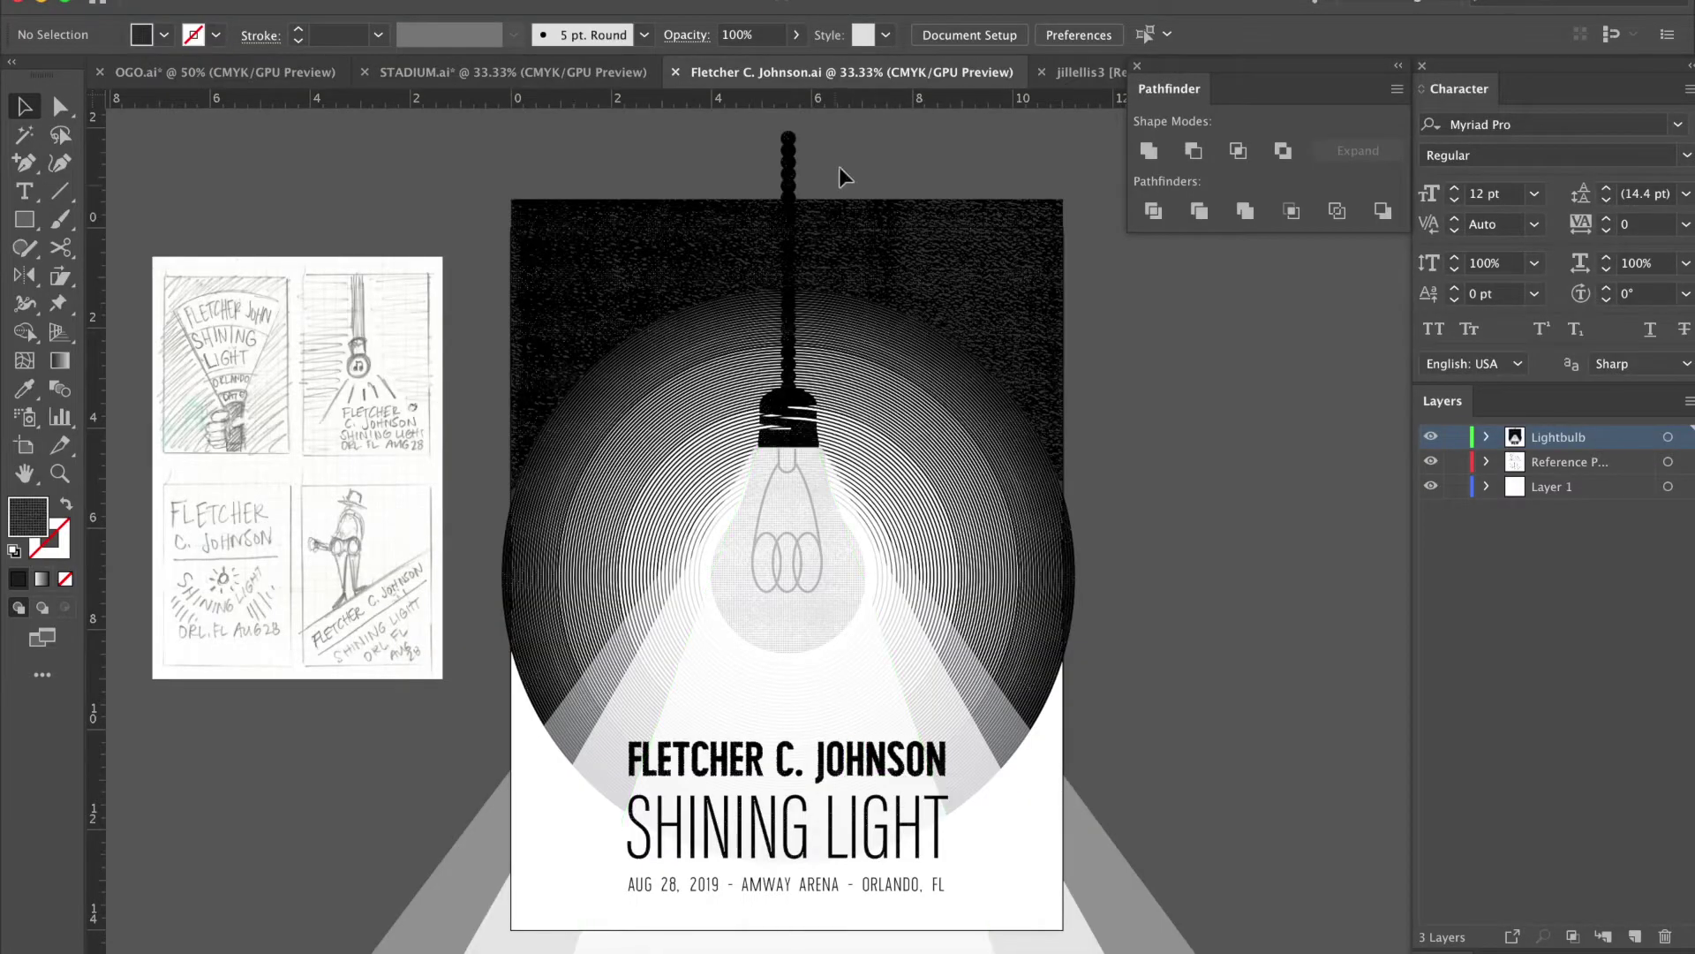
pyautogui.click(1081, 71)
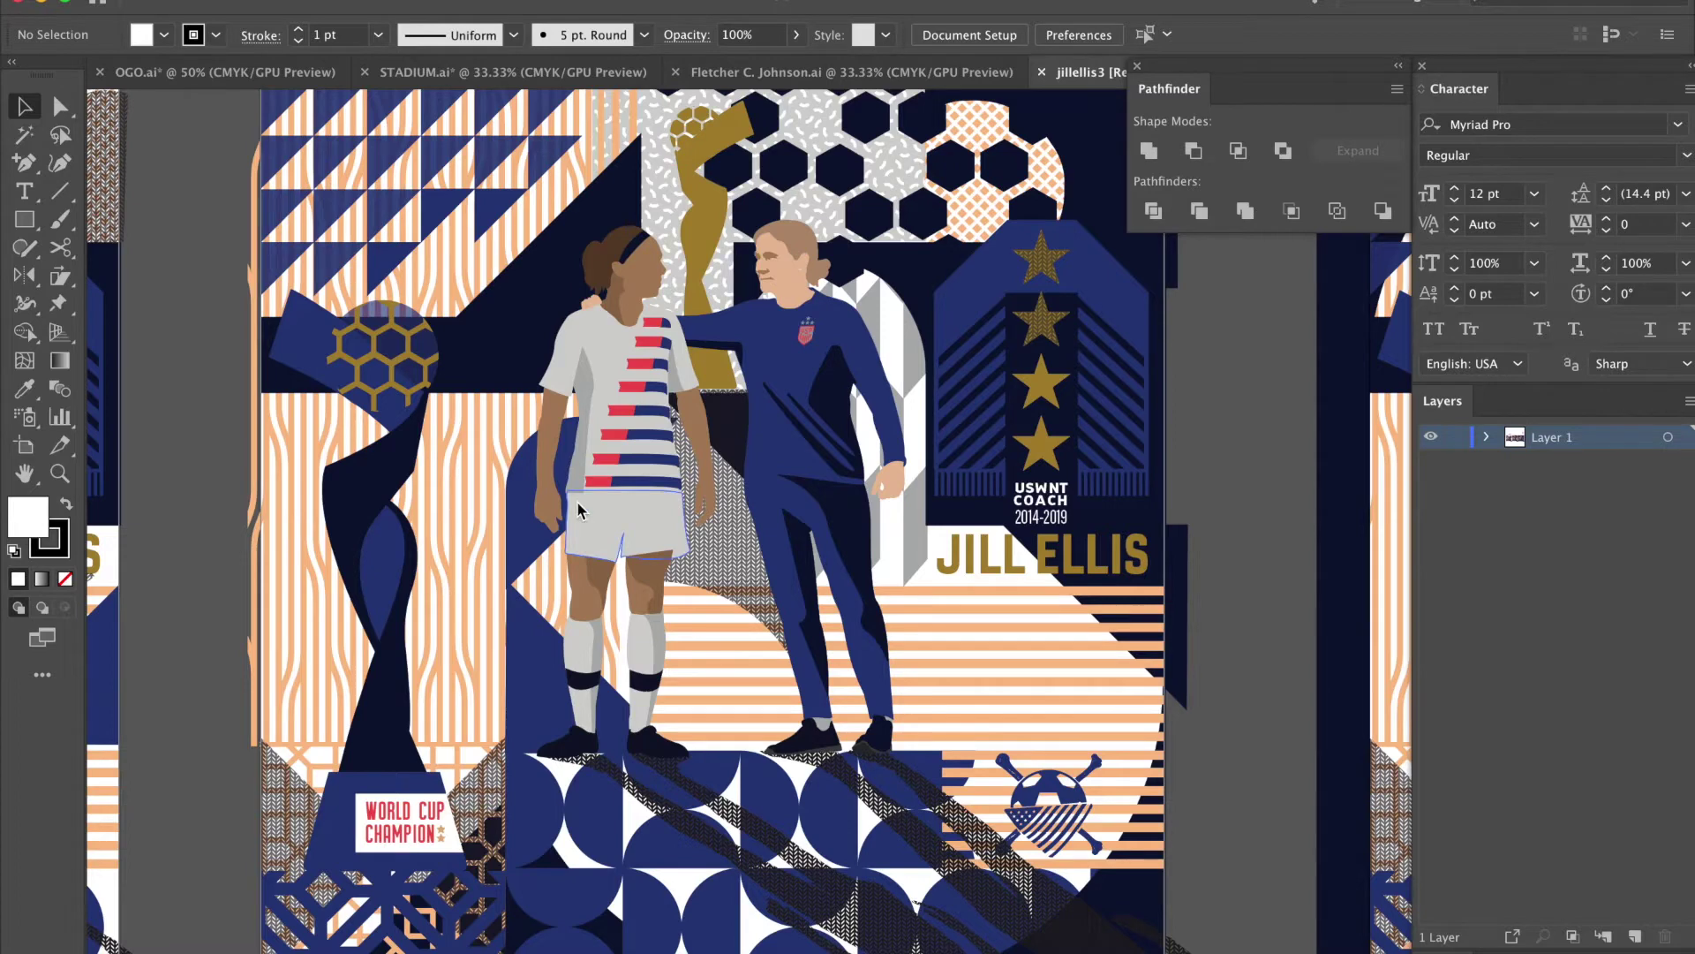
pyautogui.hscroll(2, 578, 511)
pyautogui.scroll(-1, 579, 510)
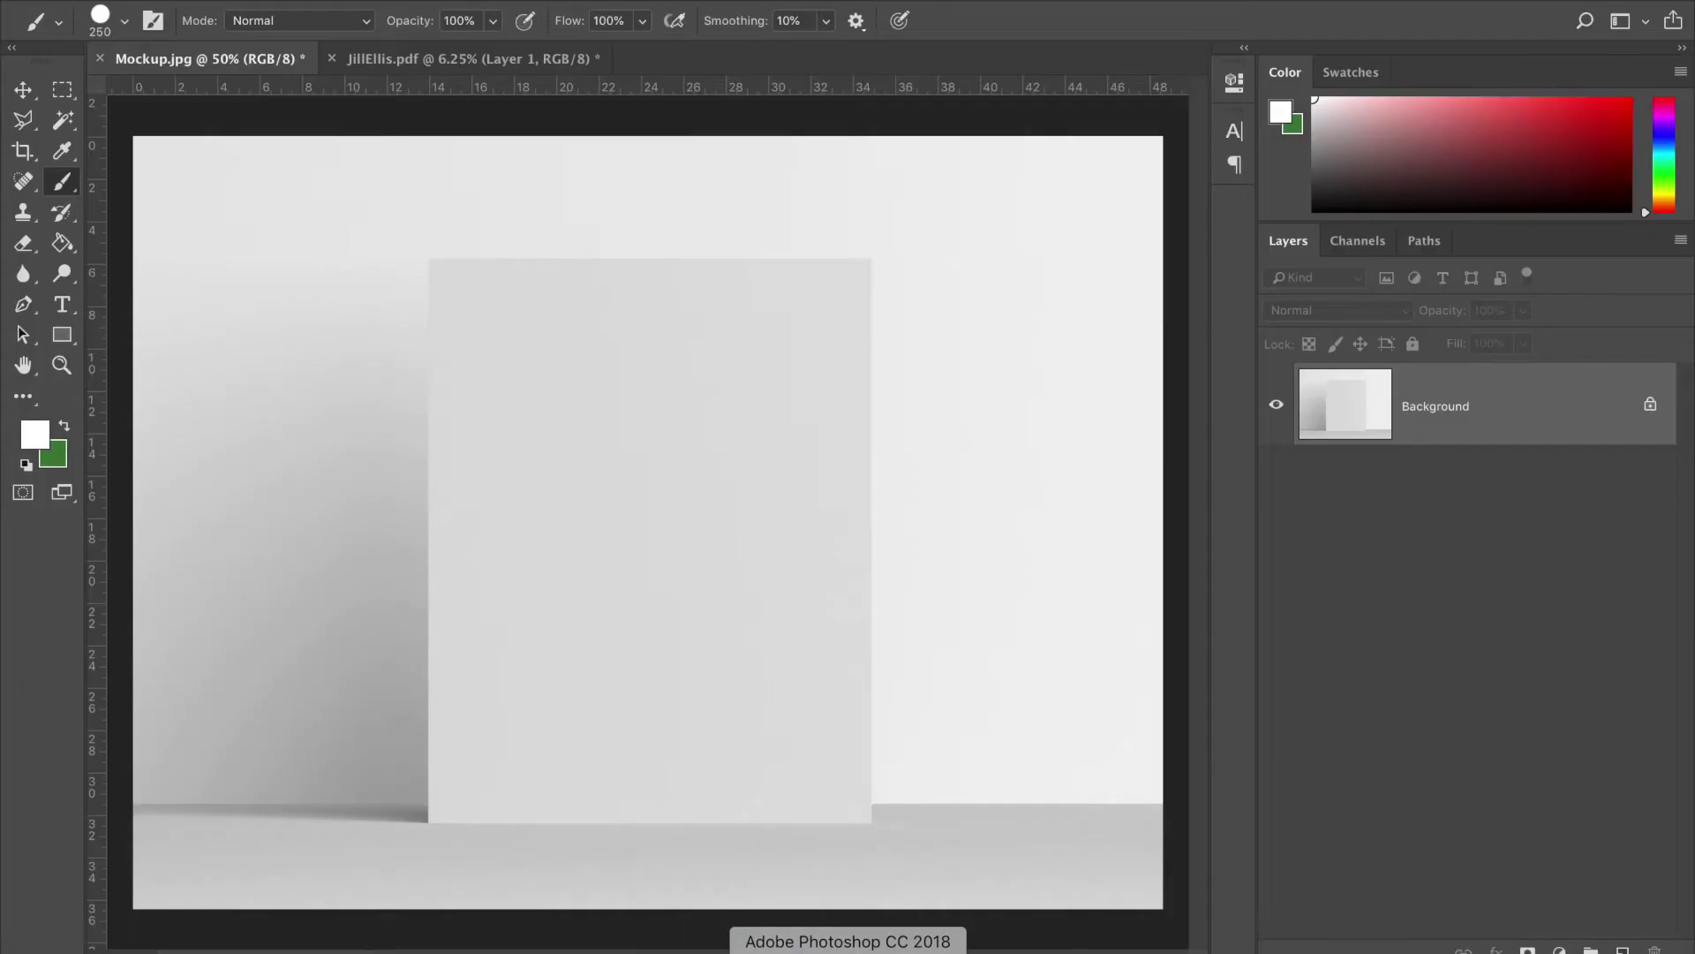
pyautogui.click(465, 60)
pyautogui.hotkey('ctrl', '+')
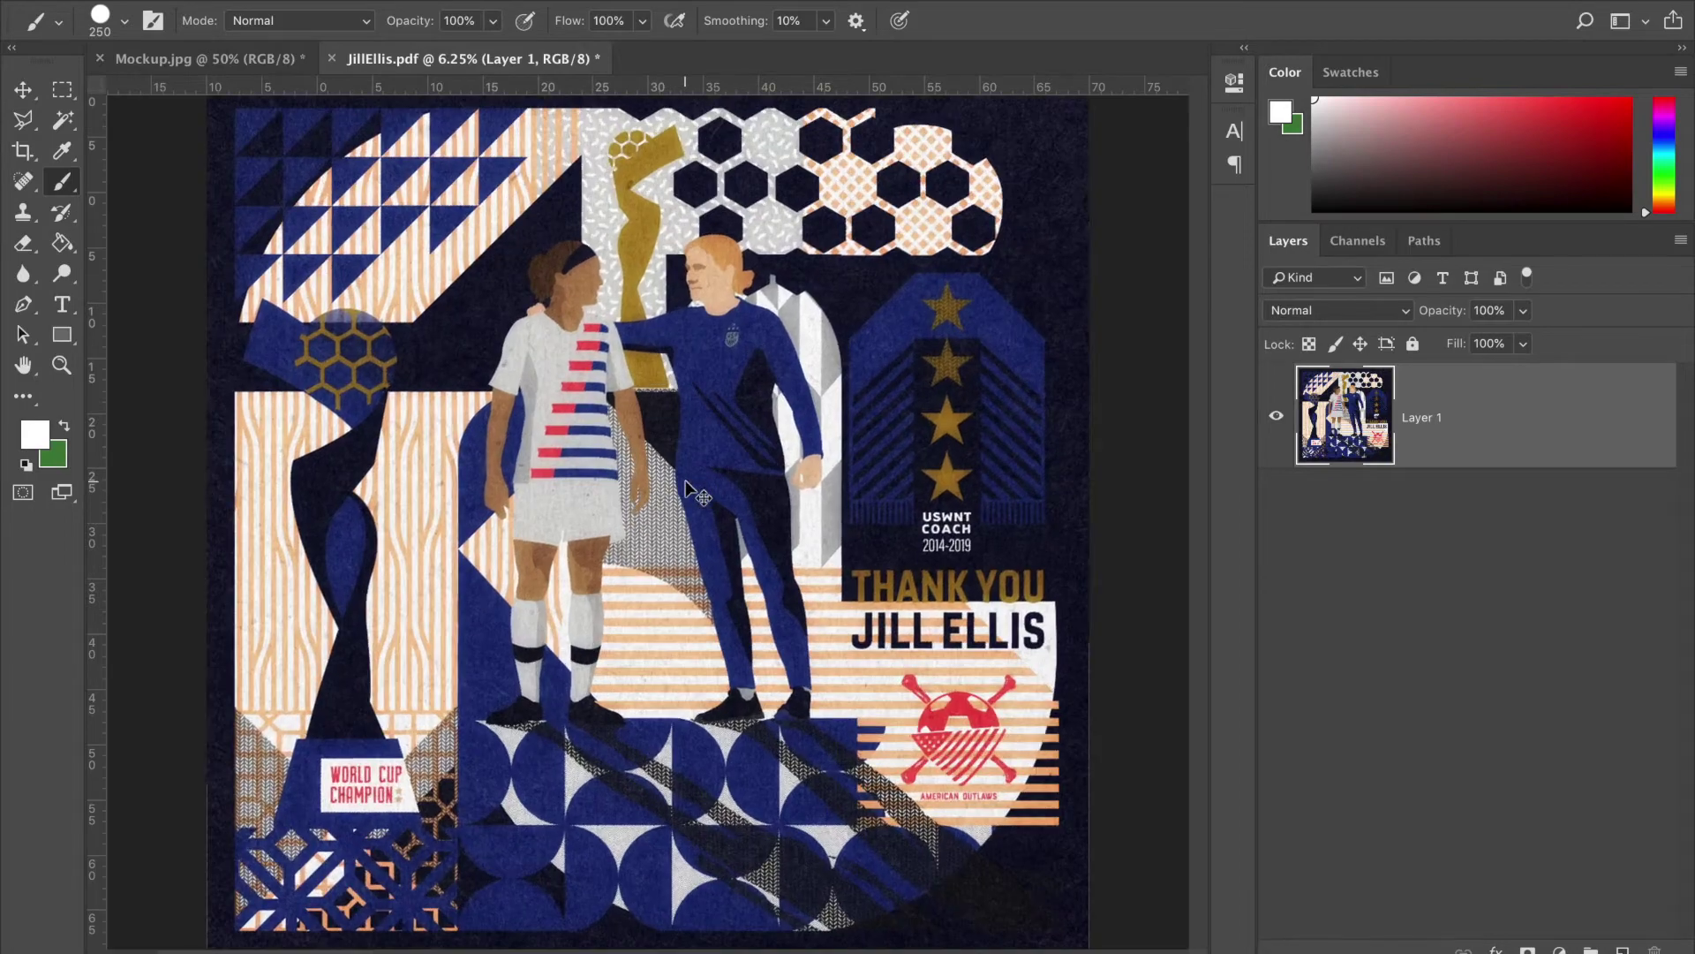
pyautogui.hotkey('ctrl', '+')
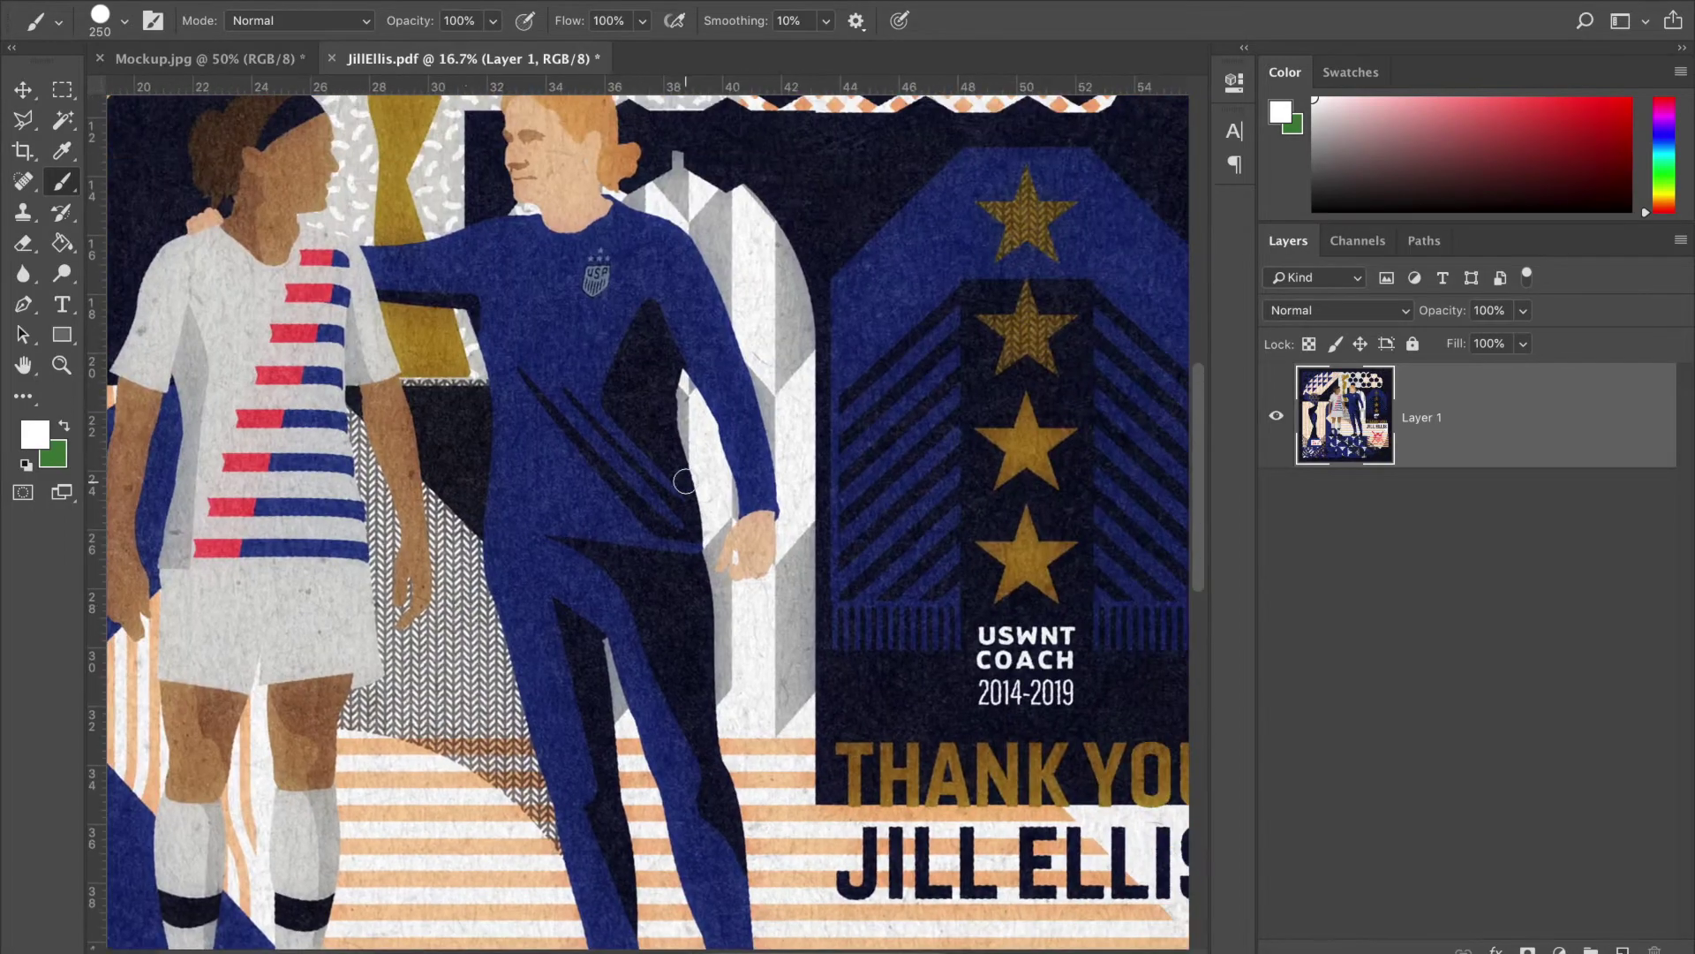
pyautogui.scroll(2, 686, 481)
pyautogui.hscroll(2, 686, 481)
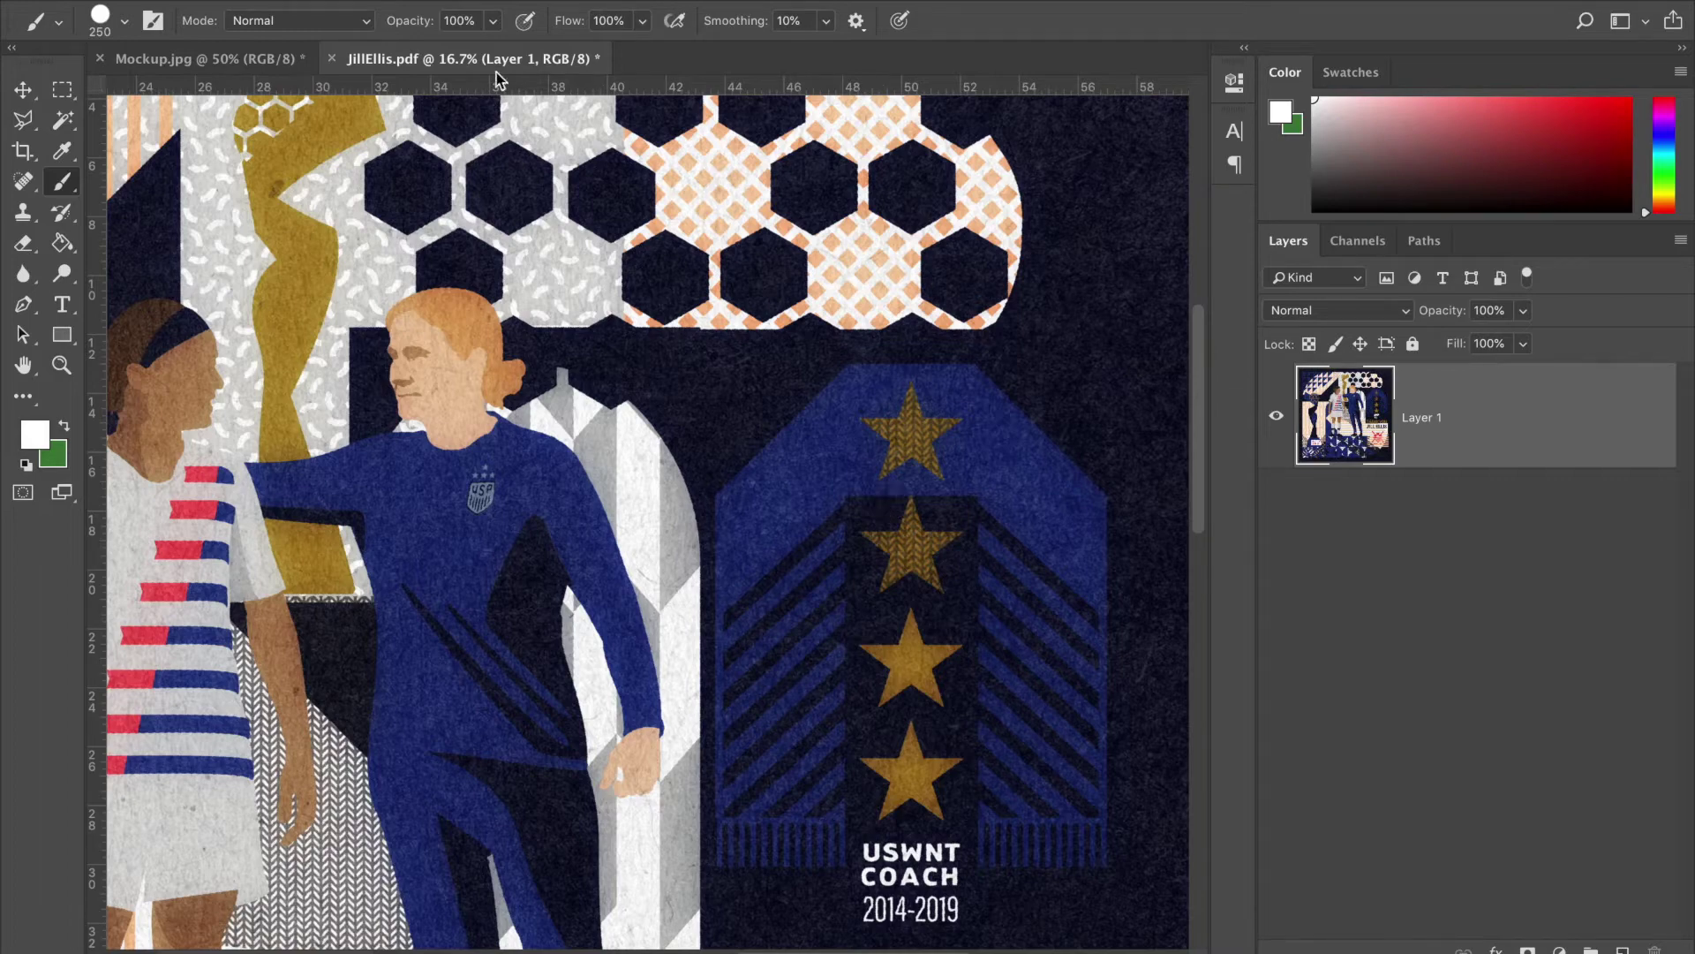
pyautogui.click(296, 60)
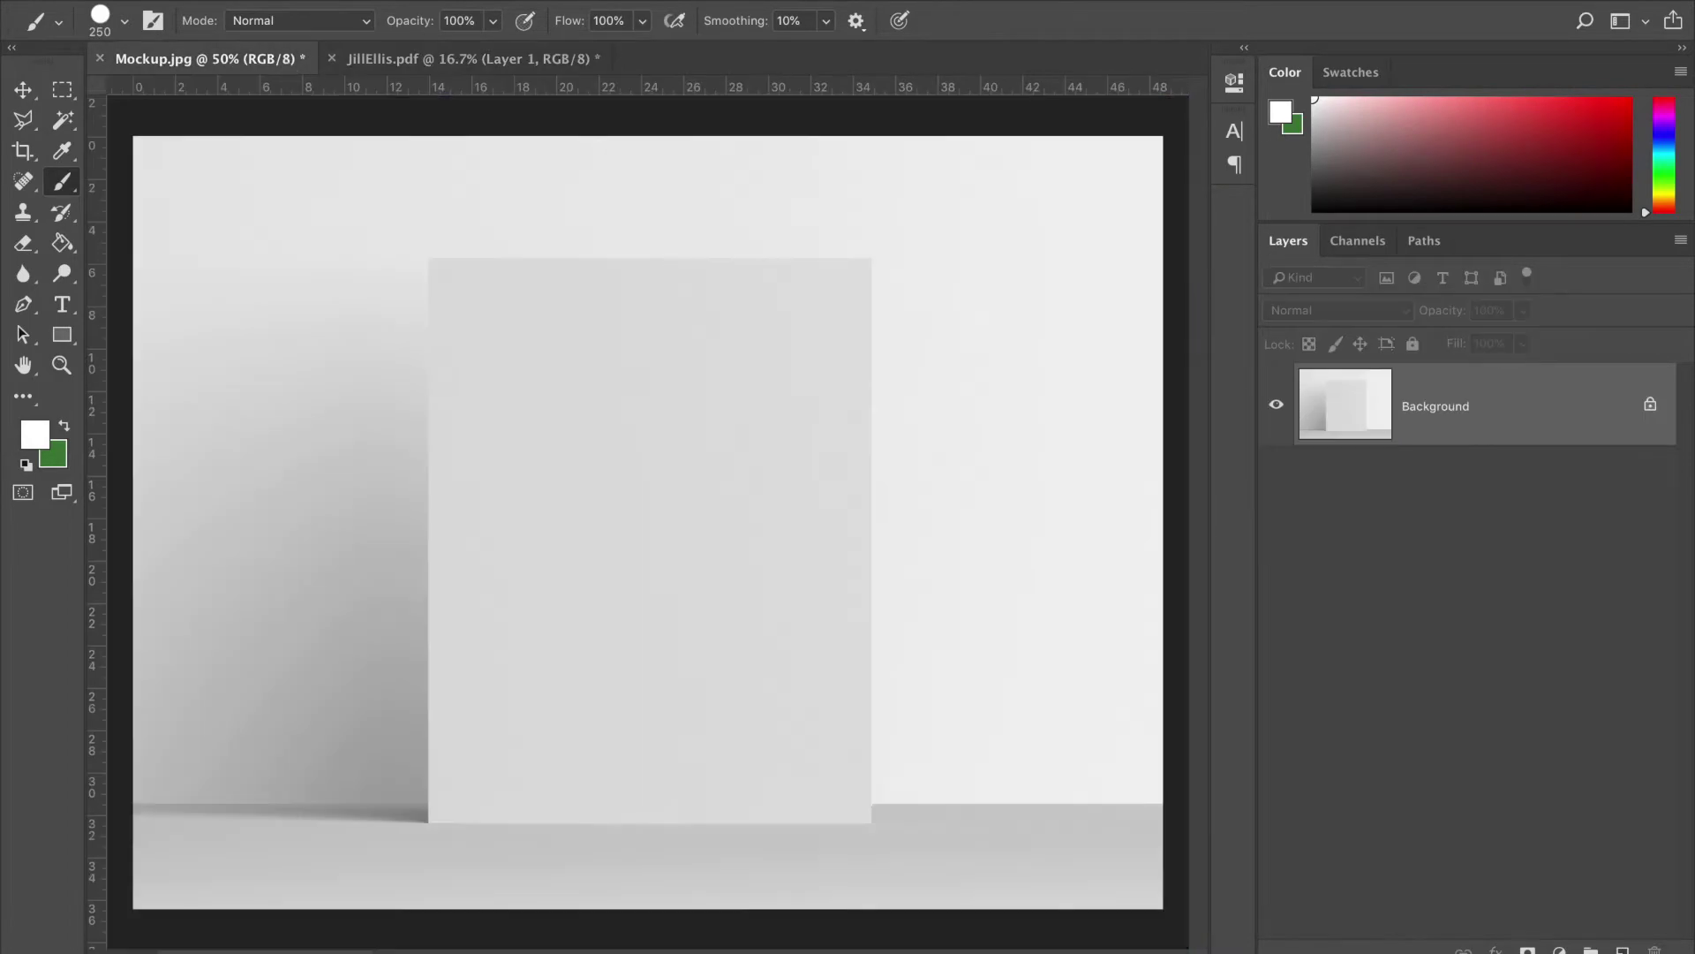
# - Try the Magic Wand and Polygonal Lasso, then settle on the Clone Stamp tool
pyautogui.press('w')
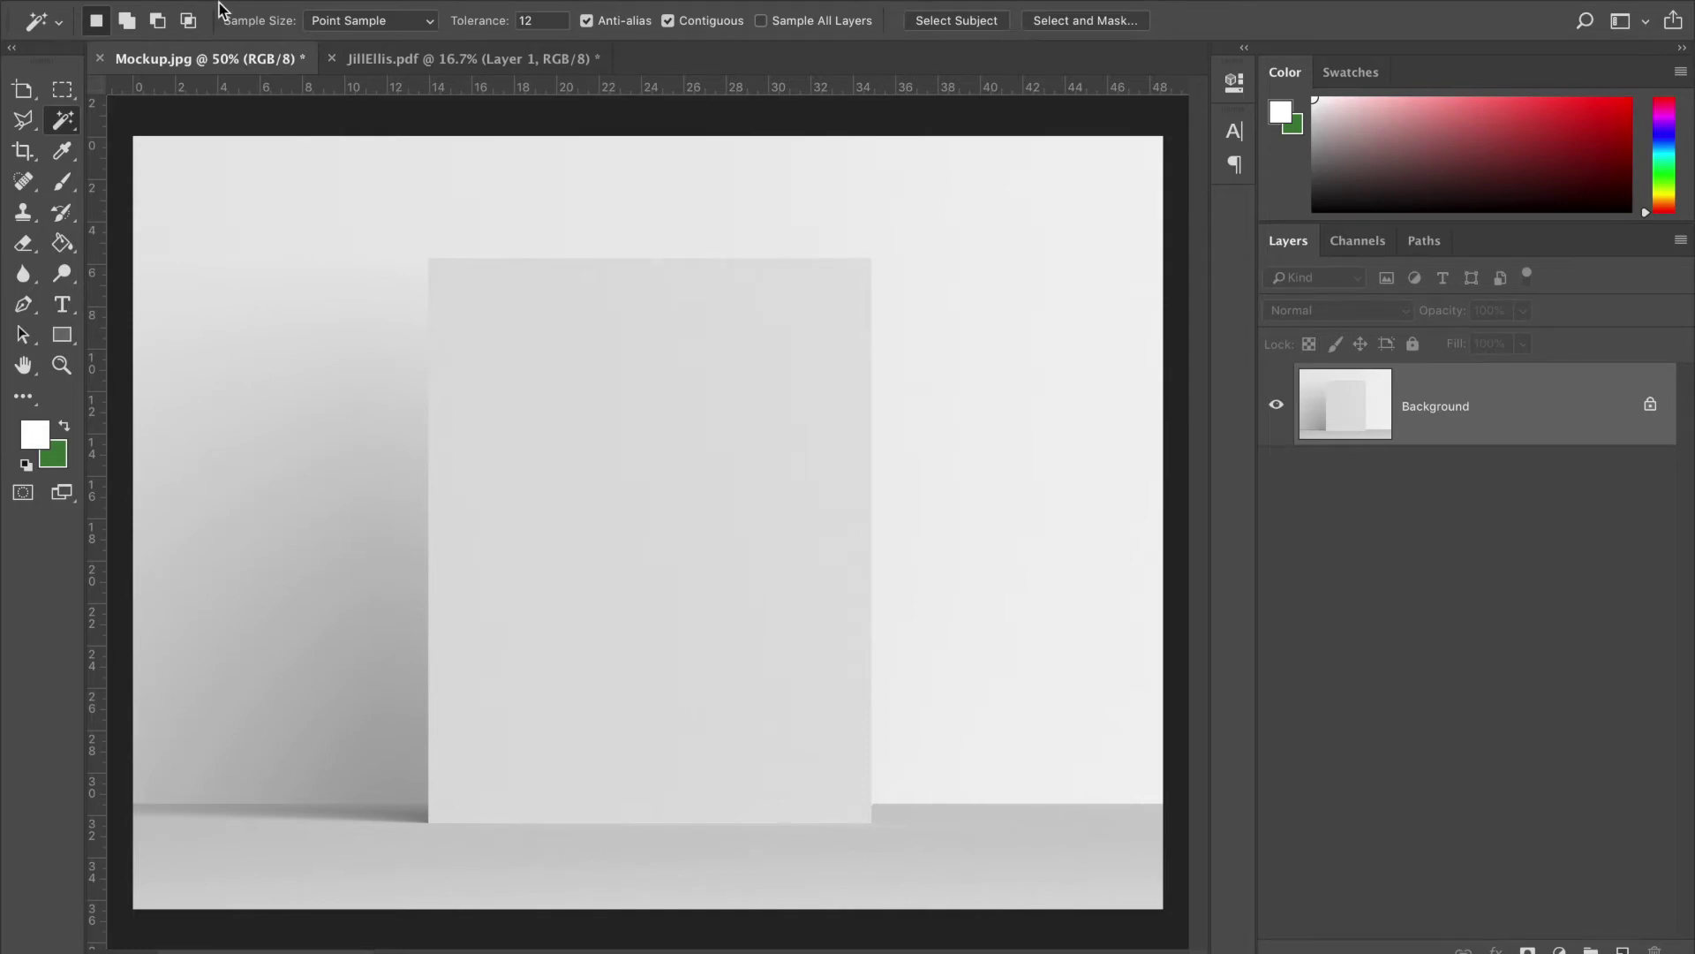
pyautogui.click(17, 126)
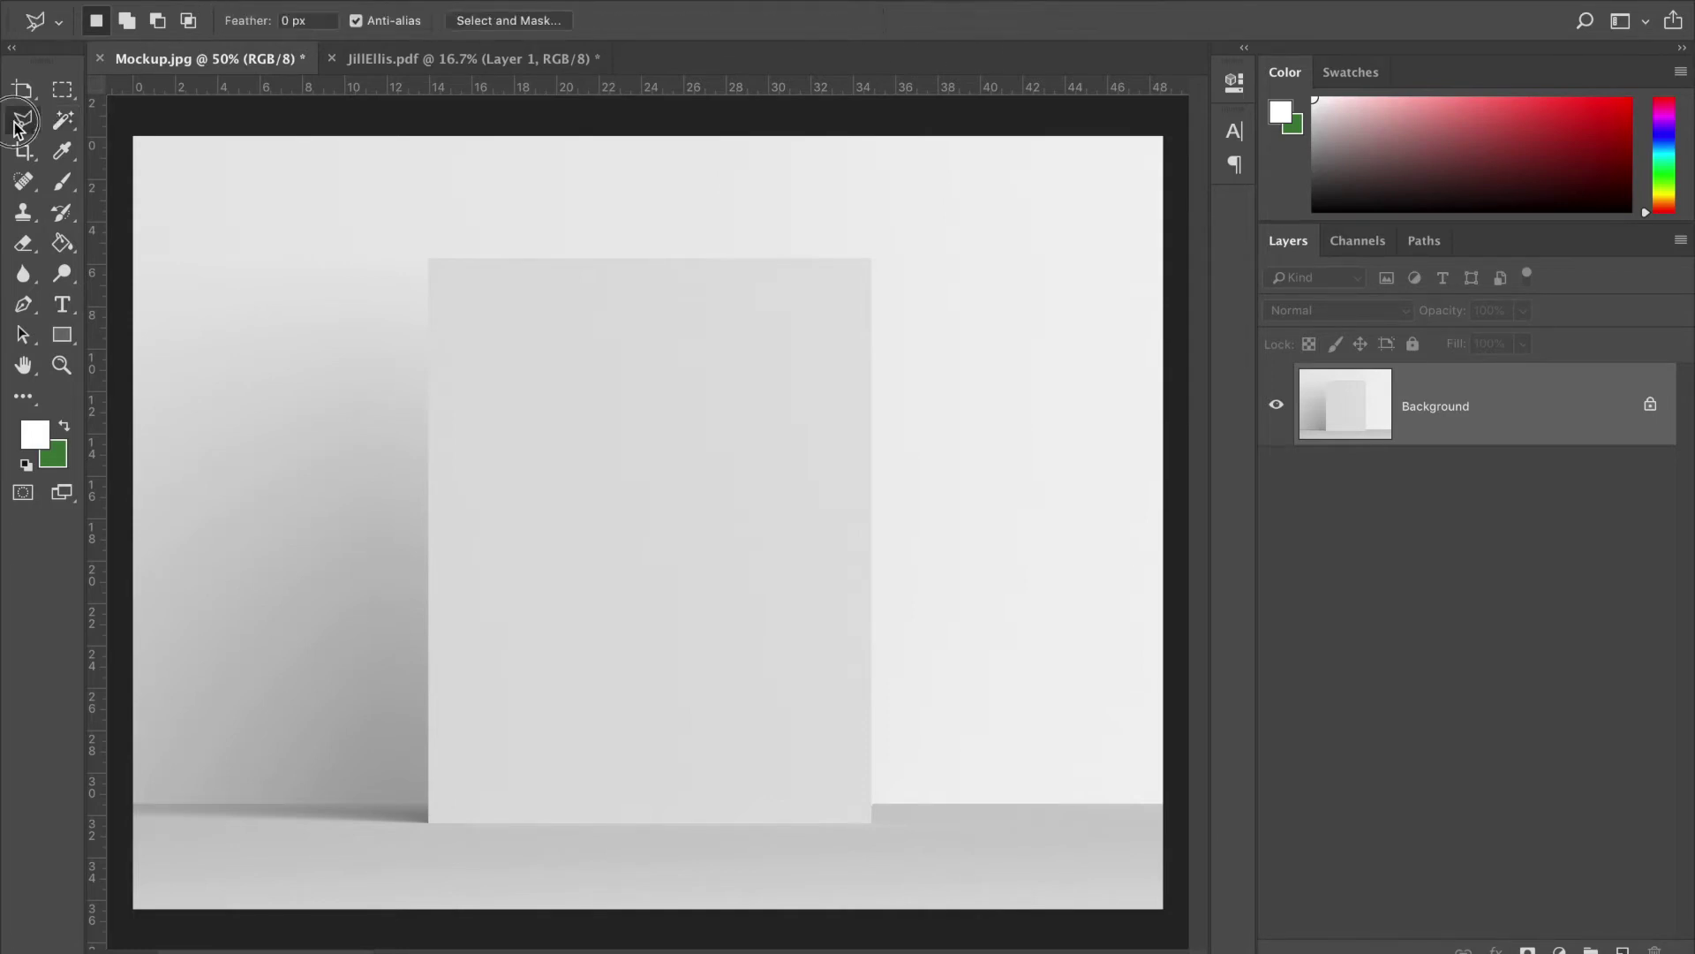
pyautogui.click(19, 215)
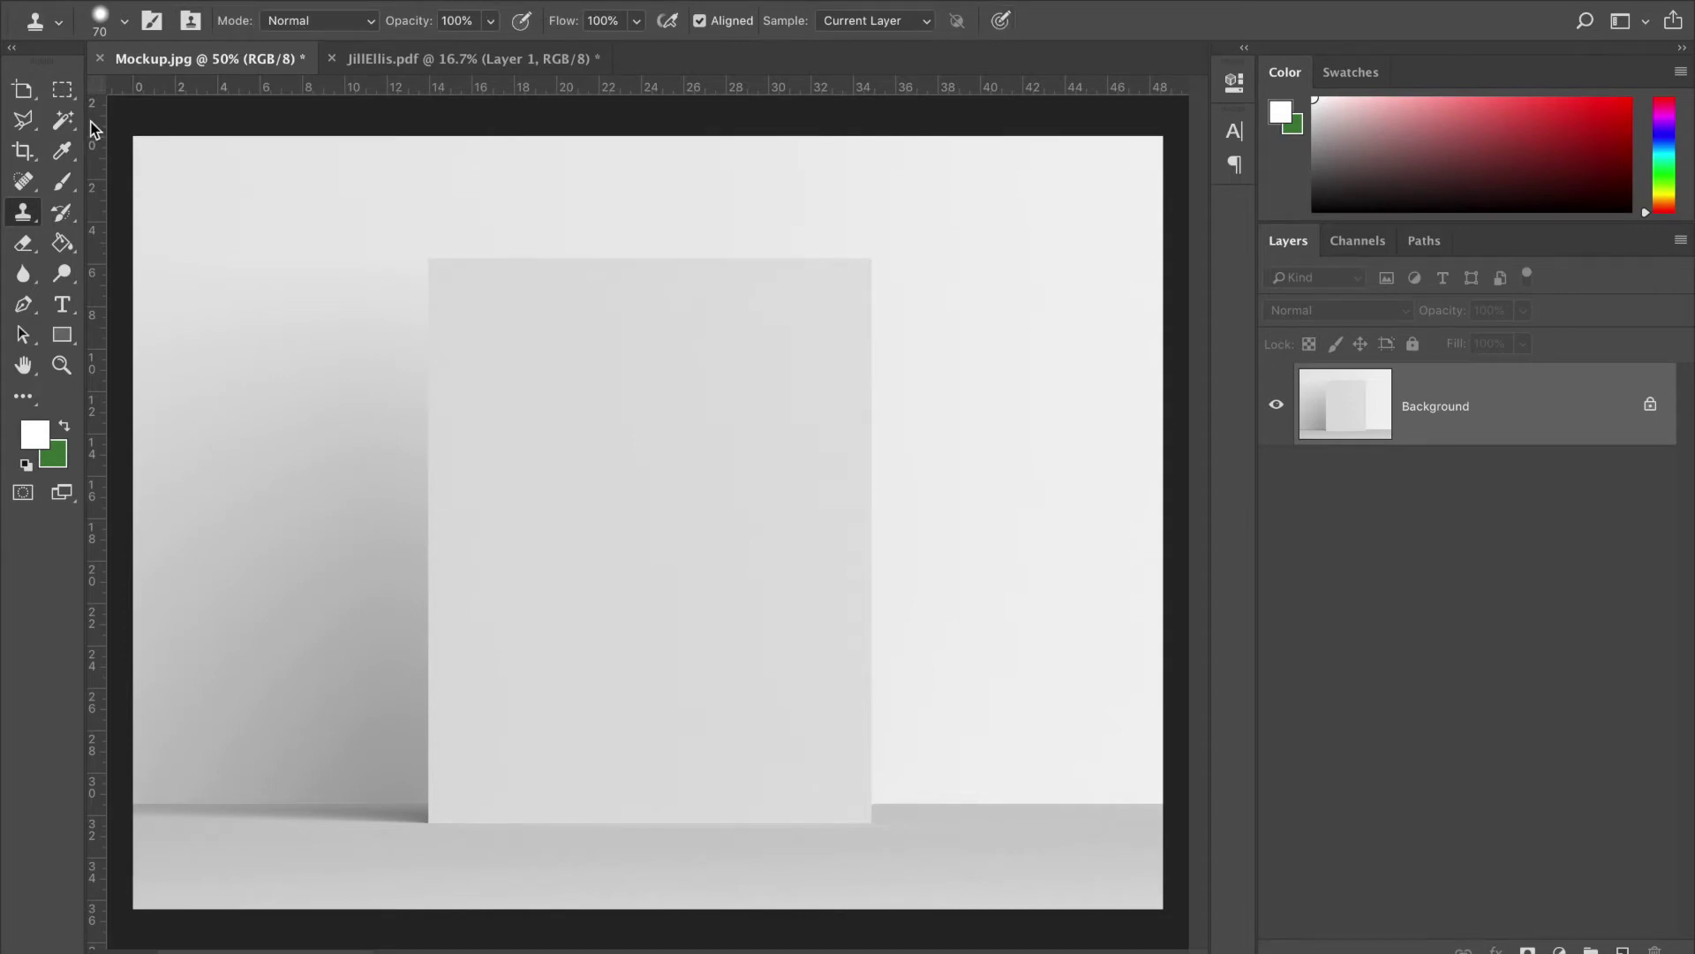
# - Browse the Image menu and its submenus, then close it without choosing anything
pyautogui.click(309, 0)
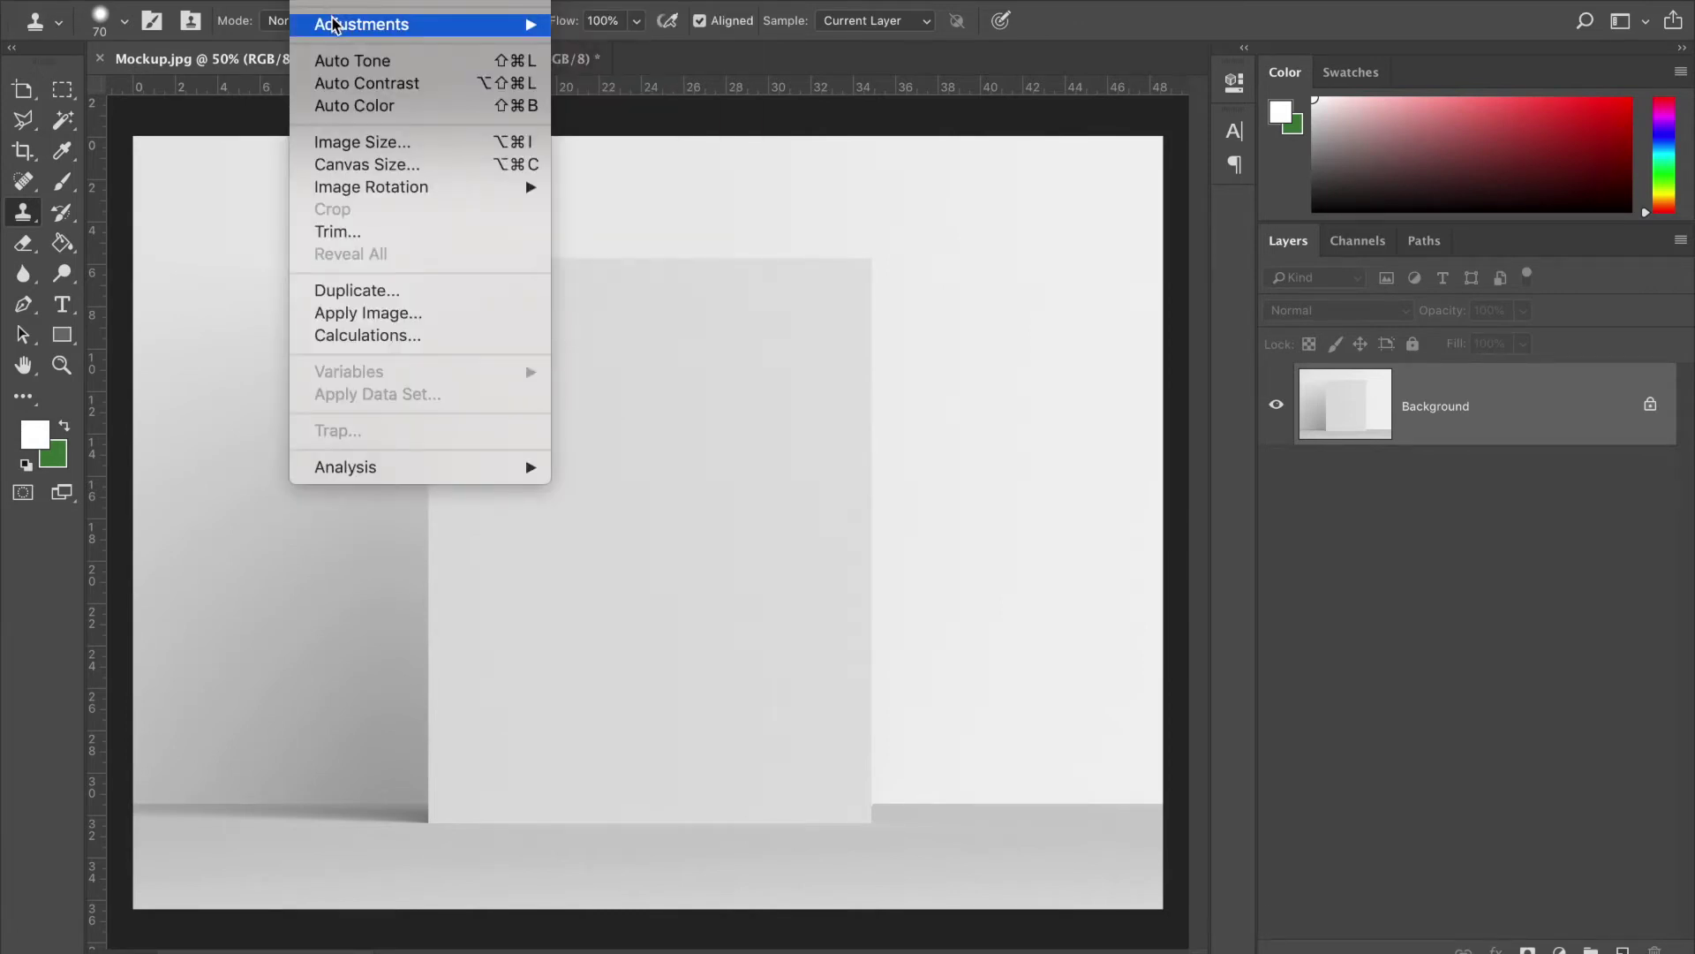
pyautogui.moveTo(334, 9)
pyautogui.moveTo(380, 23)
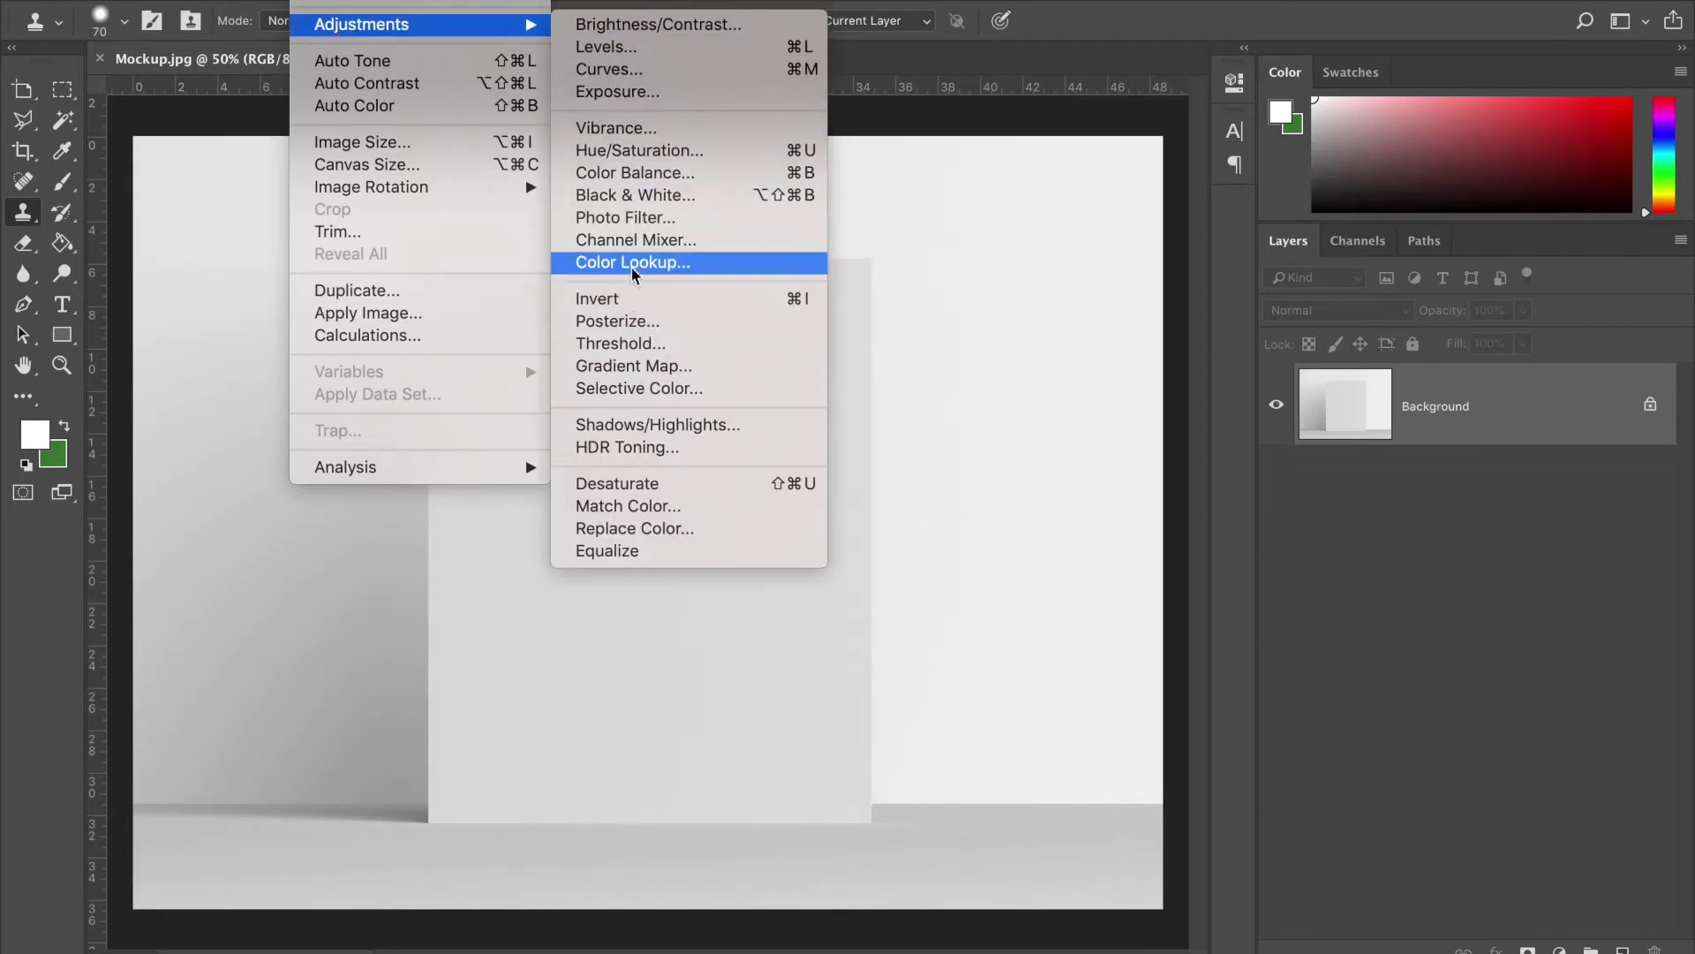
pyautogui.moveTo(265, 2)
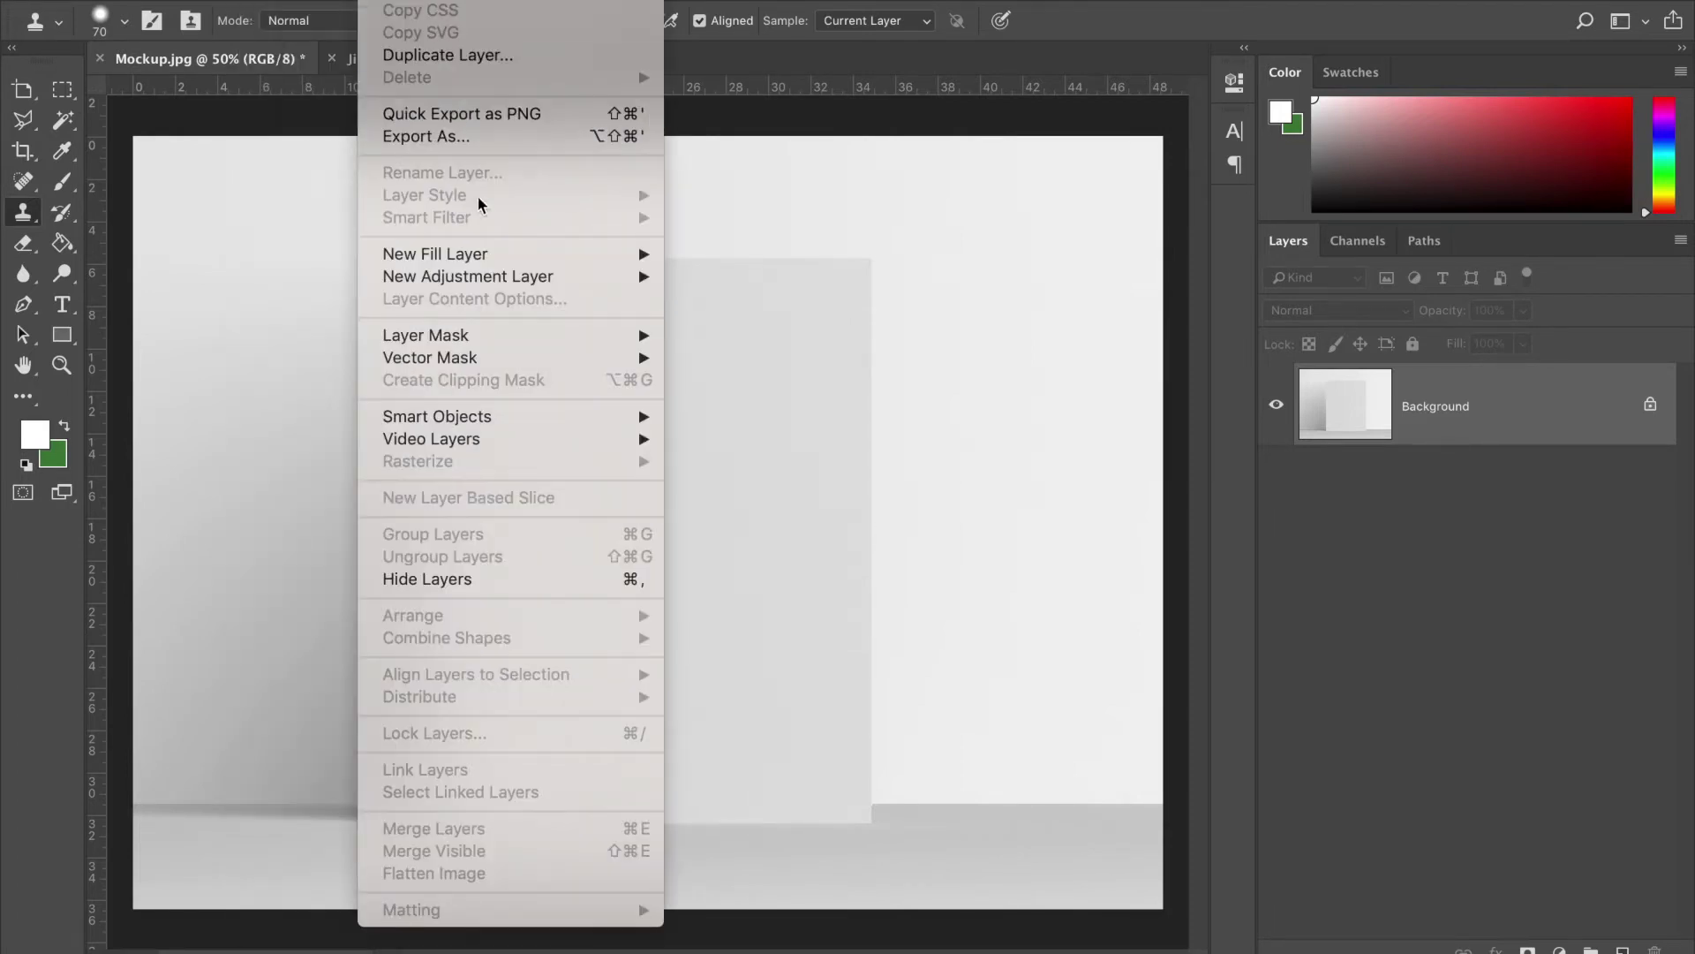
pyautogui.moveTo(582, 1)
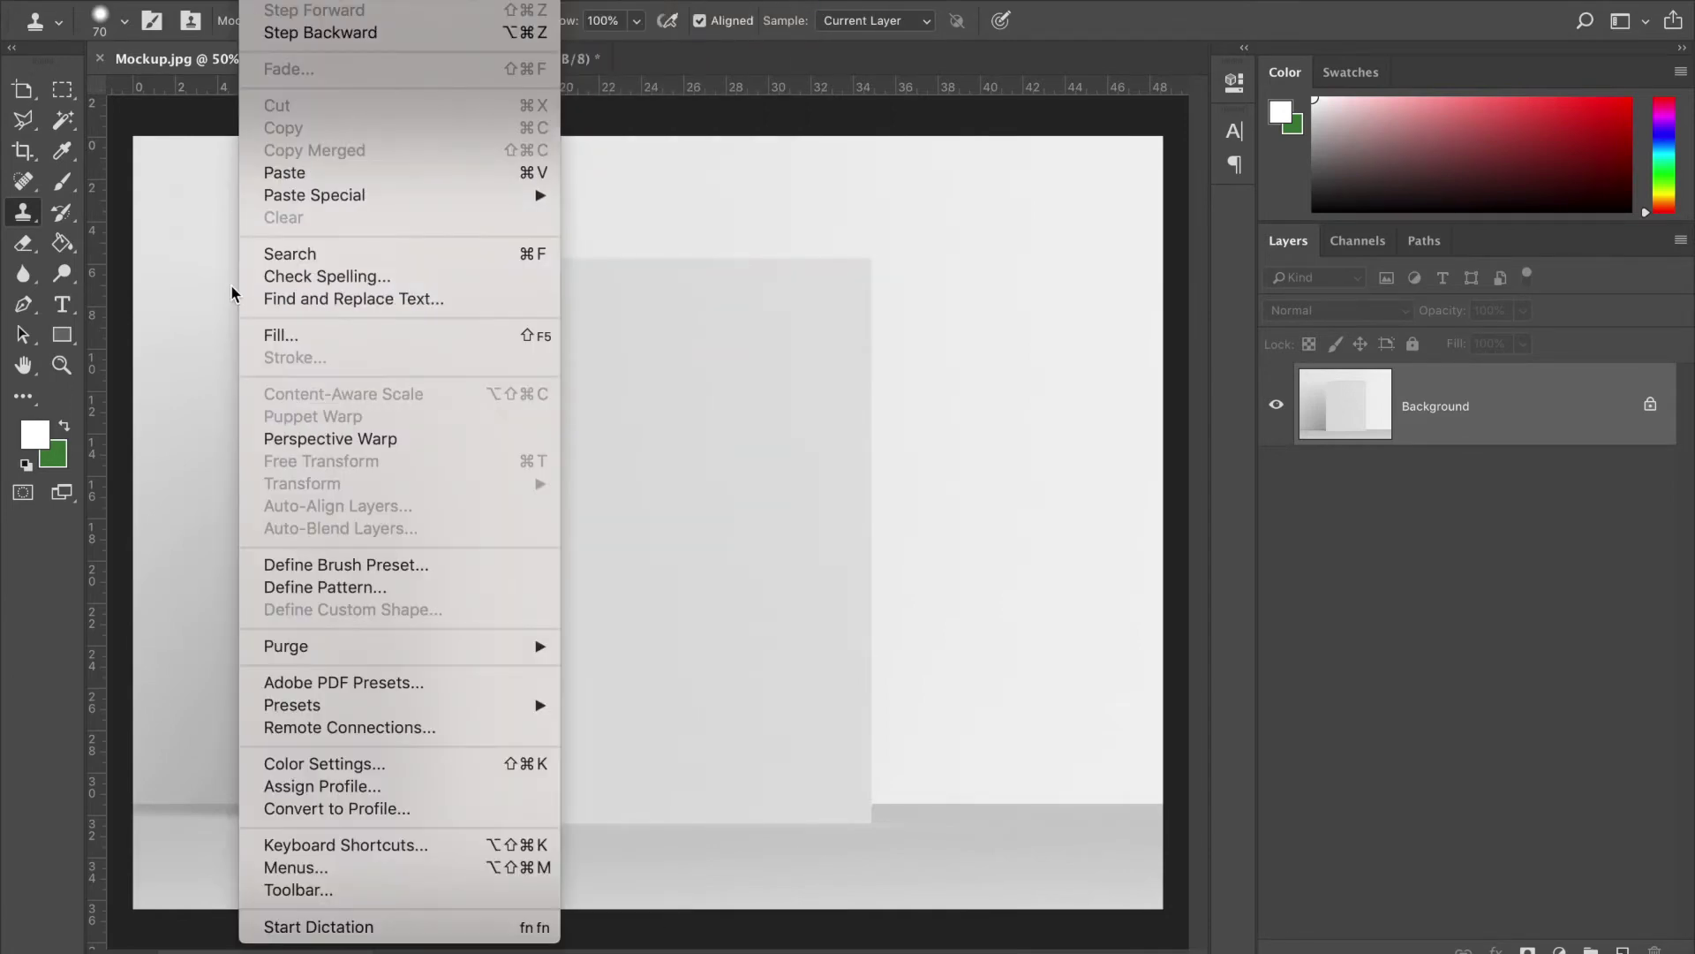
pyautogui.click(204, 302)
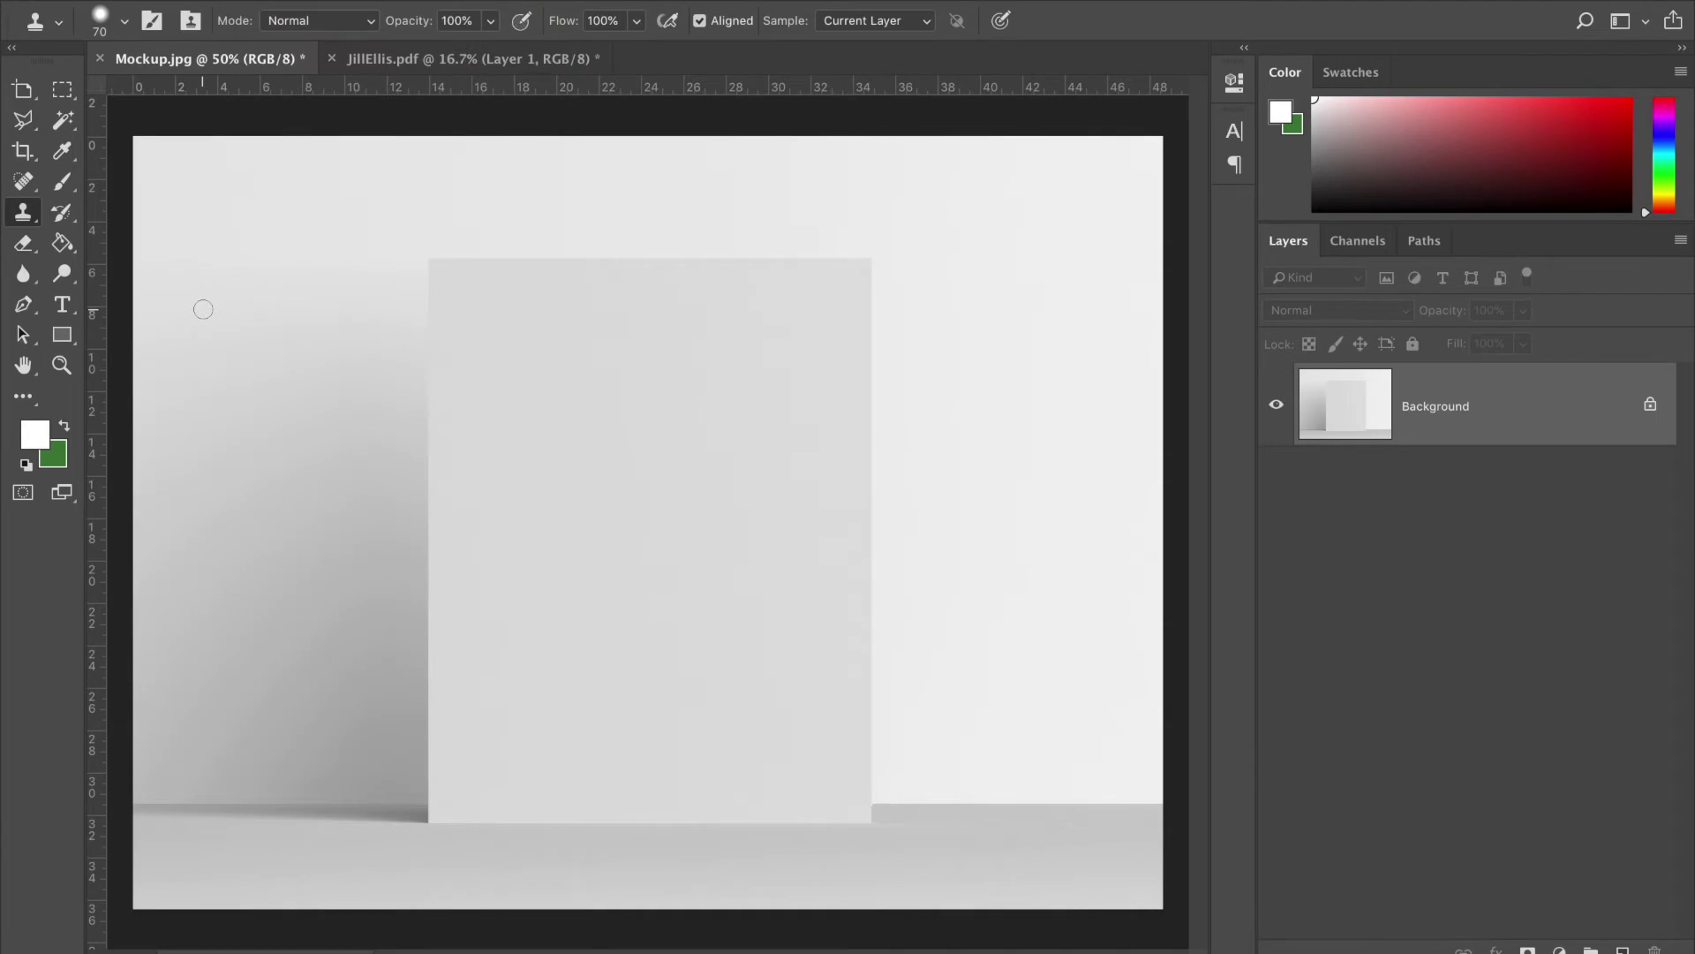
pyautogui.click(876, 946)
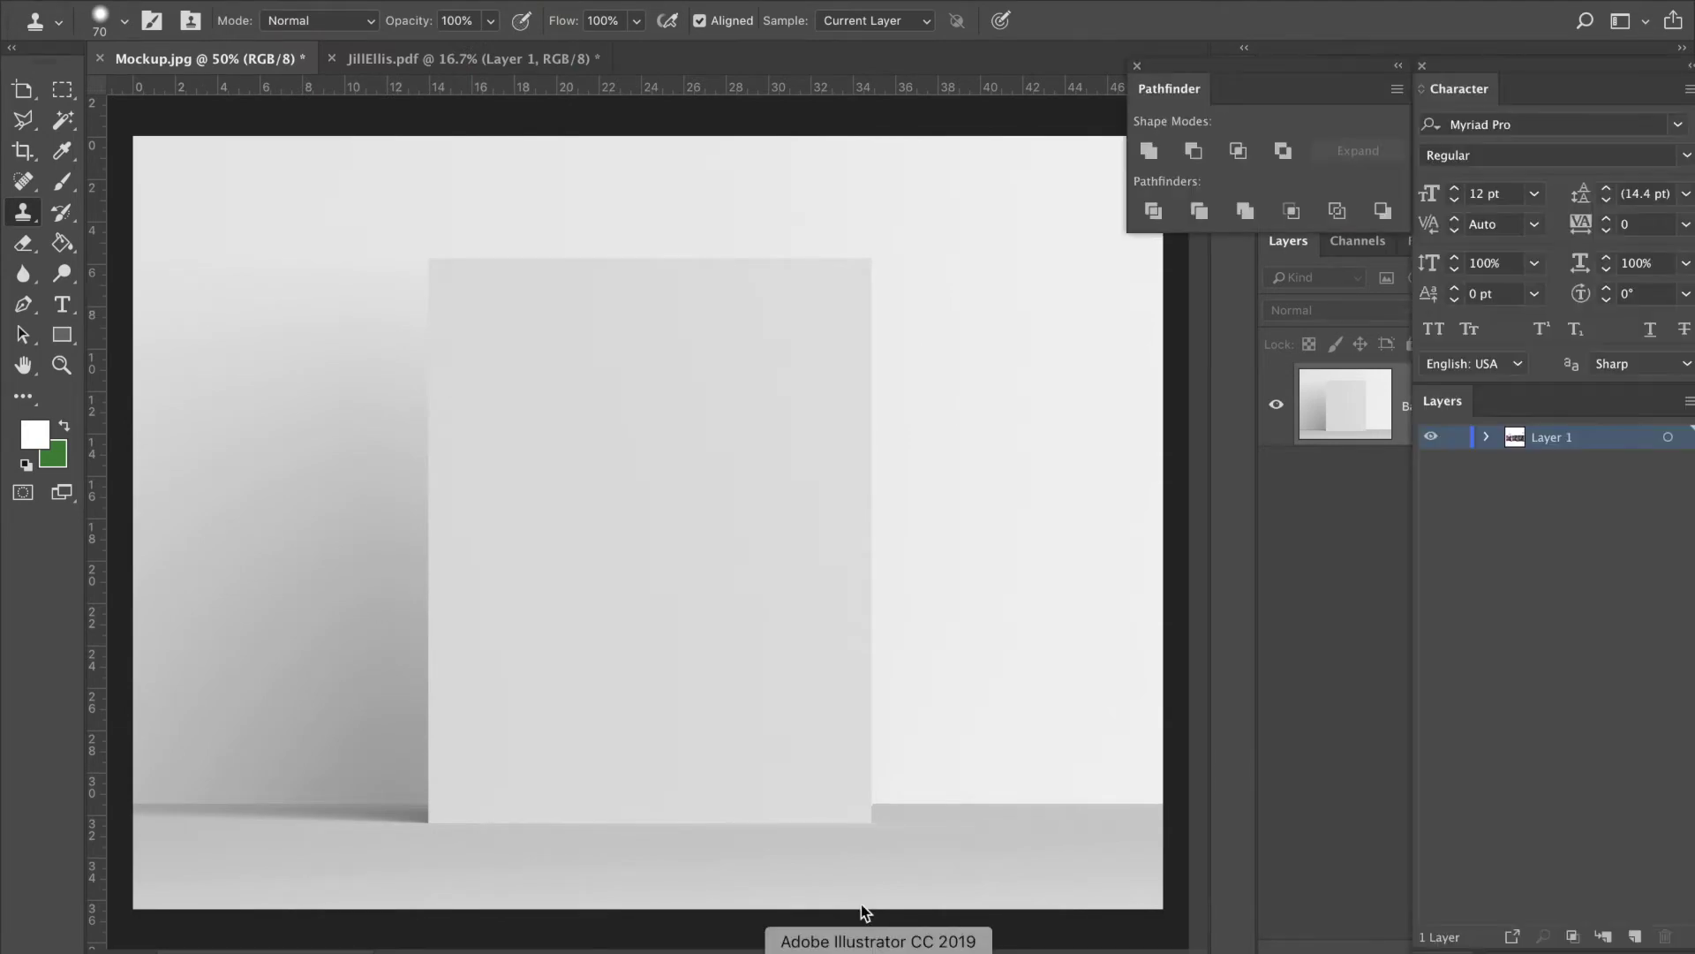
pyautogui.click(746, 75)
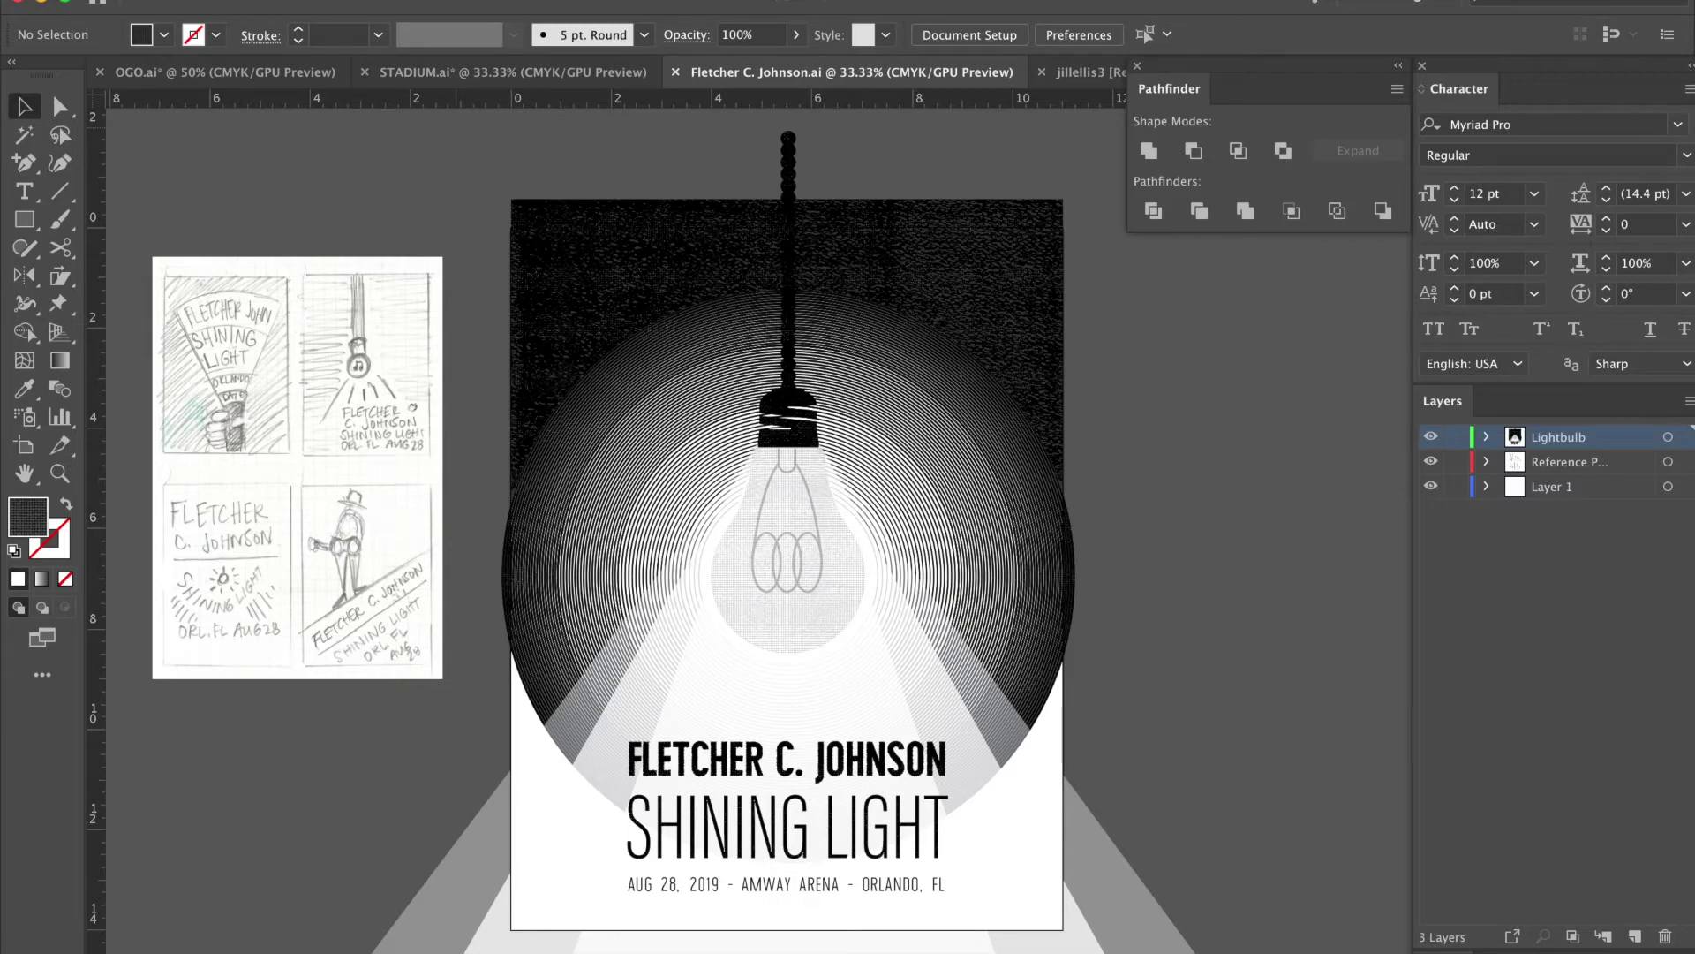
pyautogui.click(209, 1)
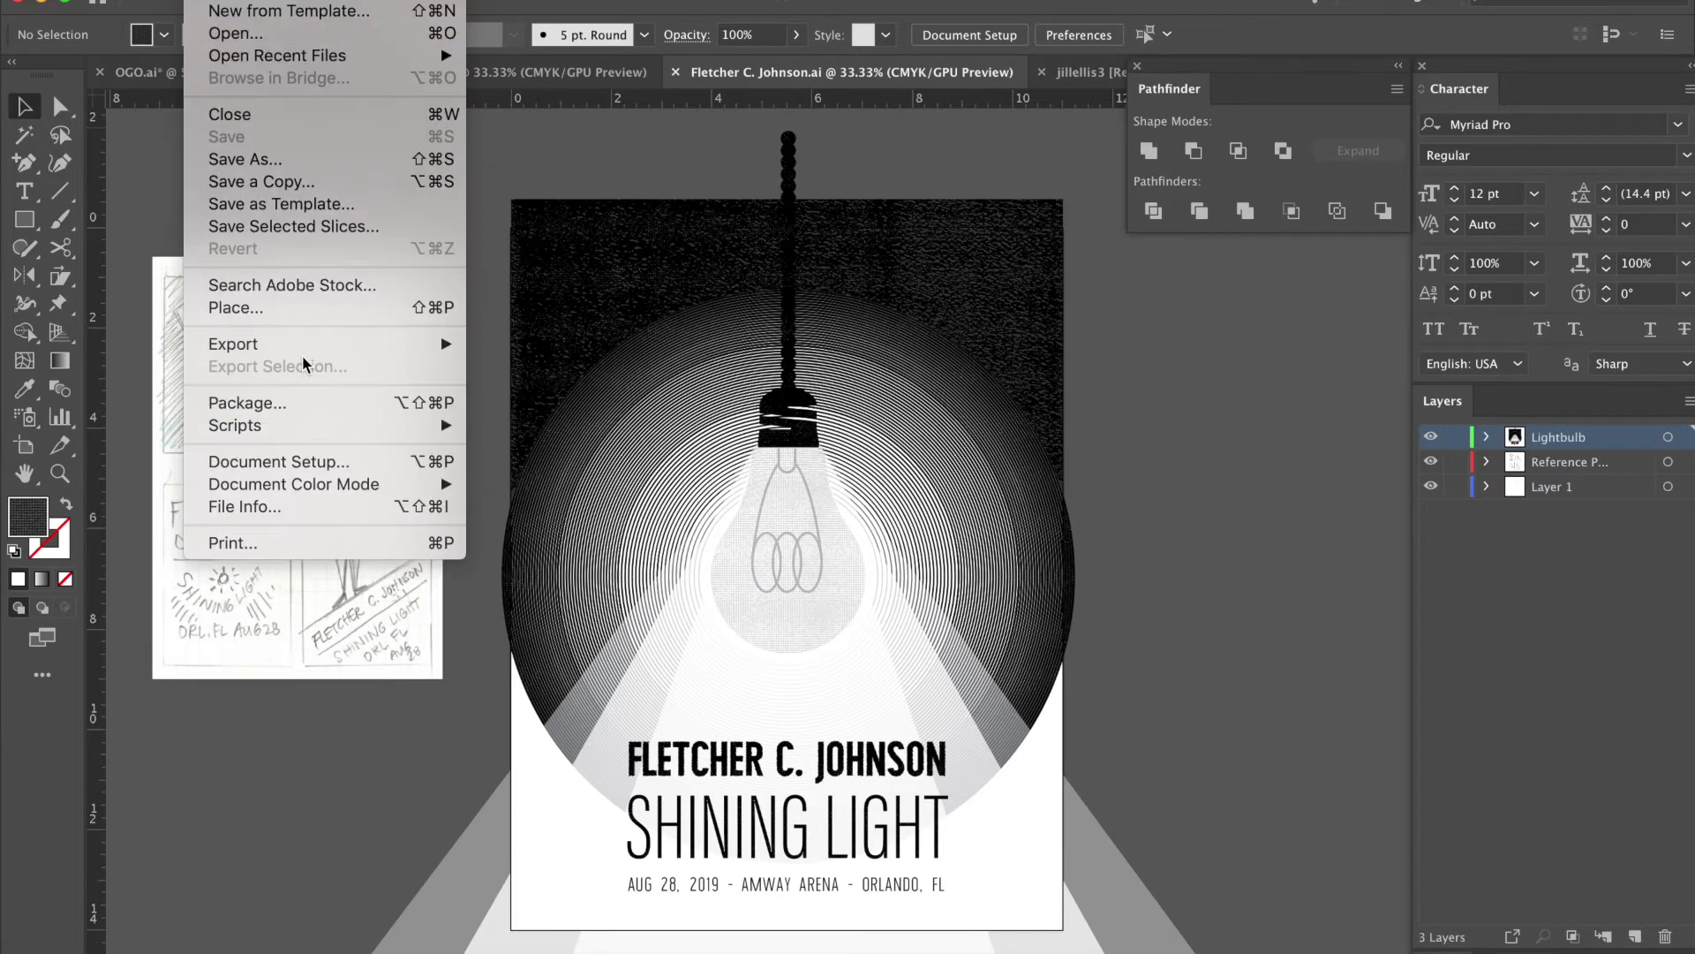
pyautogui.moveTo(305, 352)
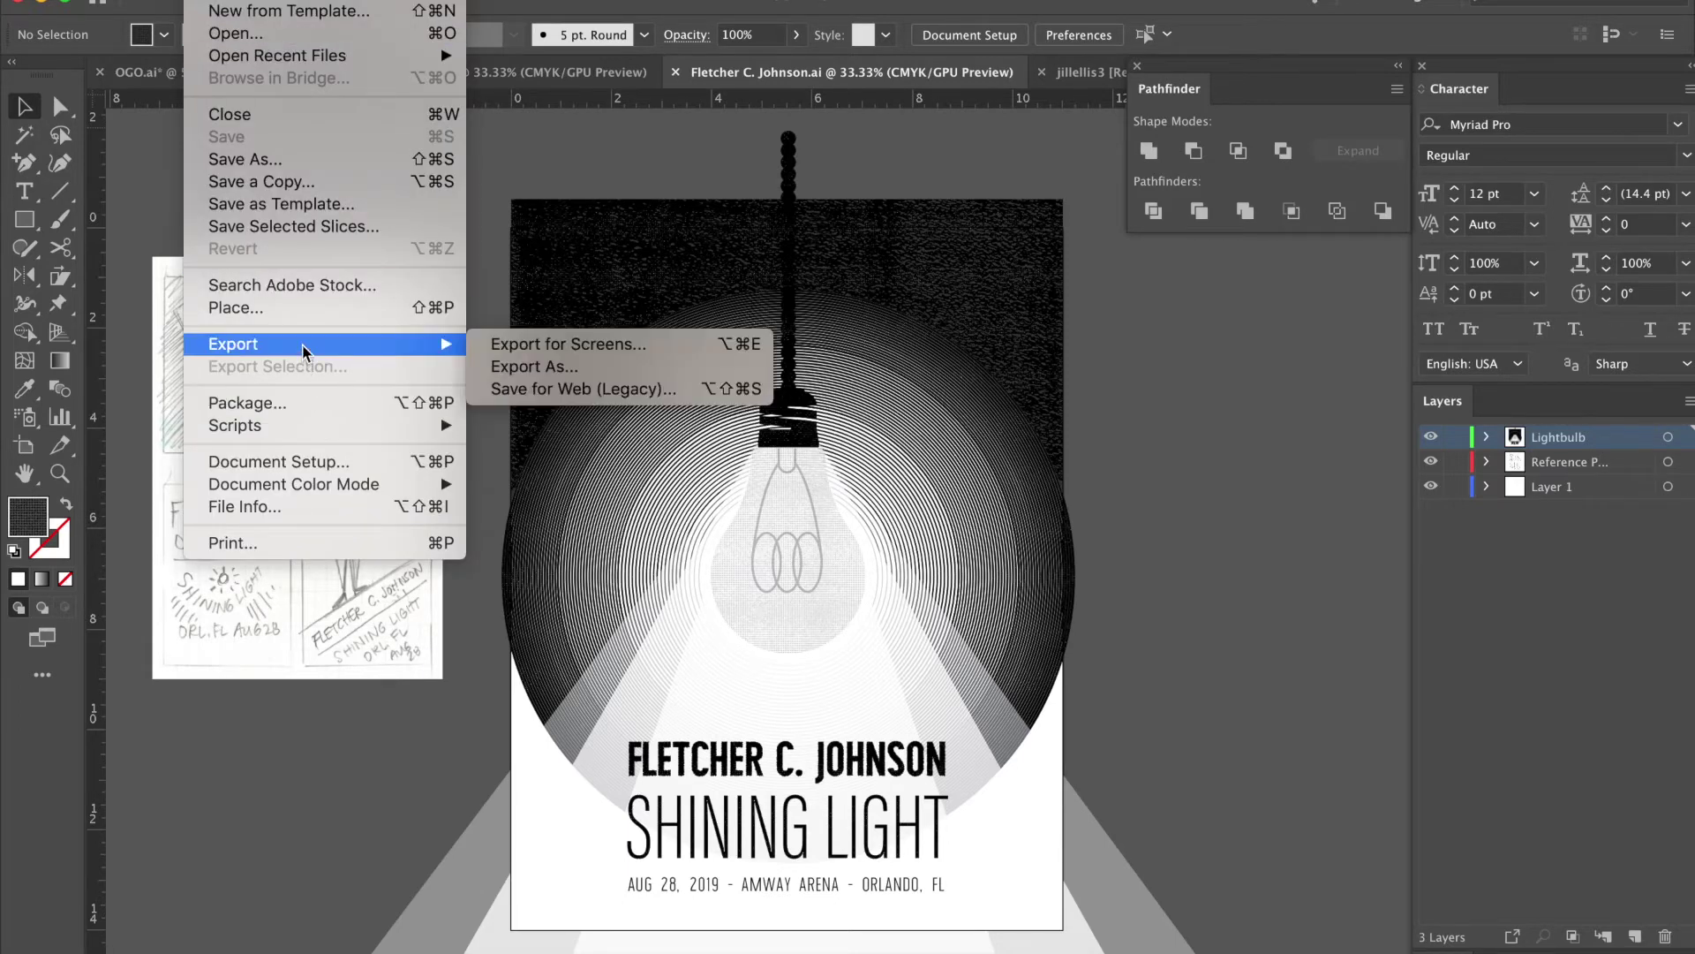
pyautogui.click(521, 366)
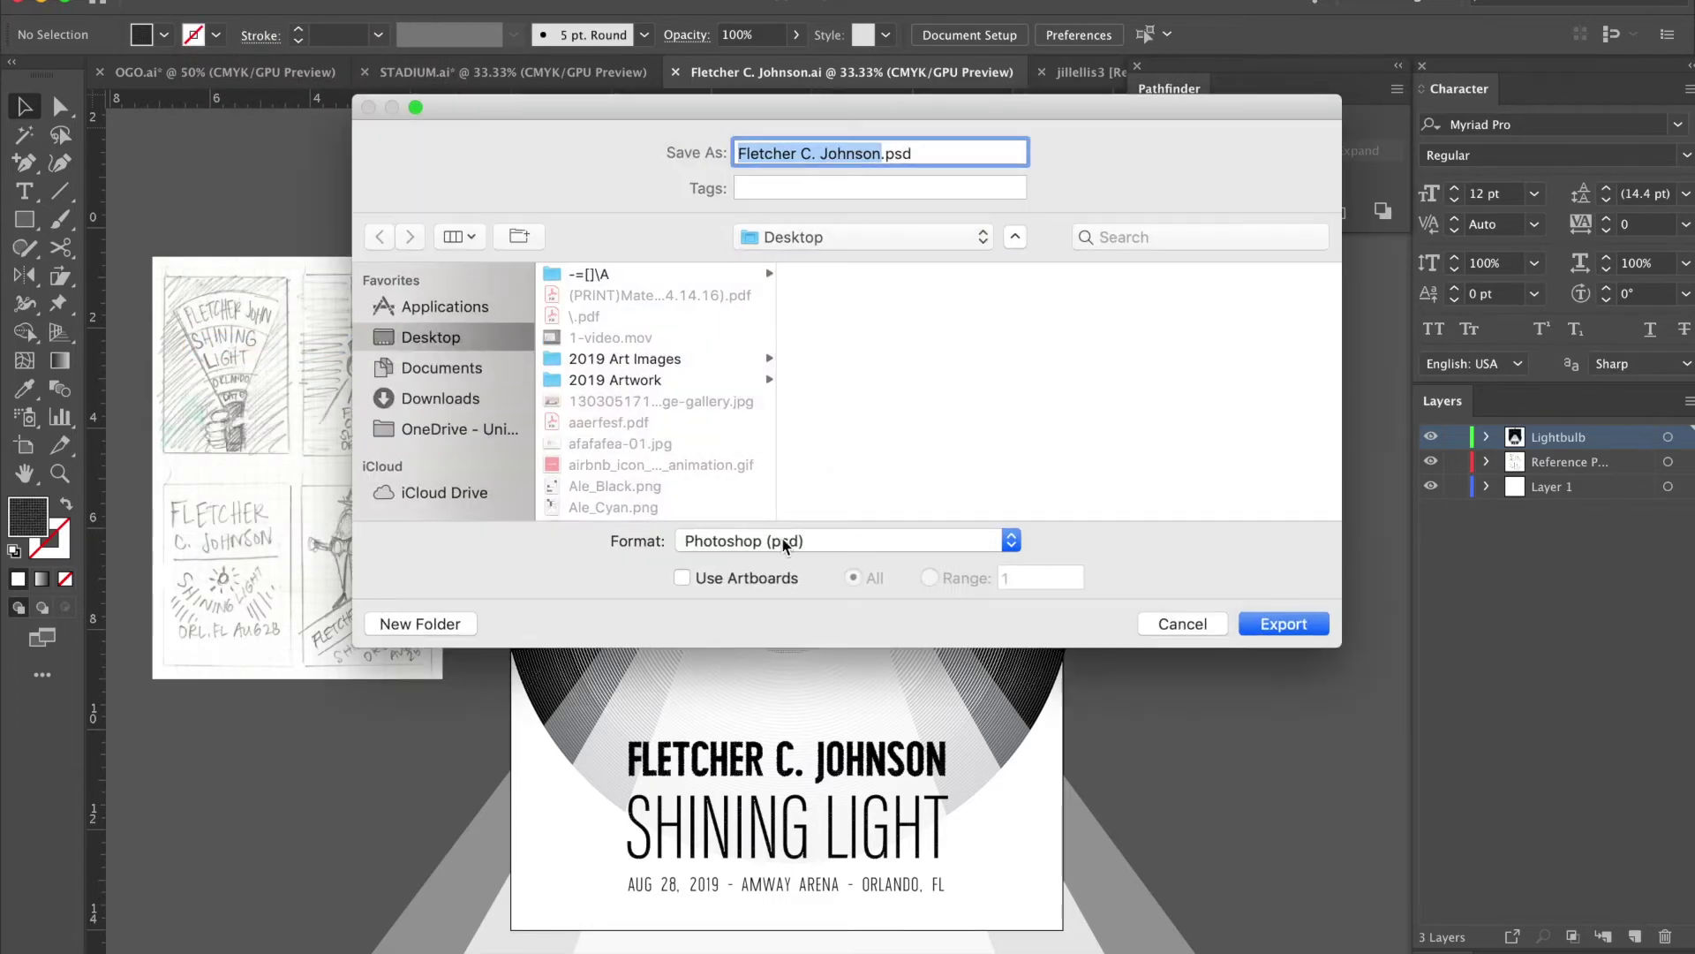
pyautogui.click(763, 545)
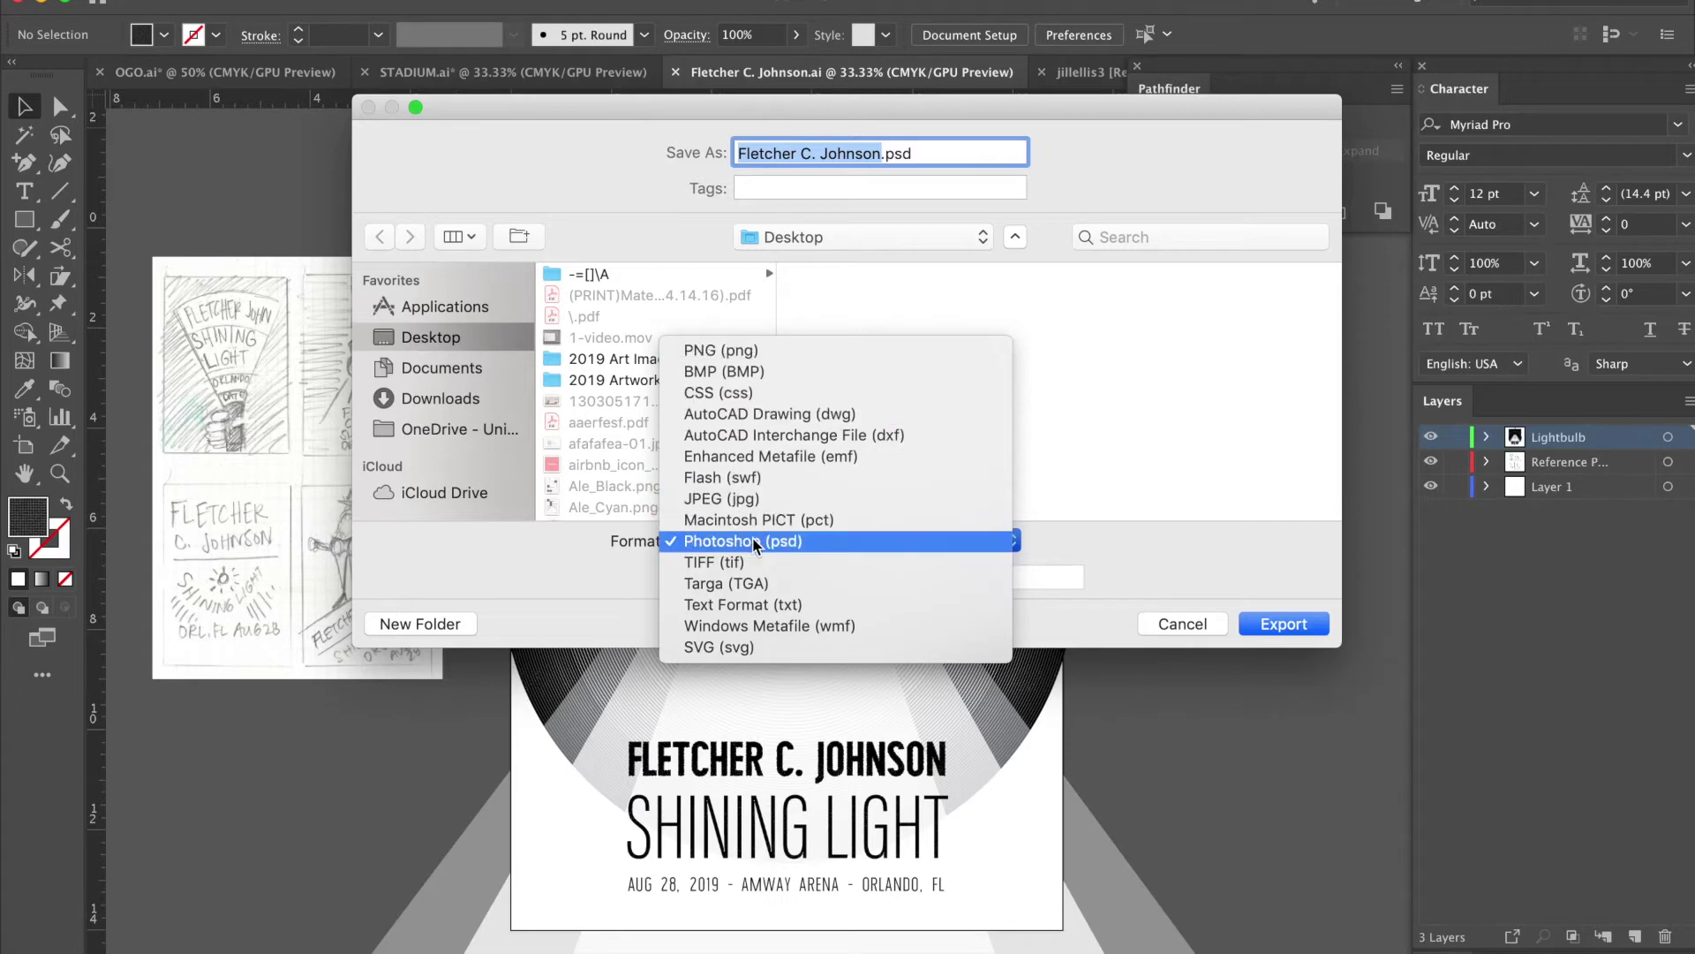
pyautogui.click(755, 542)
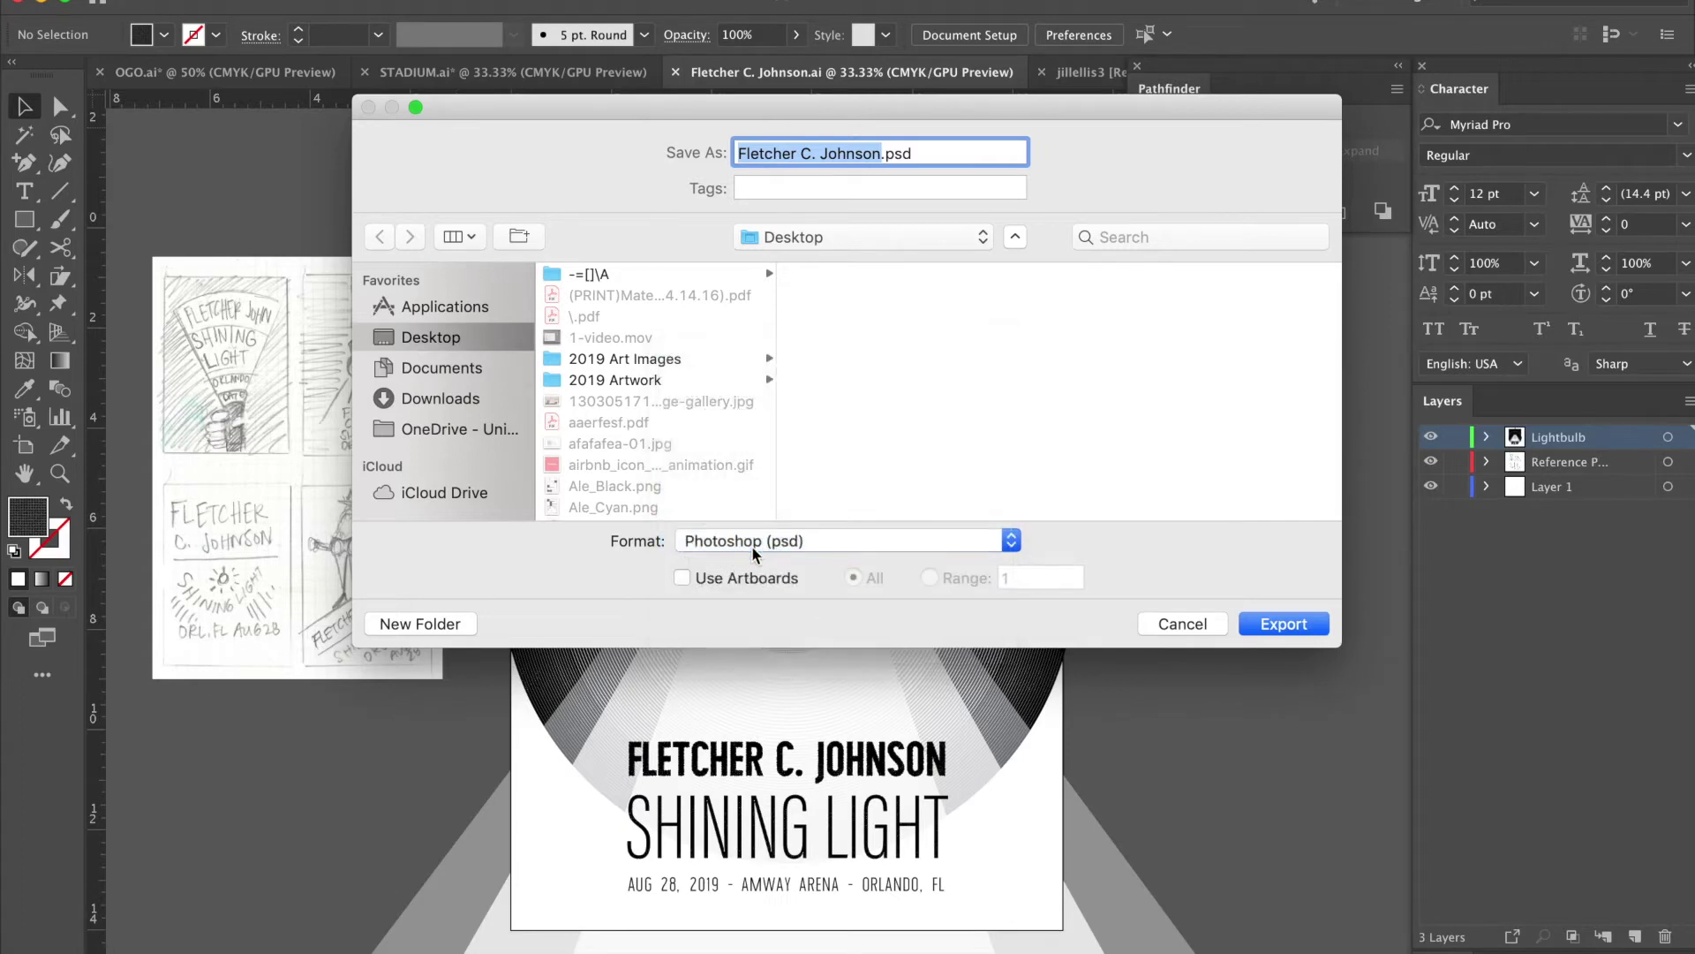
pyautogui.click(738, 588)
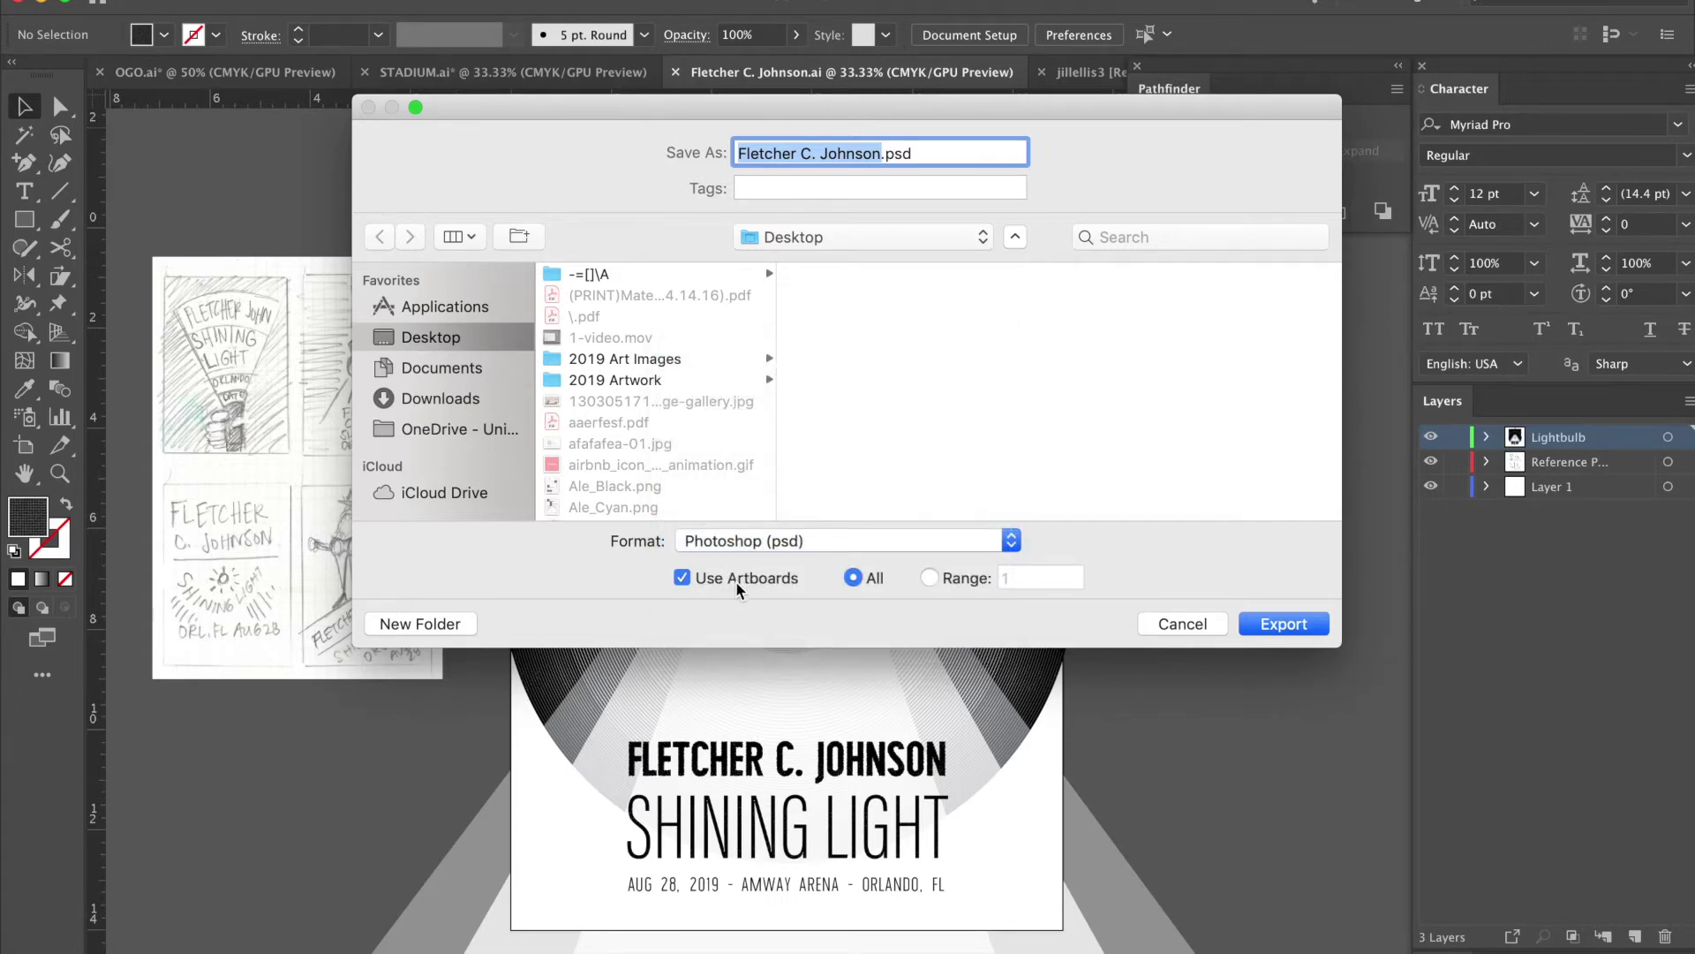
pyautogui.click(1290, 635)
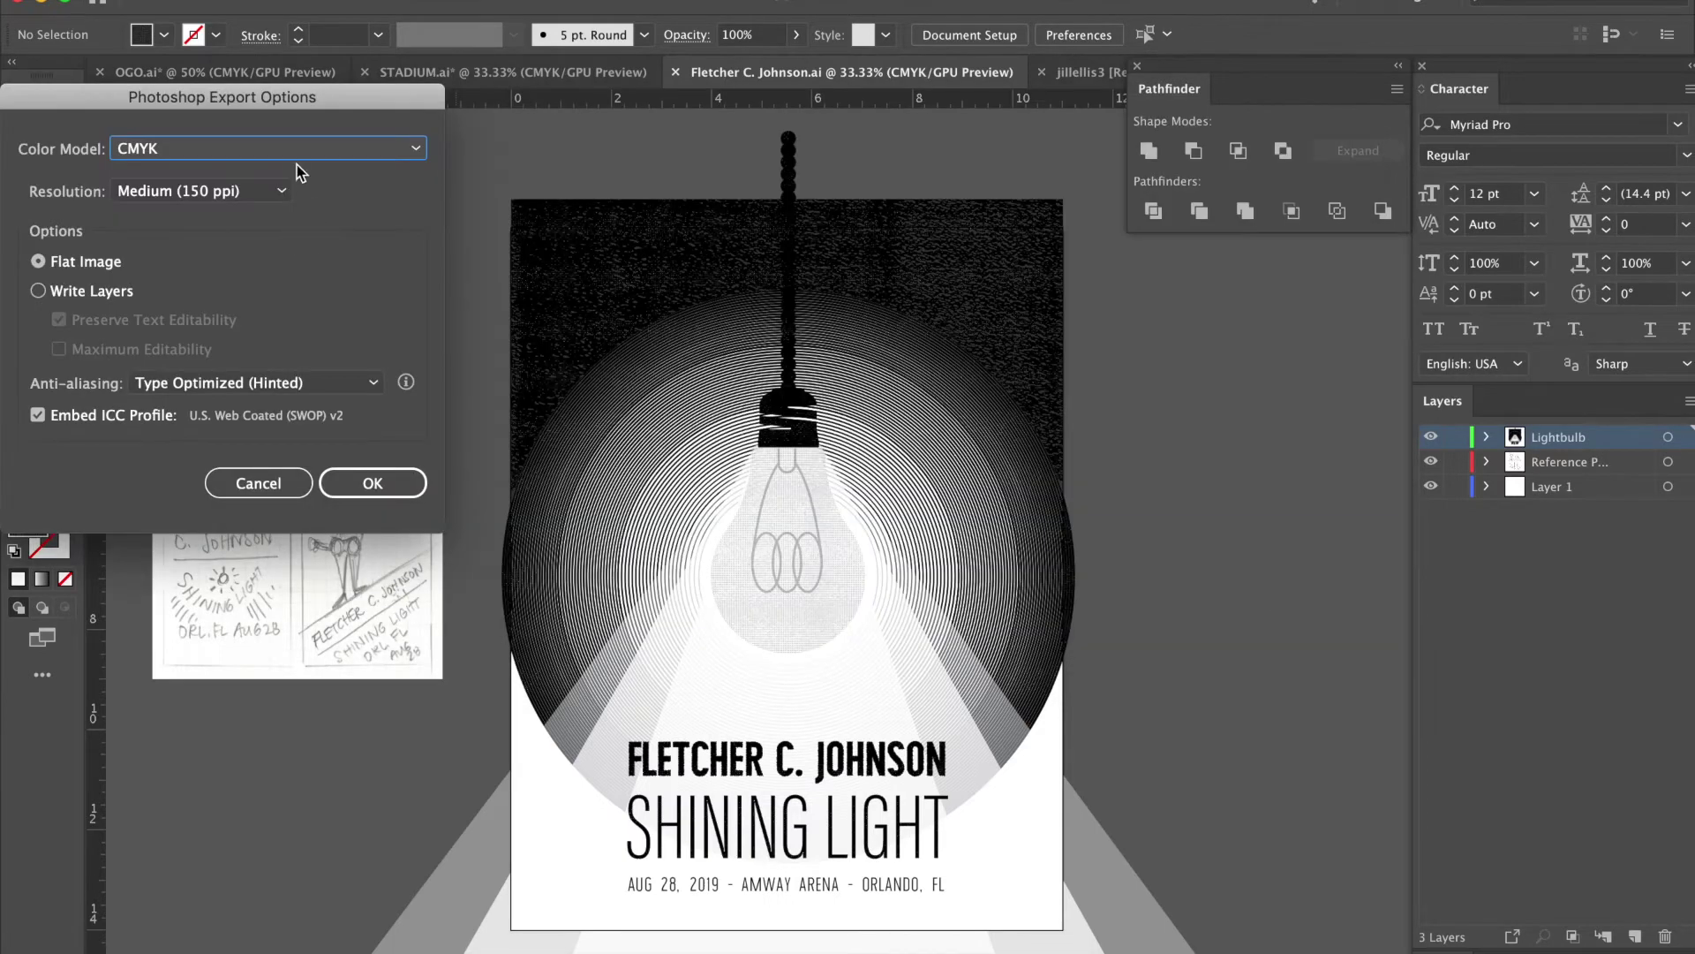
pyautogui.click(232, 192)
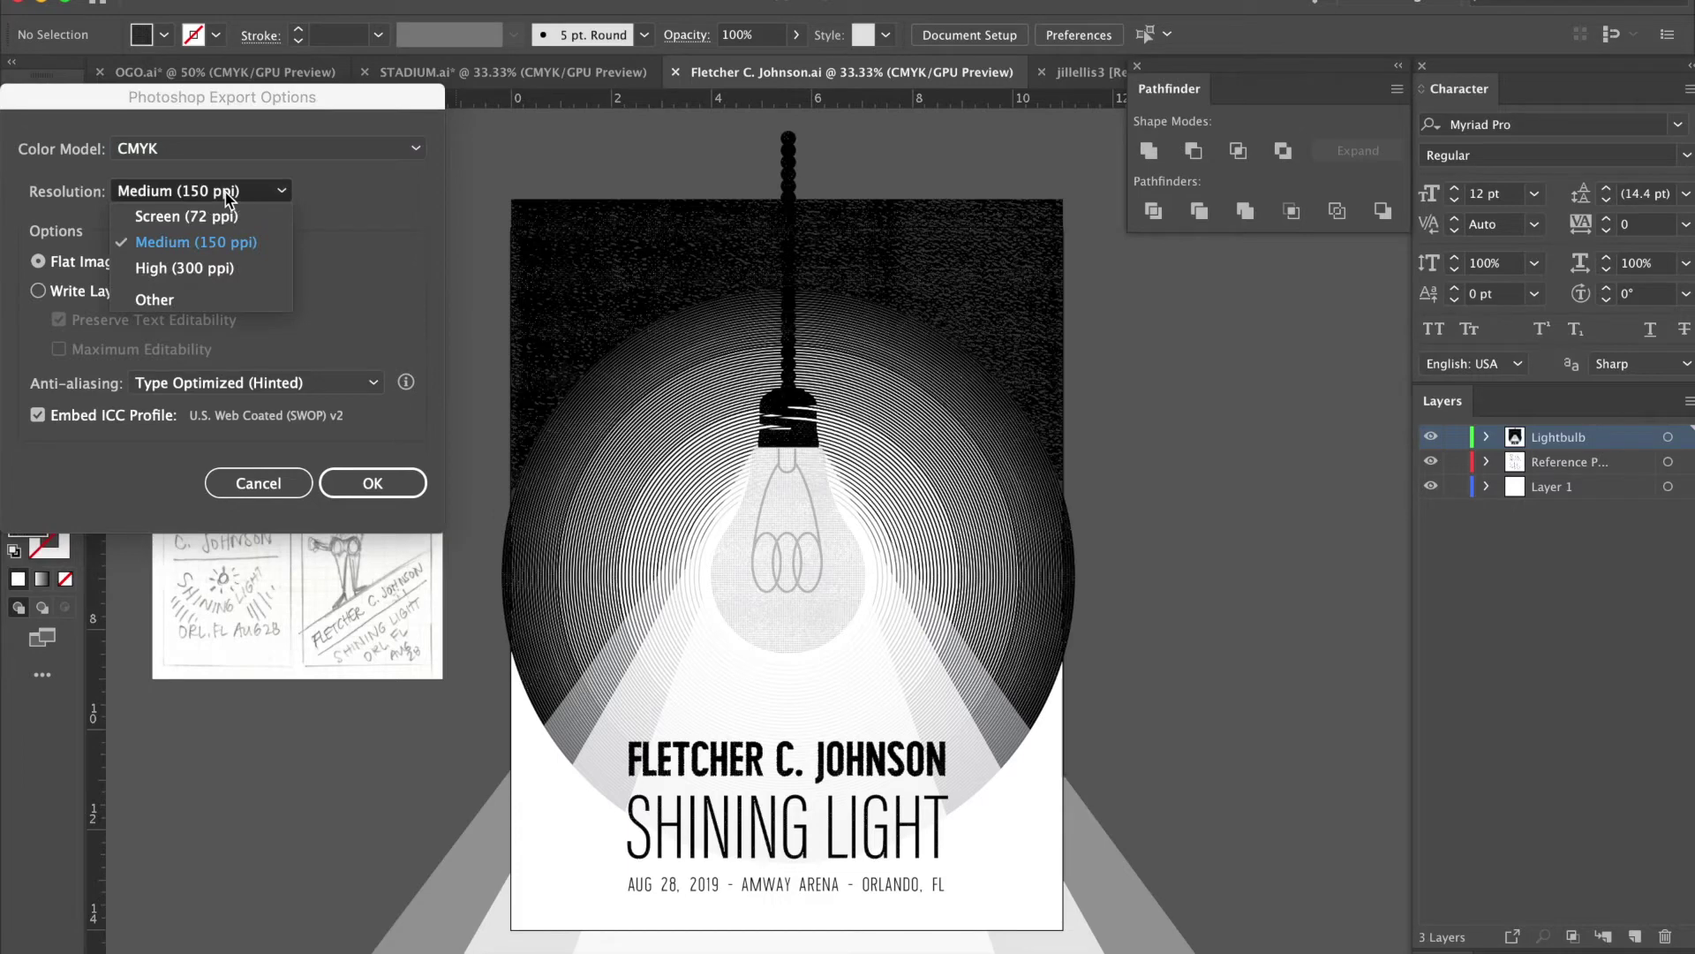
pyautogui.click(406, 254)
pyautogui.click(236, 197)
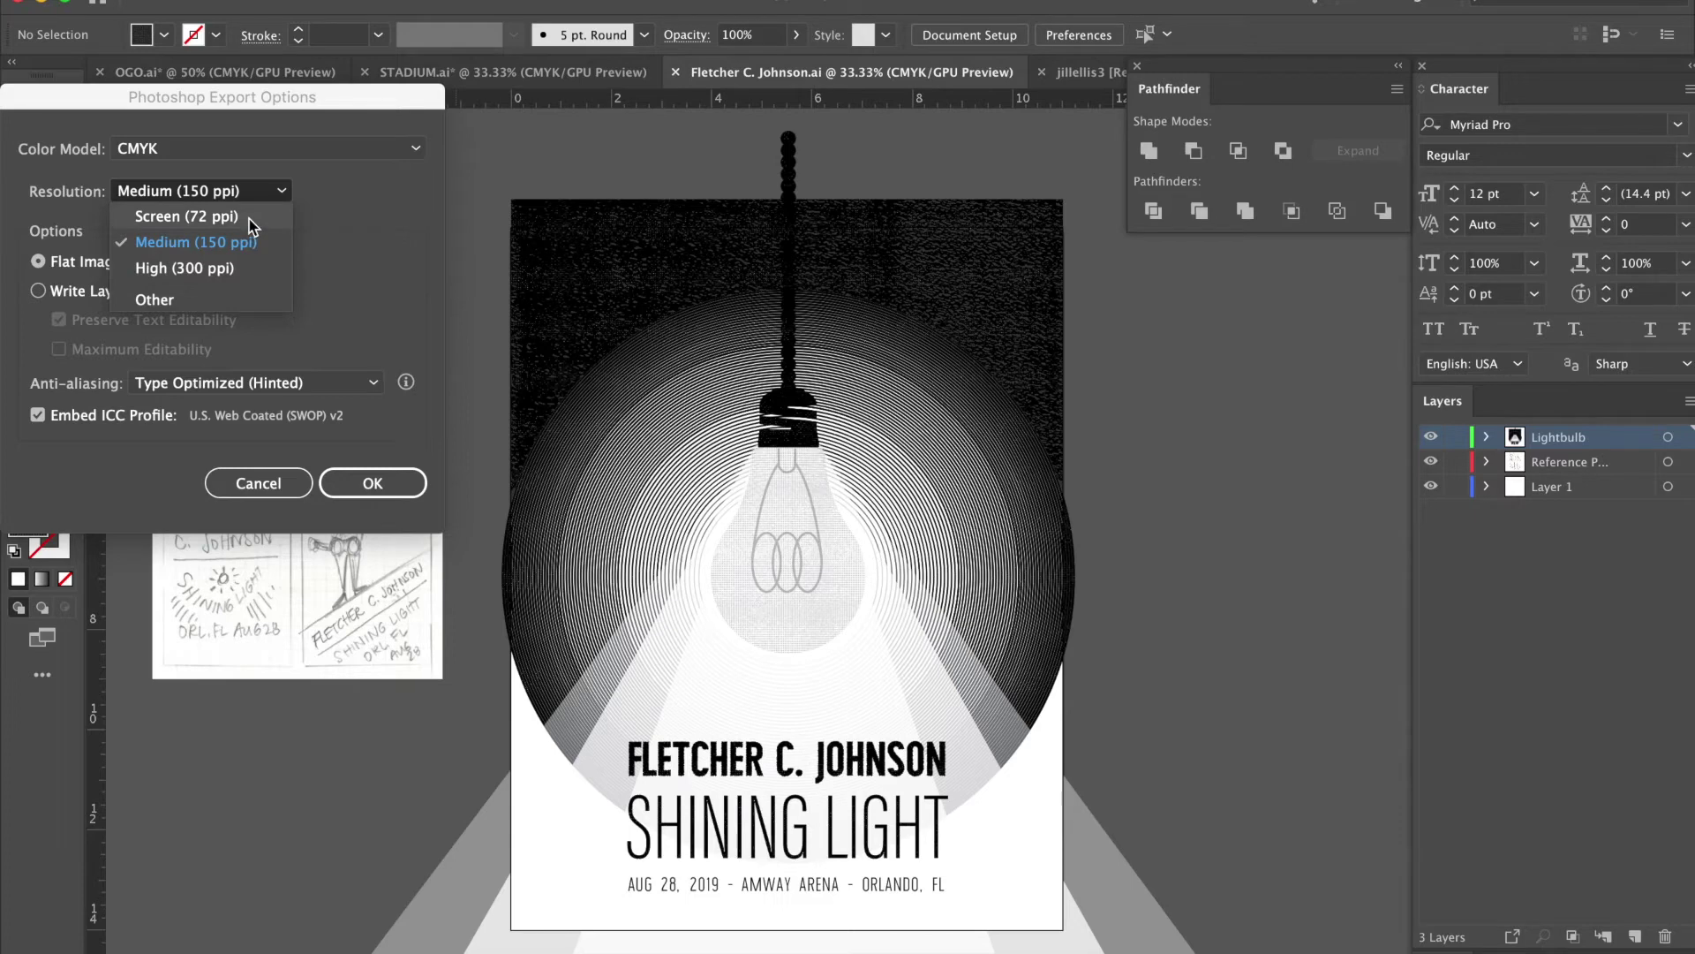
pyautogui.click(305, 218)
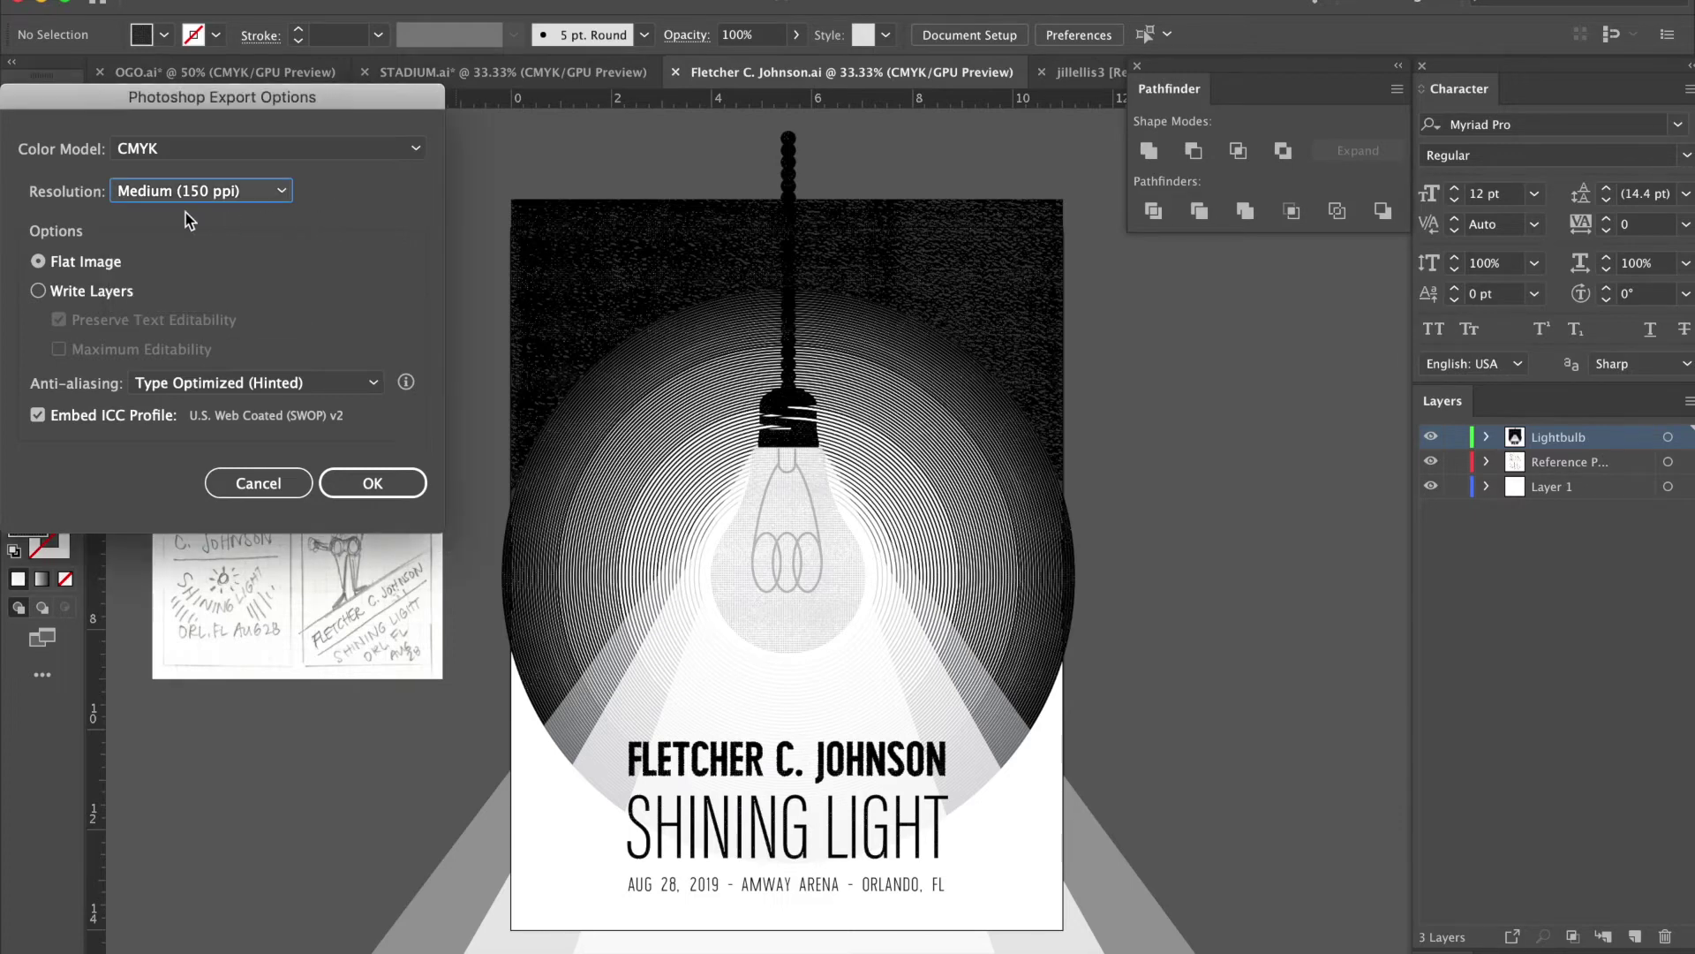
pyautogui.click(76, 295)
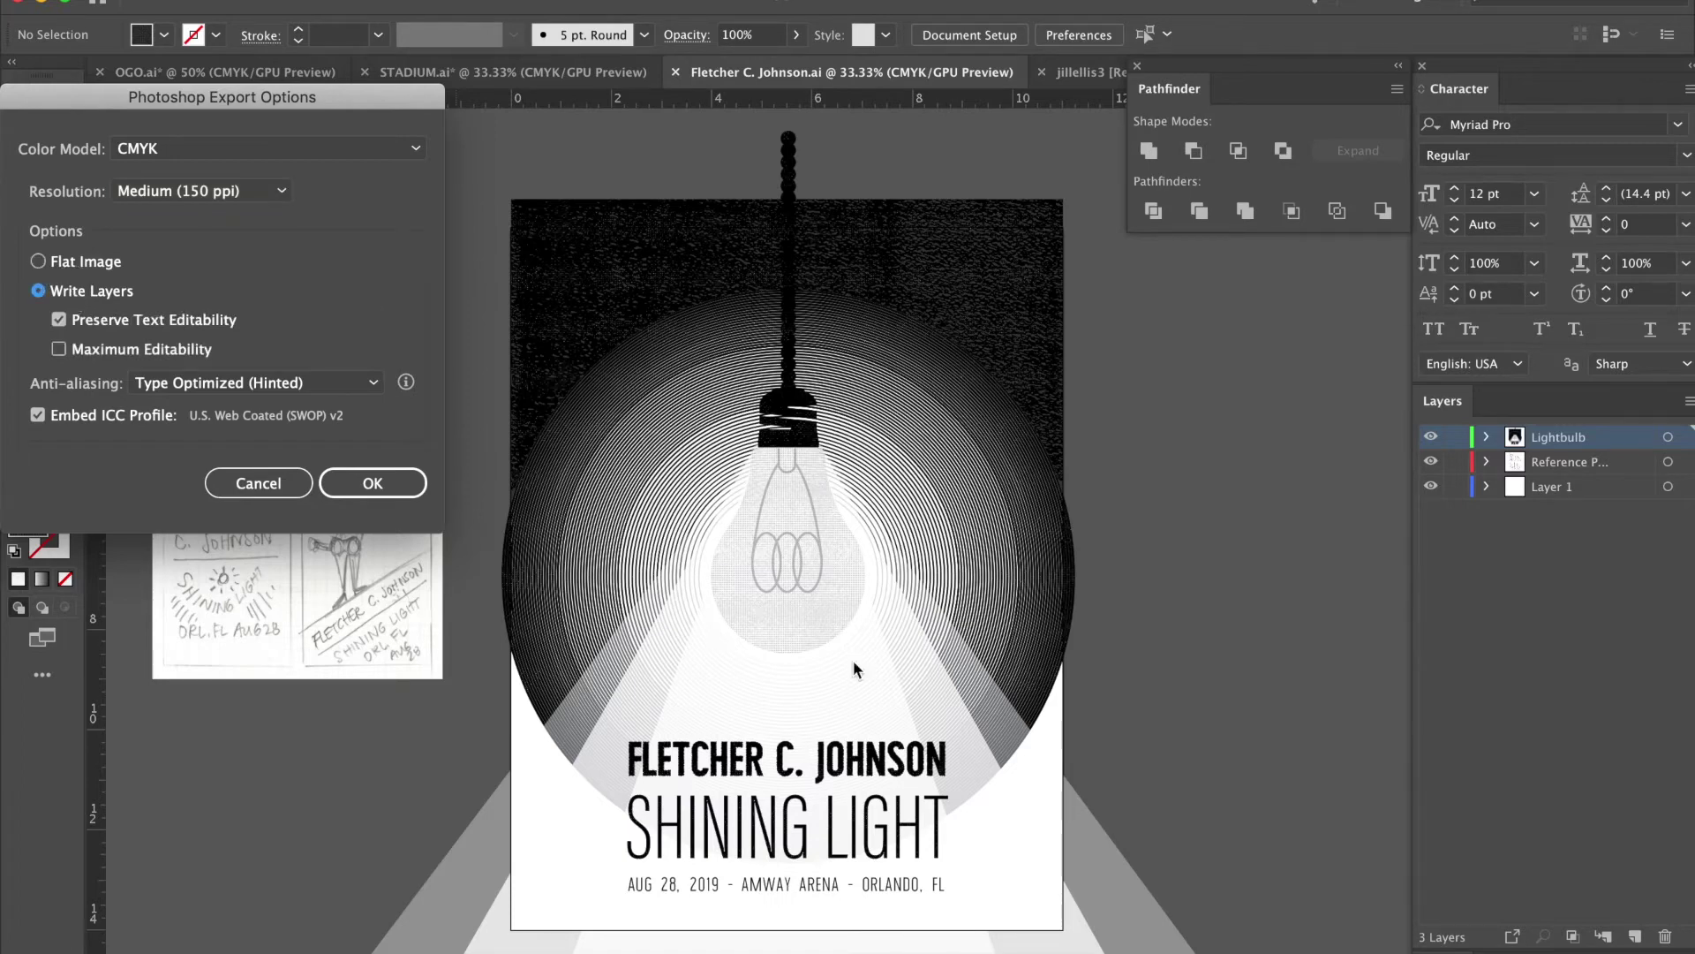
pyautogui.click(67, 263)
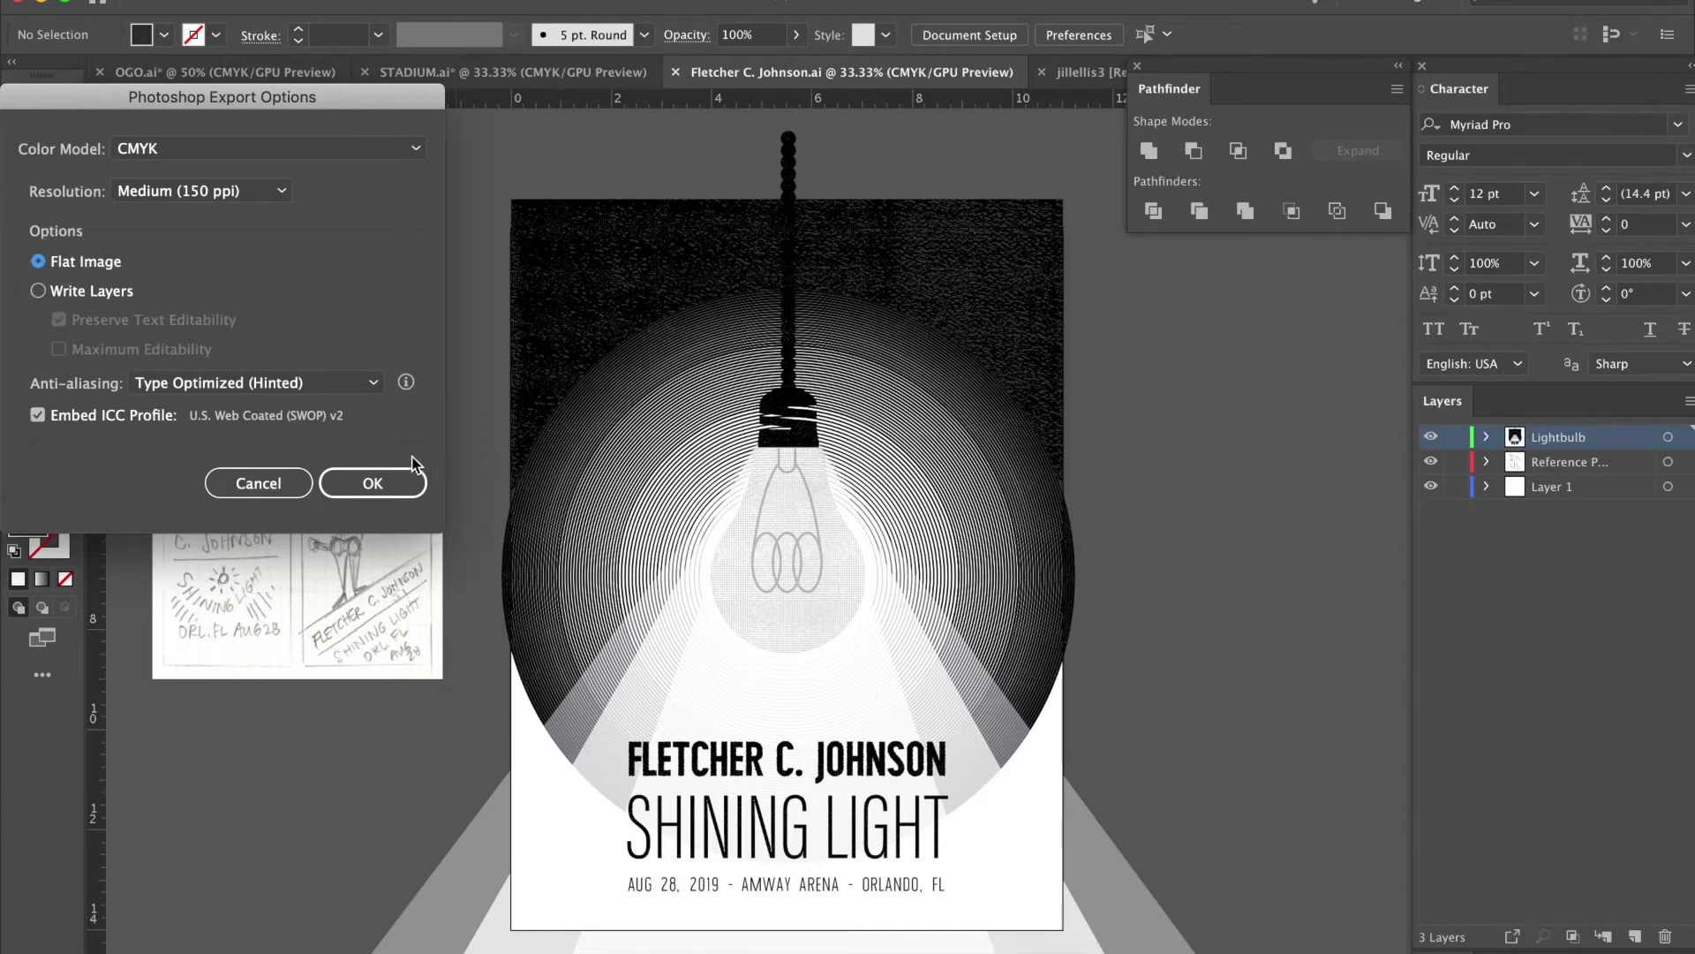
pyautogui.click(366, 483)
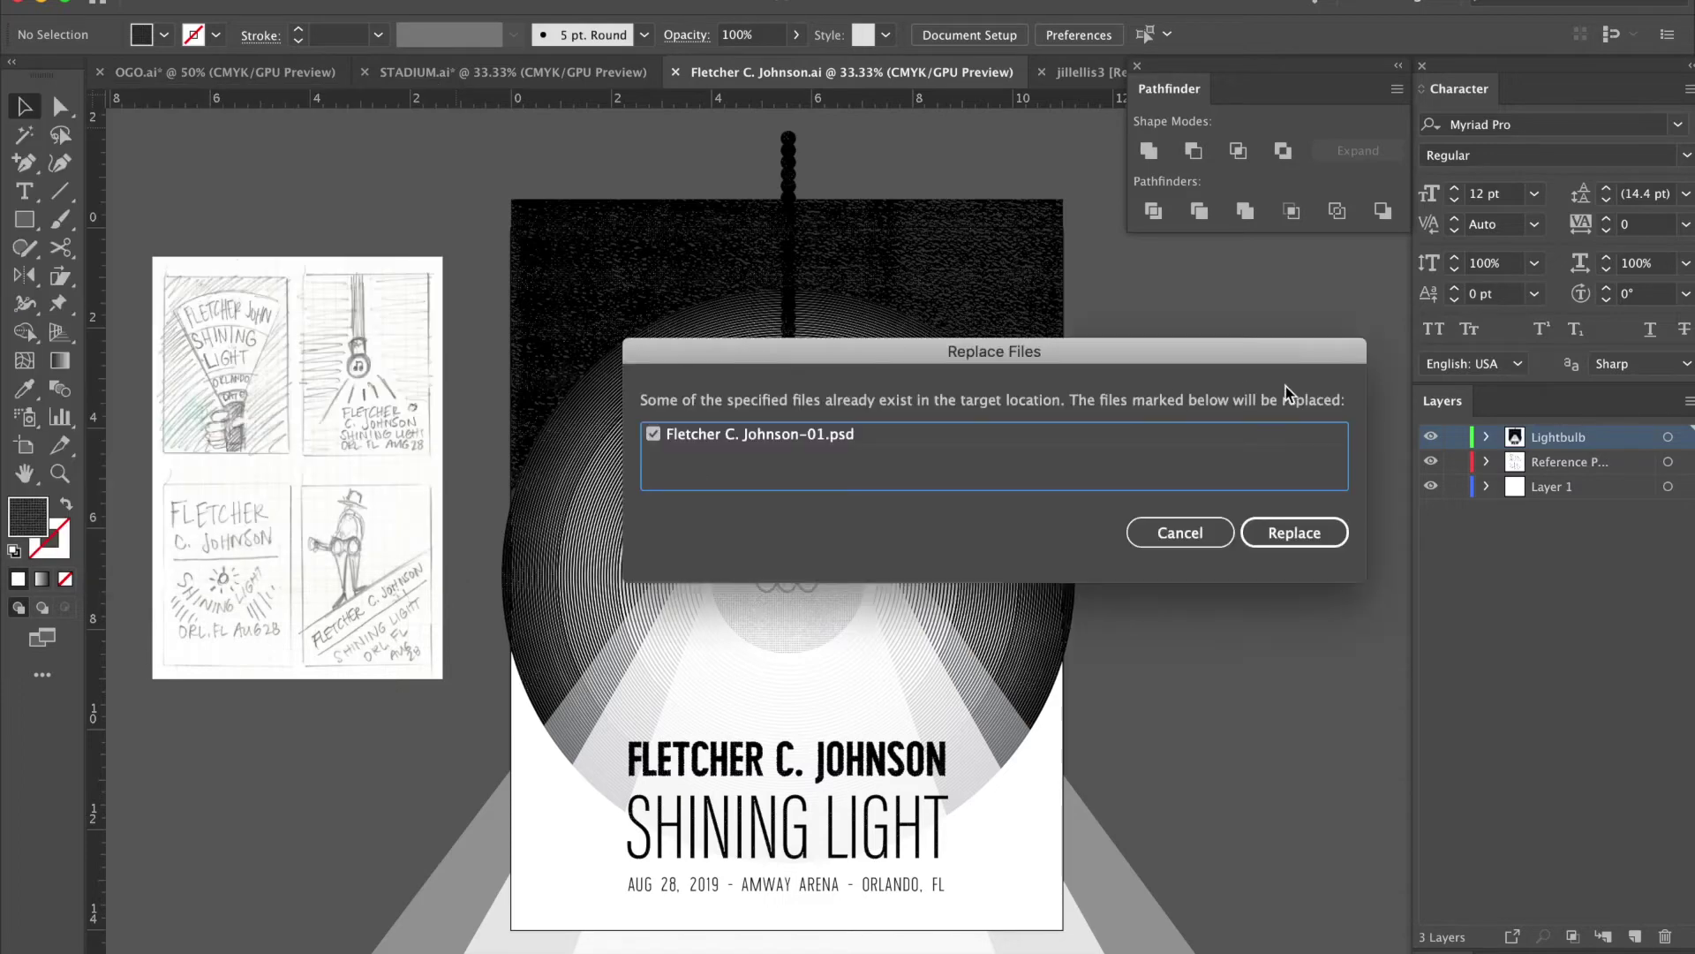
pyautogui.click(1313, 534)
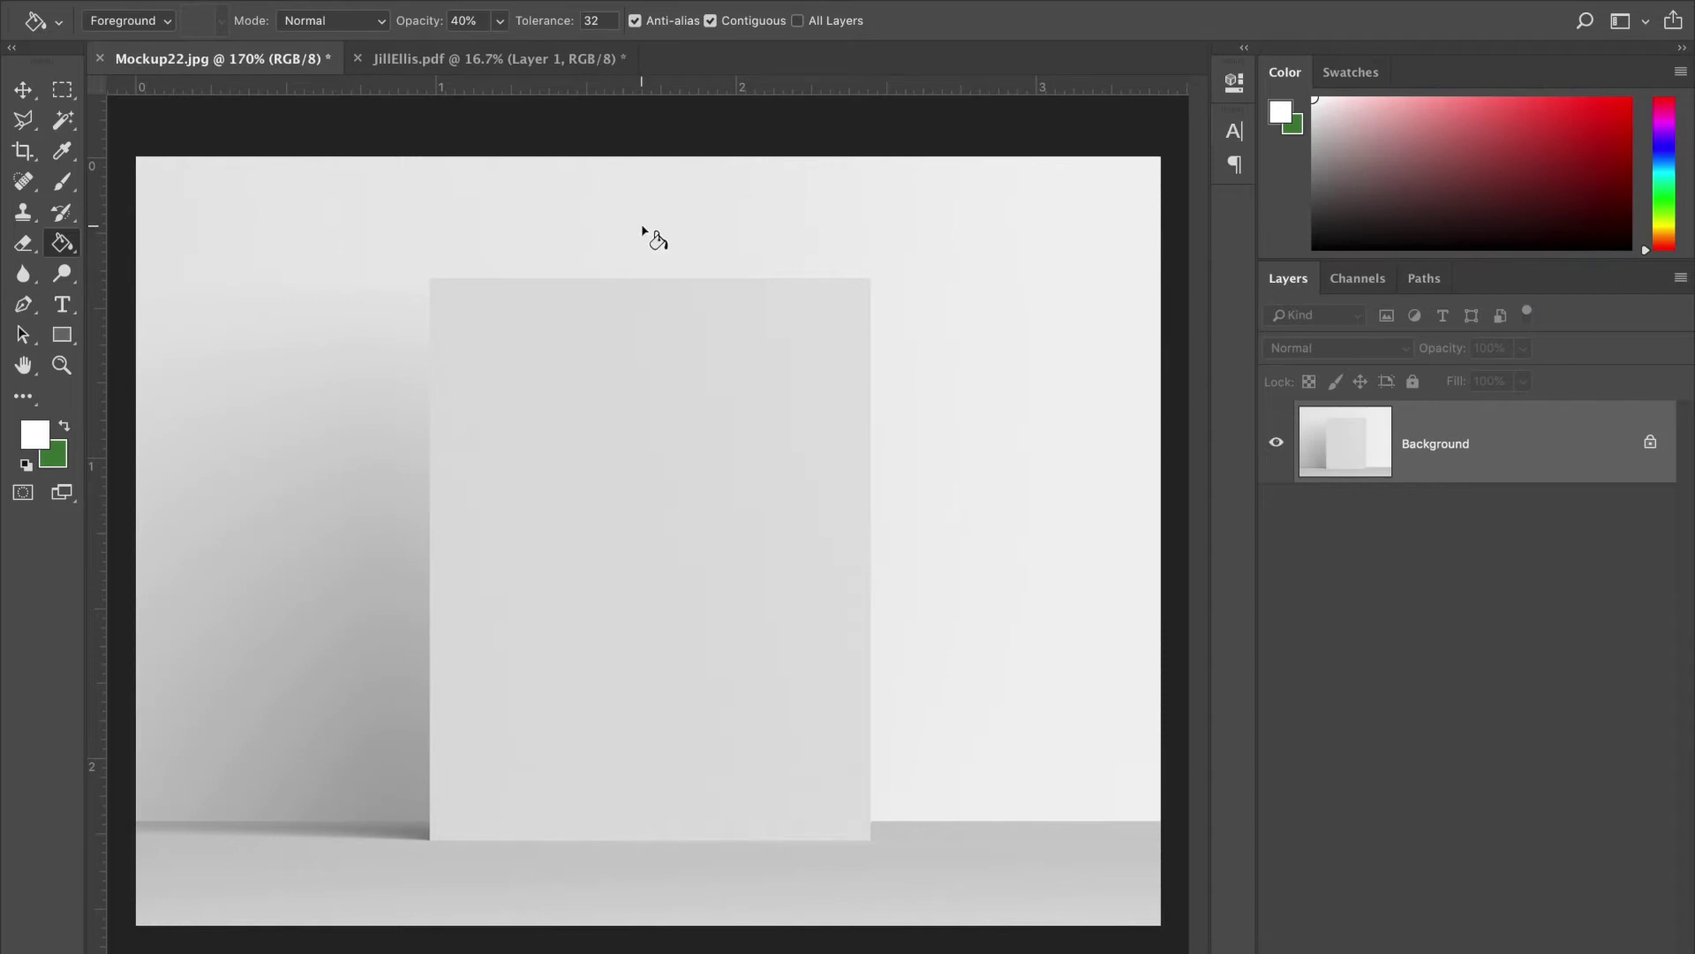
# - Select the Move tool and add a new empty layer above the Background
pyautogui.click(23, 90)
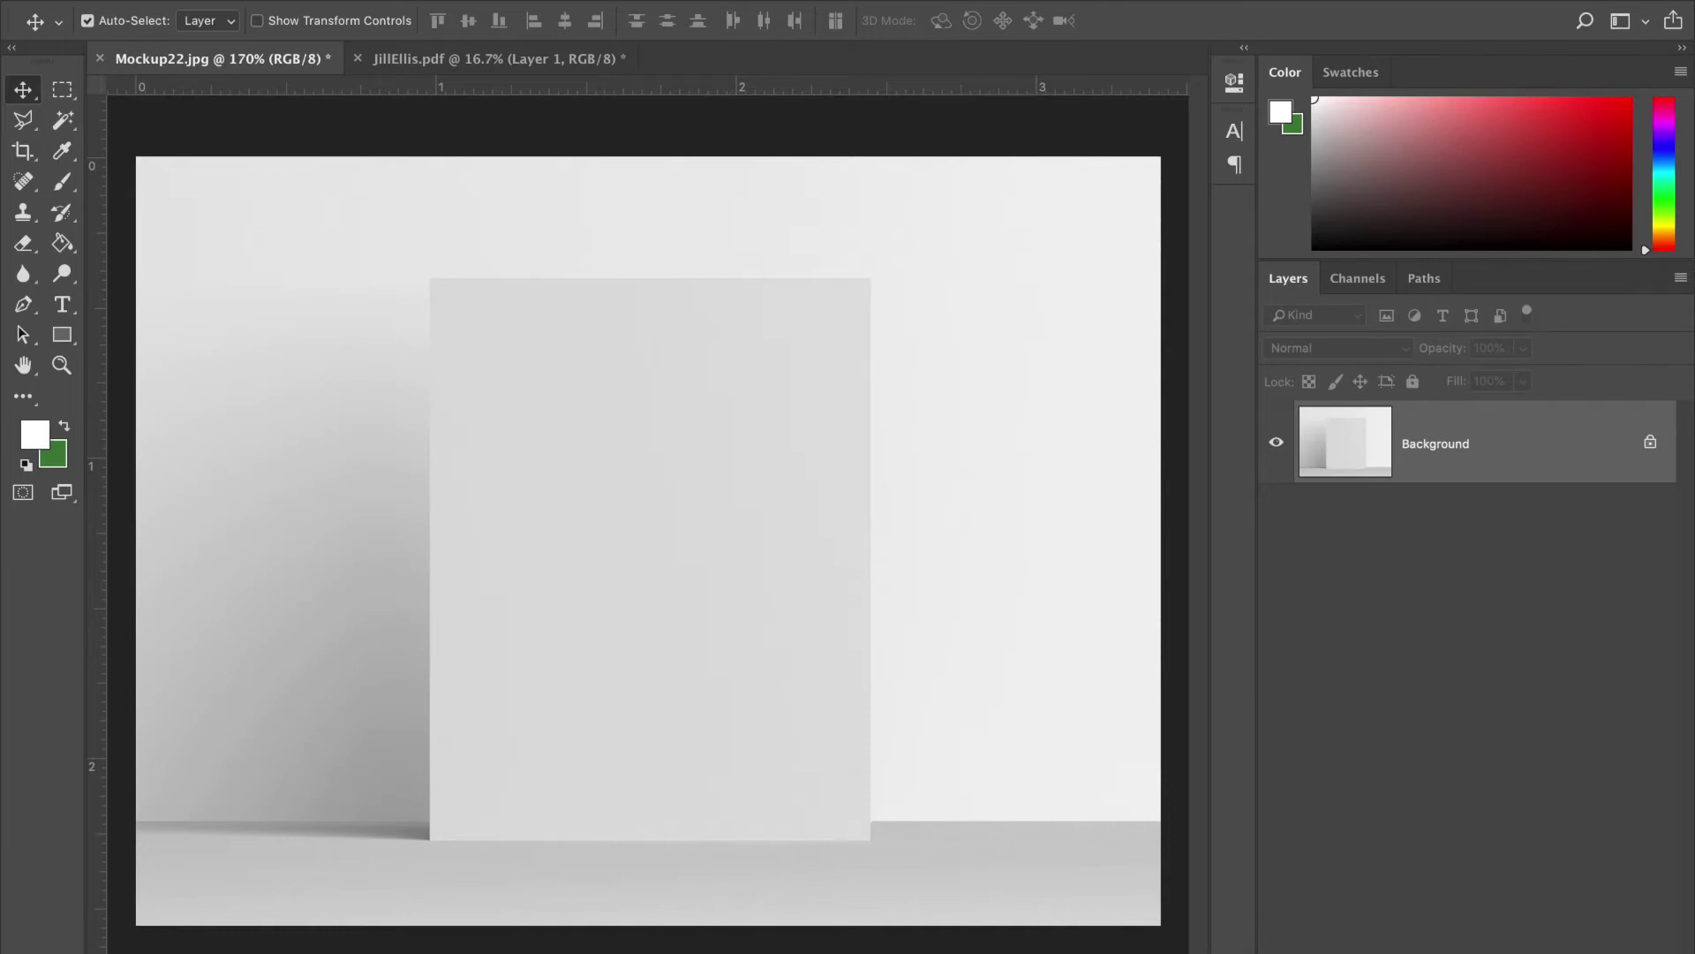
pyautogui.hotkey('ctrl', 'shift', 'alt', 'n')
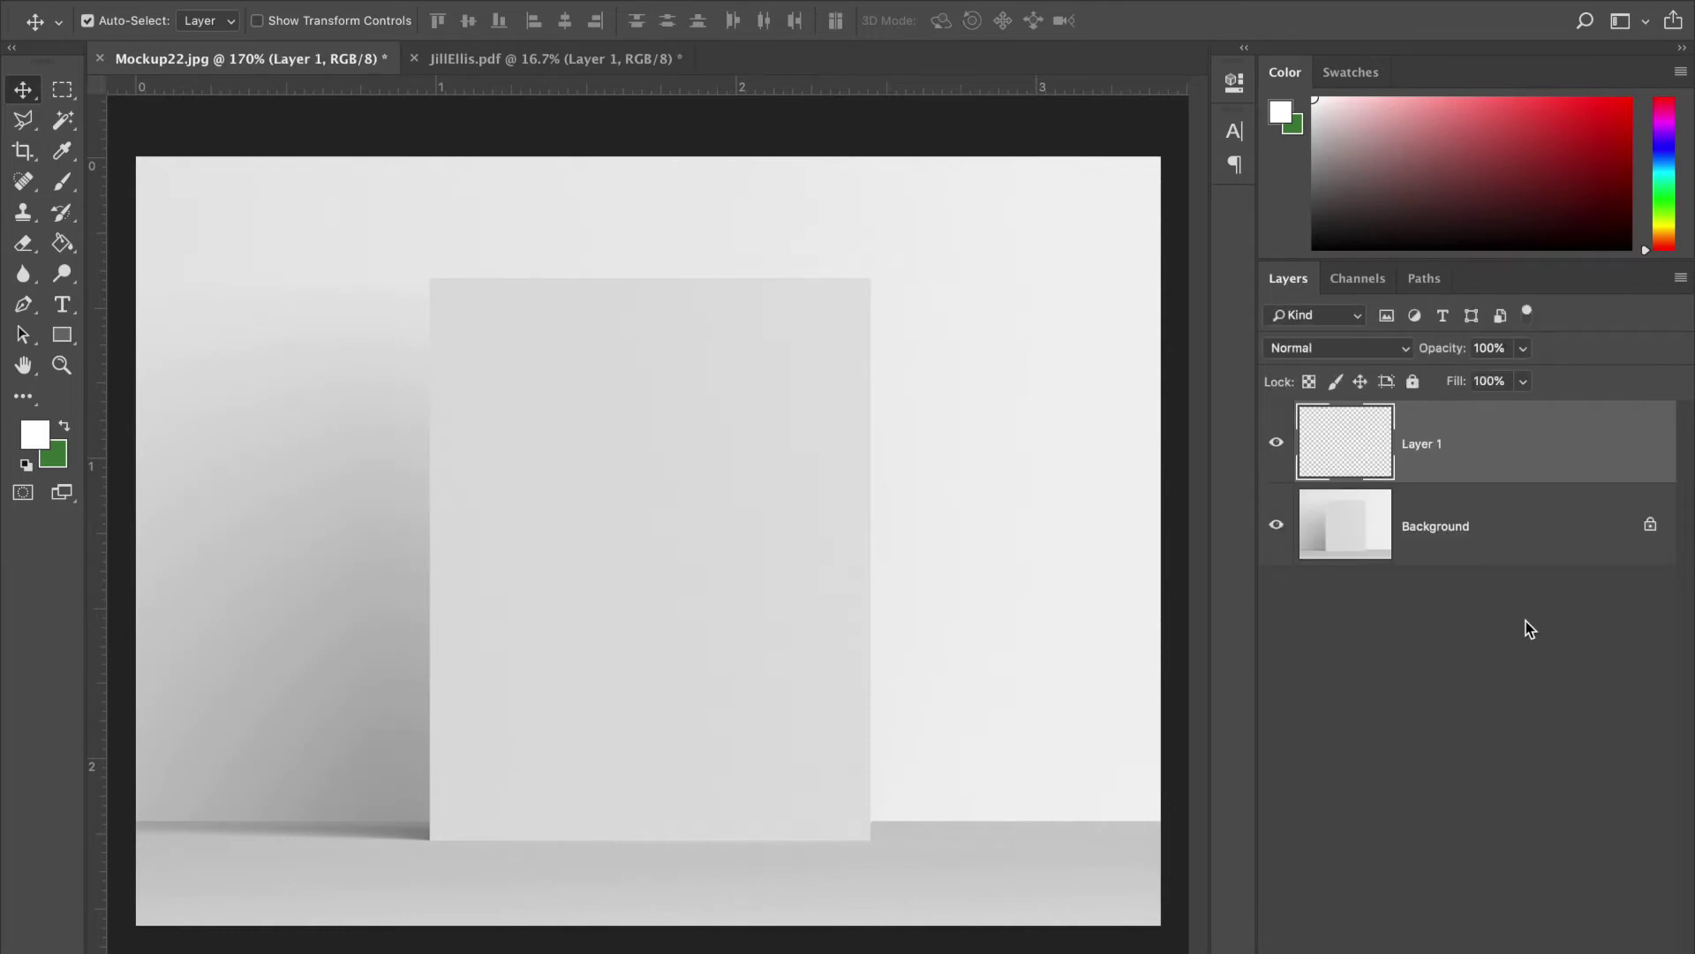
# - Rename Layer 1 to 'Paper' in the Layers panel
pyautogui.doubleClick(1413, 458)
pyautogui.write('Paper')
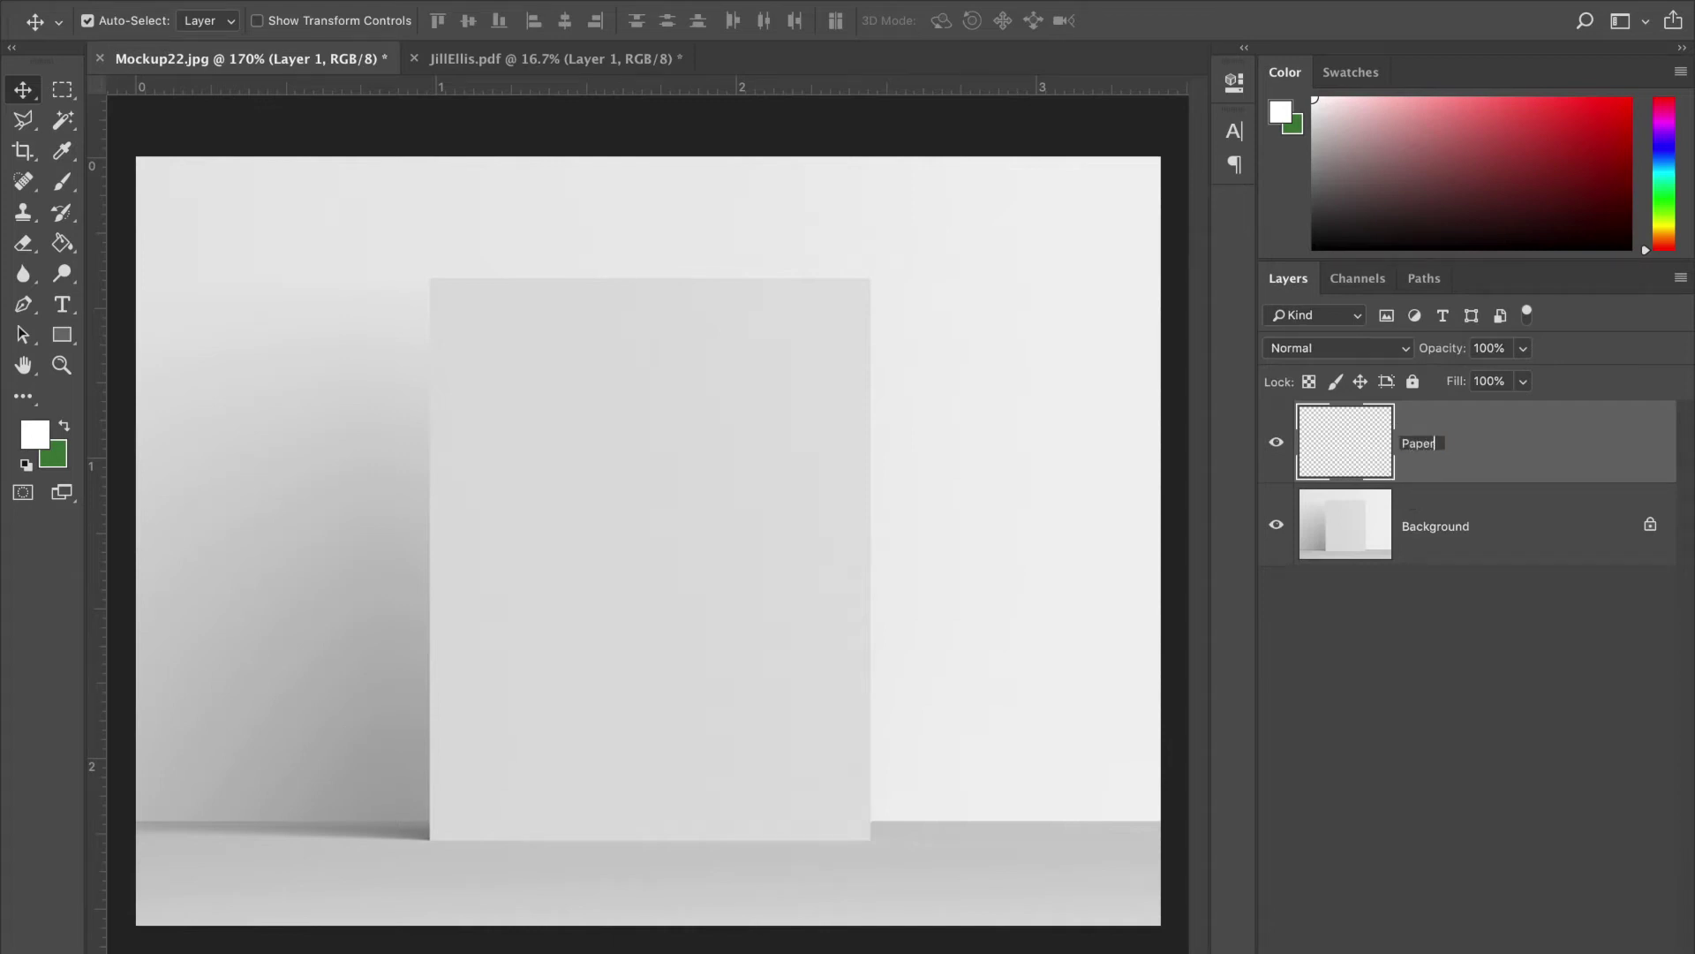
pyautogui.press('Return')
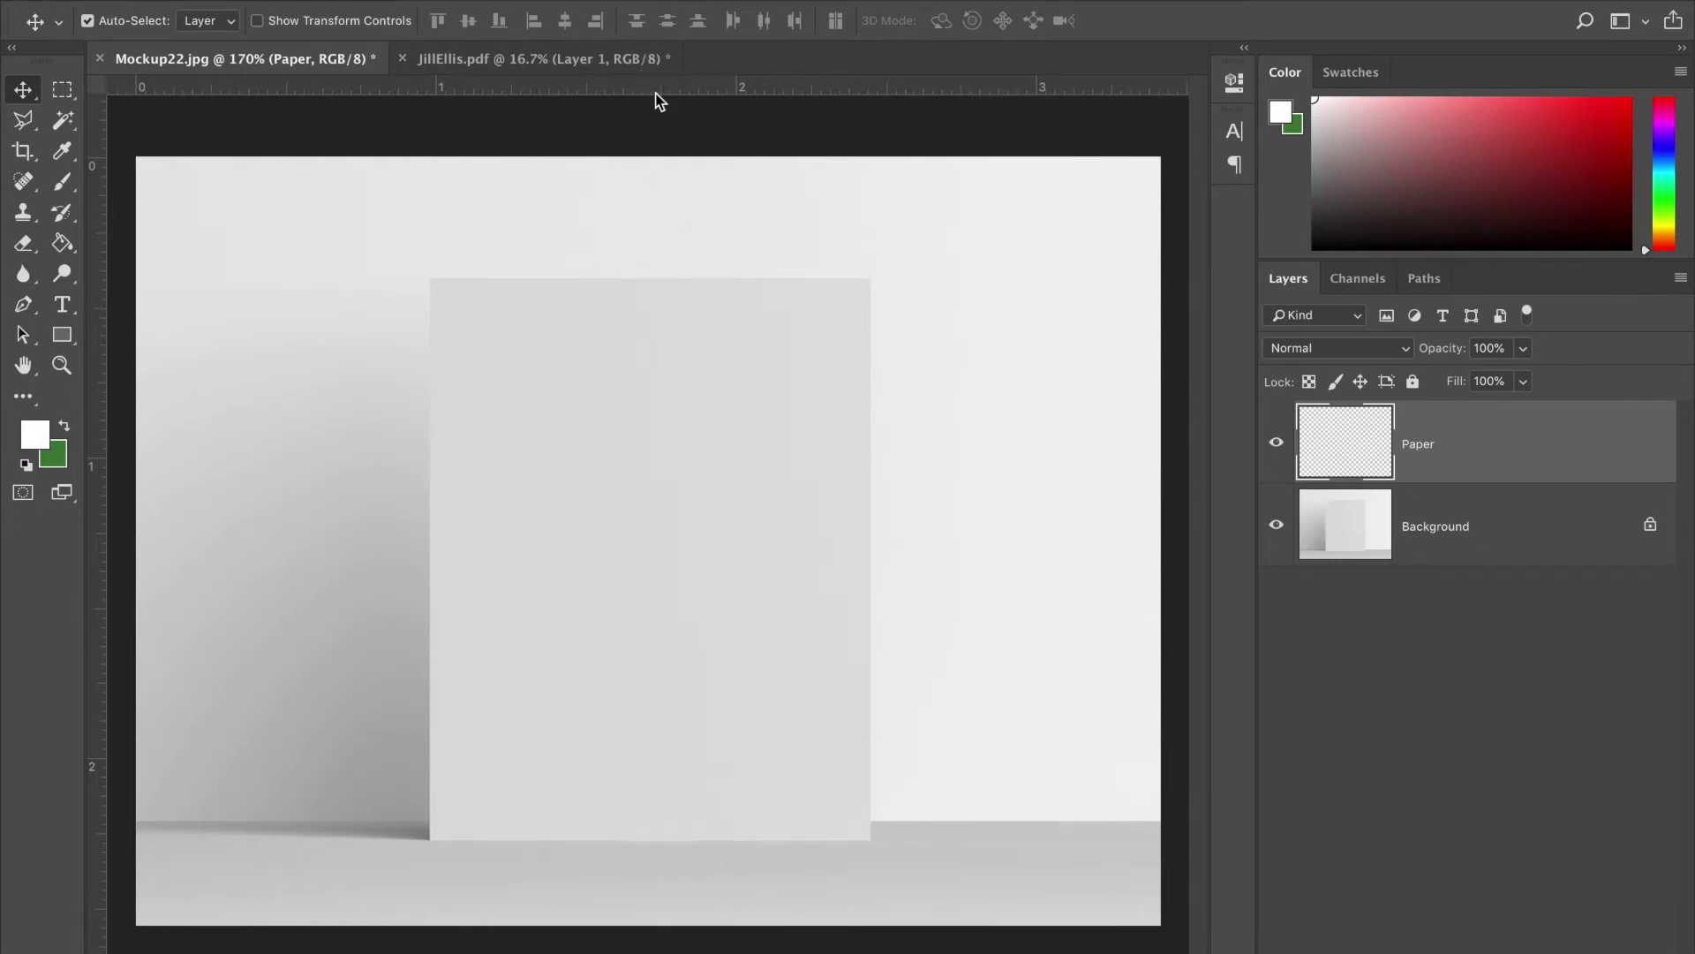
pyautogui.click(664, 0)
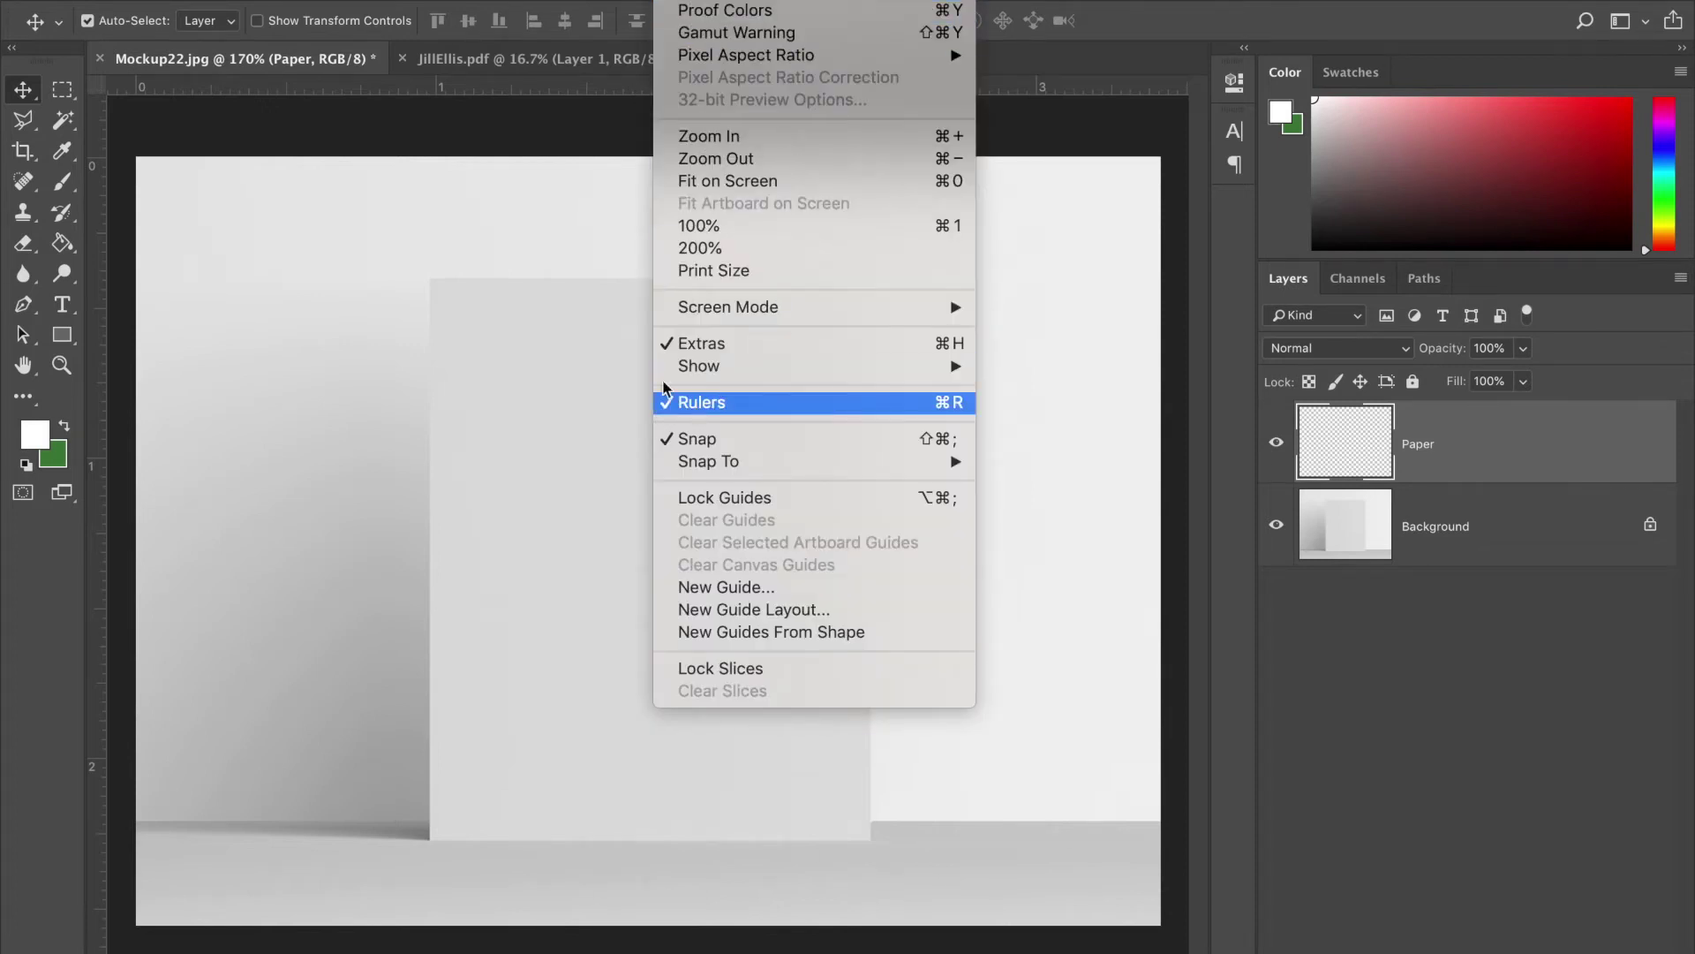
# - Drag guides from the rulers to the paper's top, left, bottom and right edges
pyautogui.click(596, 88)
pyautogui.moveTo(596, 88); pyautogui.dragTo(583, 278)
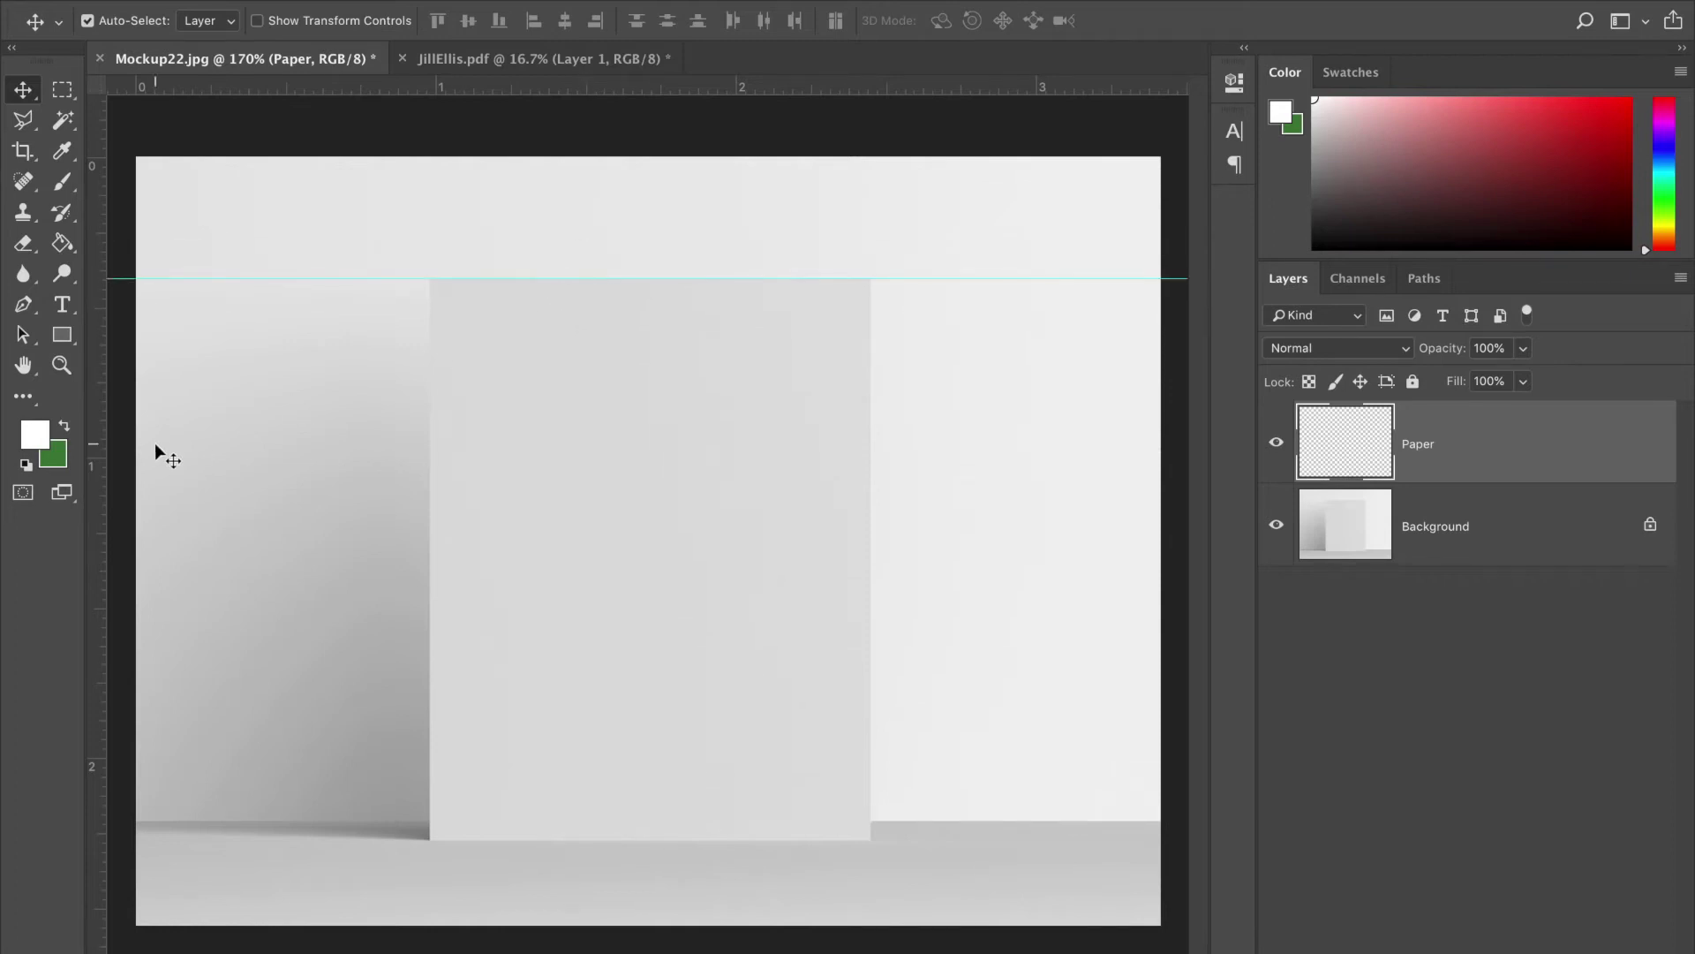
pyautogui.moveTo(97, 473); pyautogui.dragTo(429, 380)
pyautogui.moveTo(658, 91); pyautogui.dragTo(711, 840)
pyautogui.moveTo(93, 594); pyautogui.dragTo(872, 380)
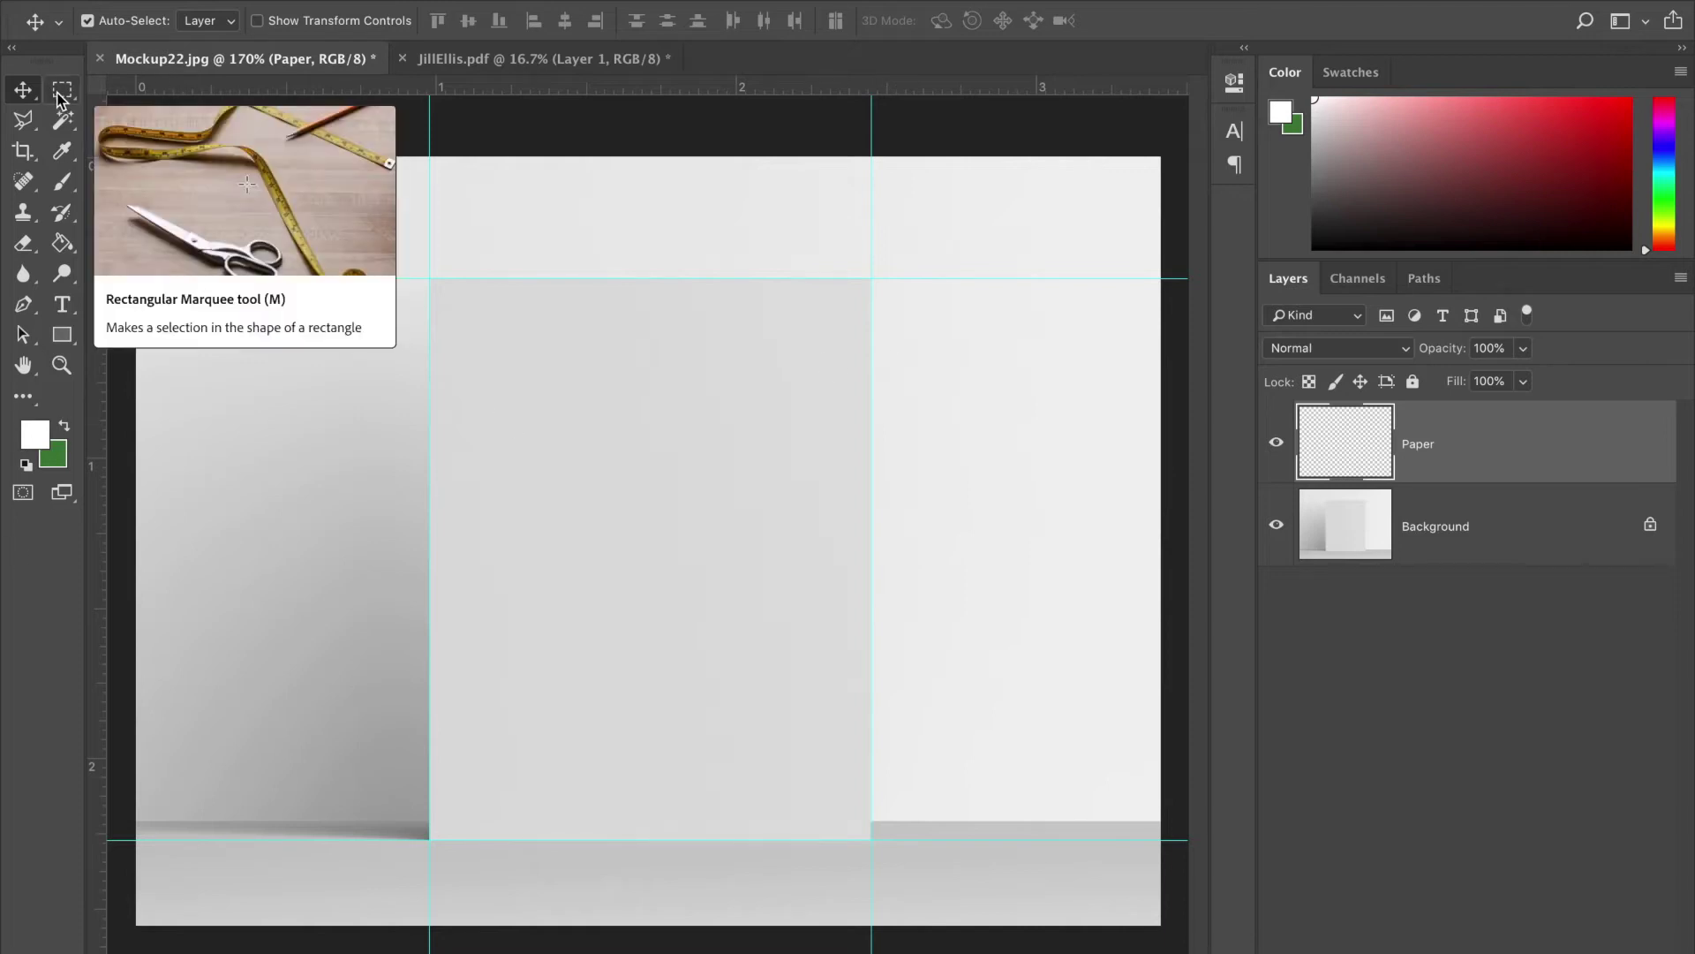
# - Select the paper area between the guides with the Rectangular Marquee
pyautogui.click(58, 97)
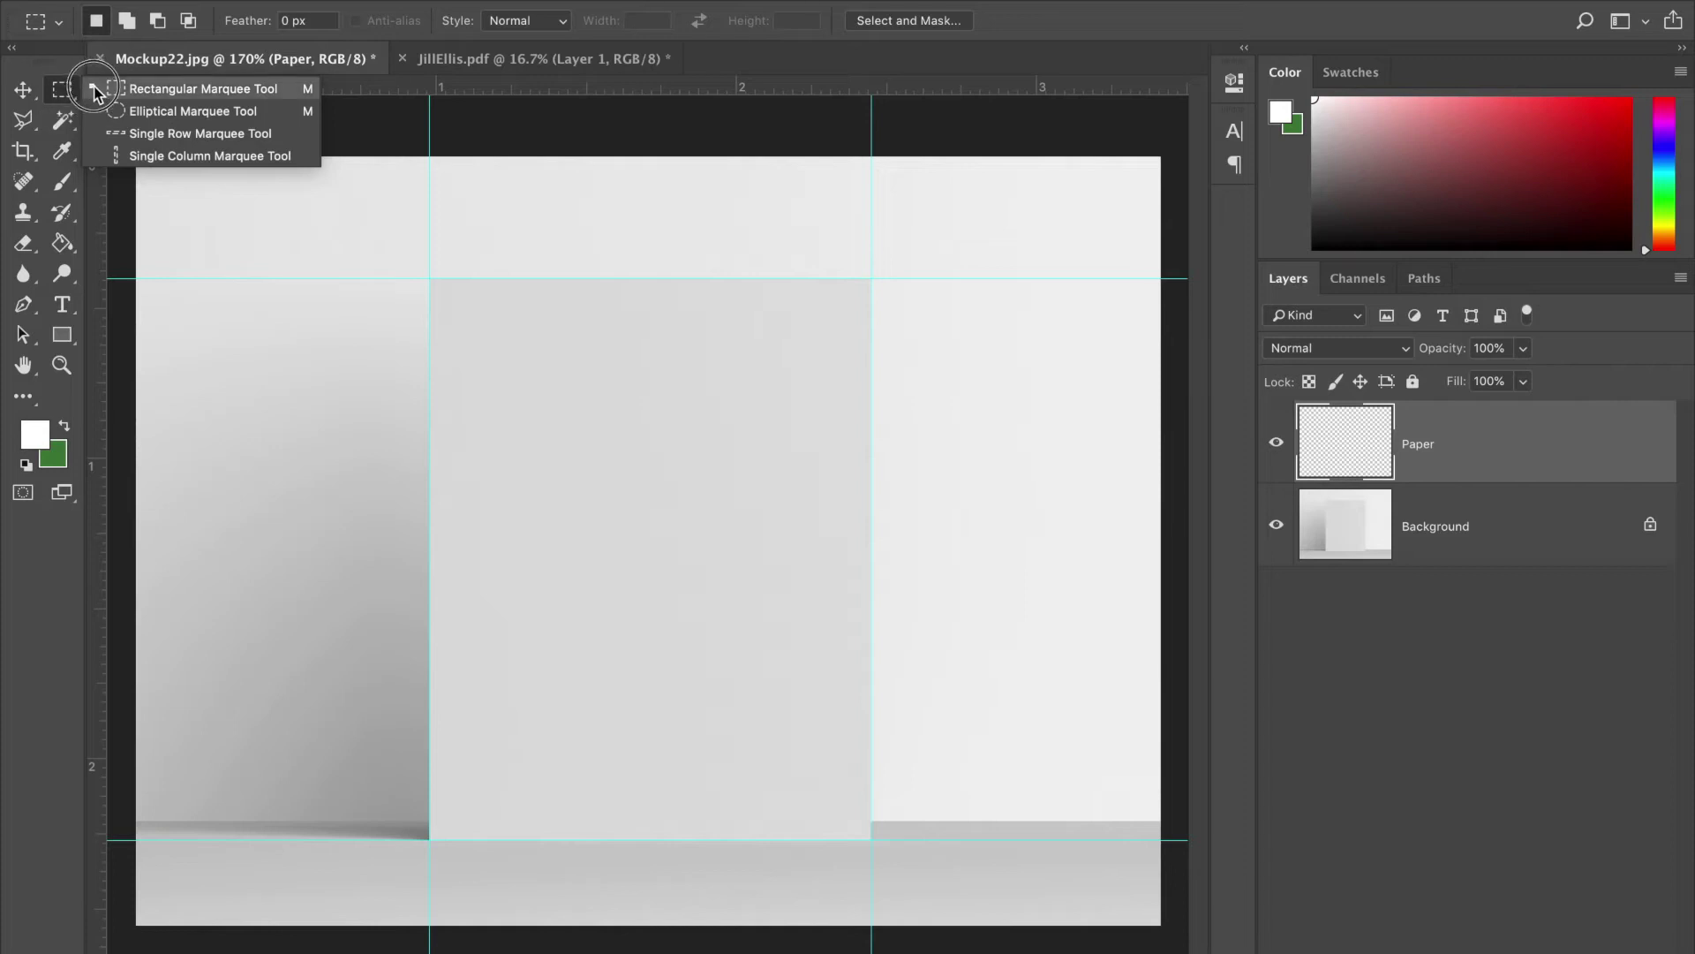
pyautogui.click(203, 89)
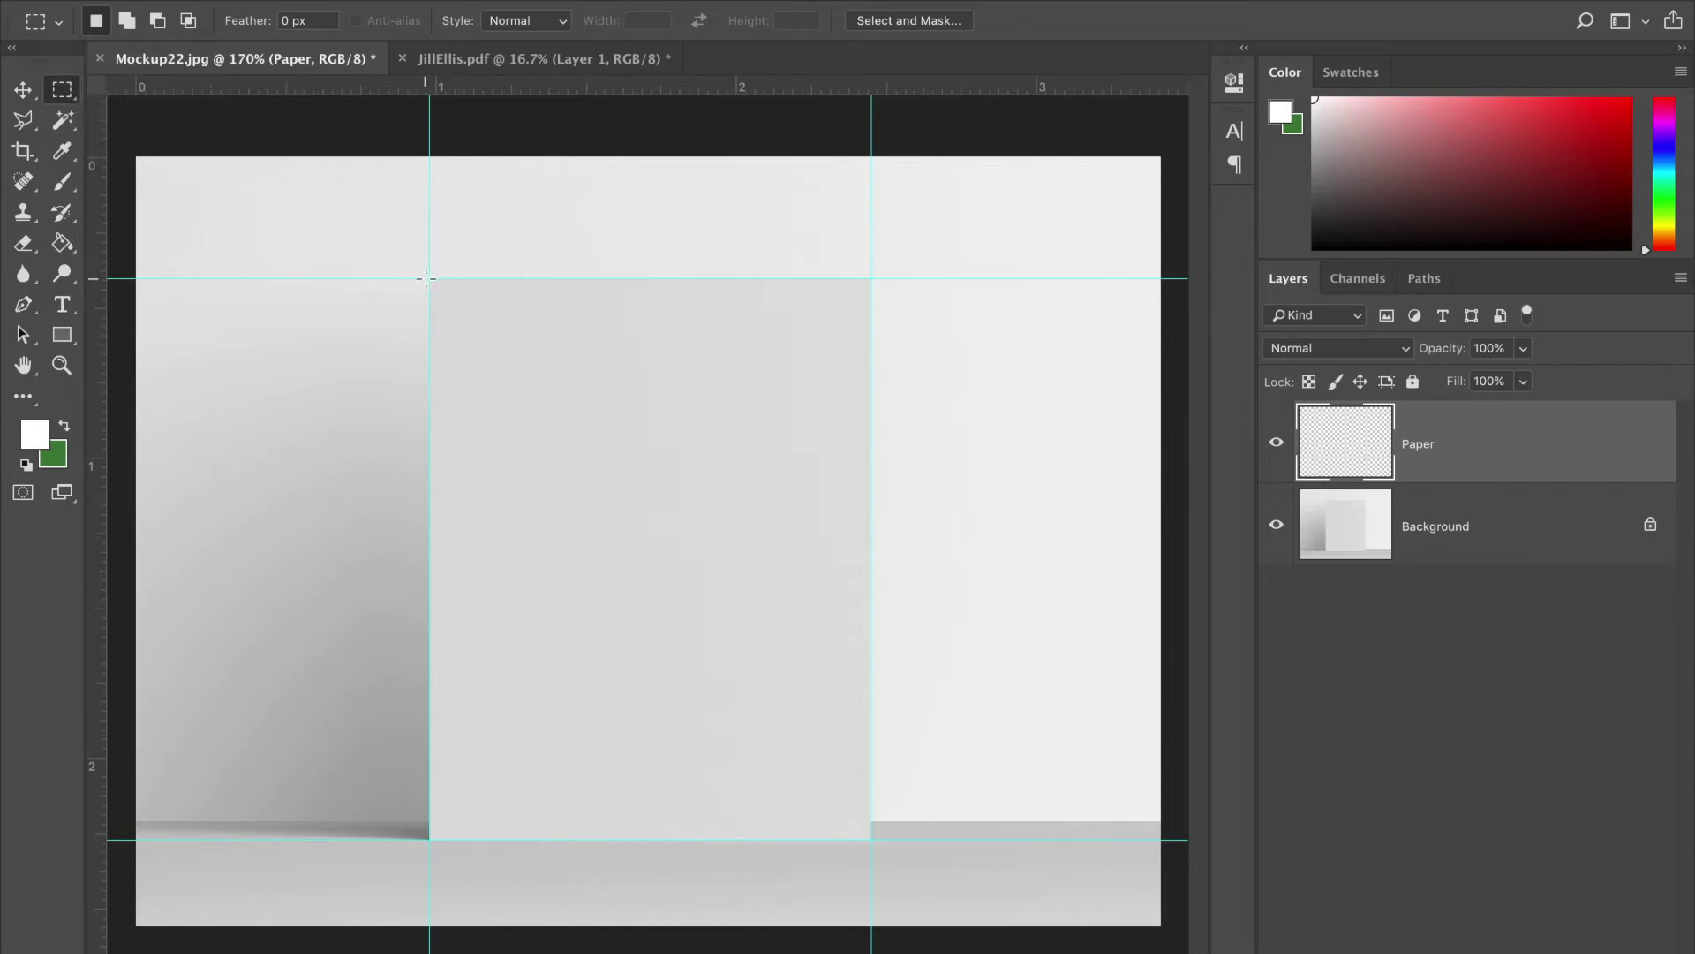
pyautogui.moveTo(429, 278); pyautogui.dragTo(880, 839)
# - Copy the paper area from the Background layer and paste it, then make Paper the active layer
pyautogui.press('super+c')
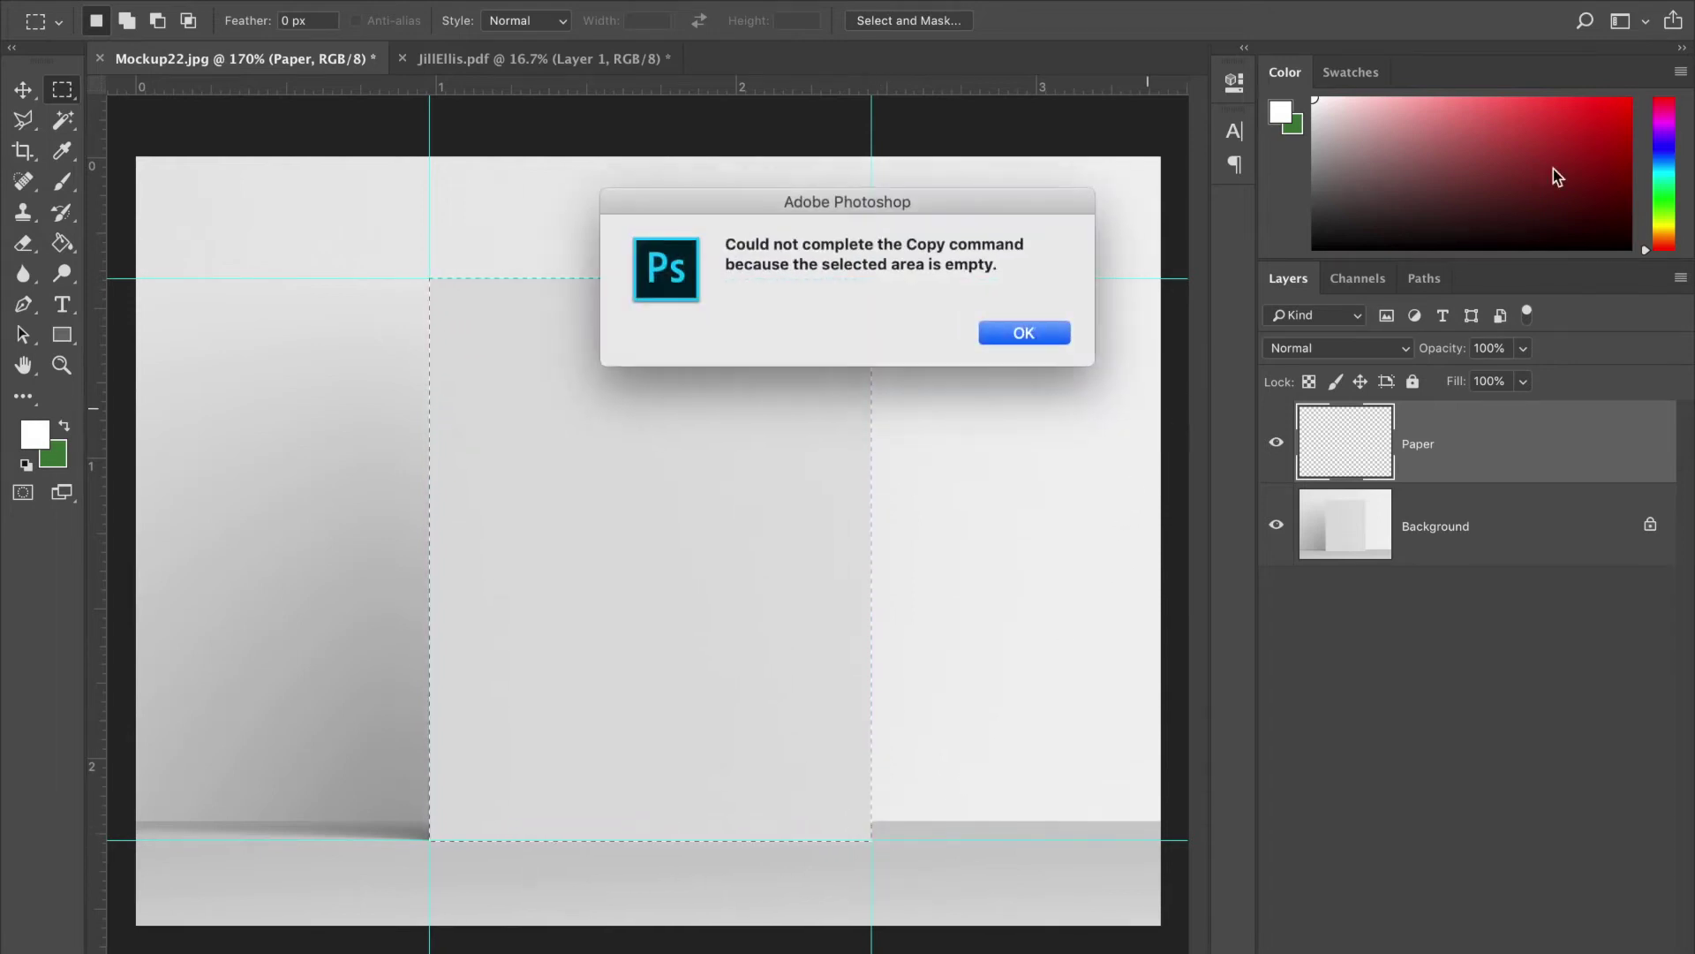
pyautogui.click(1040, 326)
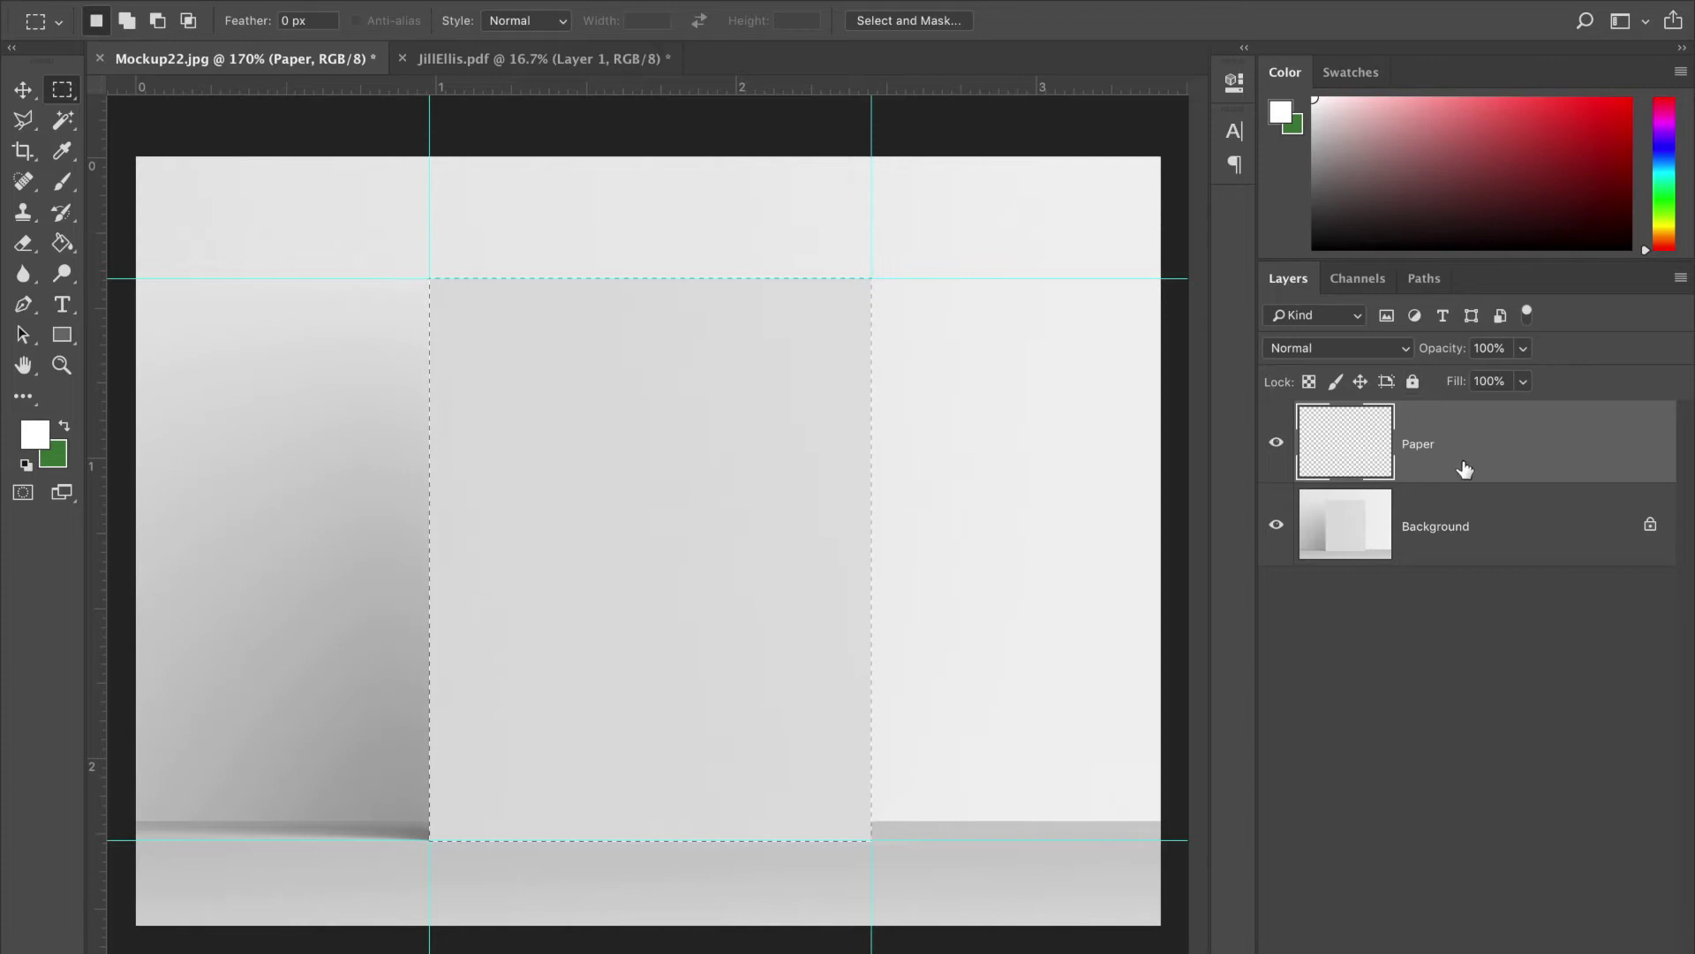
pyautogui.click(1513, 512)
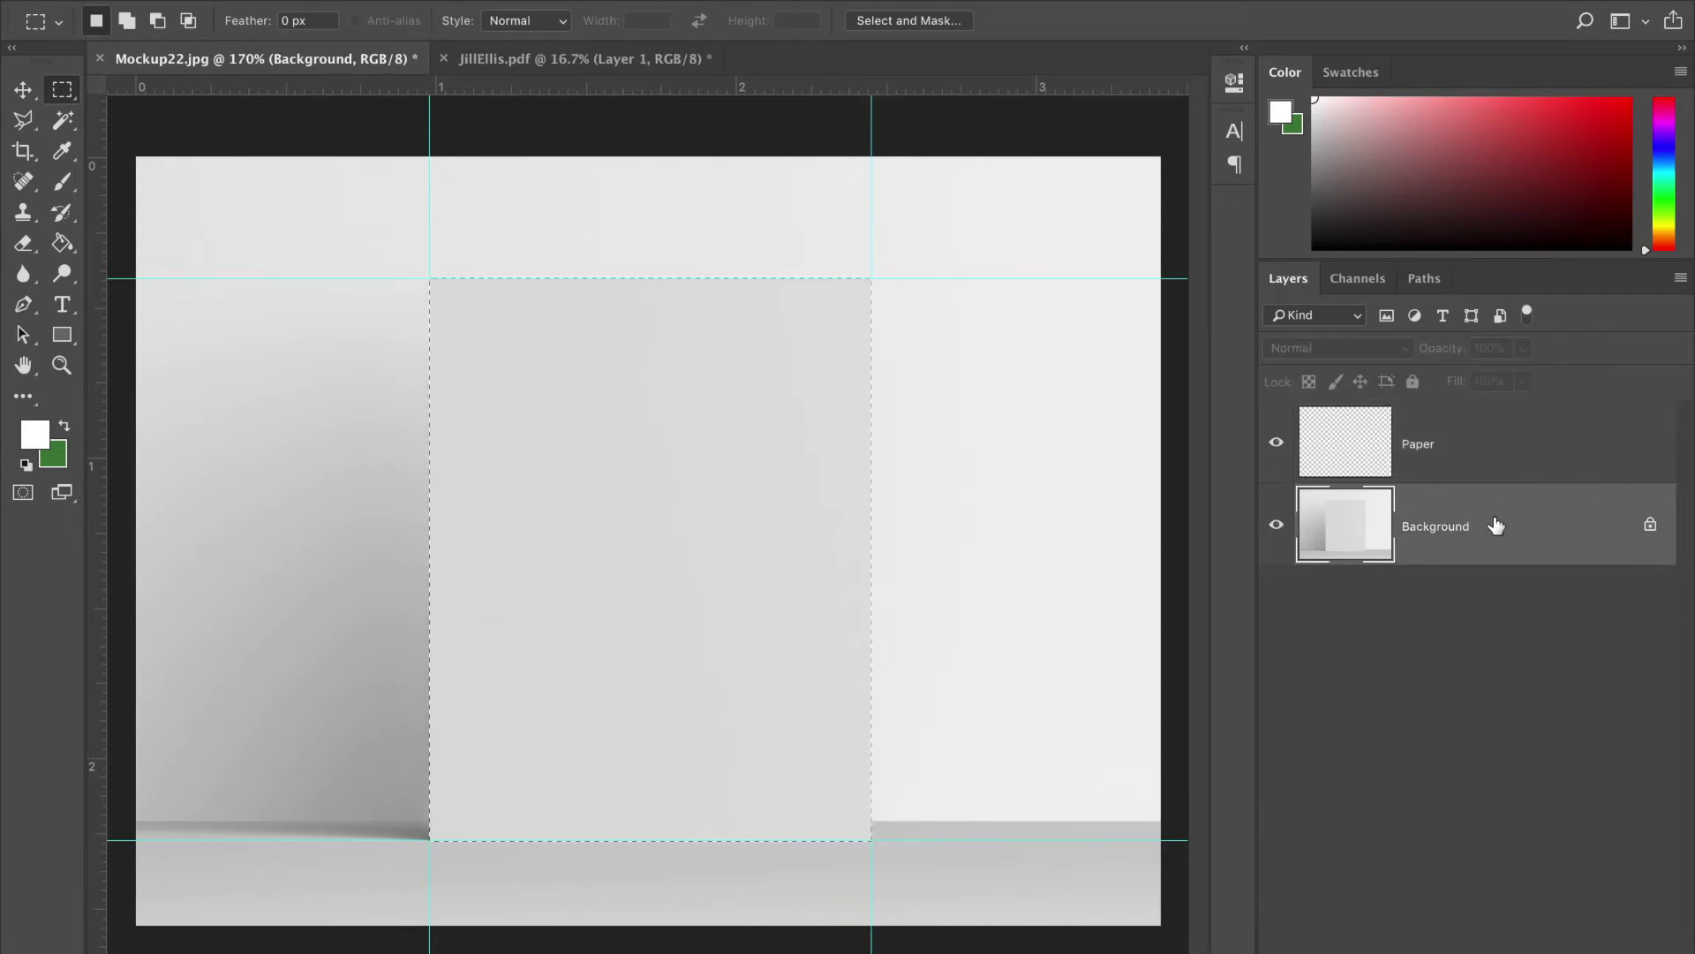
pyautogui.press('super+c')
pyautogui.press('super+v')
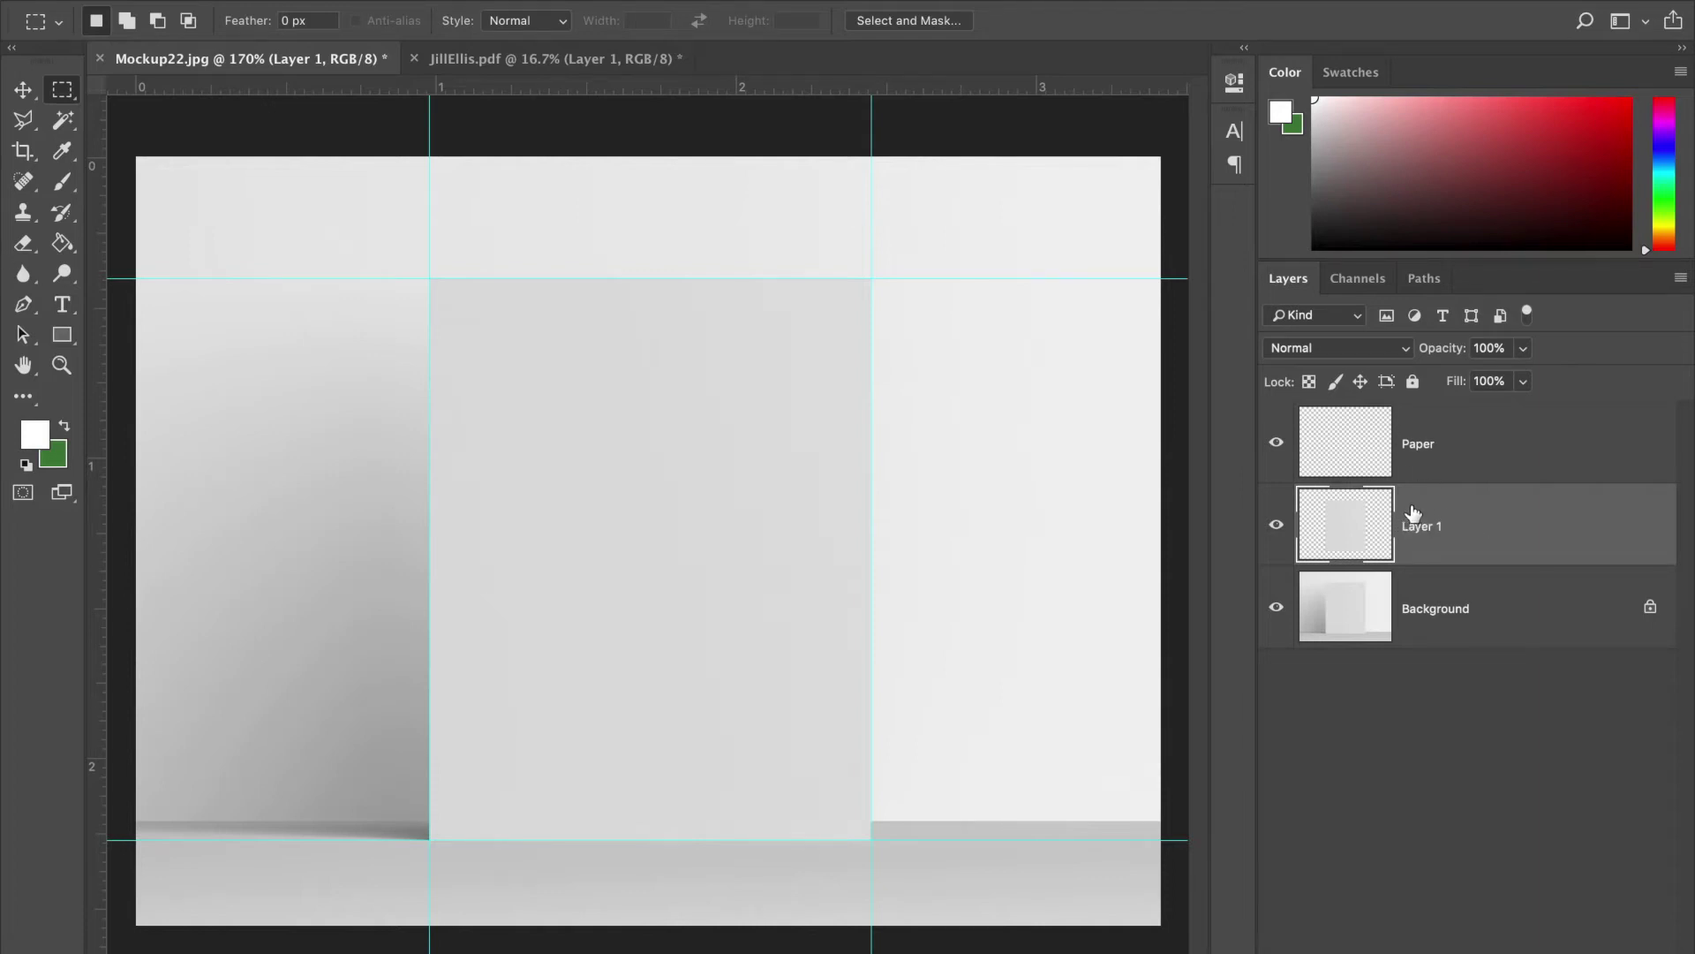
pyautogui.press('Delete')
pyautogui.click(1393, 446)
pyautogui.press('super+d')
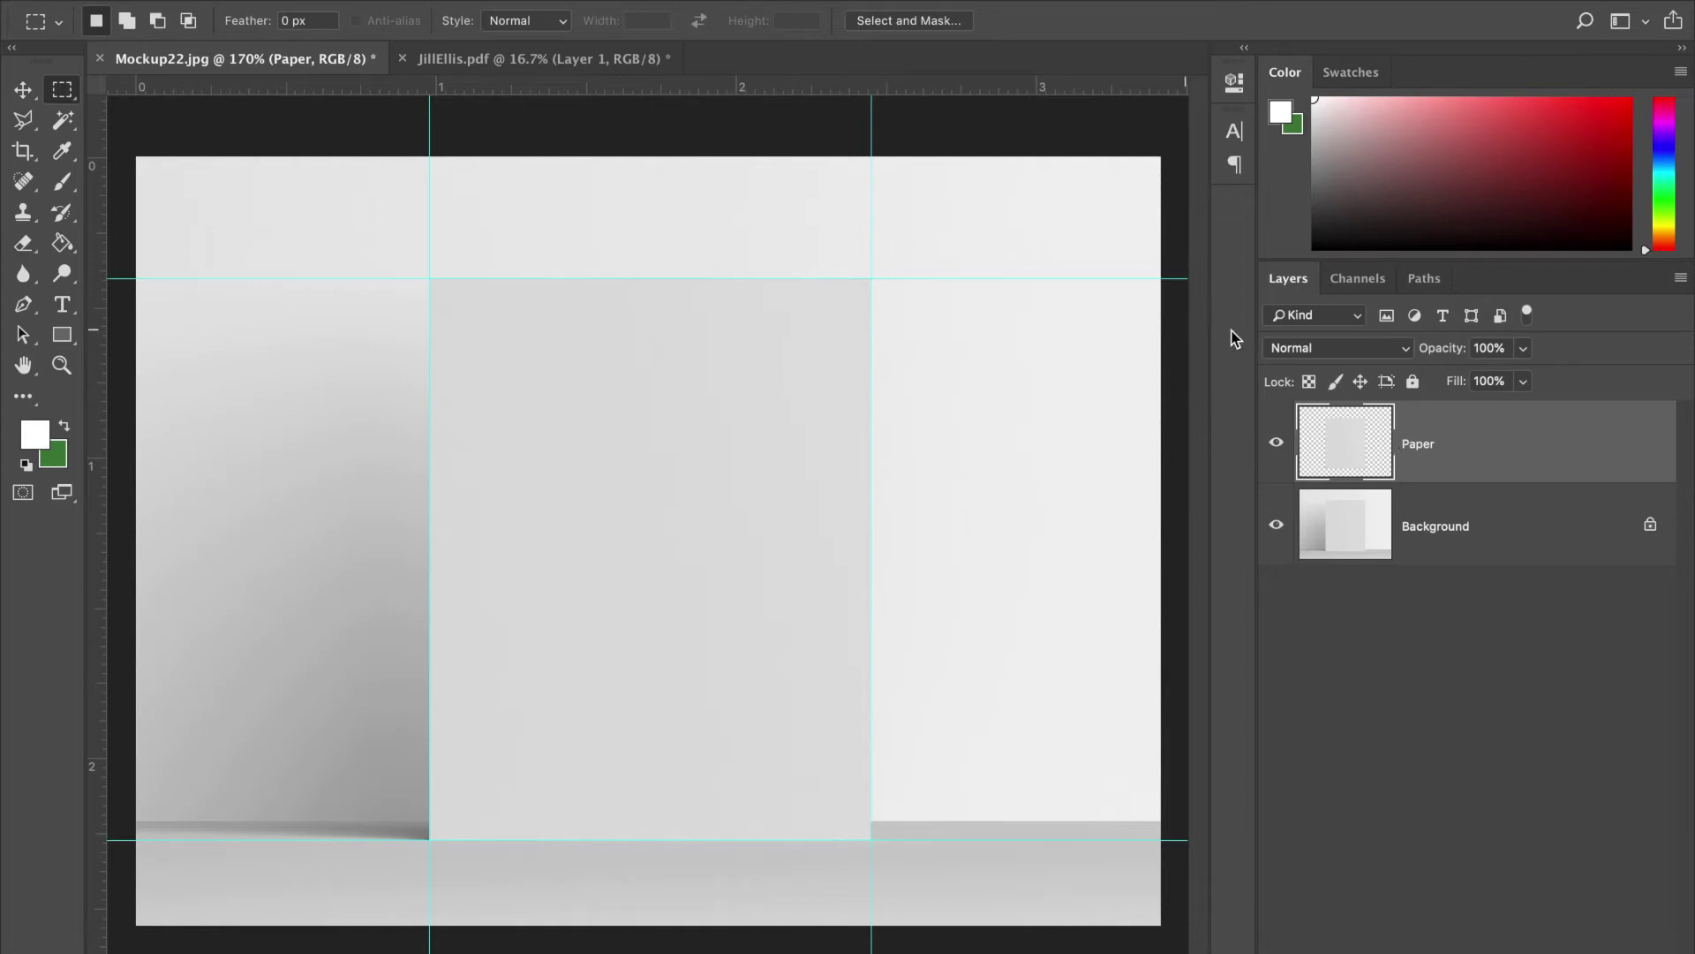
pyautogui.click(1280, 442)
pyautogui.click(1280, 443)
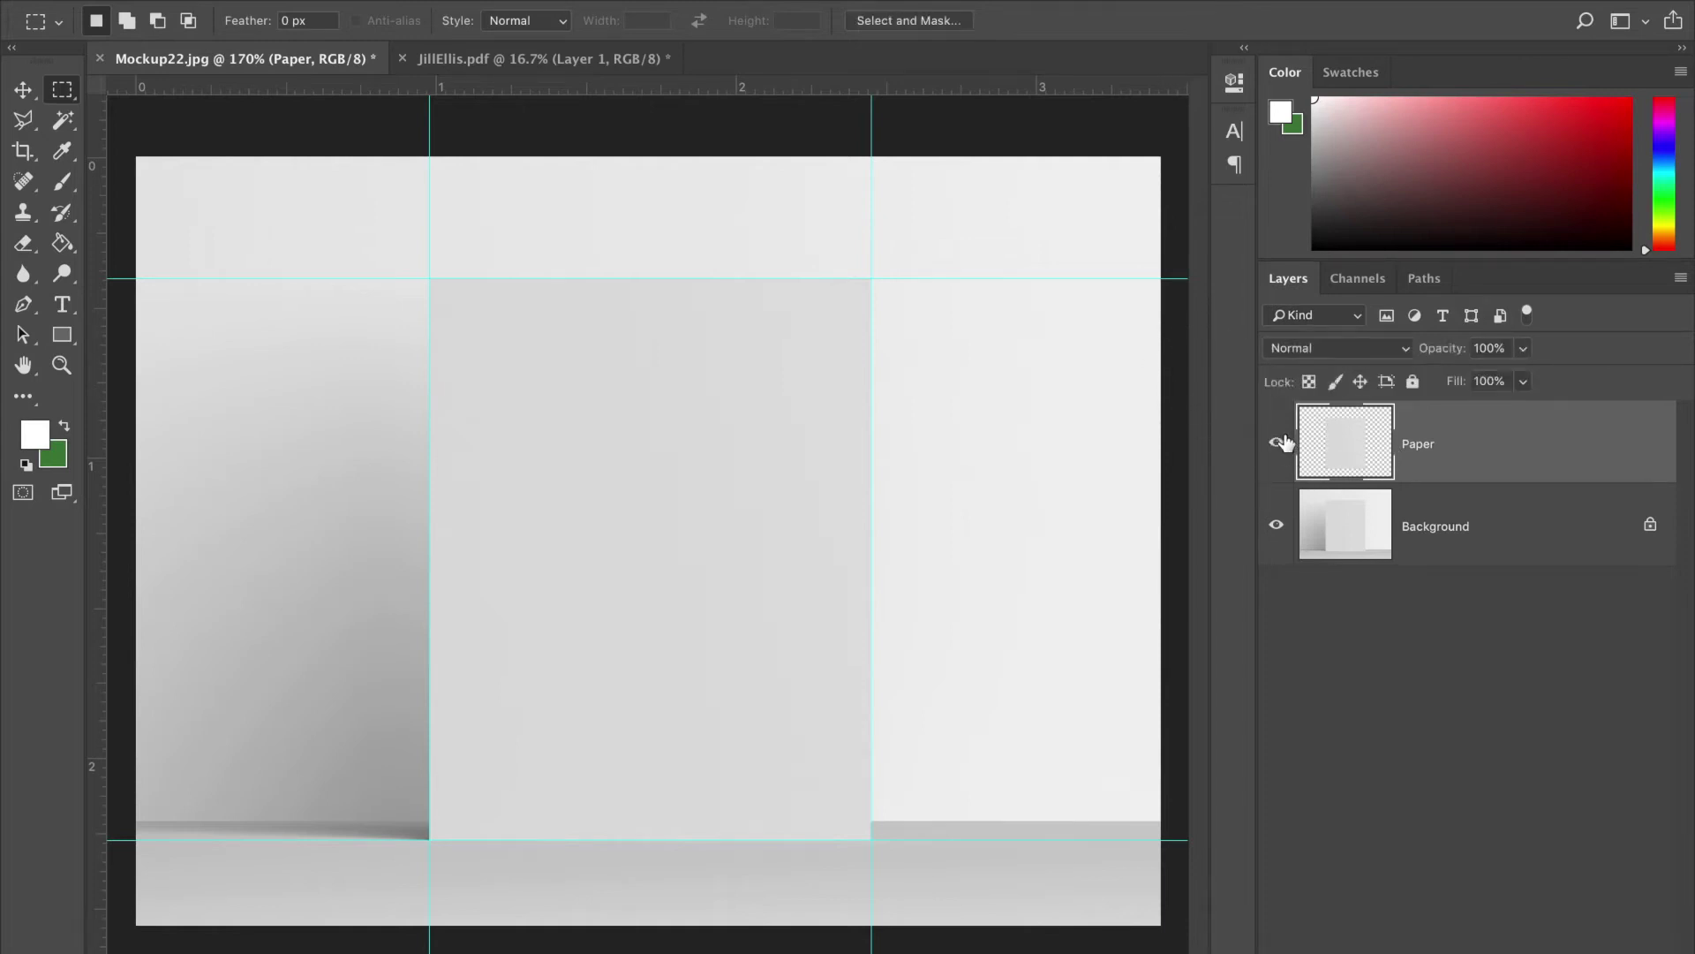
pyautogui.click(1279, 447)
pyautogui.click(1279, 450)
pyautogui.click(62, 335)
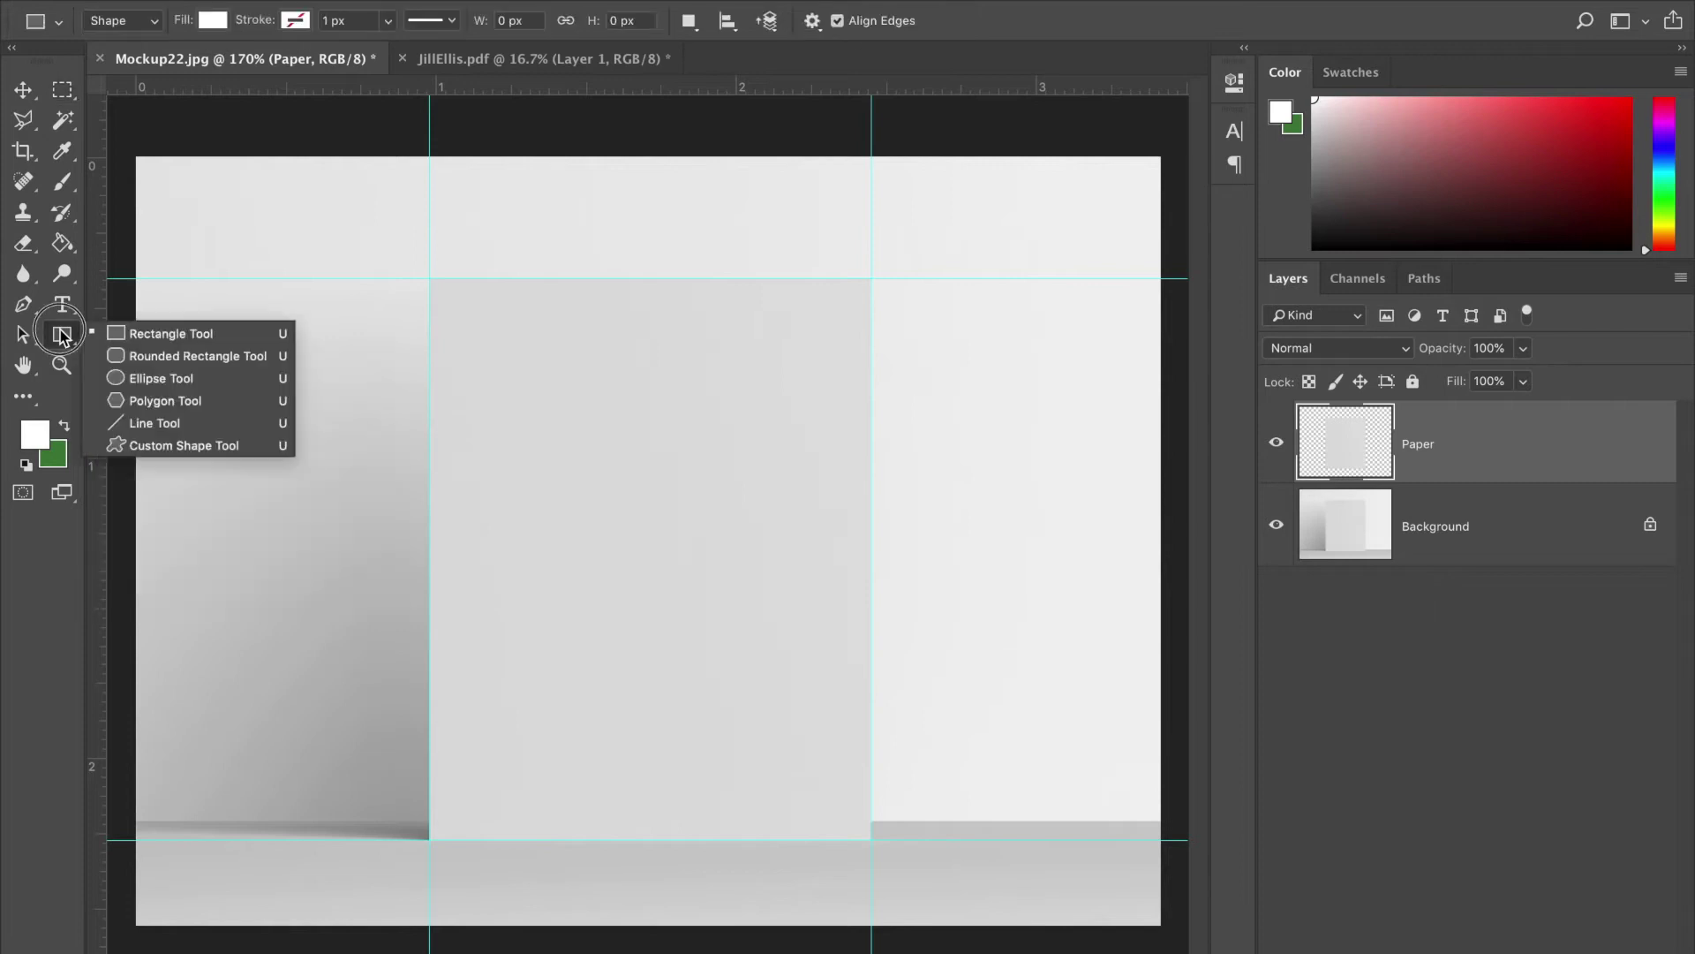
pyautogui.click(124, 333)
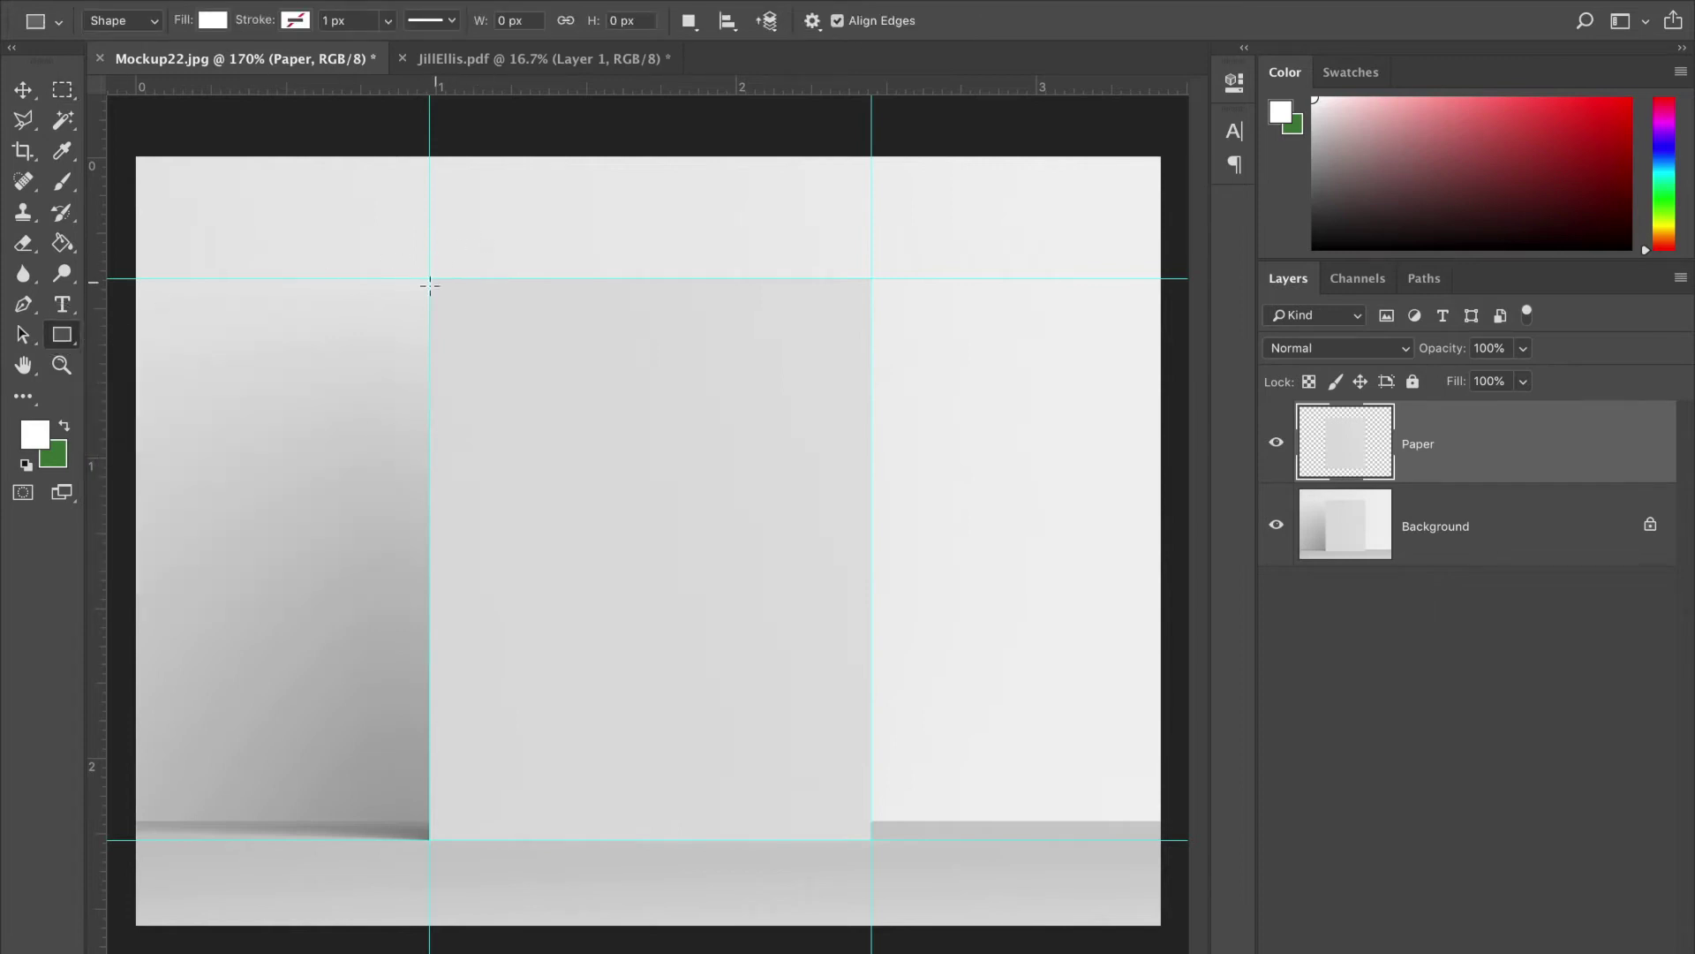
pyautogui.moveTo(430, 284); pyautogui.dragTo(894, 694)
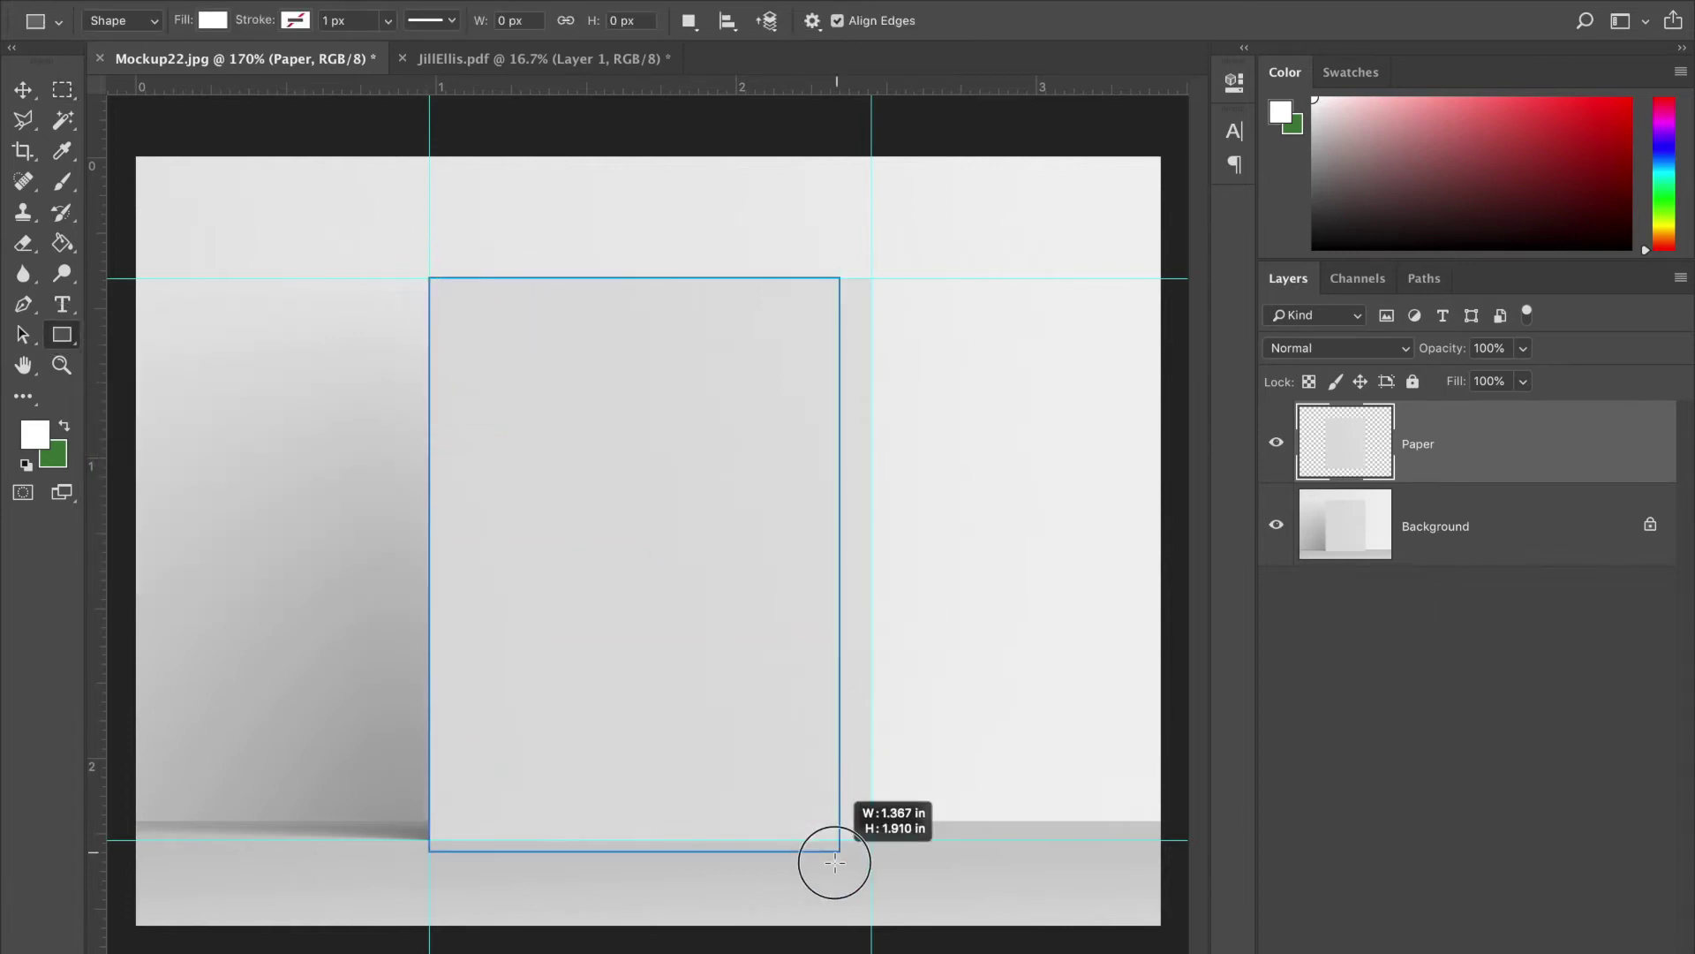
pyautogui.moveTo(834, 863); pyautogui.dragTo(884, 823)
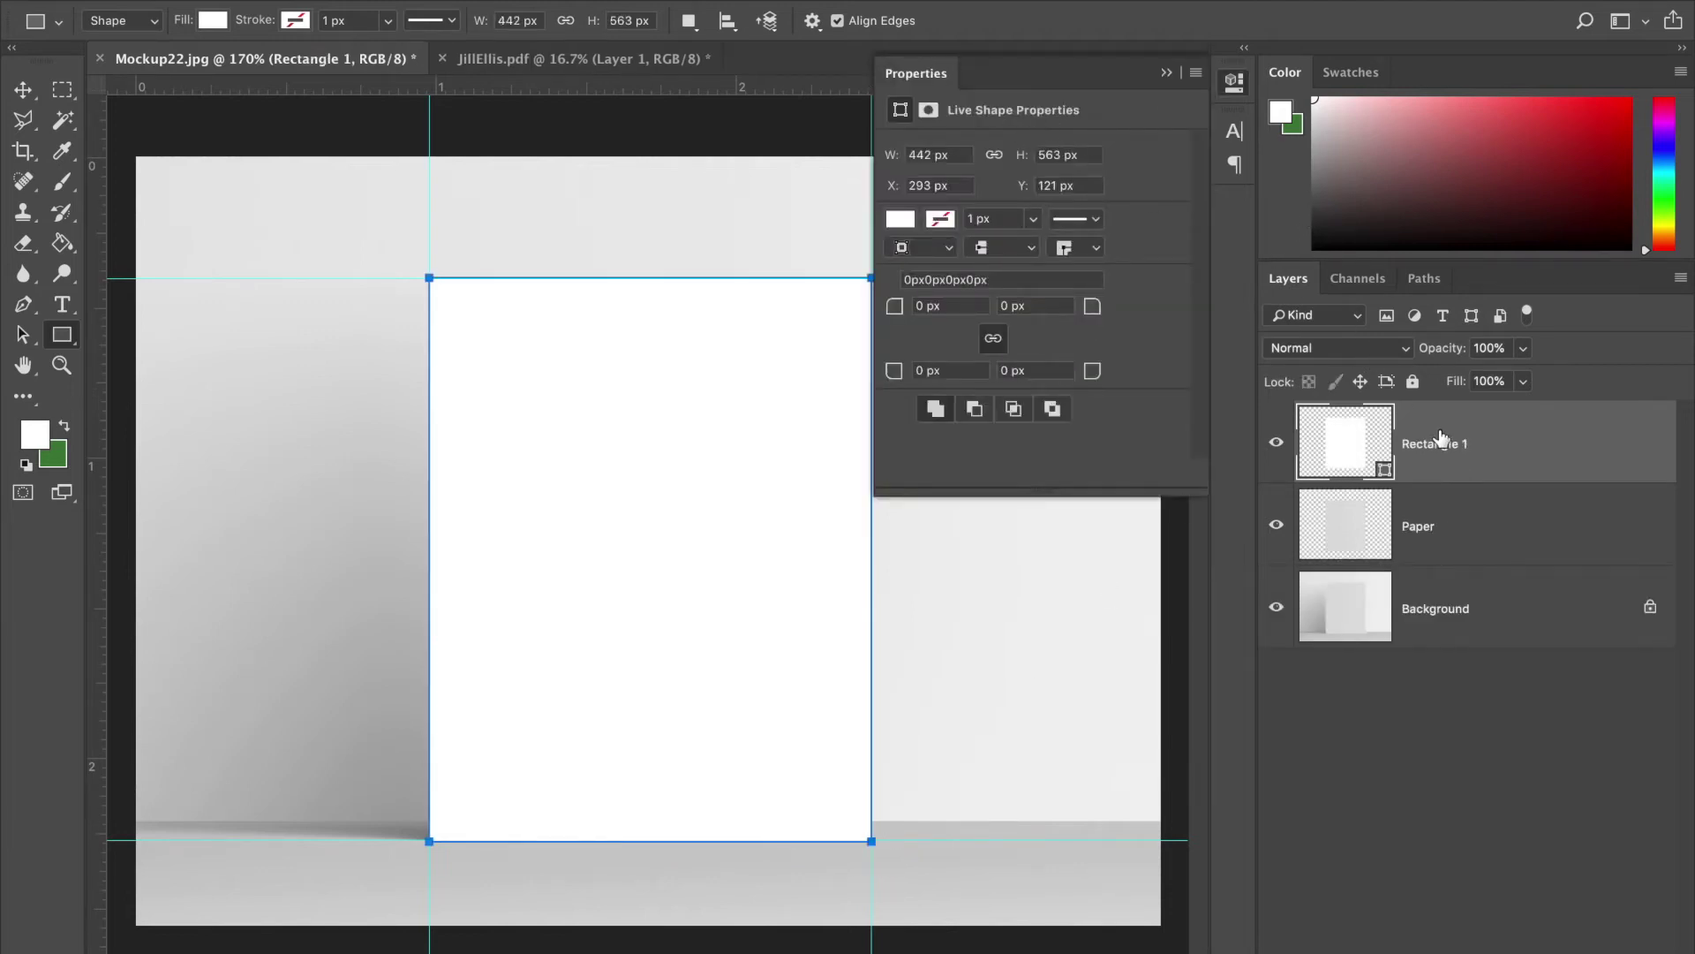
pyautogui.press('Delete')
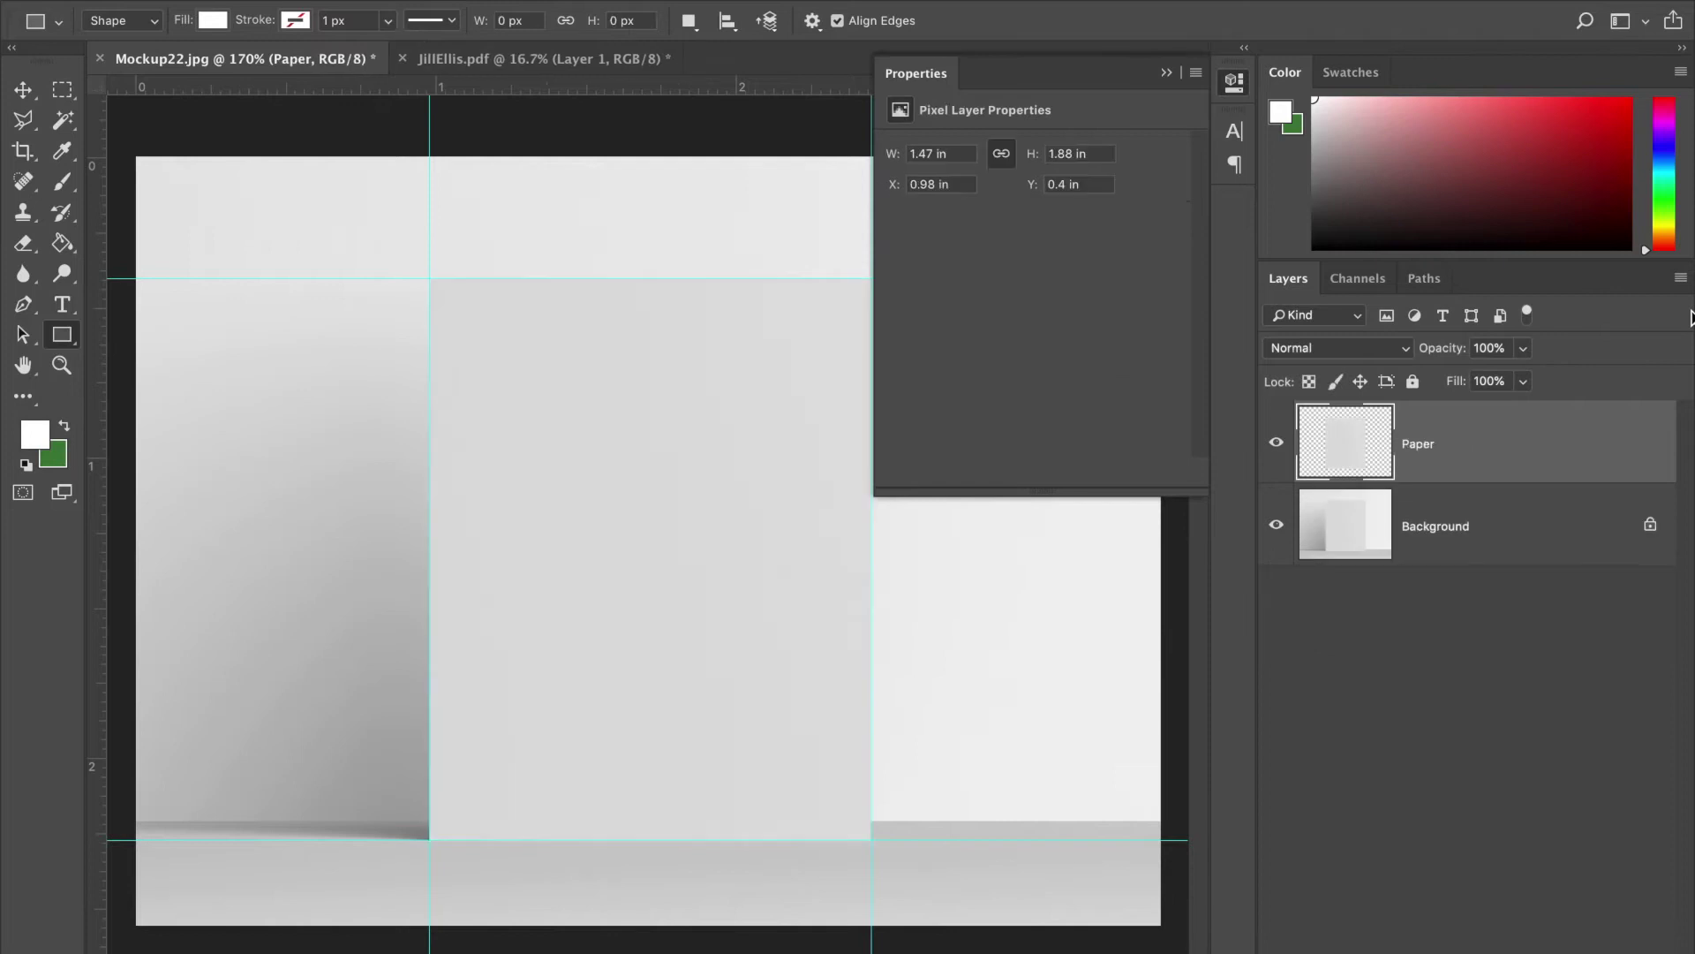
pyautogui.click(1167, 73)
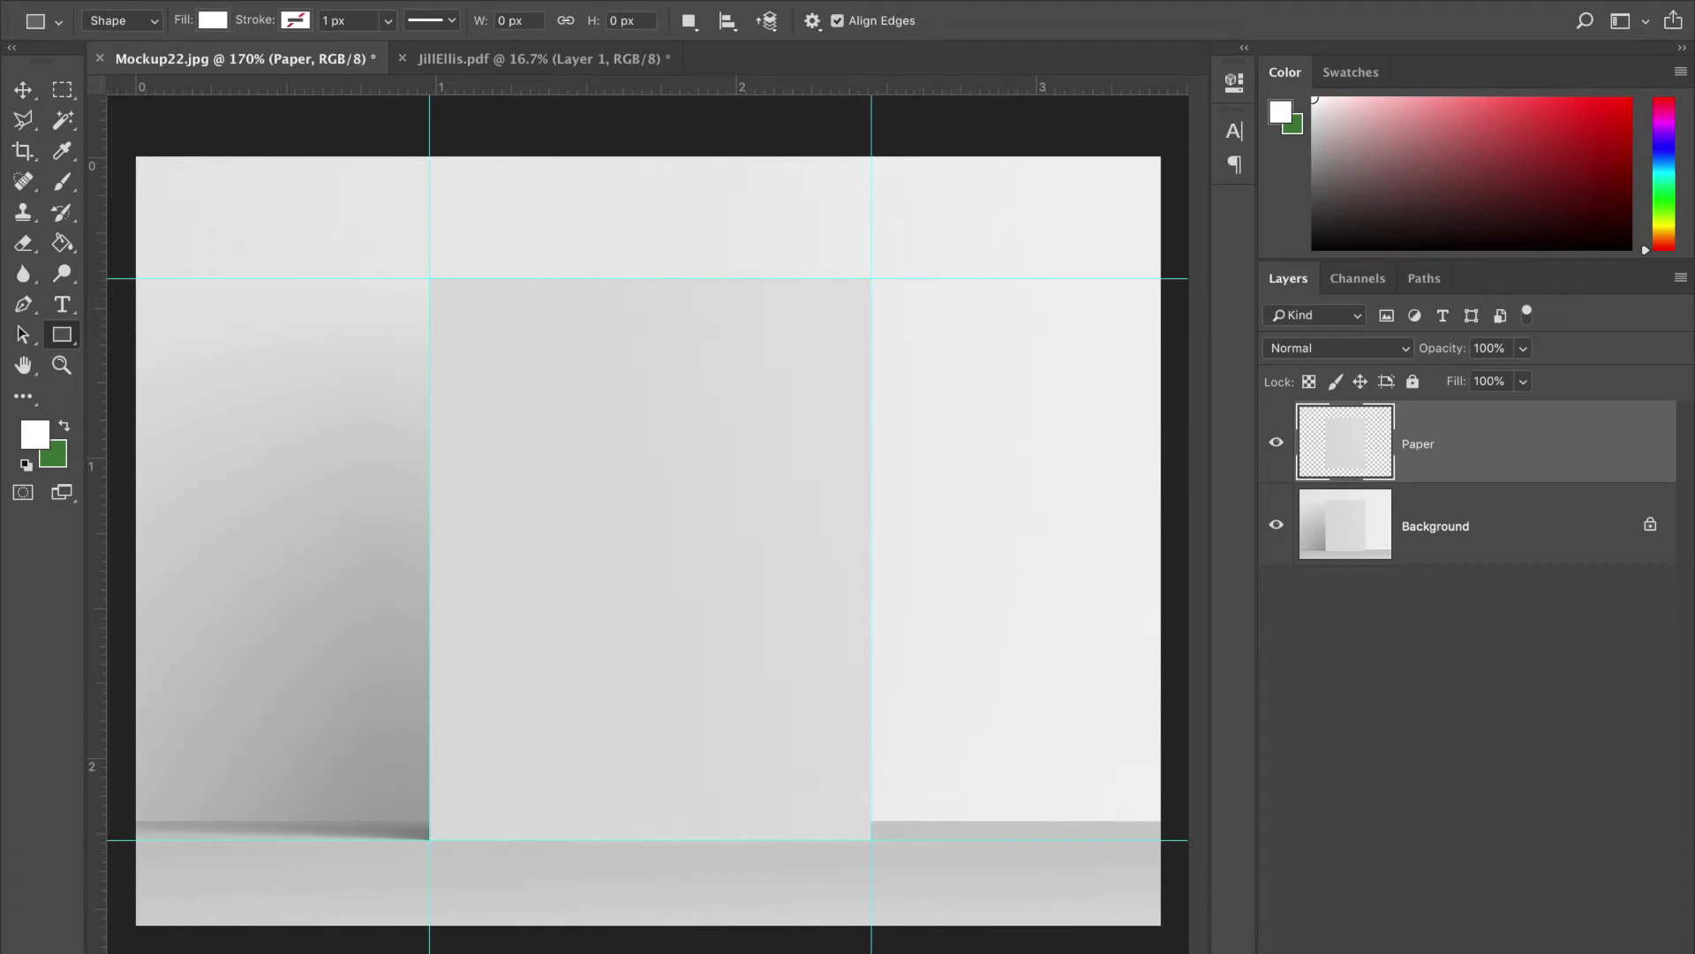
pyautogui.click(216, 1)
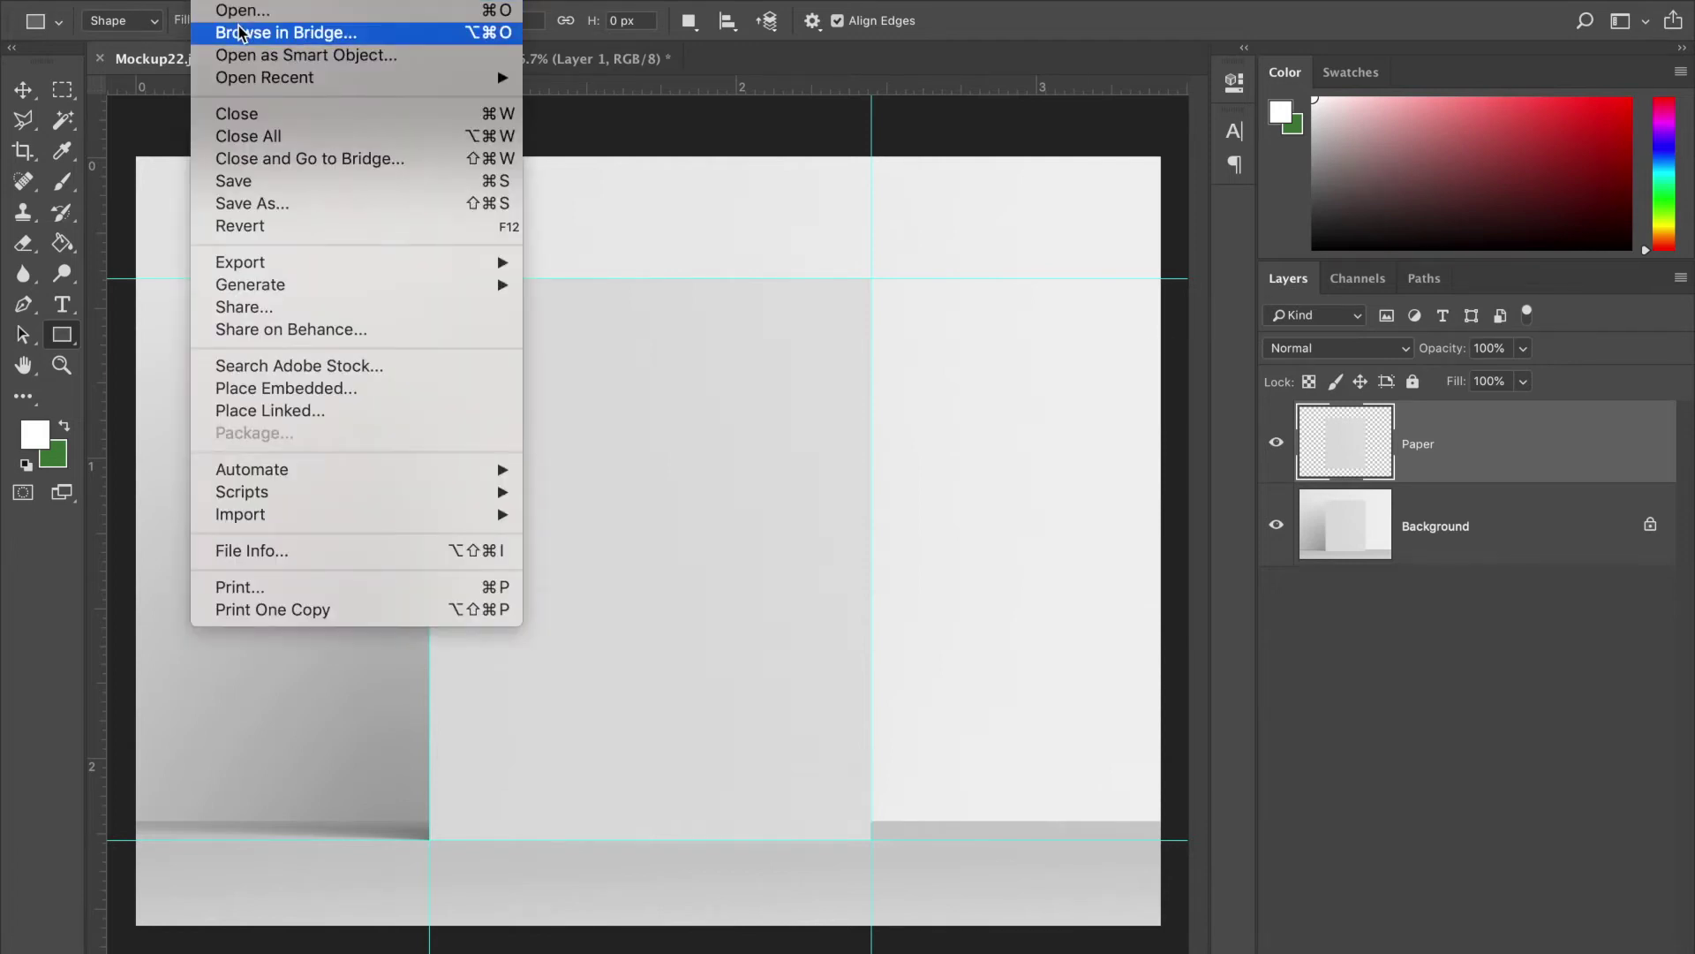
pyautogui.click(351, 388)
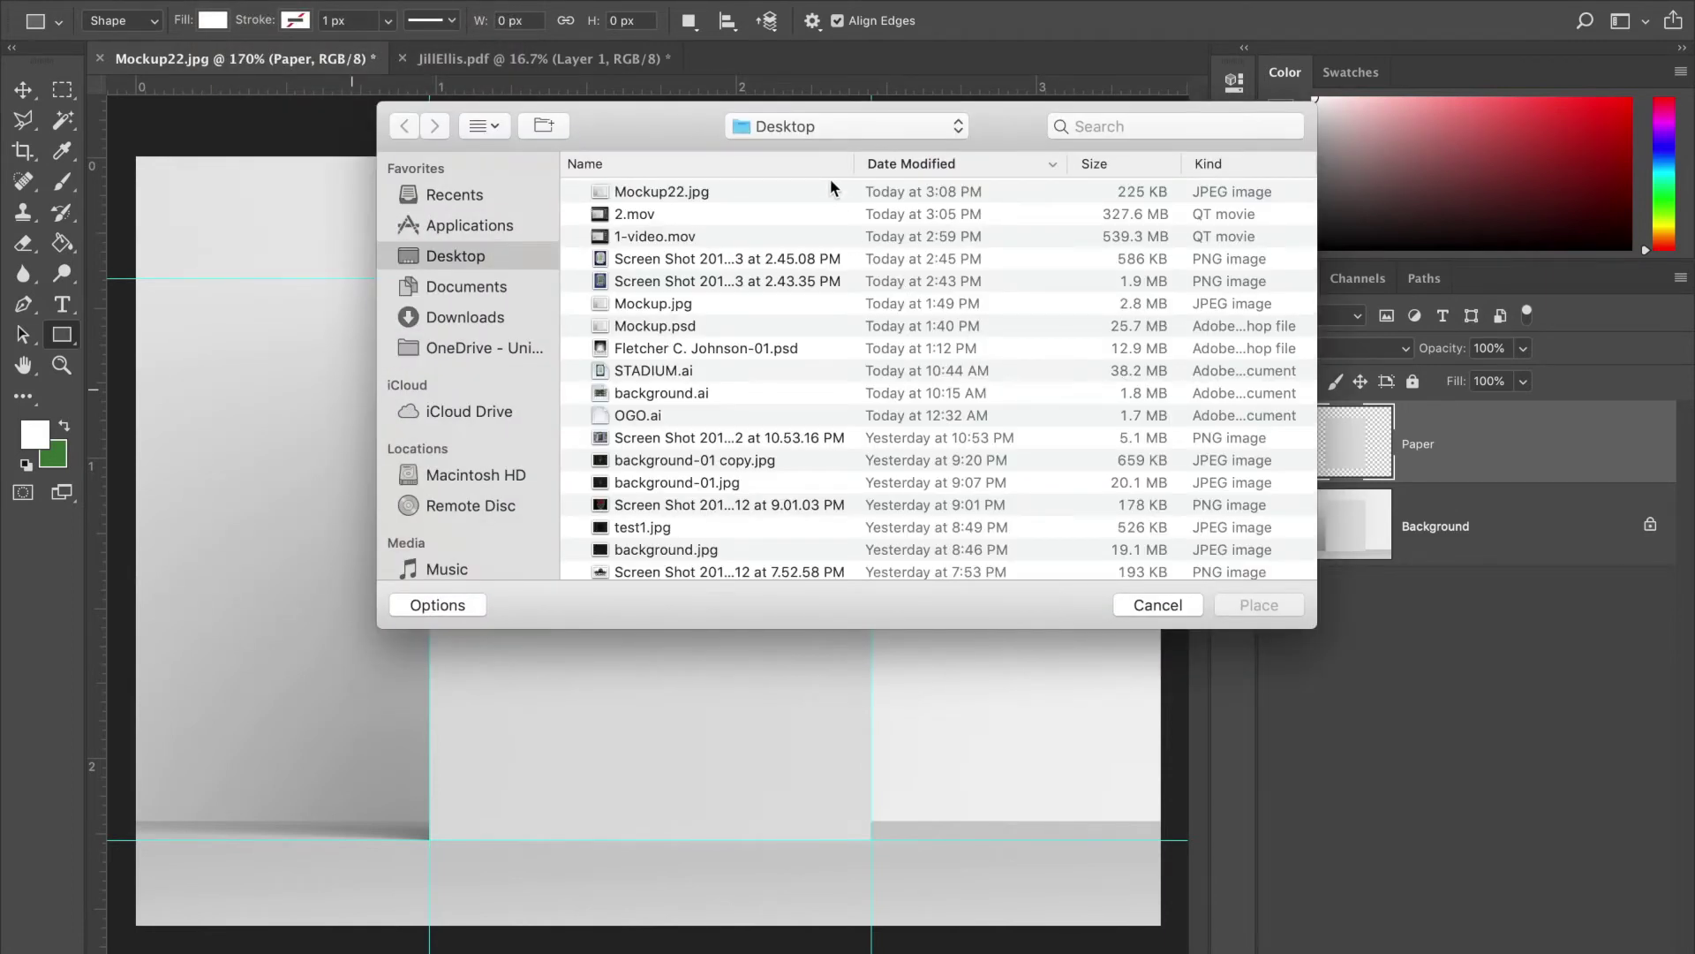
pyautogui.click(713, 351)
pyautogui.click(1259, 606)
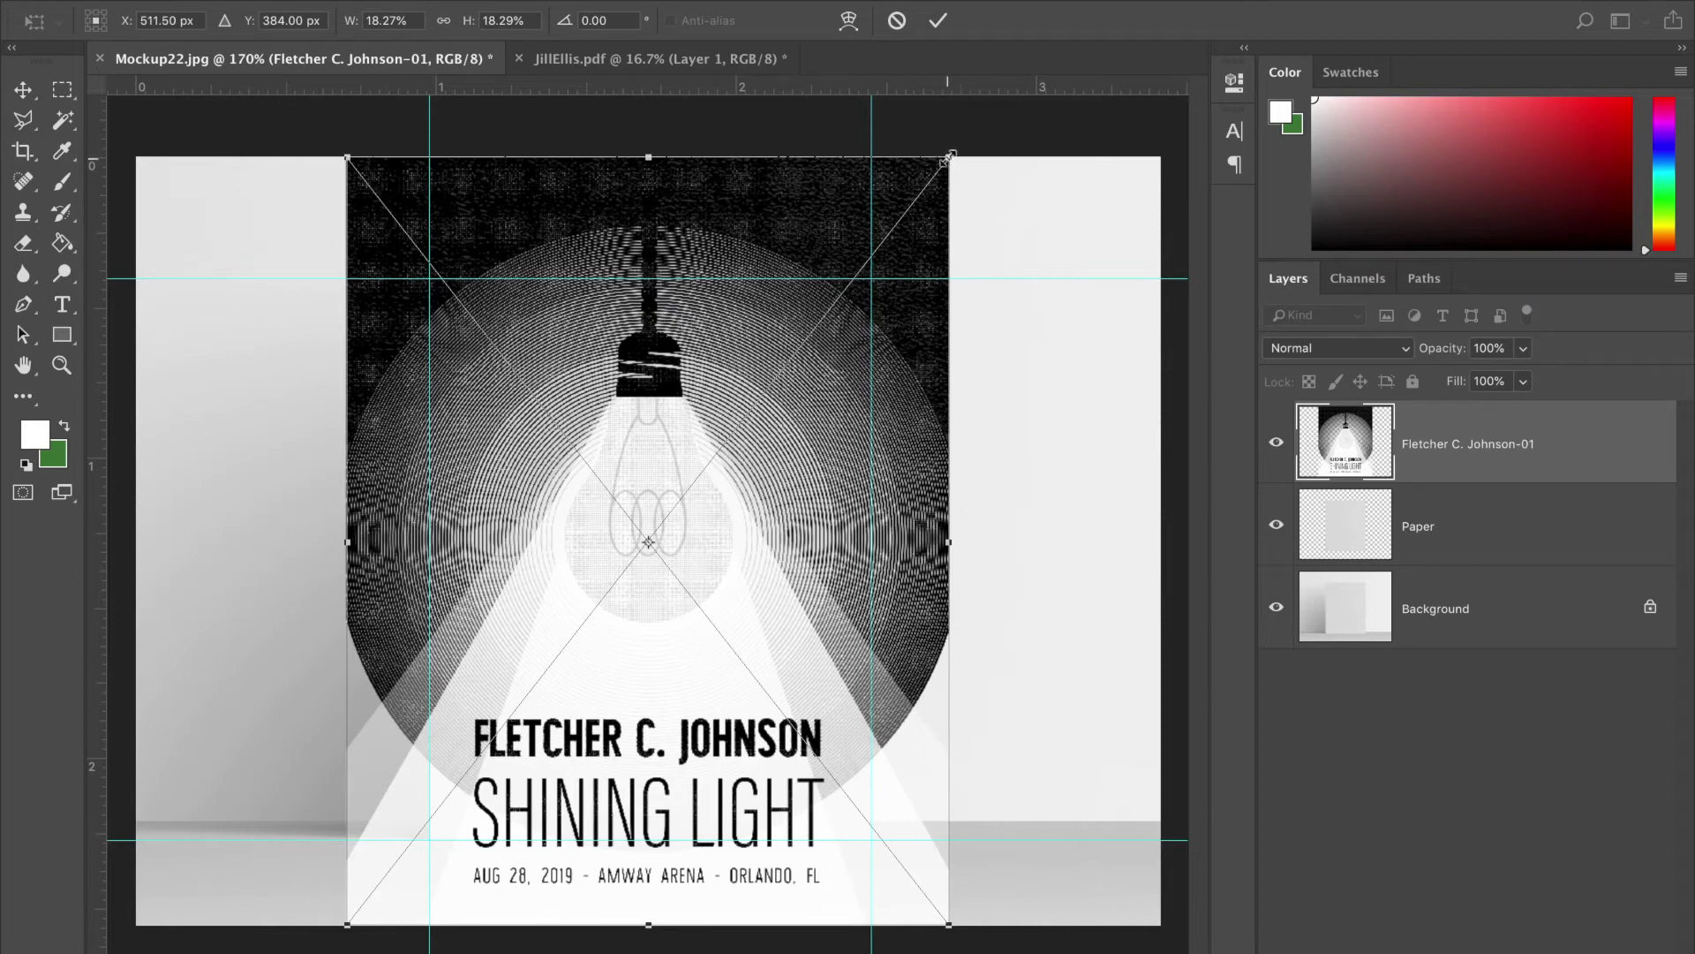
# - Scale the placed poster down from its corner and commit the new size
pyautogui.moveTo(949, 159); pyautogui.dragTo(867, 236)
pyautogui.press('Return')
pyautogui.press('u')
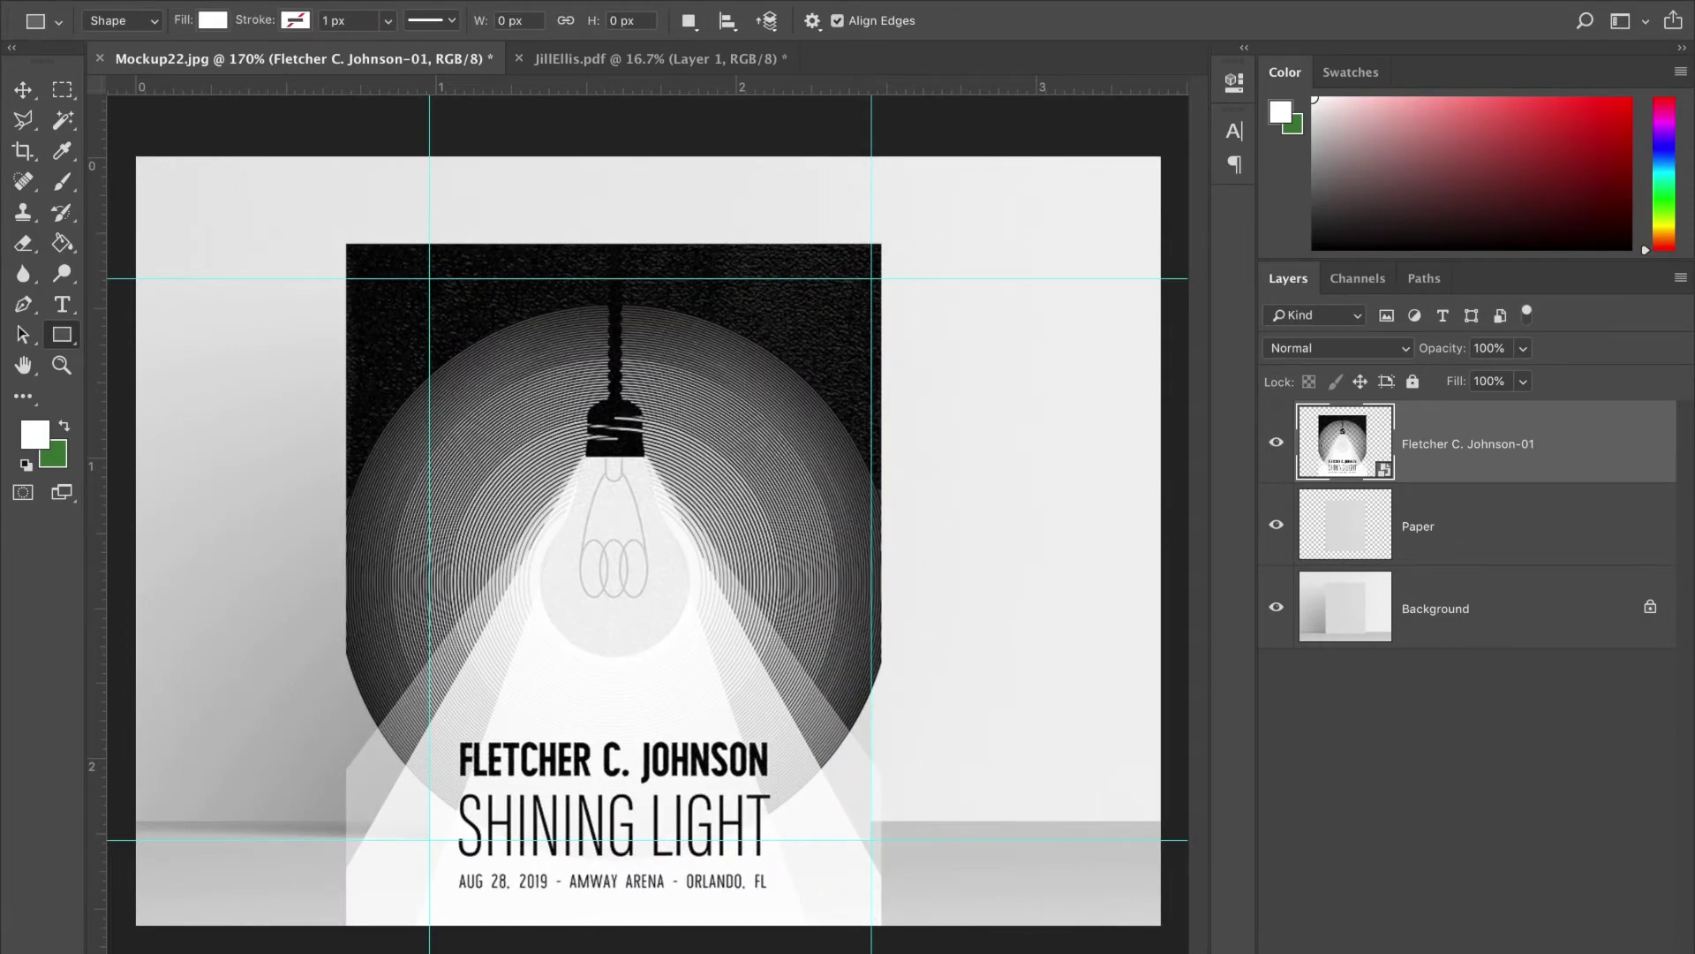
pyautogui.click(265, 0)
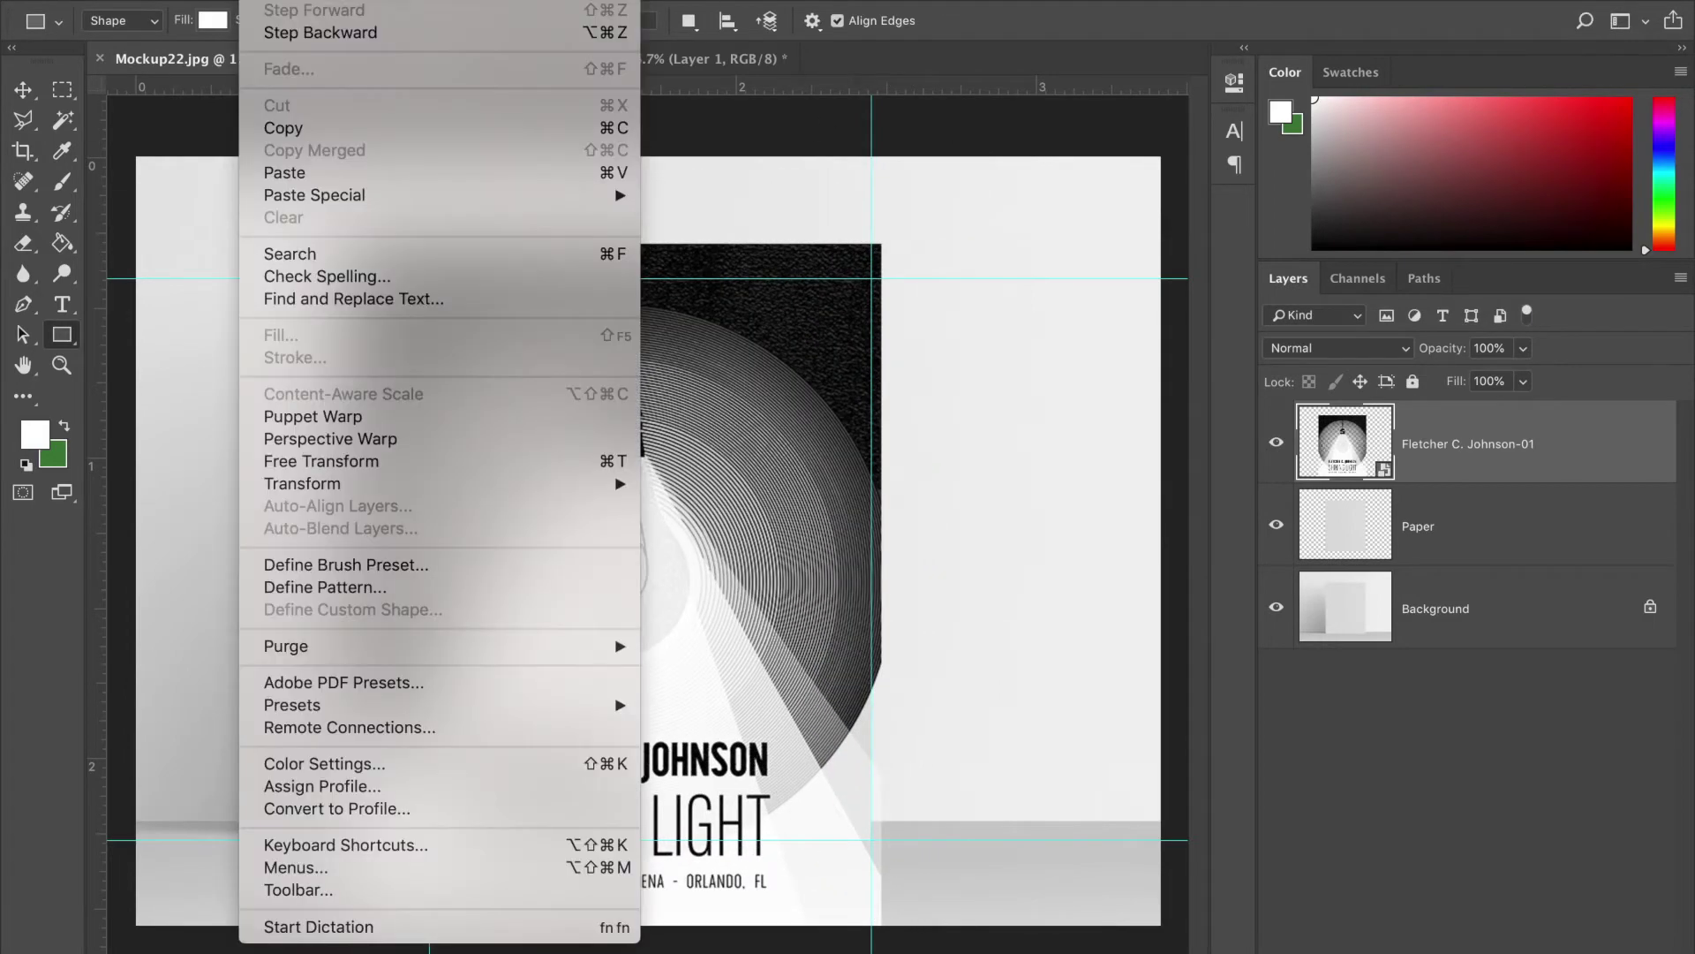
# - Move the poster over the paper and scale it down to about 13%
pyautogui.click(425, 461)
pyautogui.moveTo(512, 364); pyautogui.dragTo(597, 283)
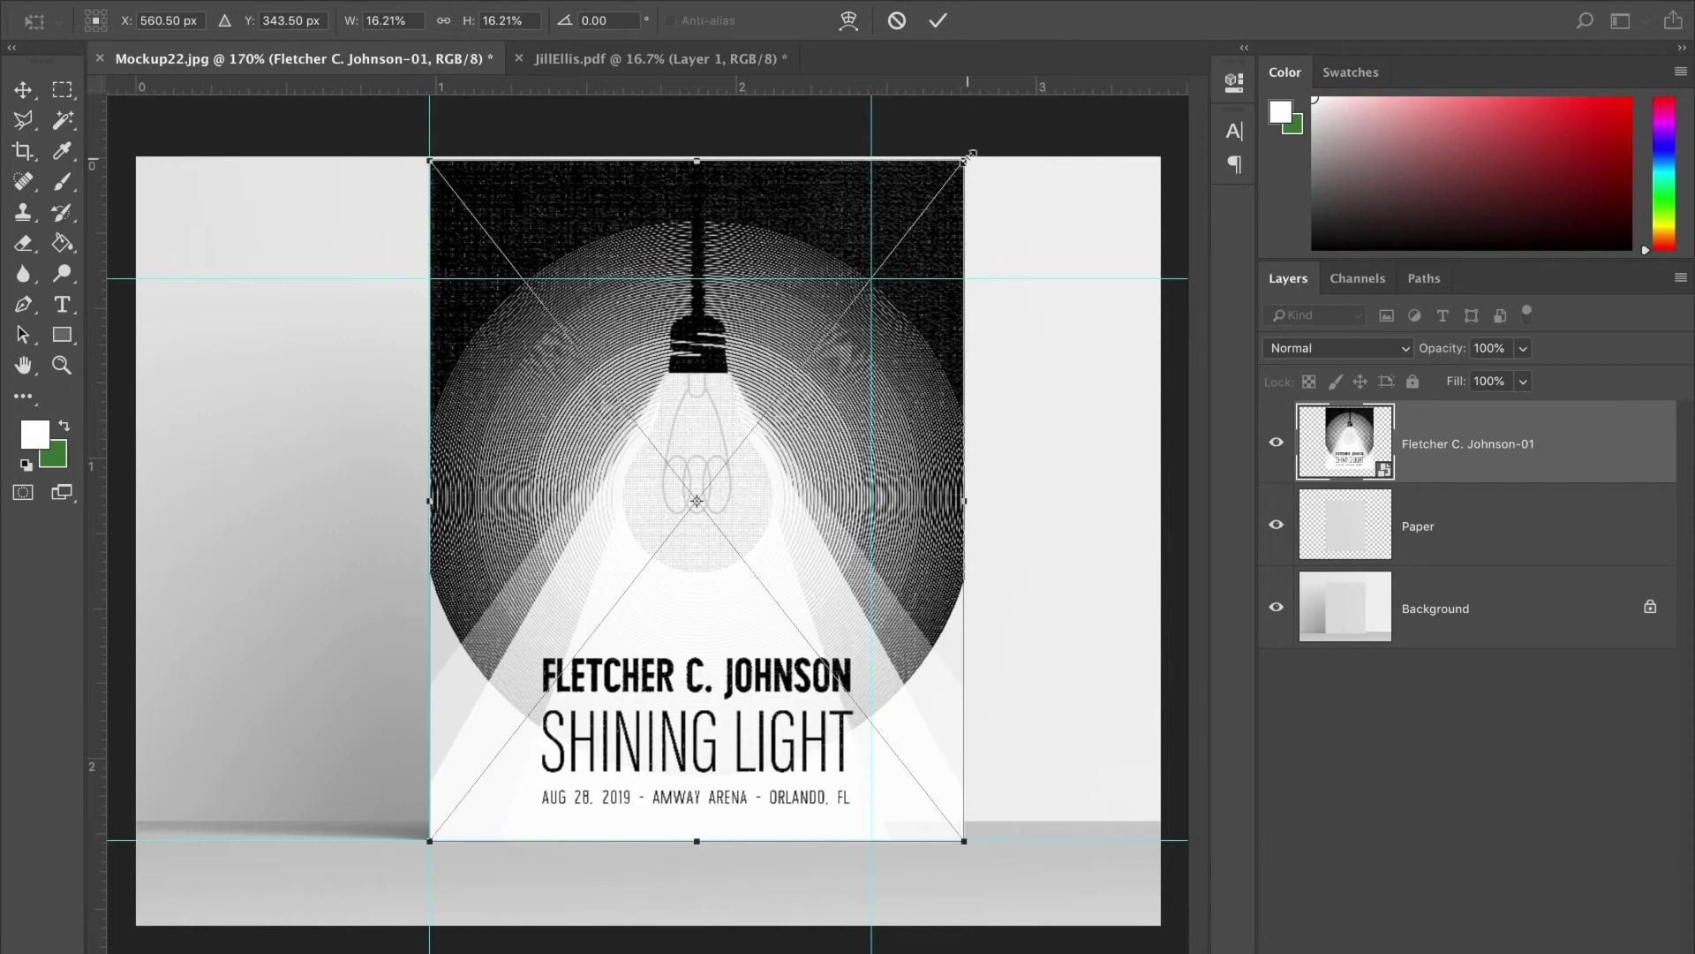
pyautogui.moveTo(968, 157); pyautogui.dragTo(875, 273)
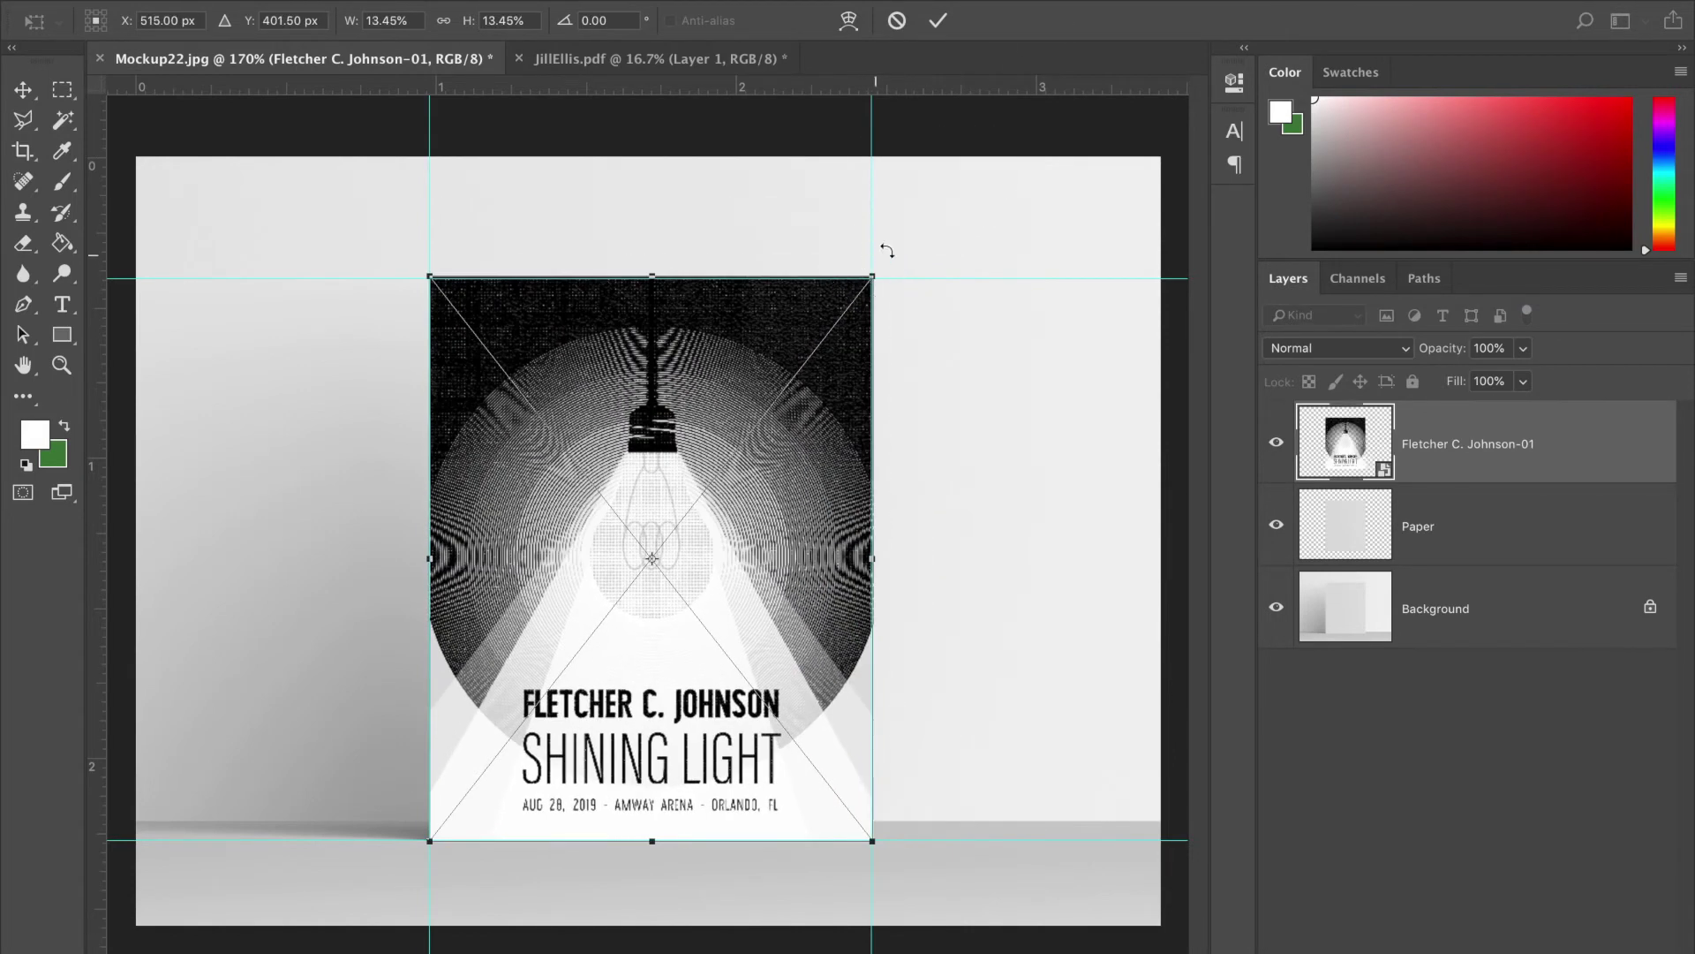
pyautogui.press('Return')
pyautogui.press('u')
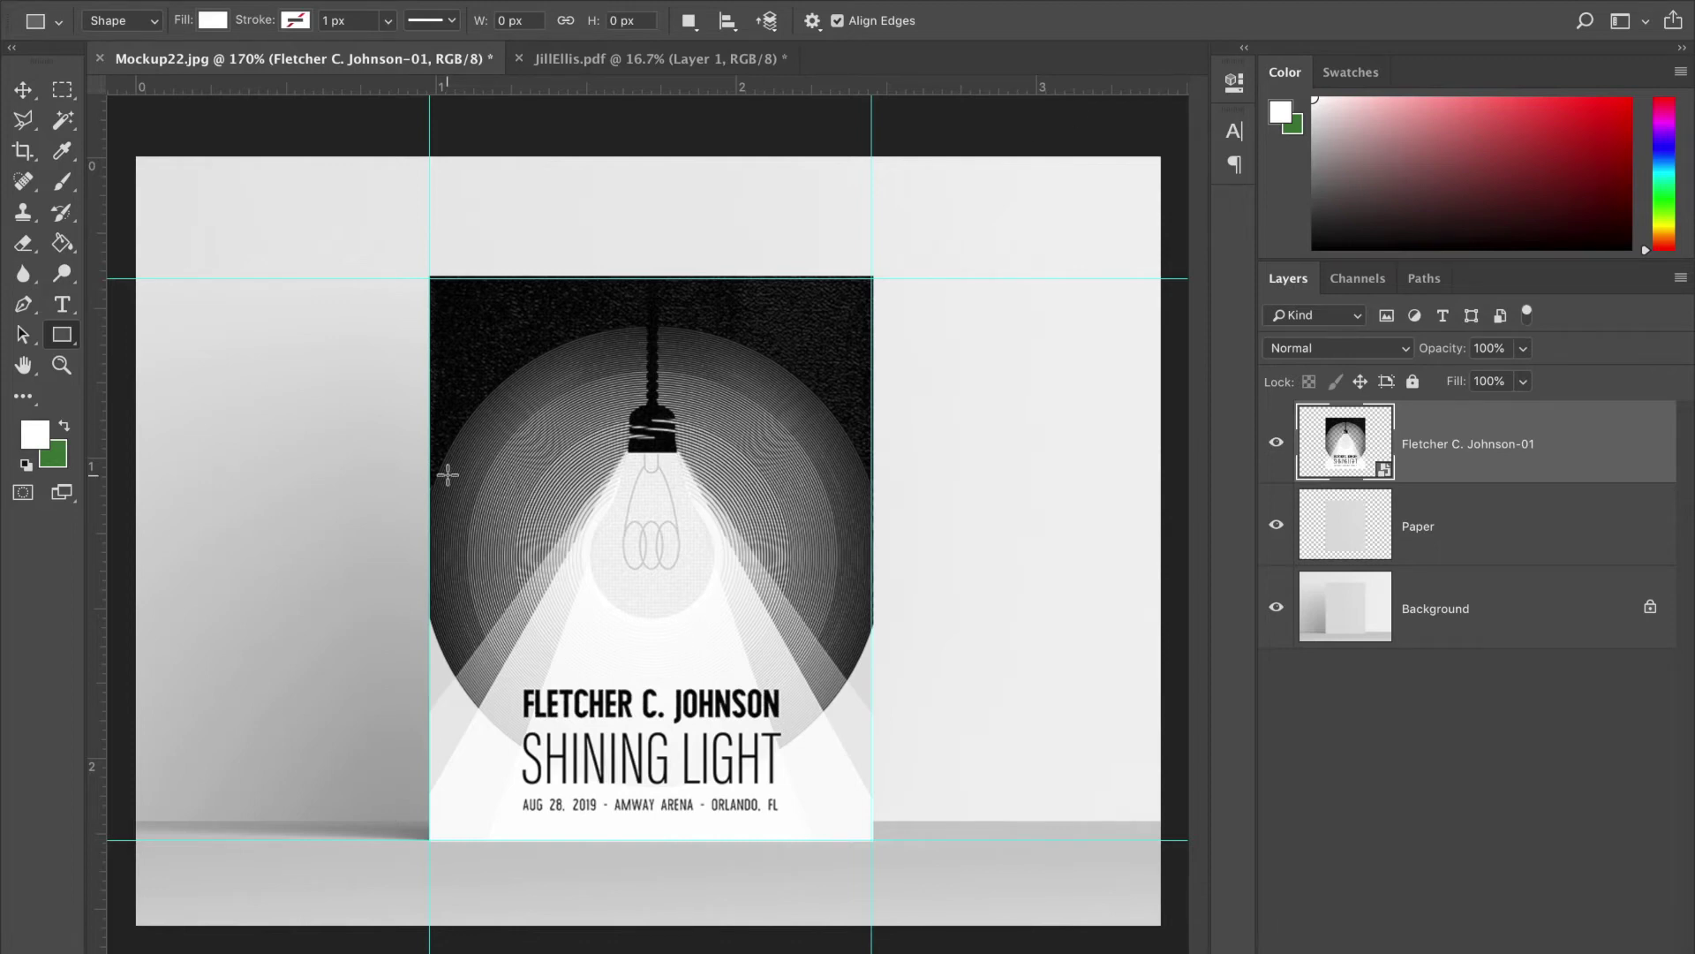
# - Nudge the poster down slightly and shrink it a touch to fit the guides
pyautogui.hotkey('ctrl', '+')
pyautogui.hotkey('ctrl', '+')
pyautogui.scroll(5, 447, 474)
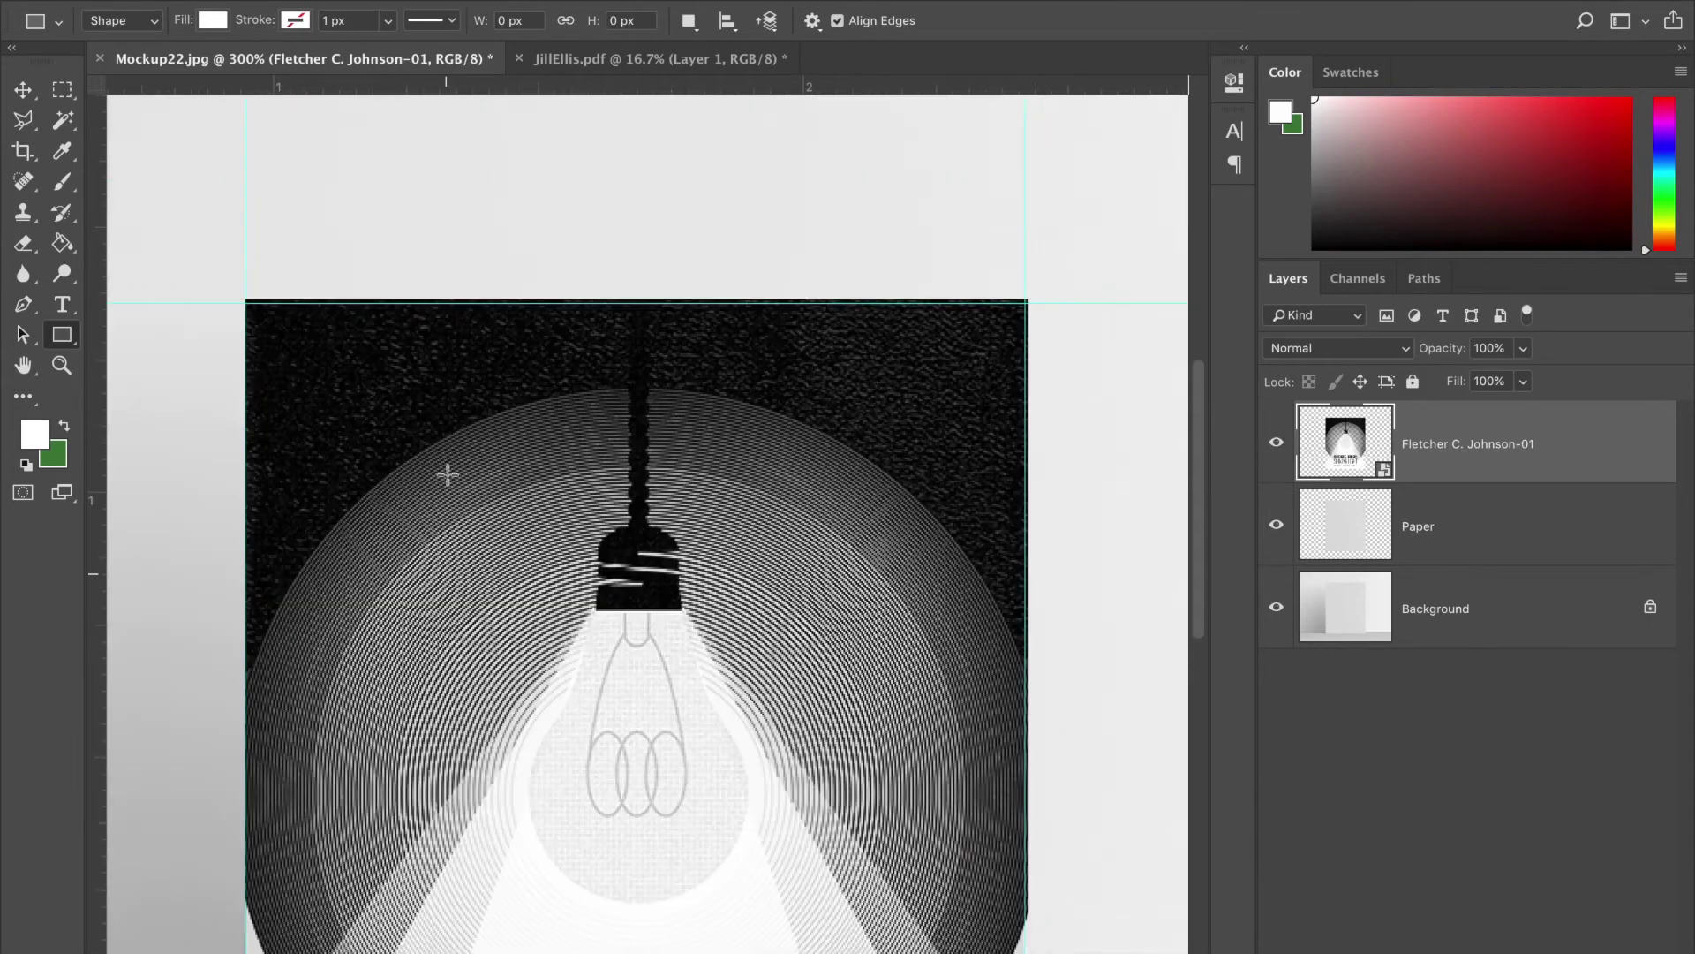
pyautogui.scroll(-3, 446, 474)
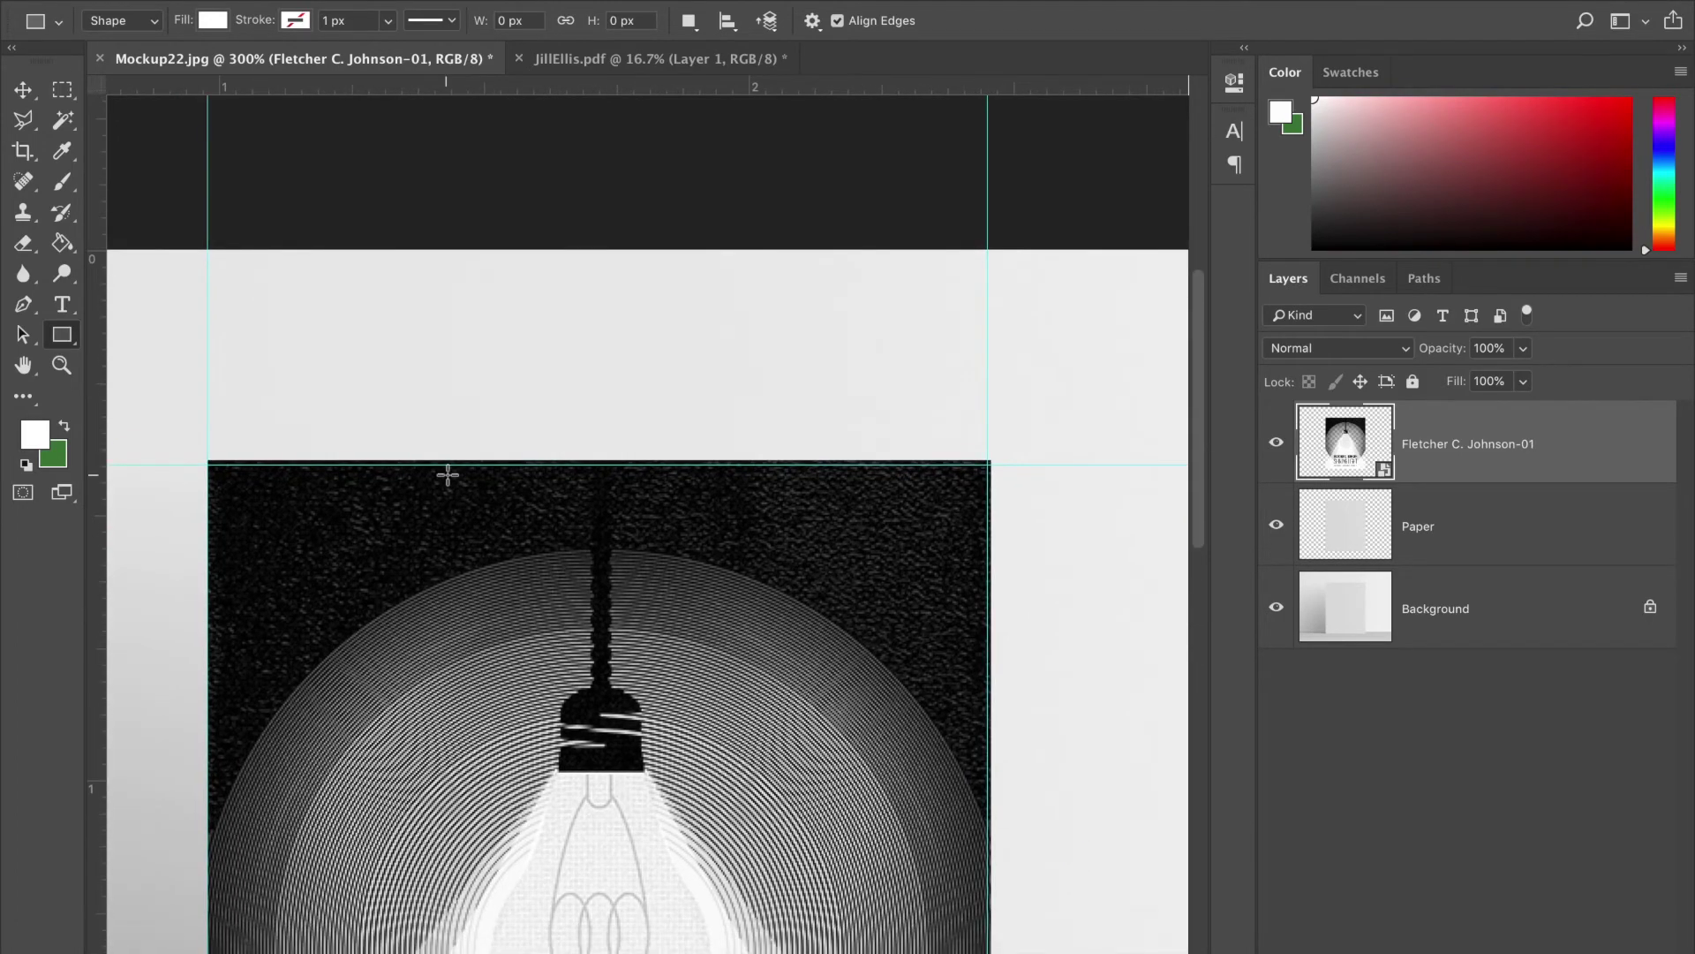
pyautogui.press('v')
pyautogui.moveTo(527, 535); pyautogui.dragTo(527, 539)
pyautogui.scroll(-10, 526, 540)
pyautogui.hotkey('ctrl', 't')
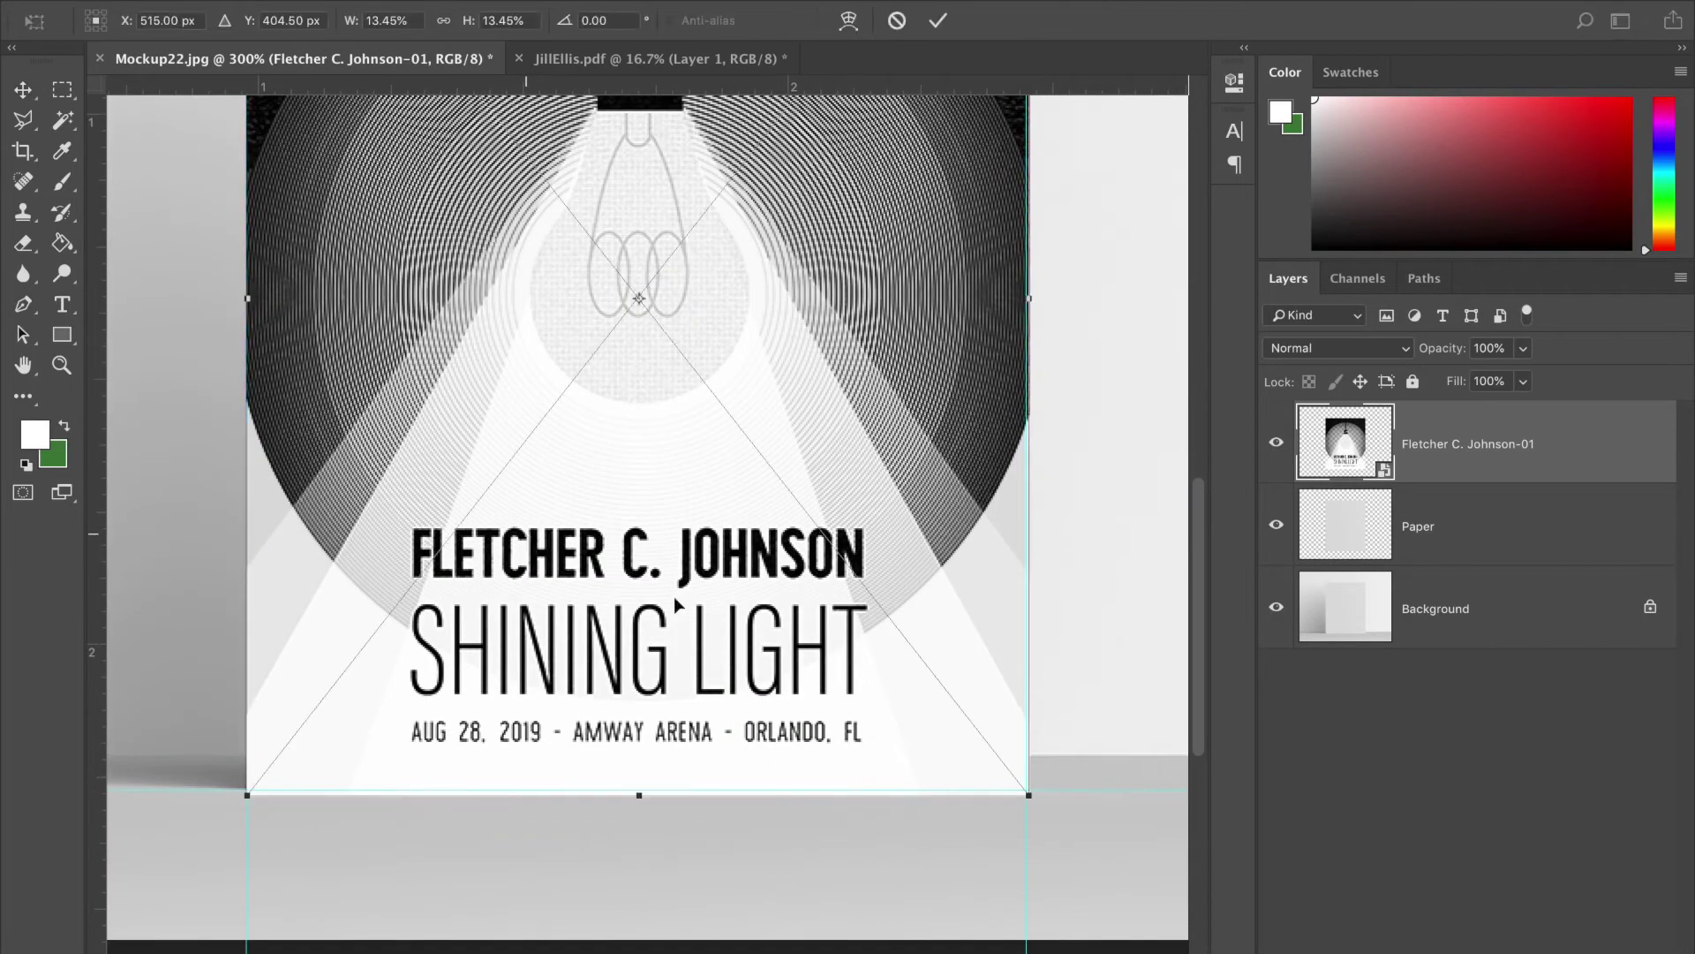
pyautogui.moveTo(1030, 793); pyautogui.dragTo(1024, 788)
pyautogui.press('Return')
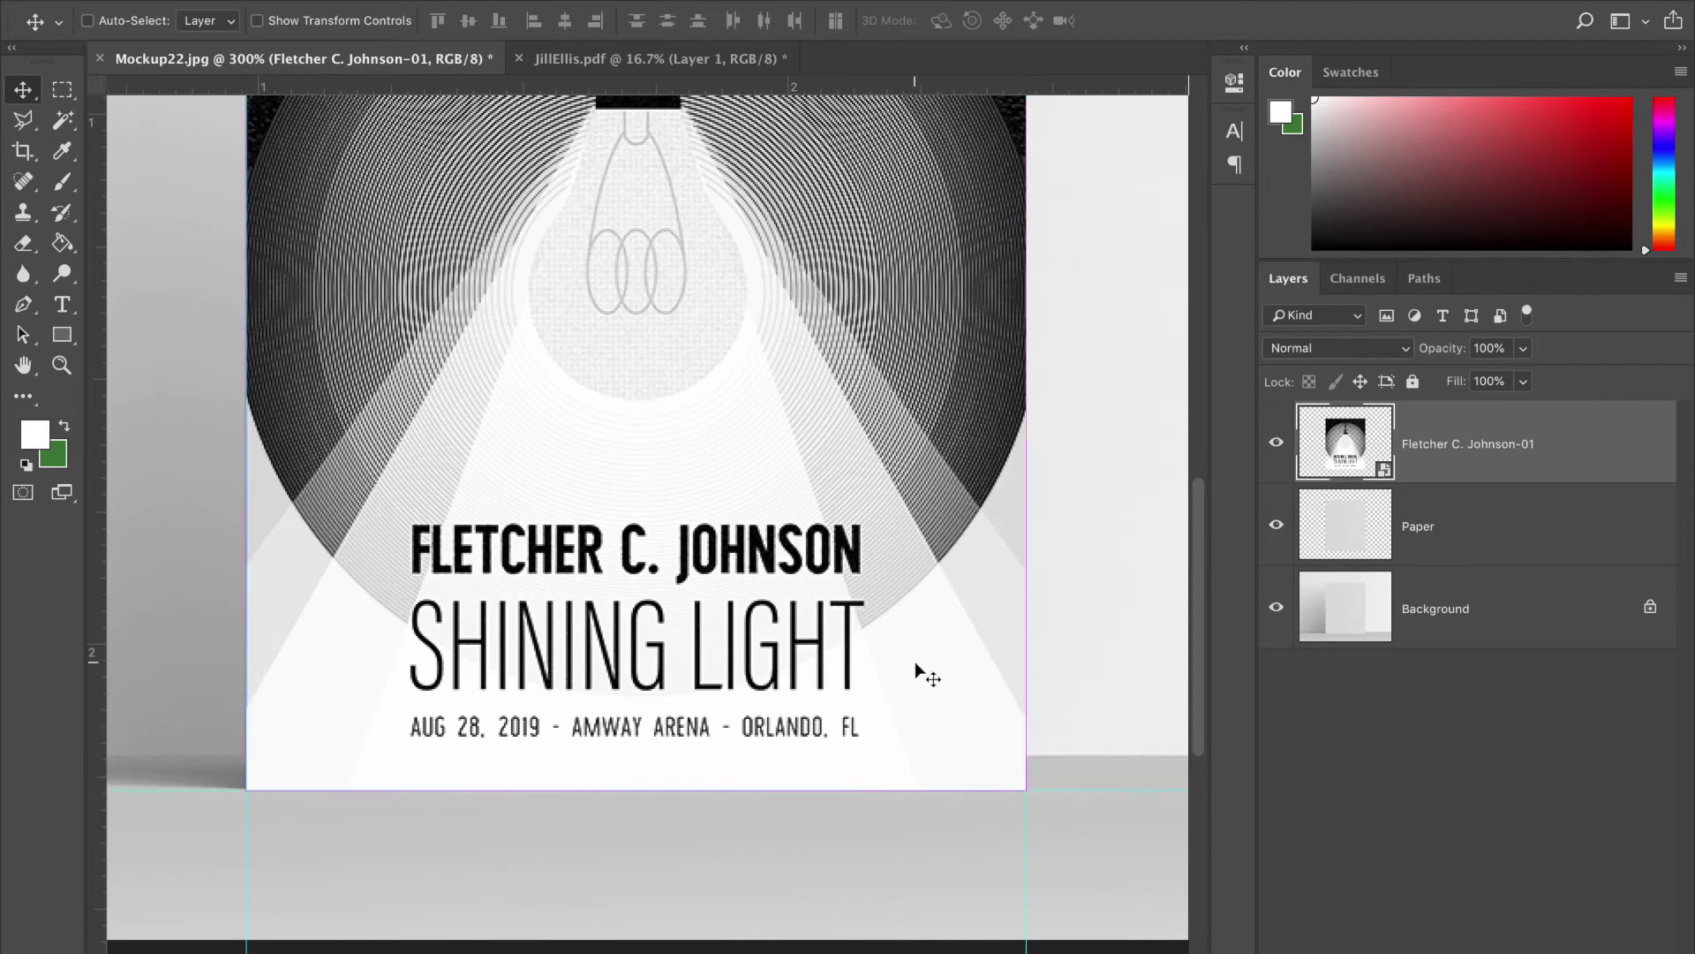
# - Zoom out and hide the poster layer to reveal the bare paper
pyautogui.hotkey('ctrl', '-')
pyautogui.scroll(2, 915, 676)
pyautogui.scroll(3, 914, 671)
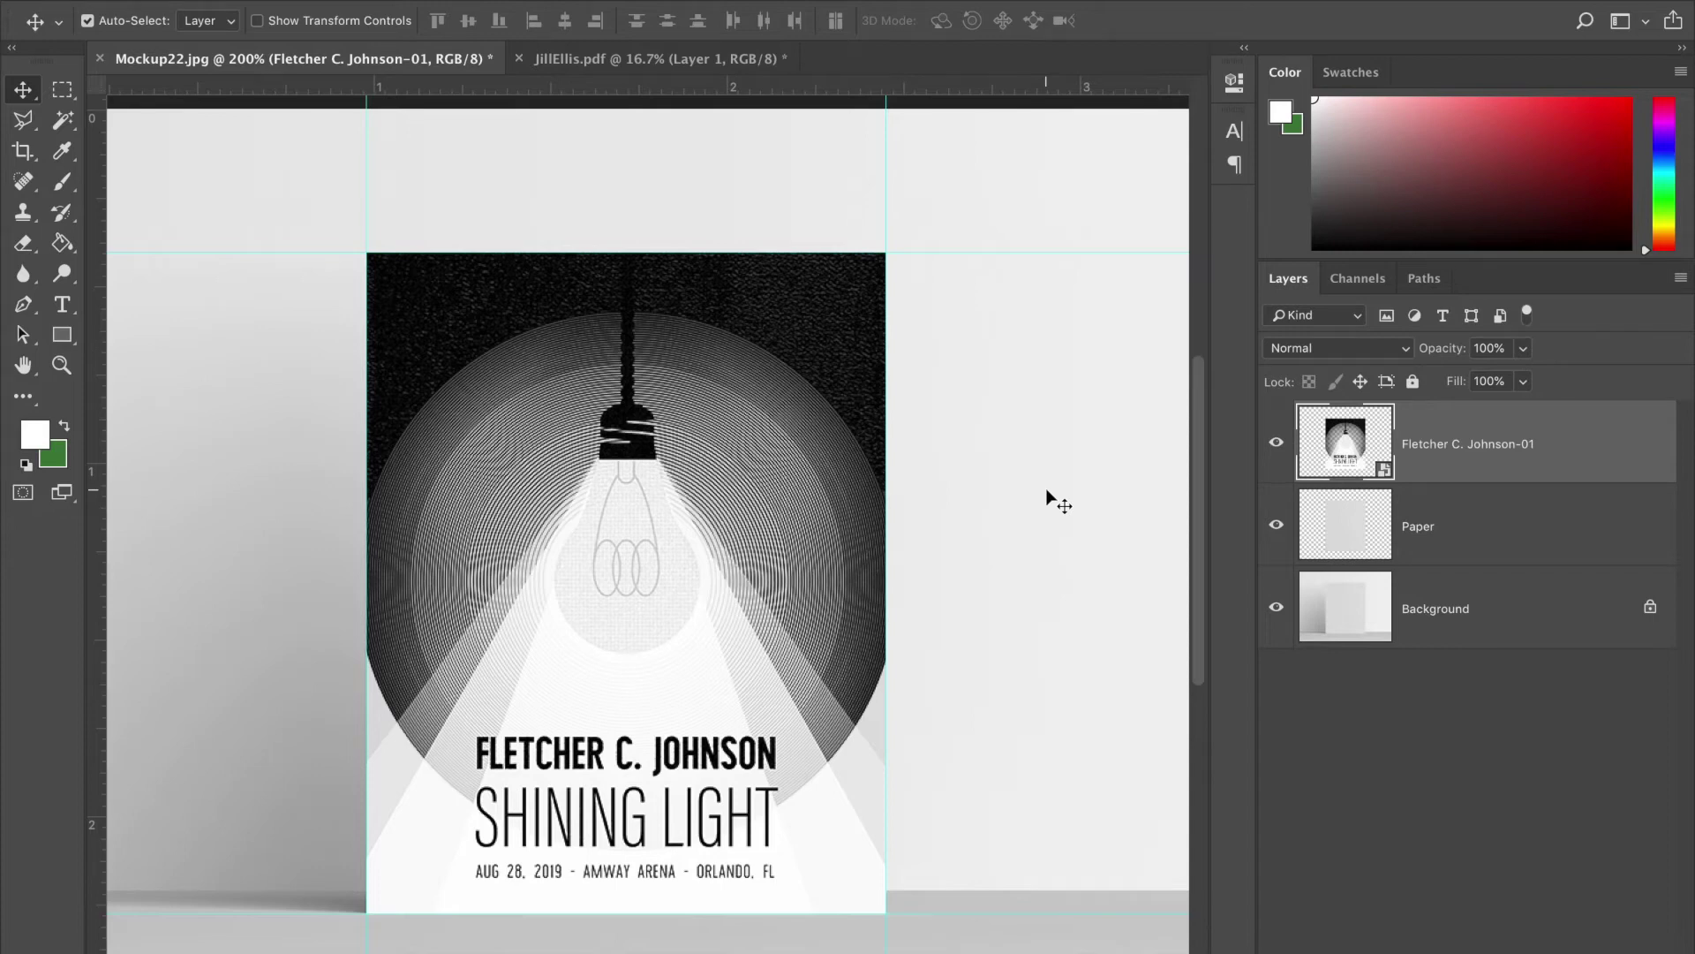
pyautogui.click(1275, 445)
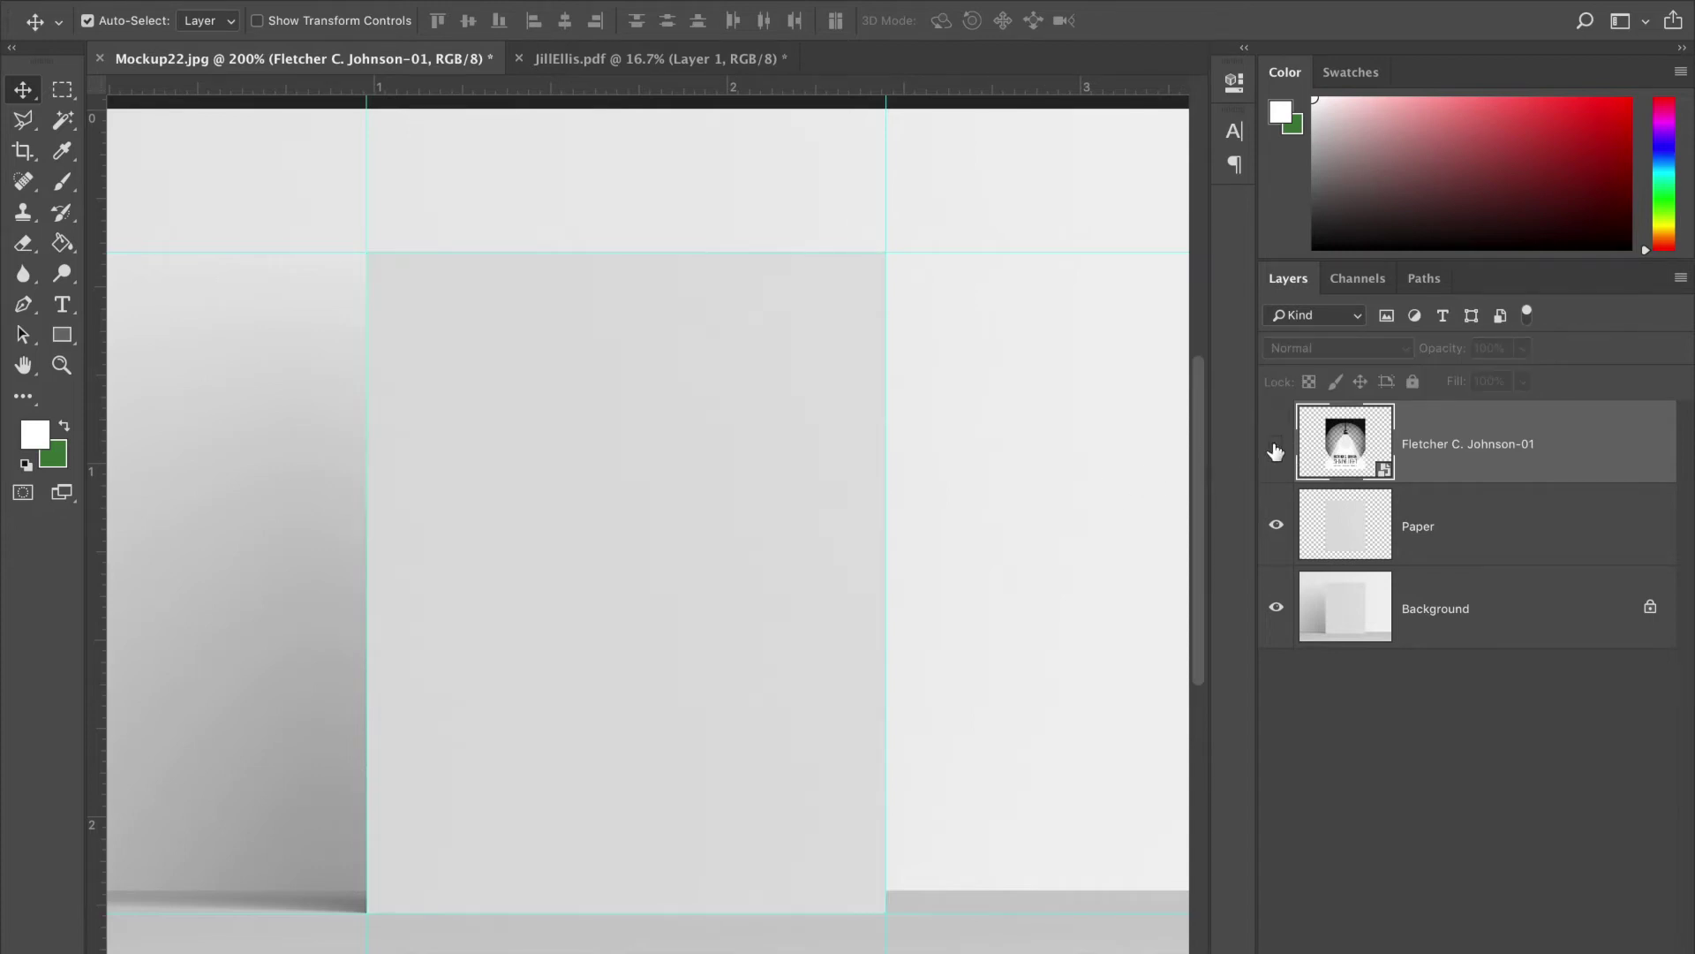
# - Toggle the poster's visibility to compare, then open the Paper layer's Layer Style
pyautogui.click(1275, 445)
pyautogui.click(1275, 445)
pyautogui.click(1275, 445)
pyautogui.click(1275, 445)
pyautogui.click(1517, 530)
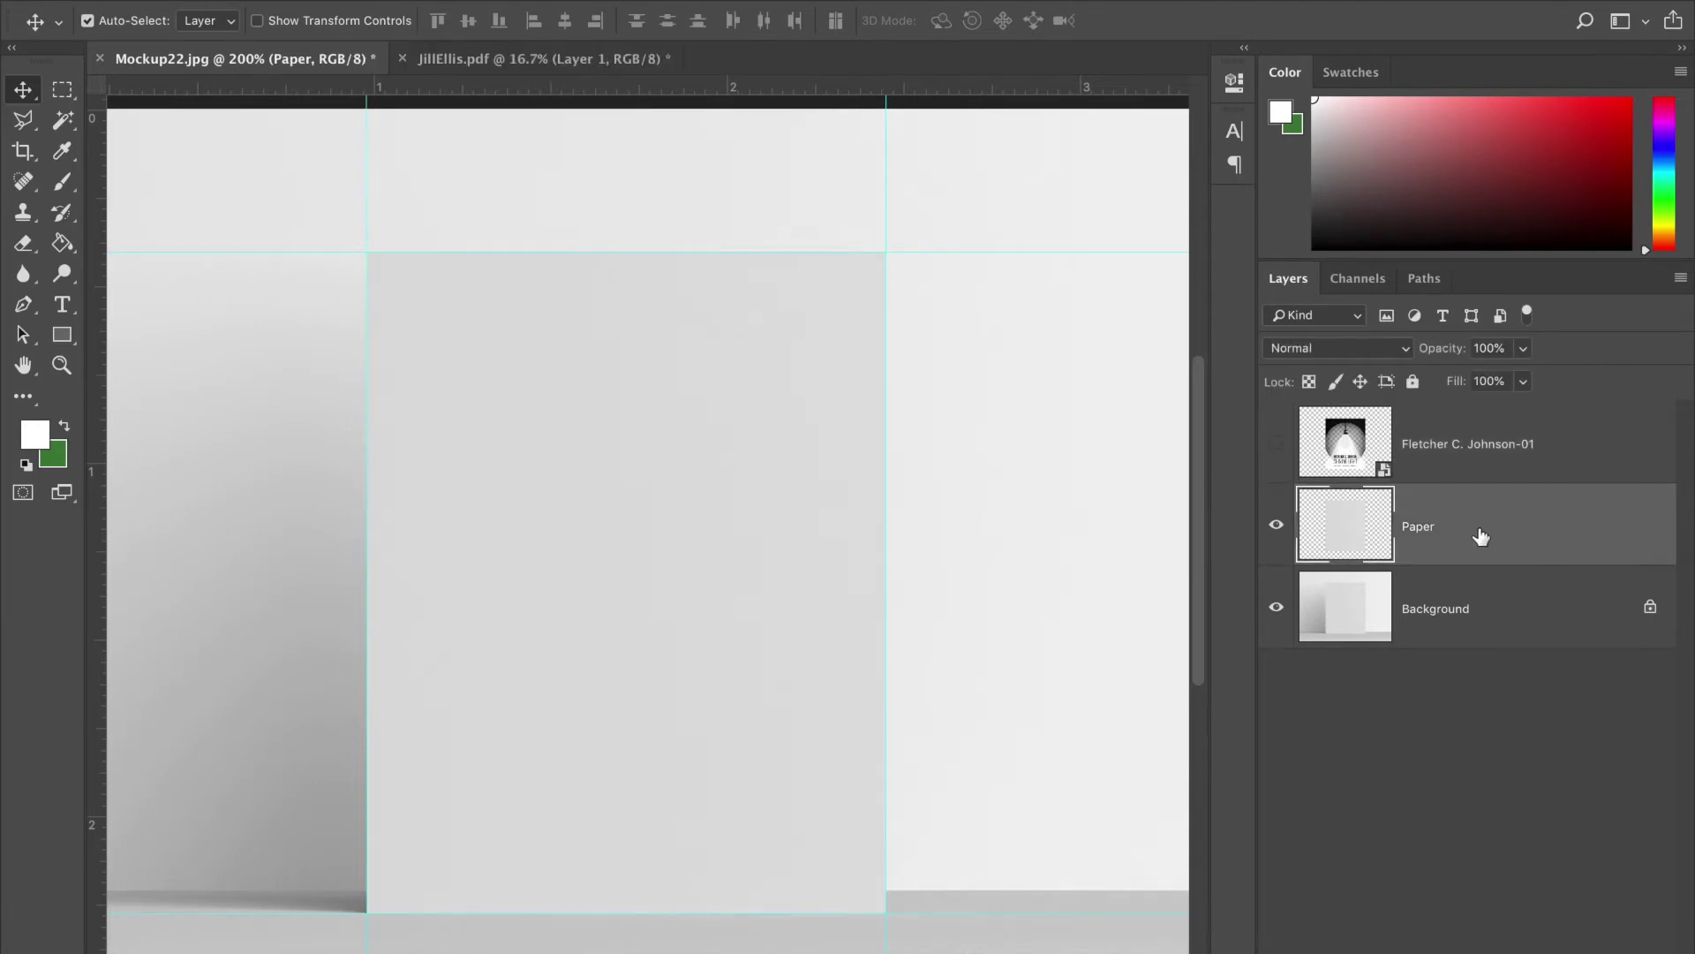
pyautogui.doubleClick(1476, 535)
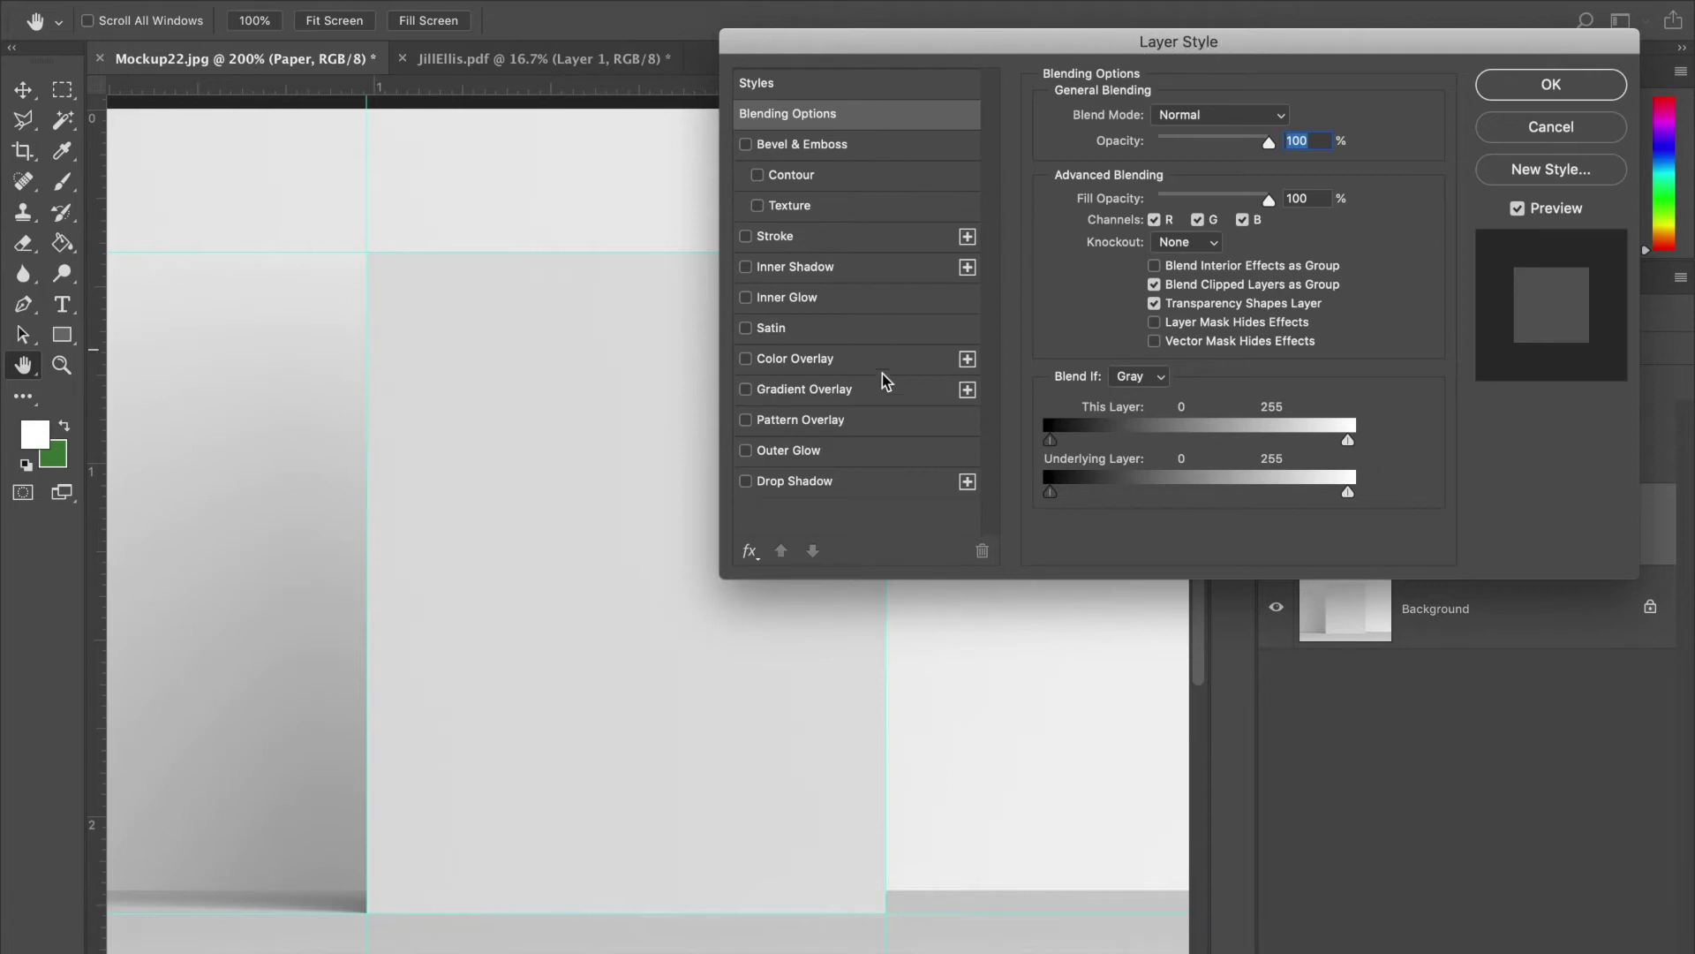
# - Add a Color Overlay to the paper in pale cream #eeefd1
pyautogui.moveTo(1316, 41); pyautogui.dragTo(1348, 1)
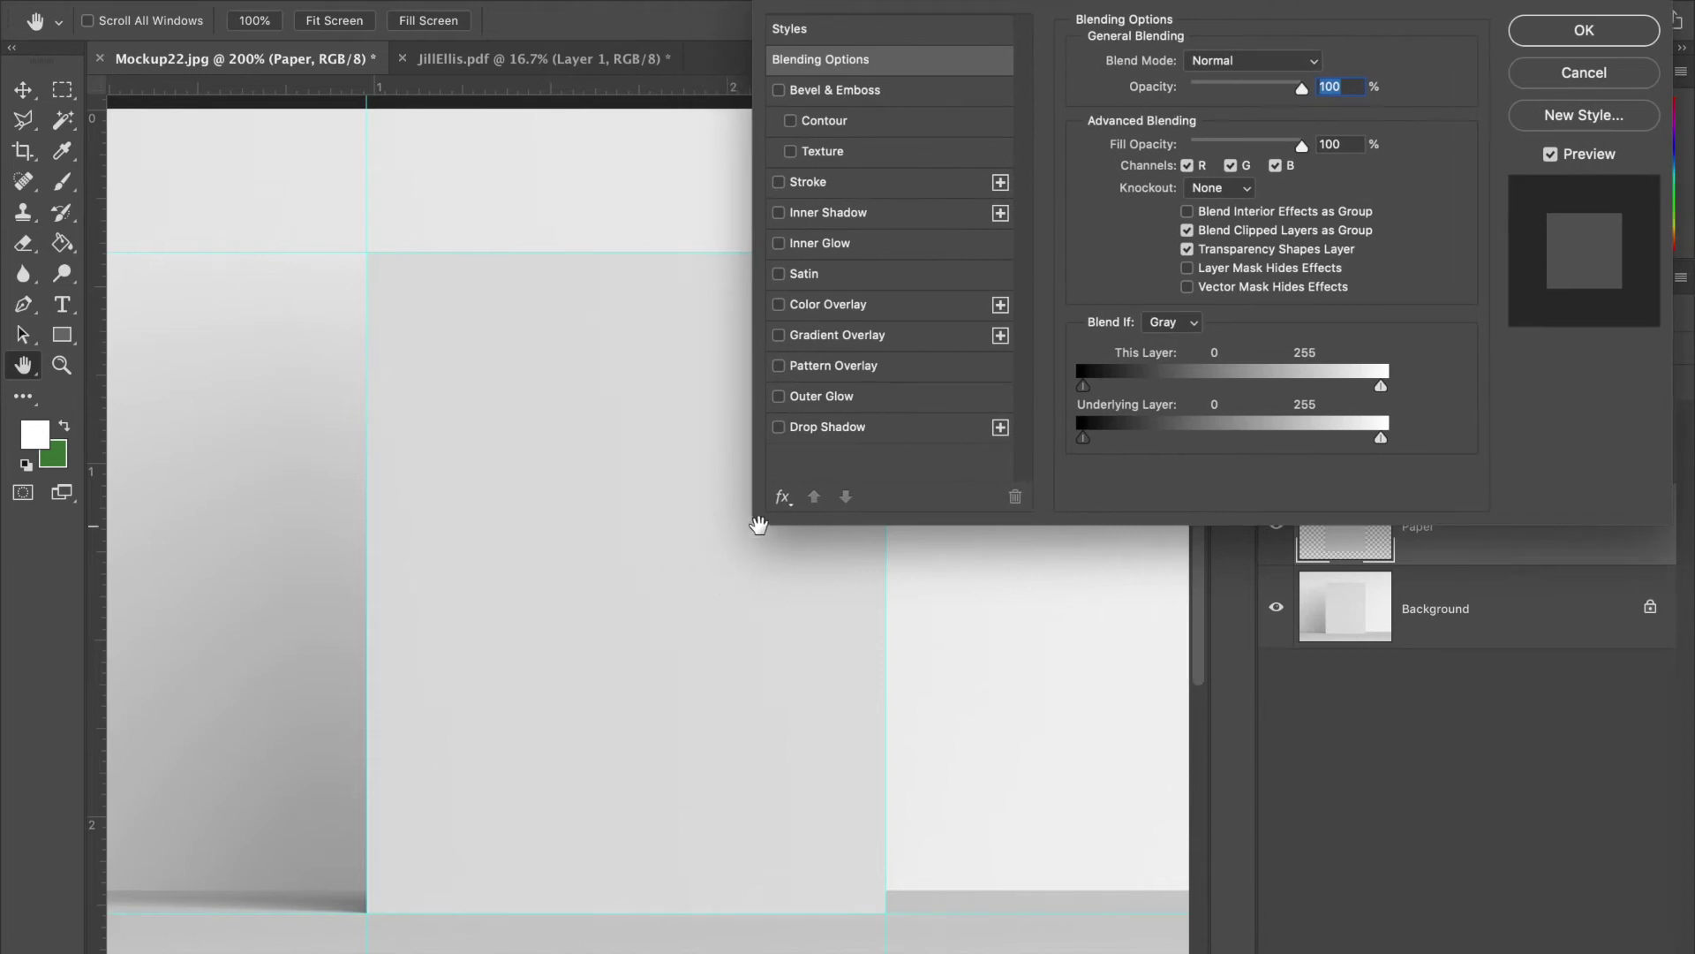
pyautogui.click(818, 306)
pyautogui.click(1308, 68)
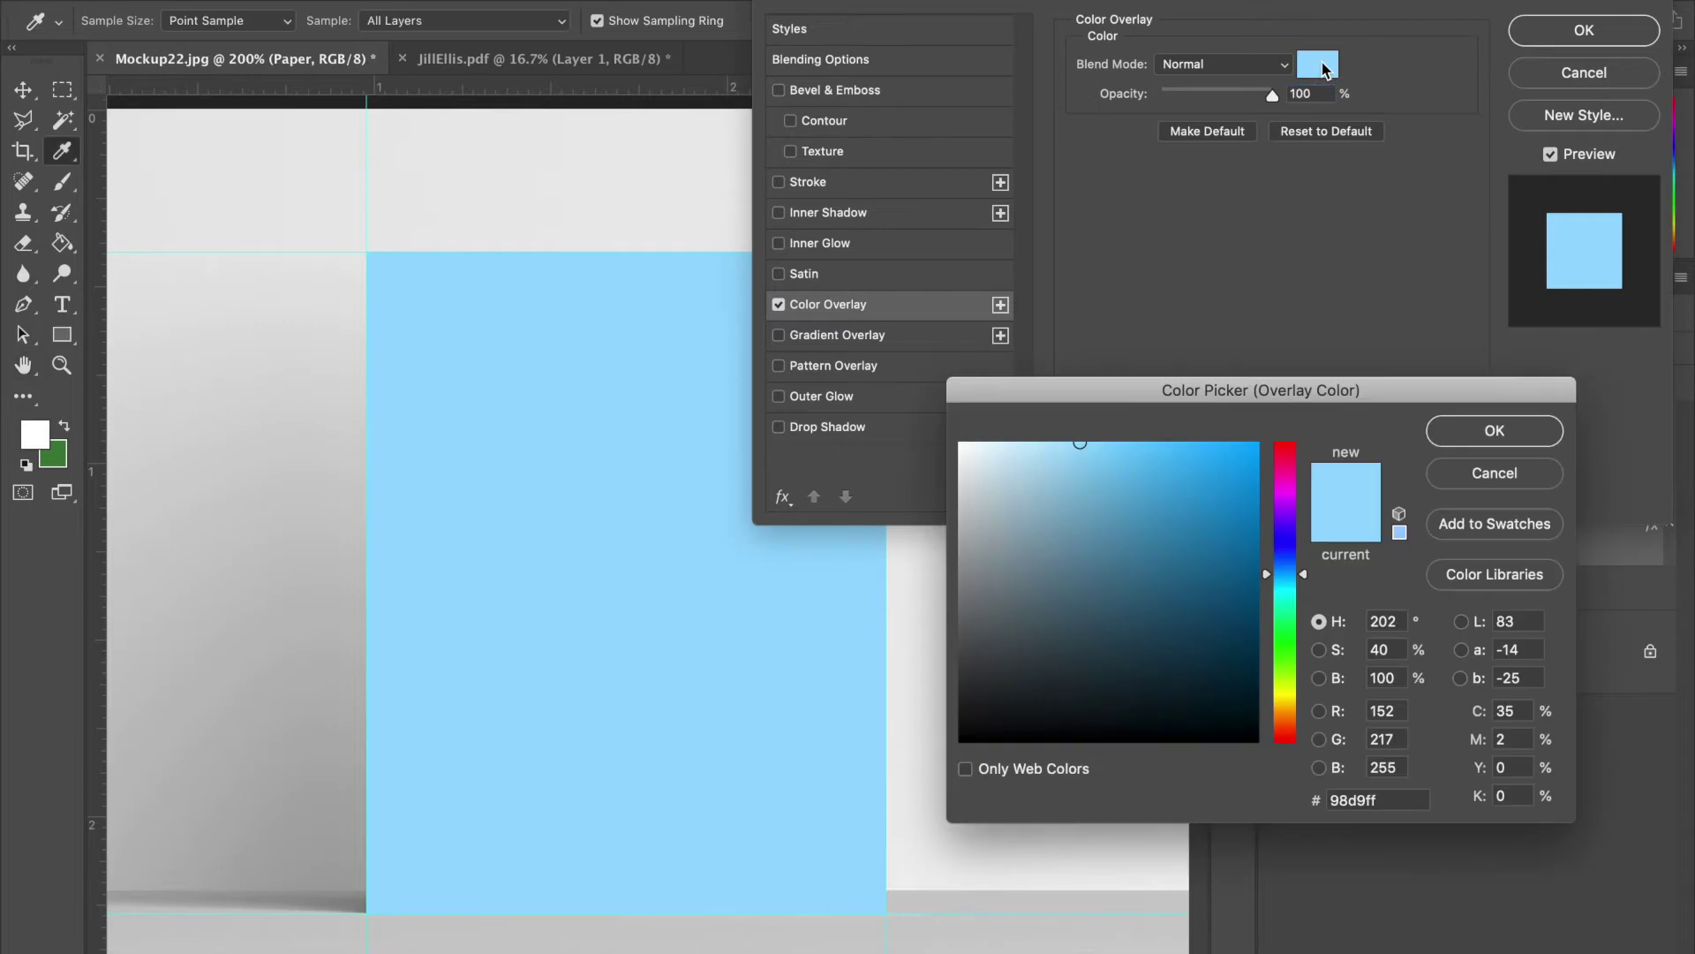
pyautogui.click(1289, 690)
pyautogui.moveTo(1148, 614); pyautogui.dragTo(996, 460)
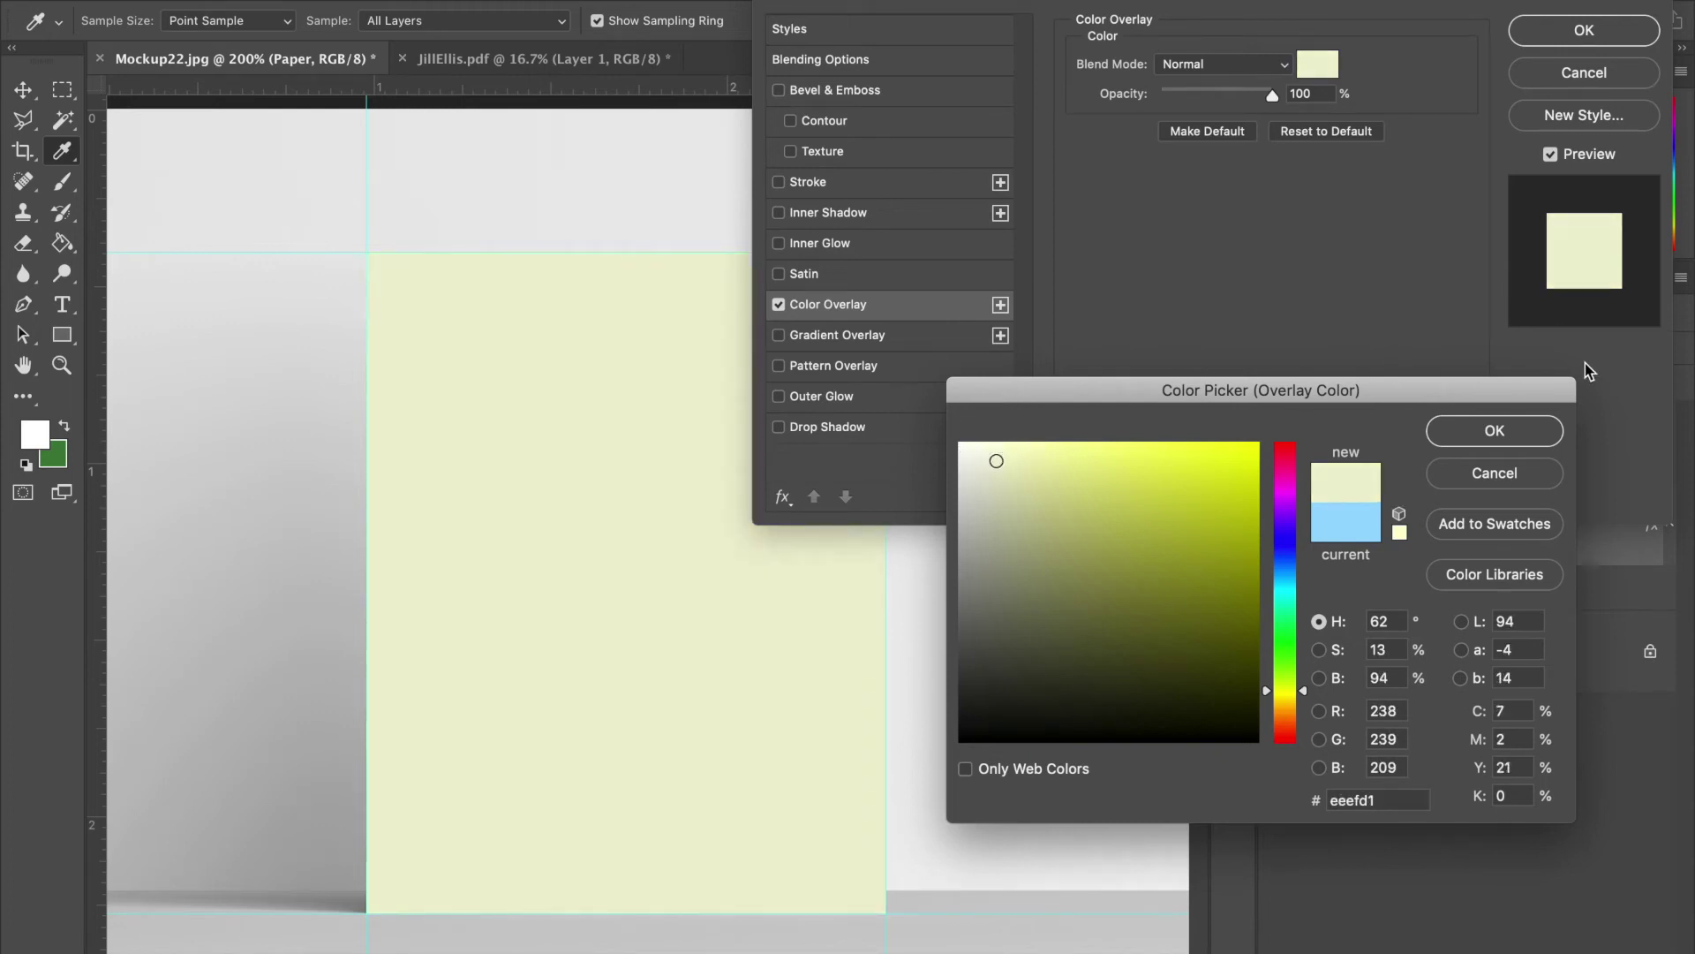
pyautogui.click(1494, 431)
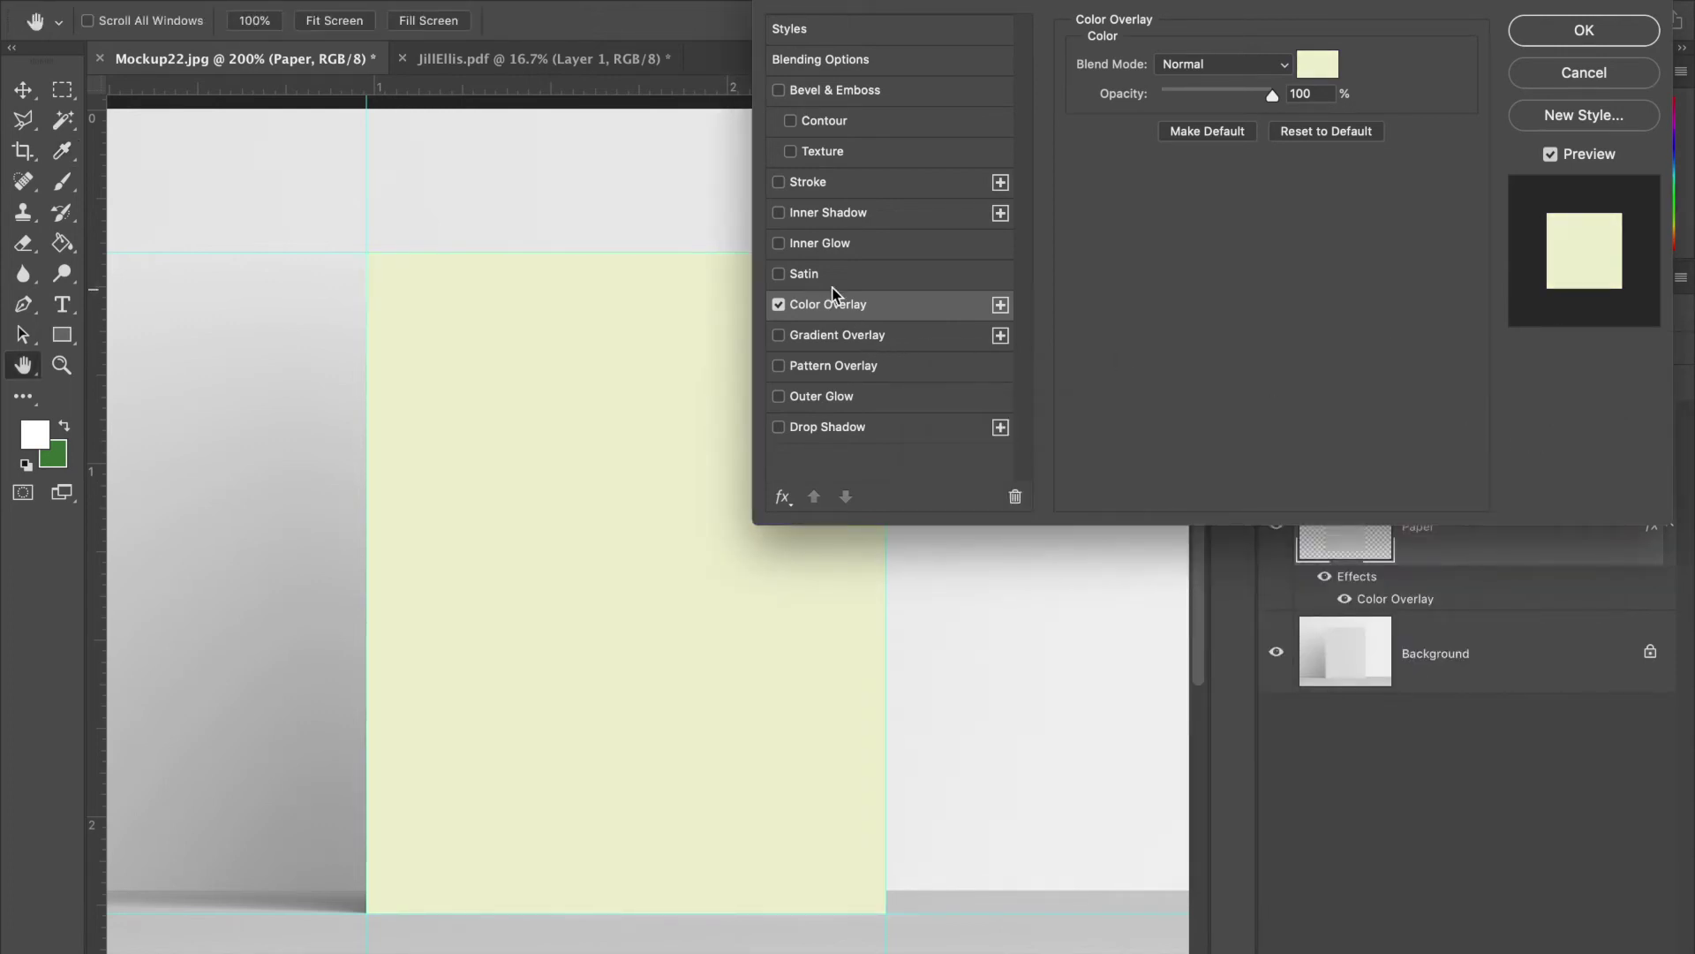
# - Add a Bevel & Emboss set to Inner Bevel with depth reduced to 53%
pyautogui.click(803, 92)
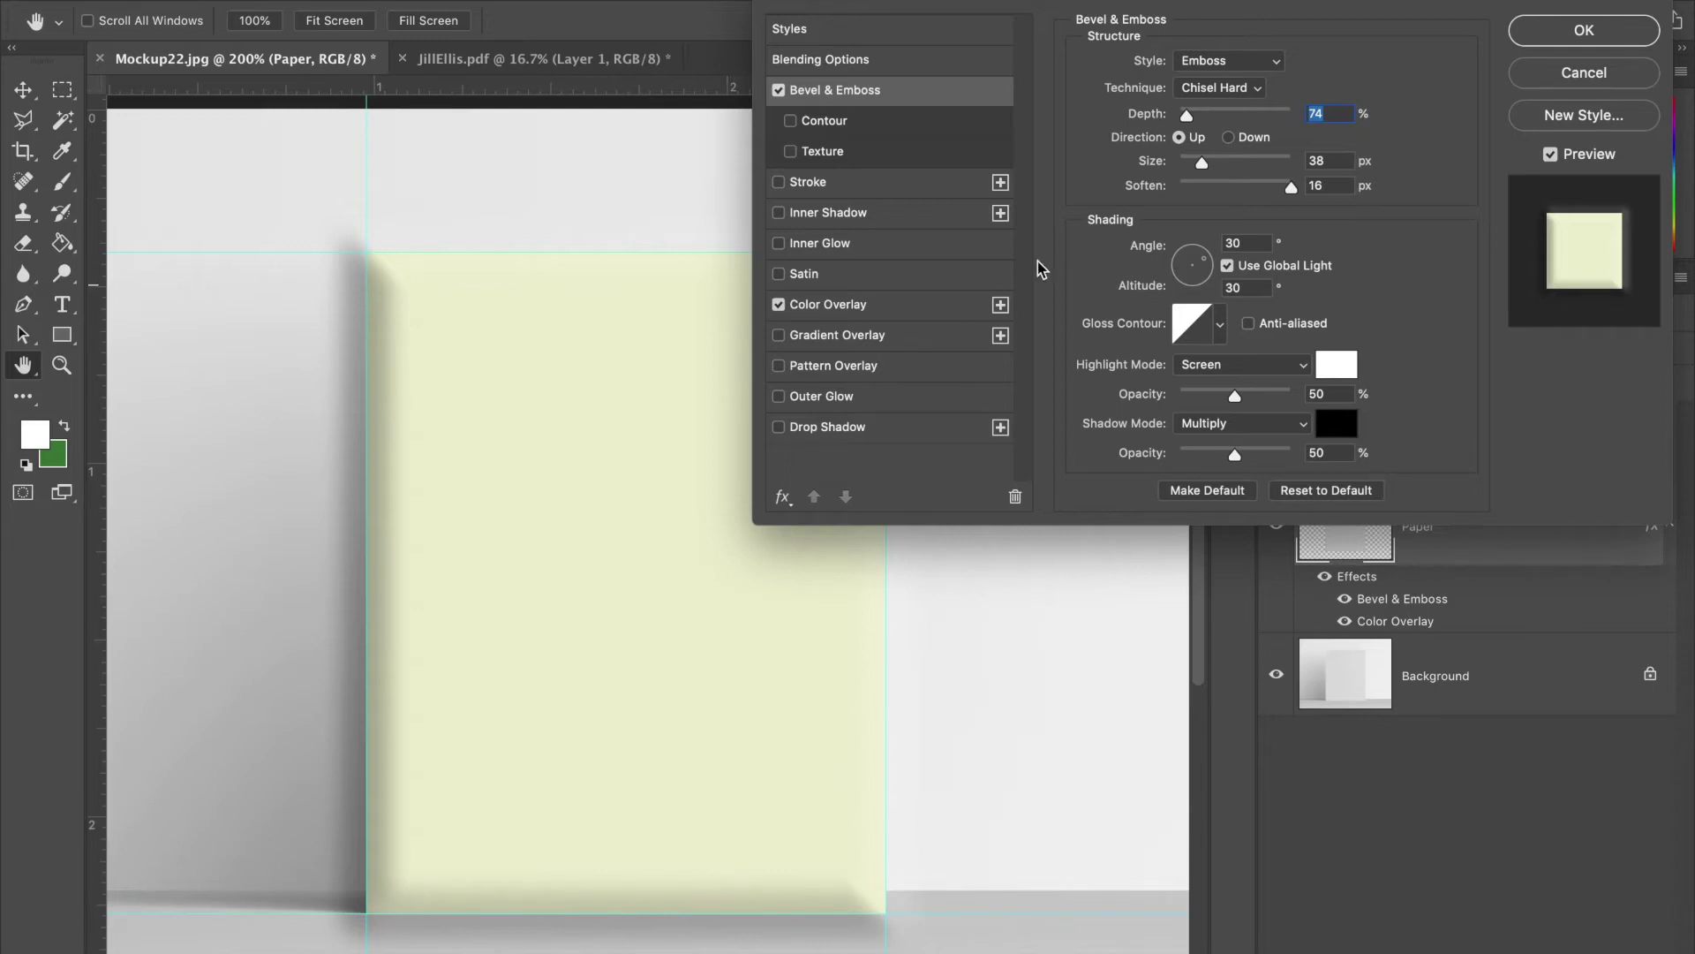
pyautogui.click(1211, 74)
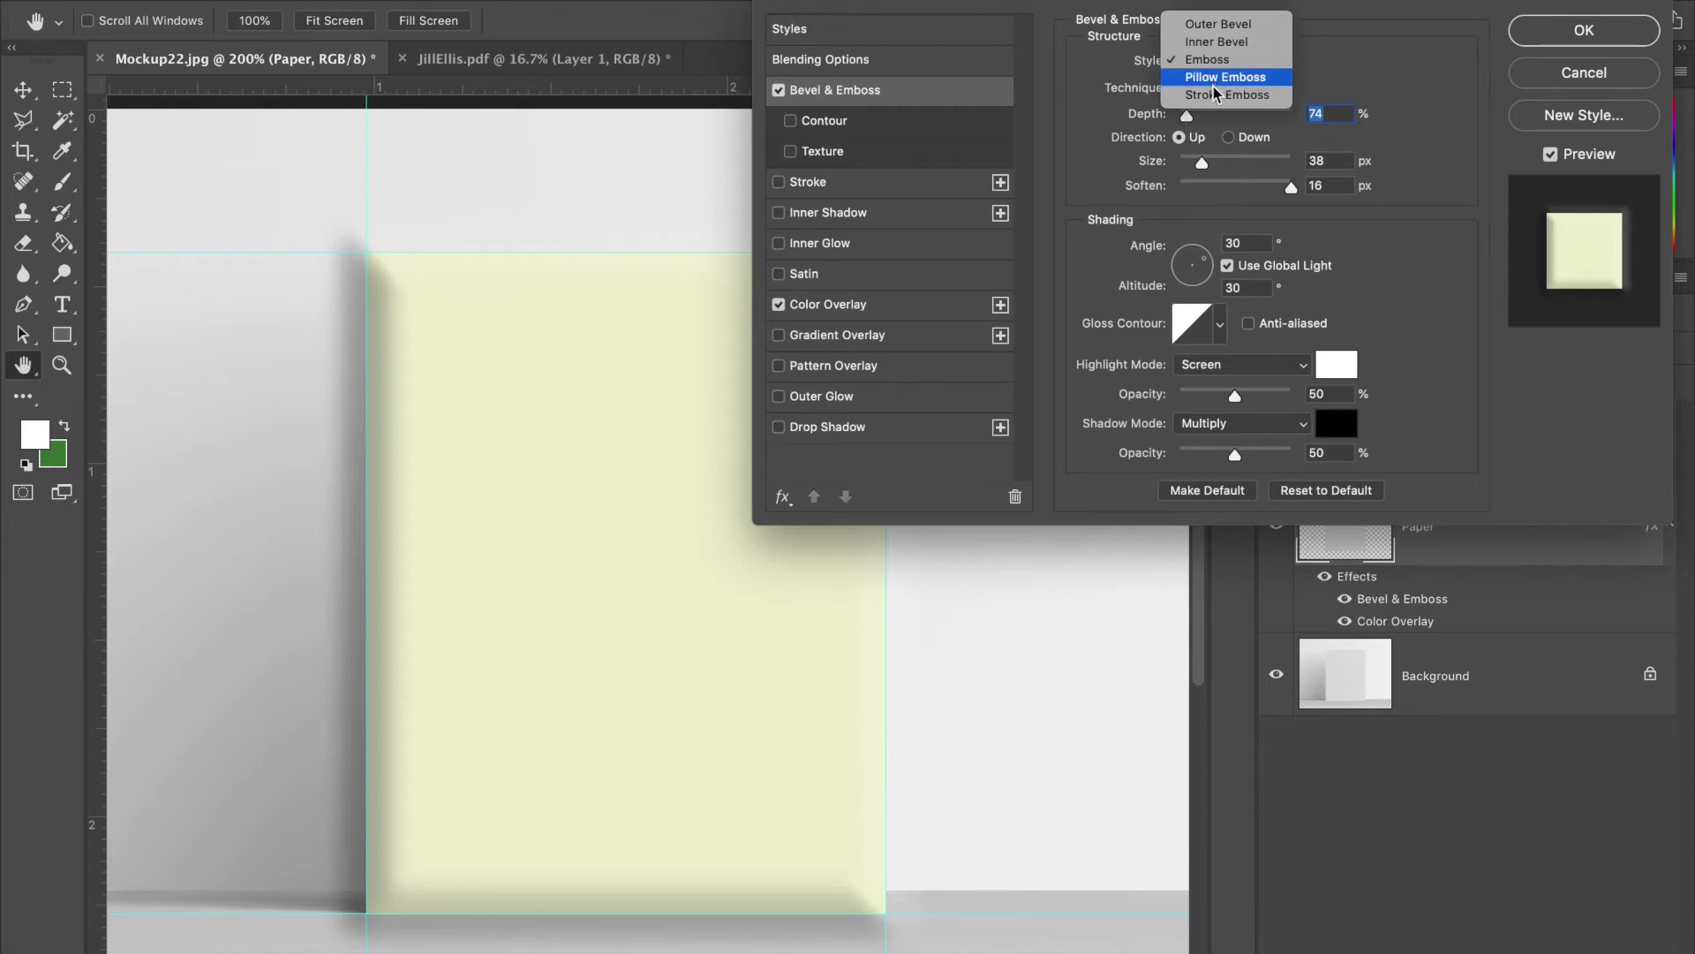
pyautogui.click(1214, 28)
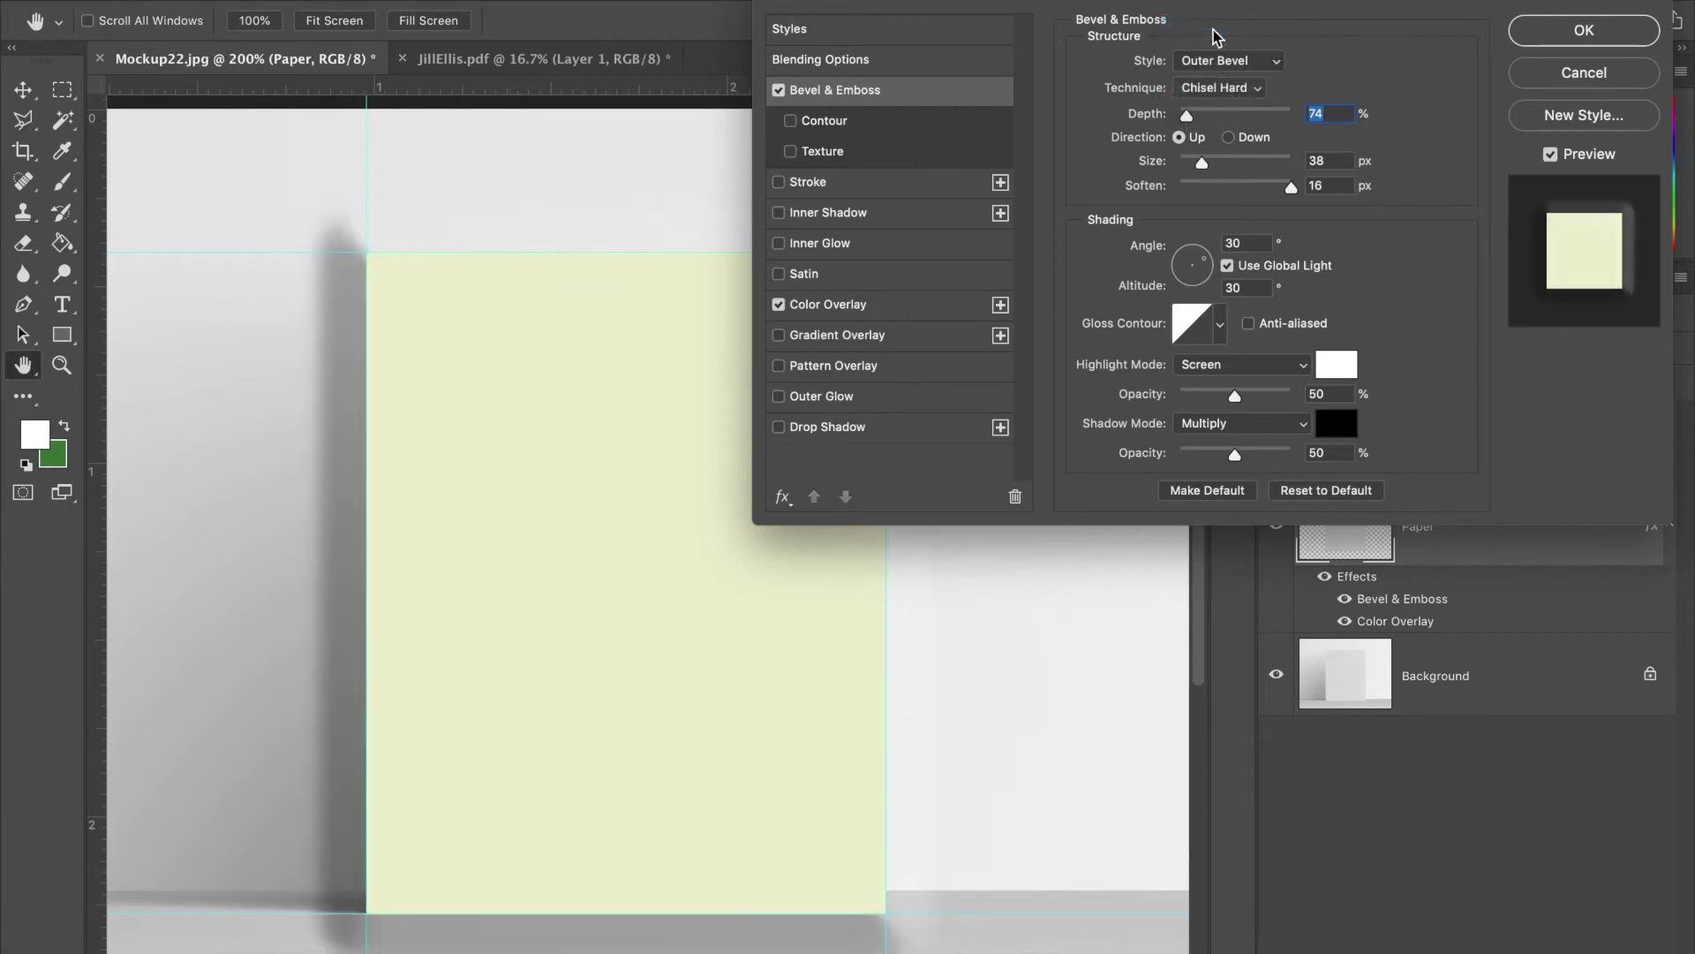
pyautogui.click(1213, 62)
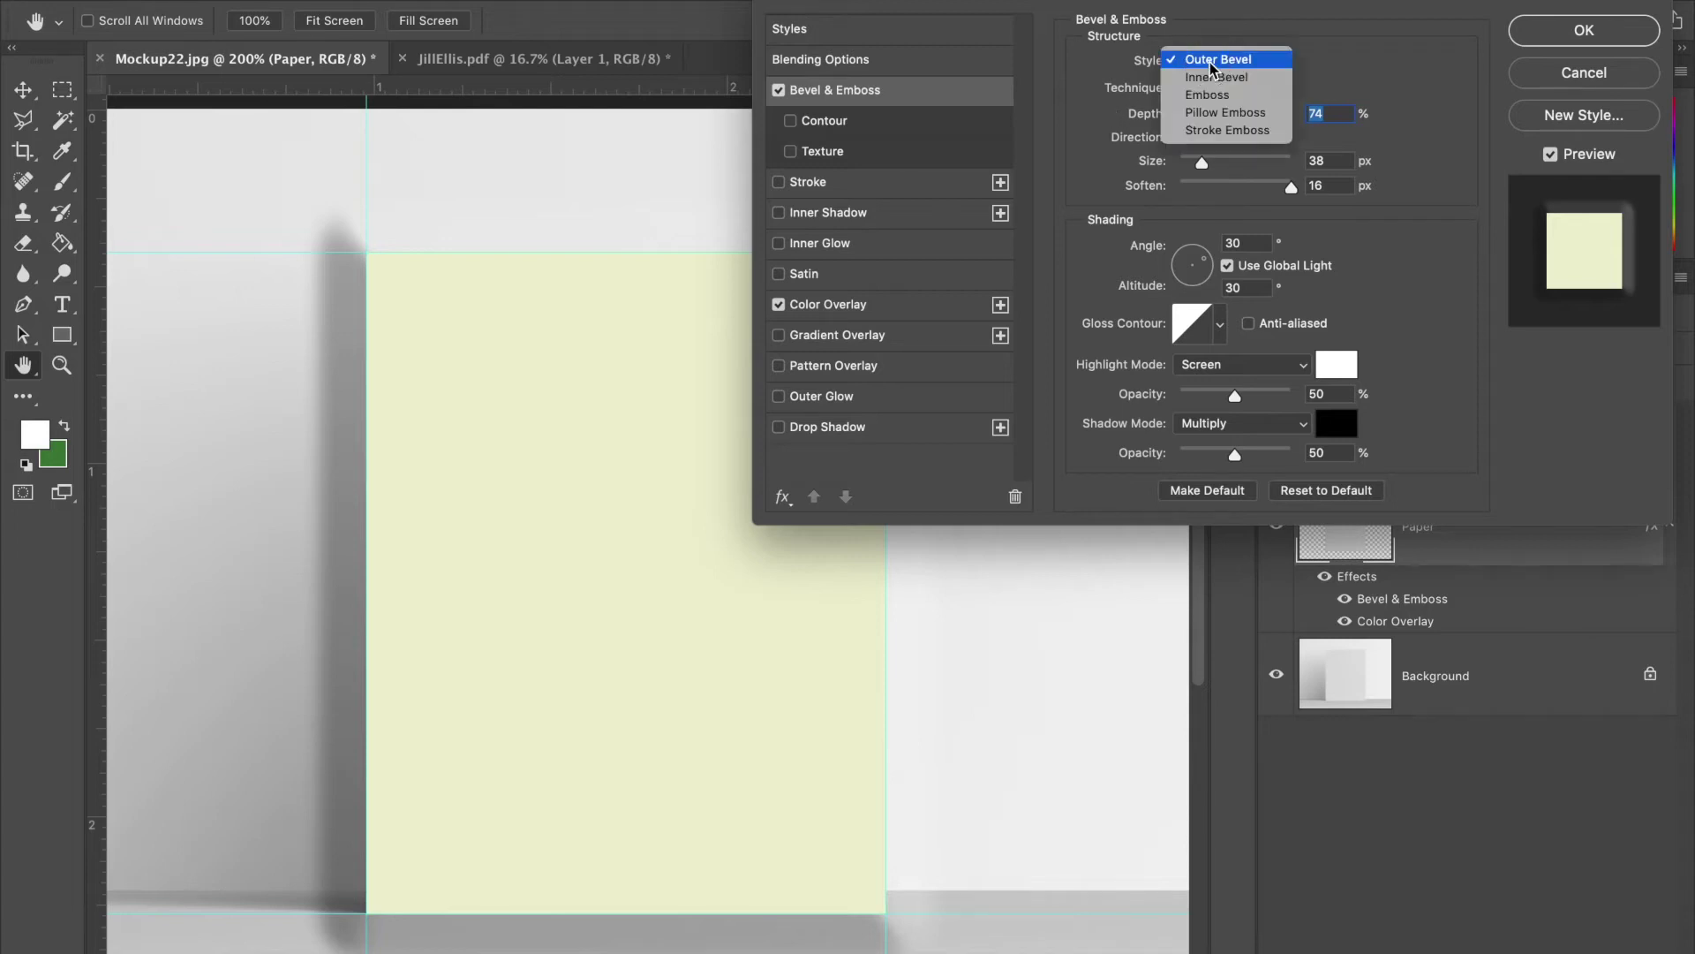
pyautogui.click(1212, 78)
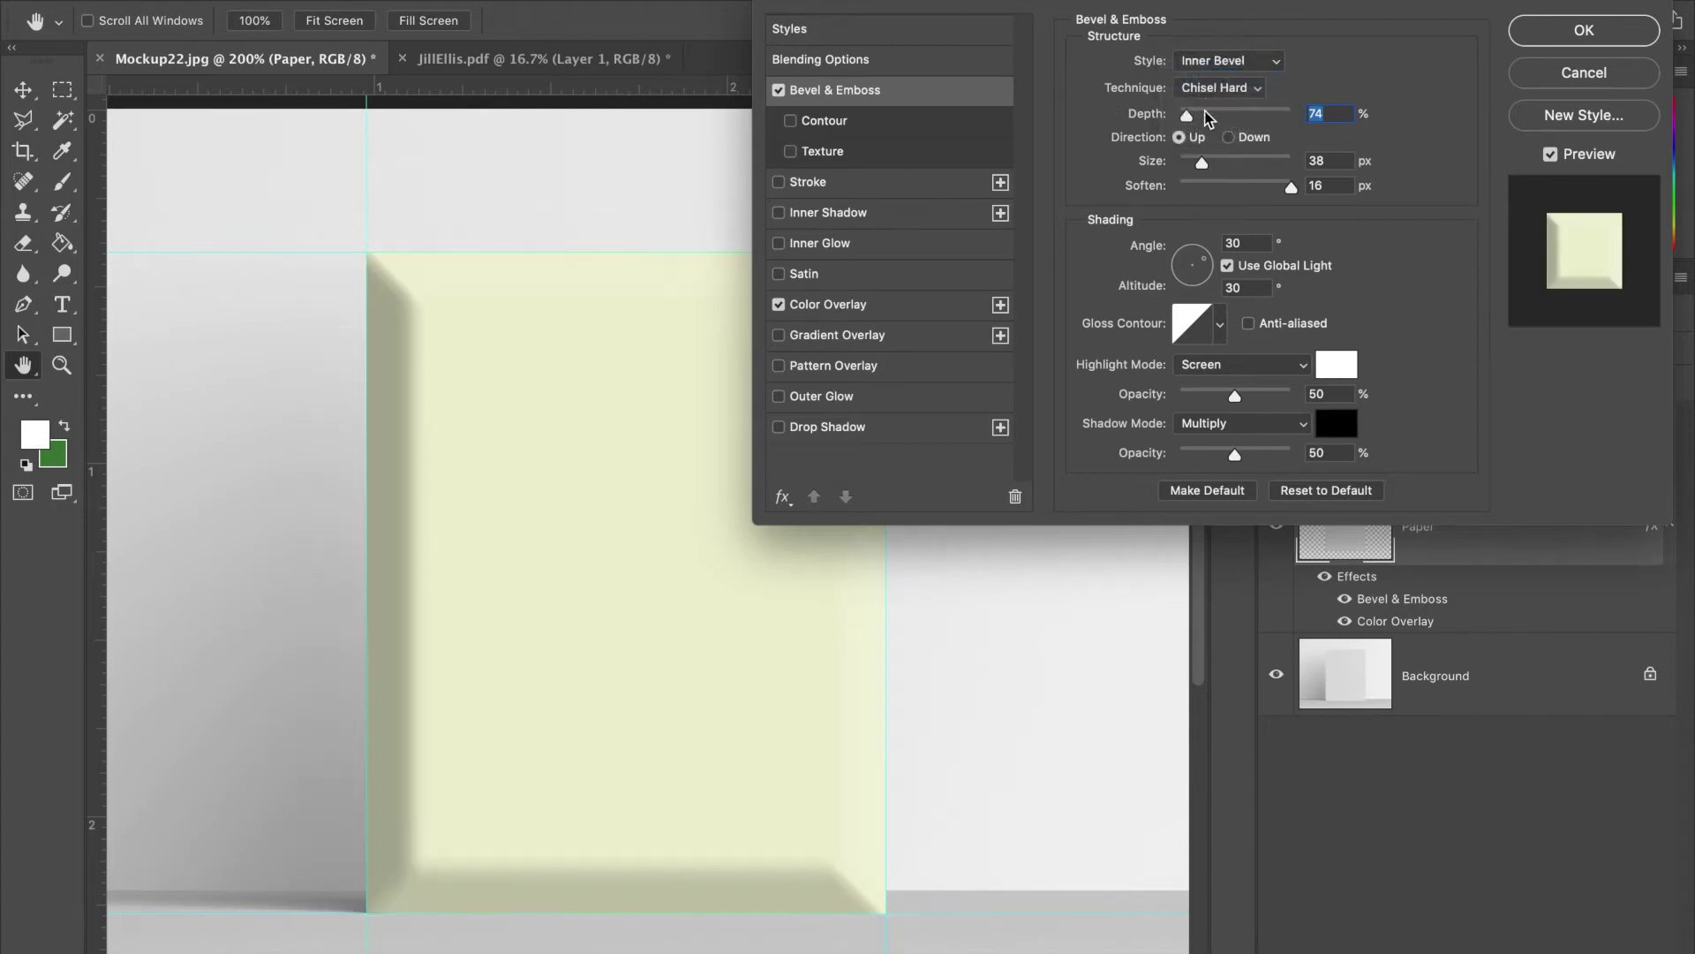
pyautogui.moveTo(1191, 119); pyautogui.dragTo(1184, 170)
# - Zoom in to inspect the bevelled paper edge
pyautogui.press('super+equal')
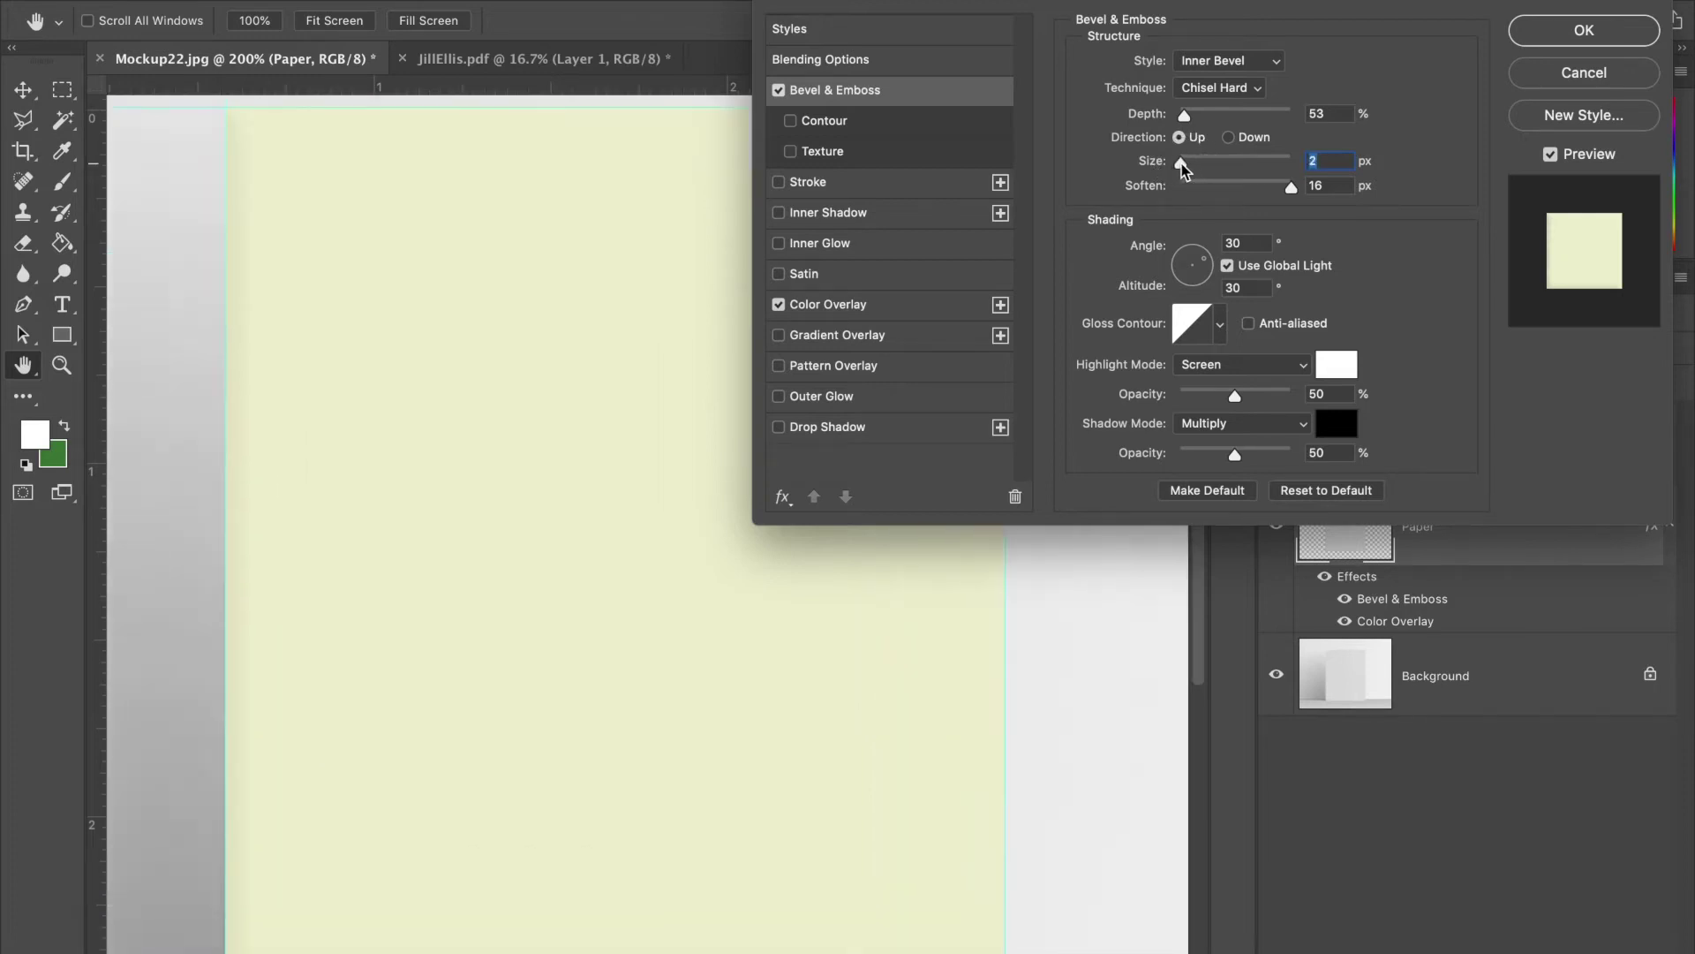
pyautogui.press('super+equal')
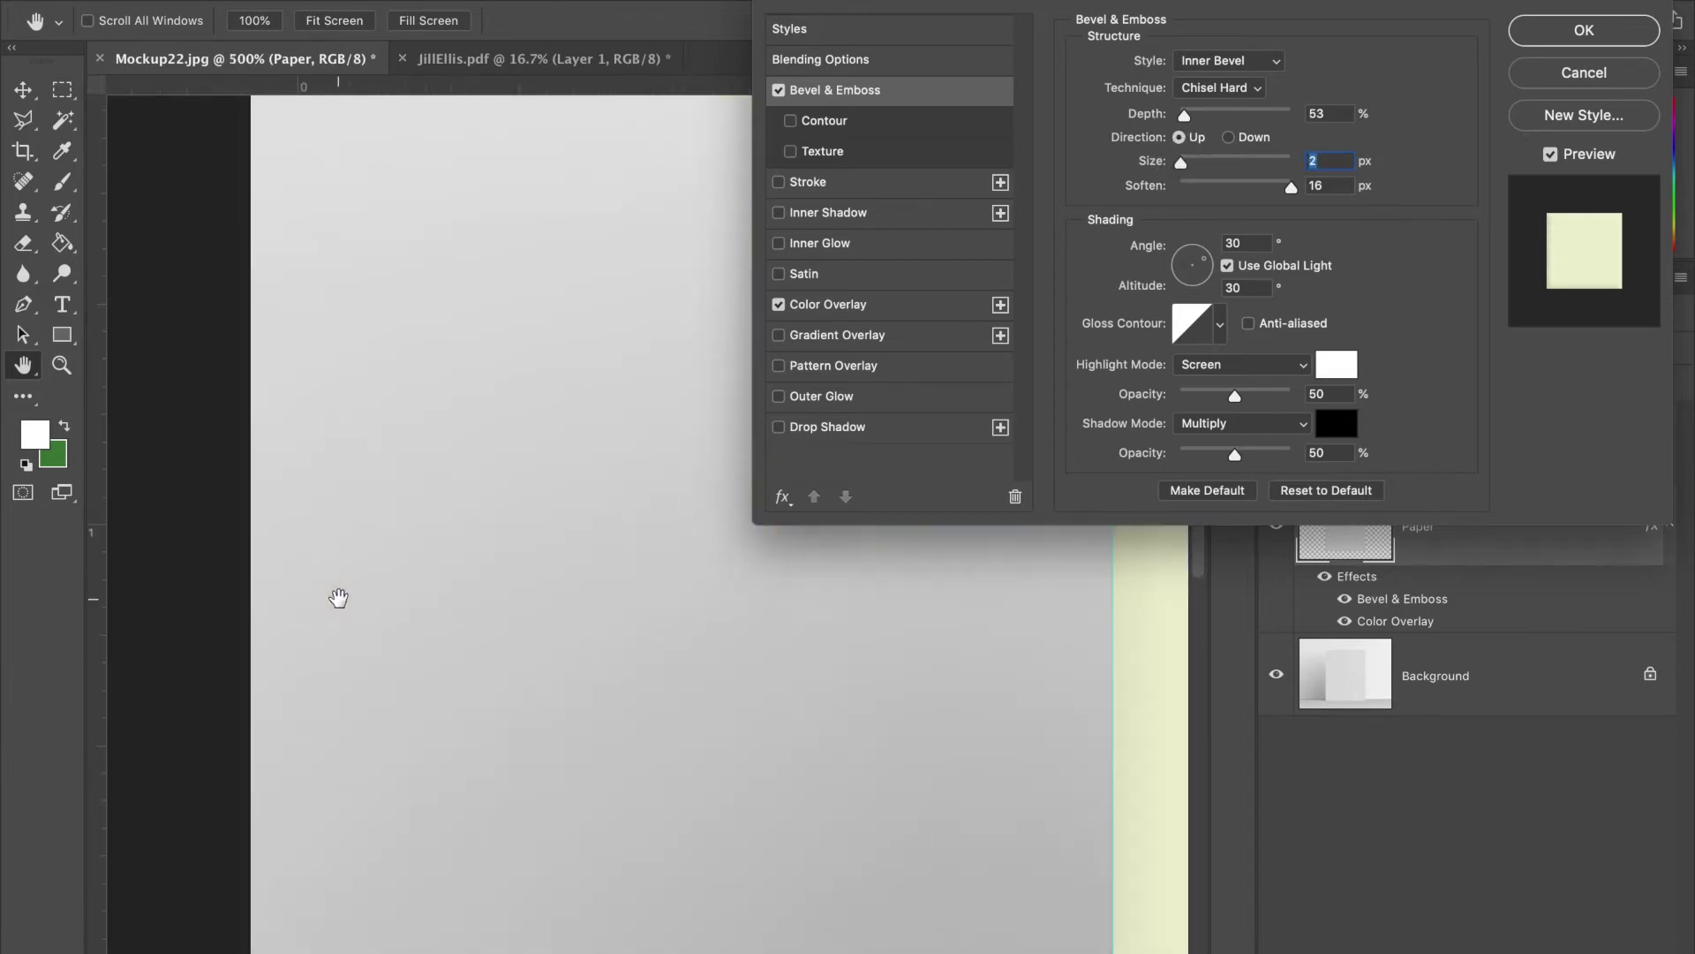
pyautogui.hscroll(5, 338, 598)
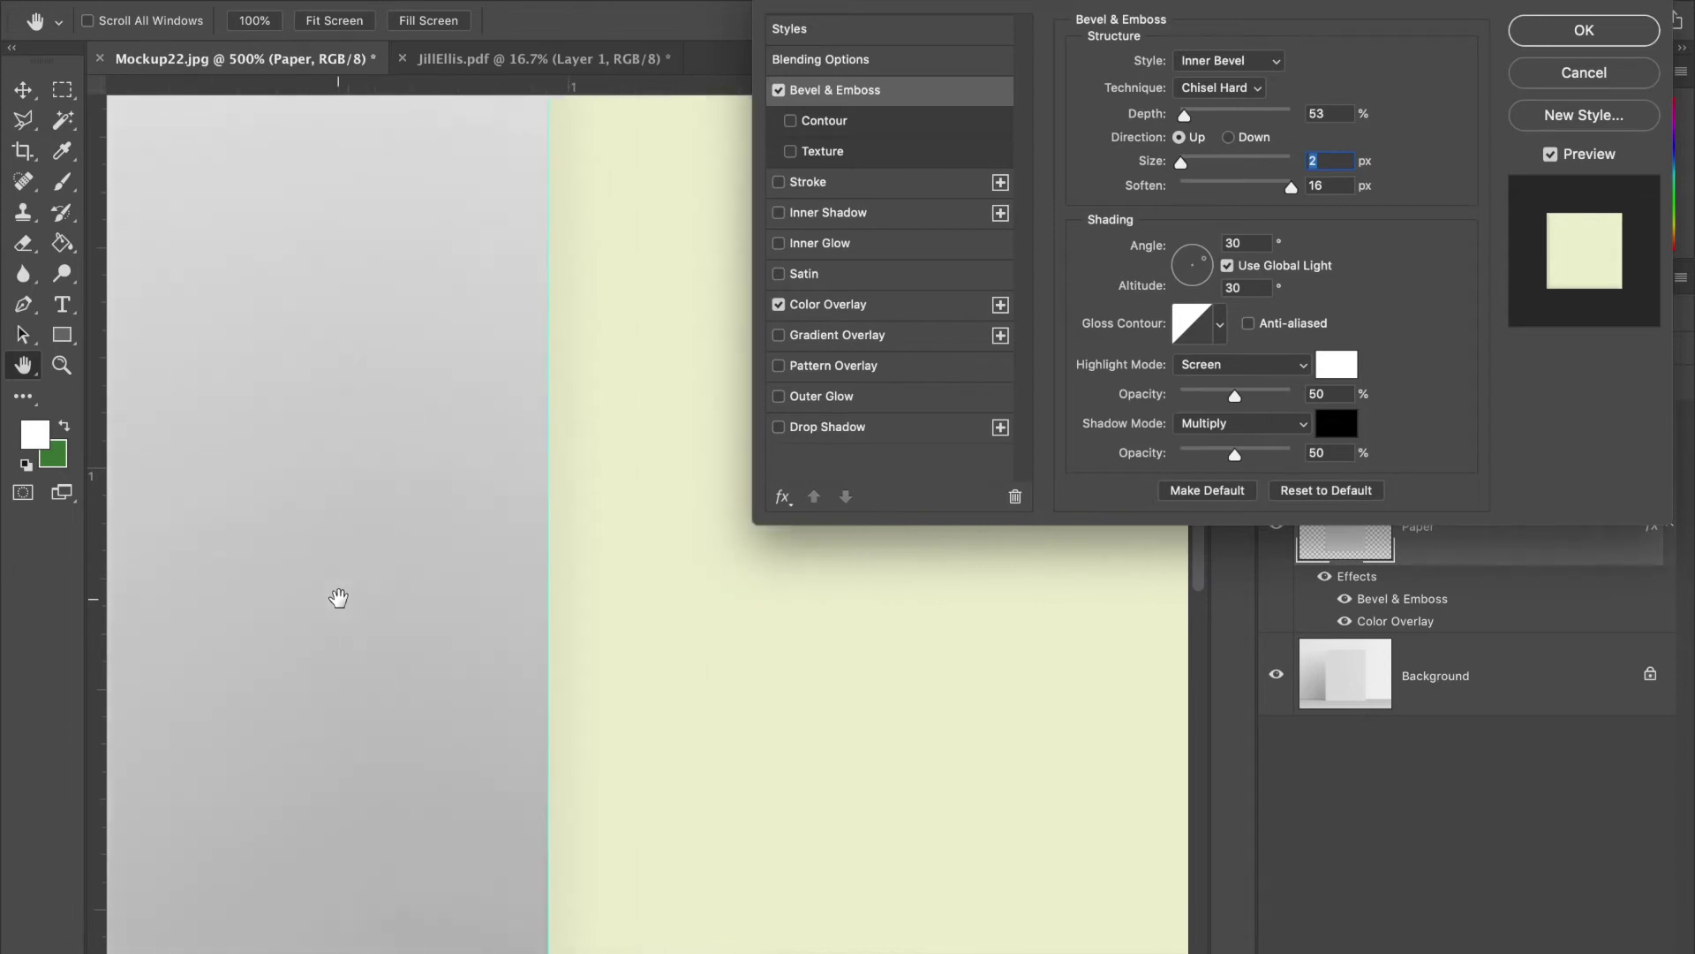
pyautogui.click(1206, 56)
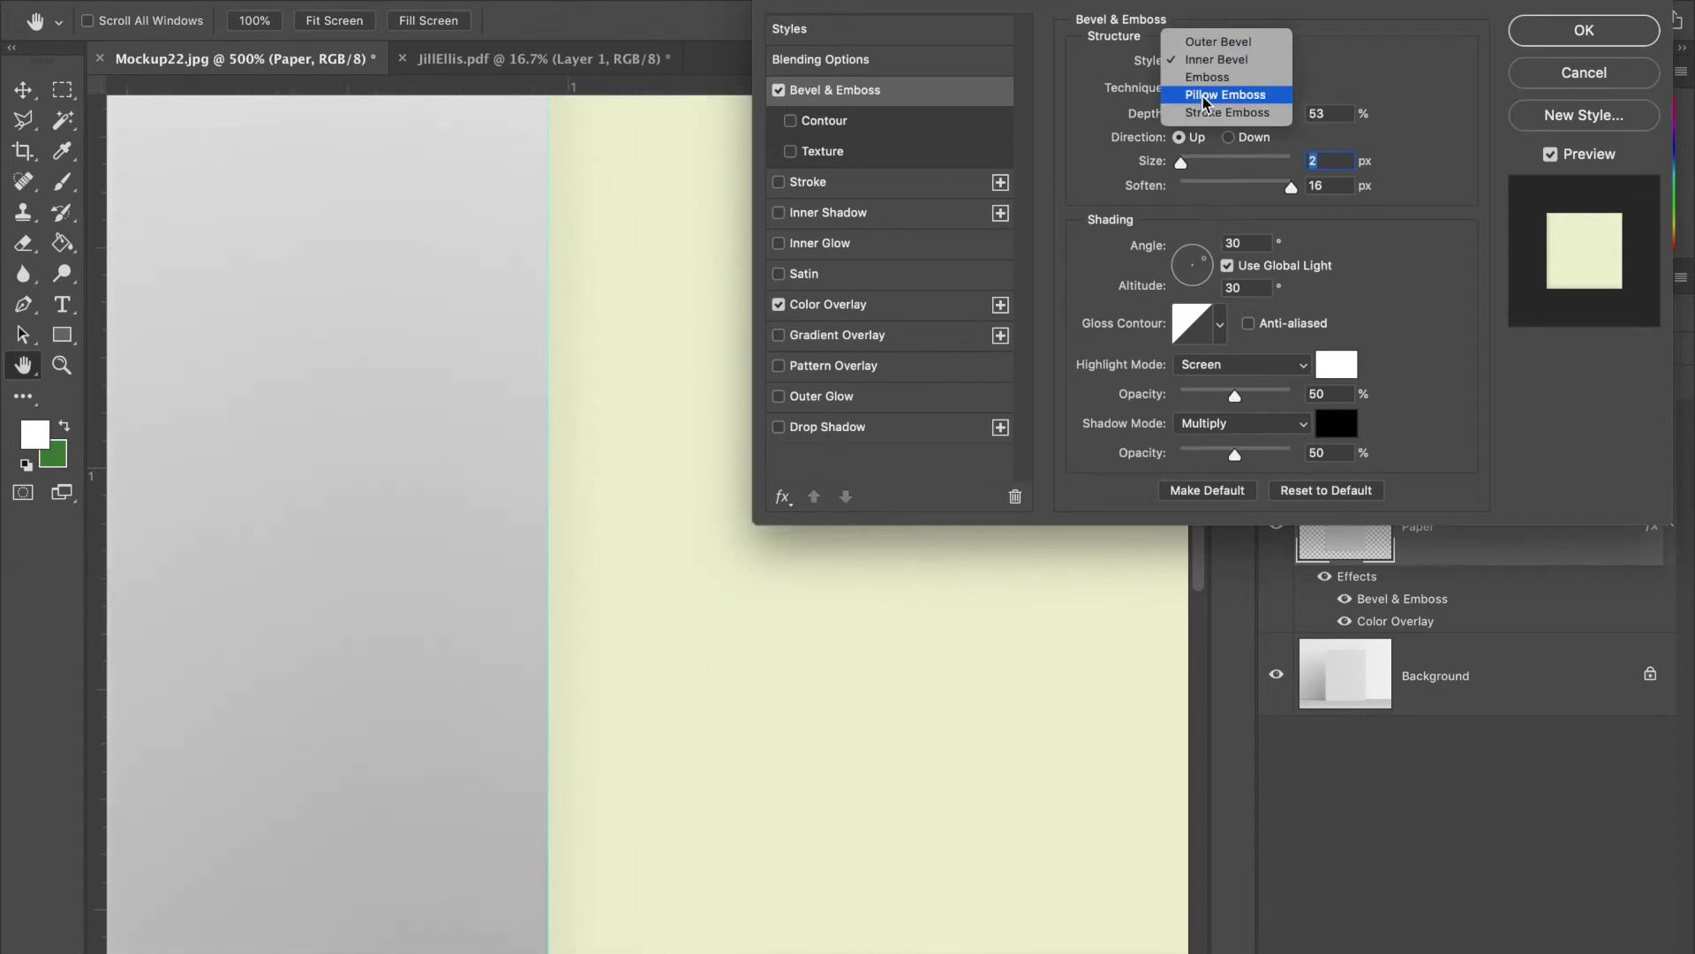
# - Experiment with bevel style, depth, size and softening, keeping the Chisel Hard technique
pyautogui.click(1203, 94)
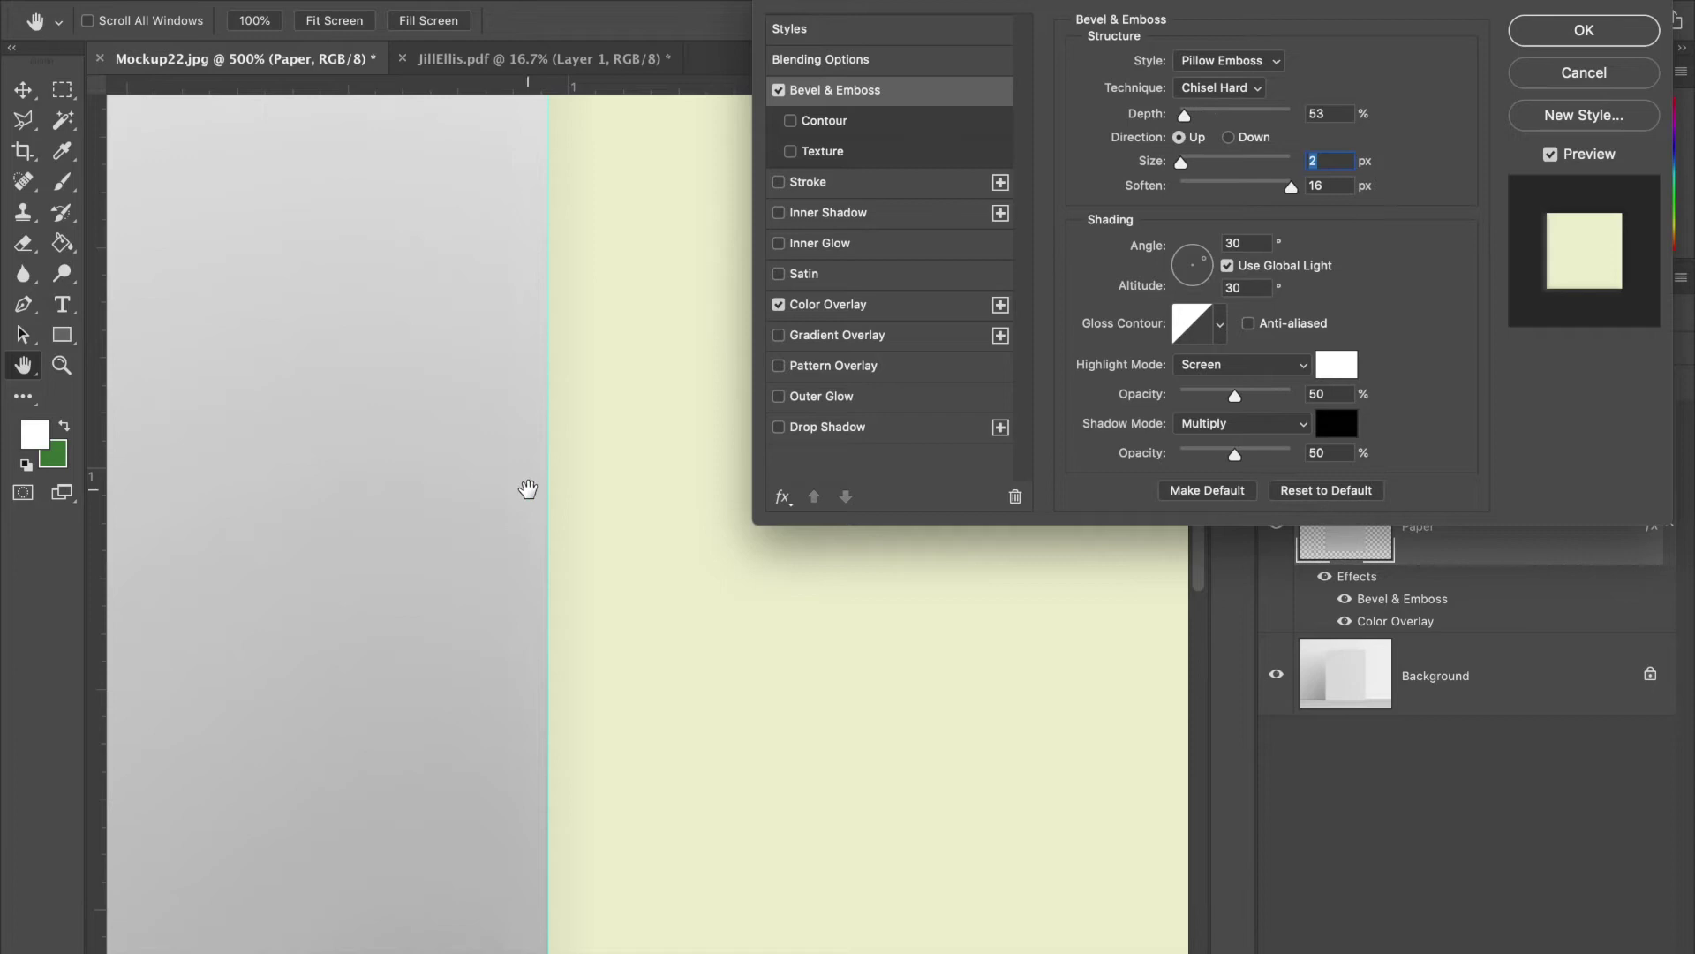
pyautogui.hscroll(2, 530, 489)
pyautogui.moveTo(1185, 115); pyautogui.dragTo(1187, 164)
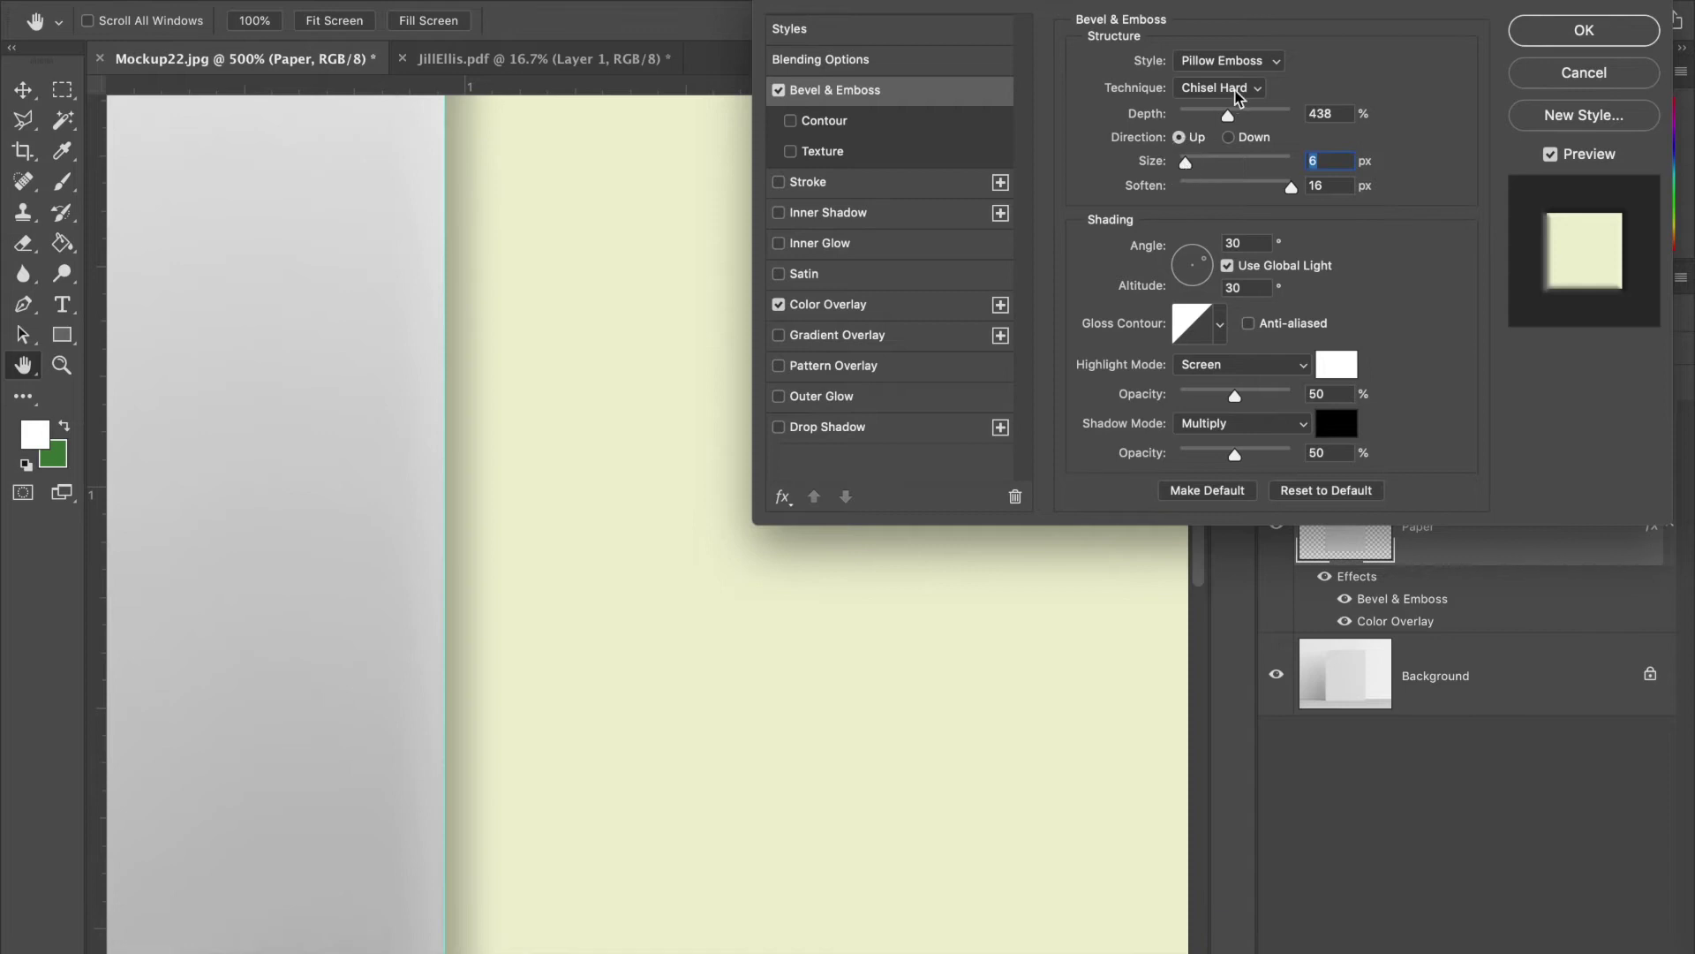
pyautogui.click(1237, 91)
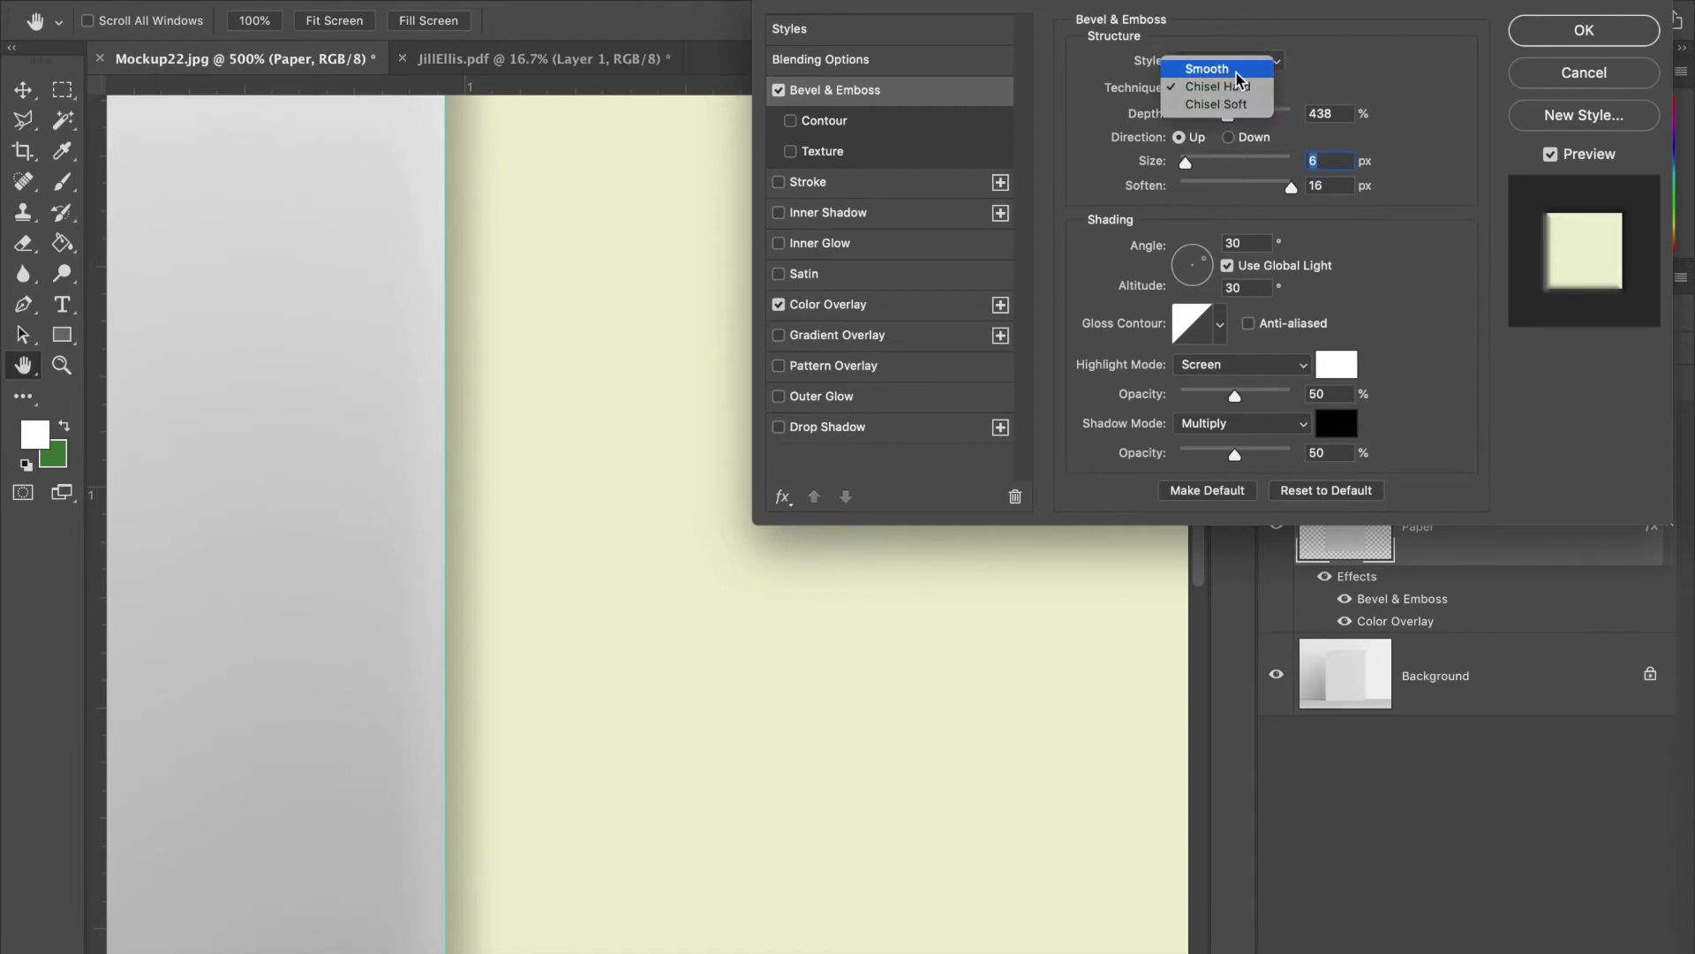
pyautogui.click(1238, 74)
pyautogui.click(1236, 86)
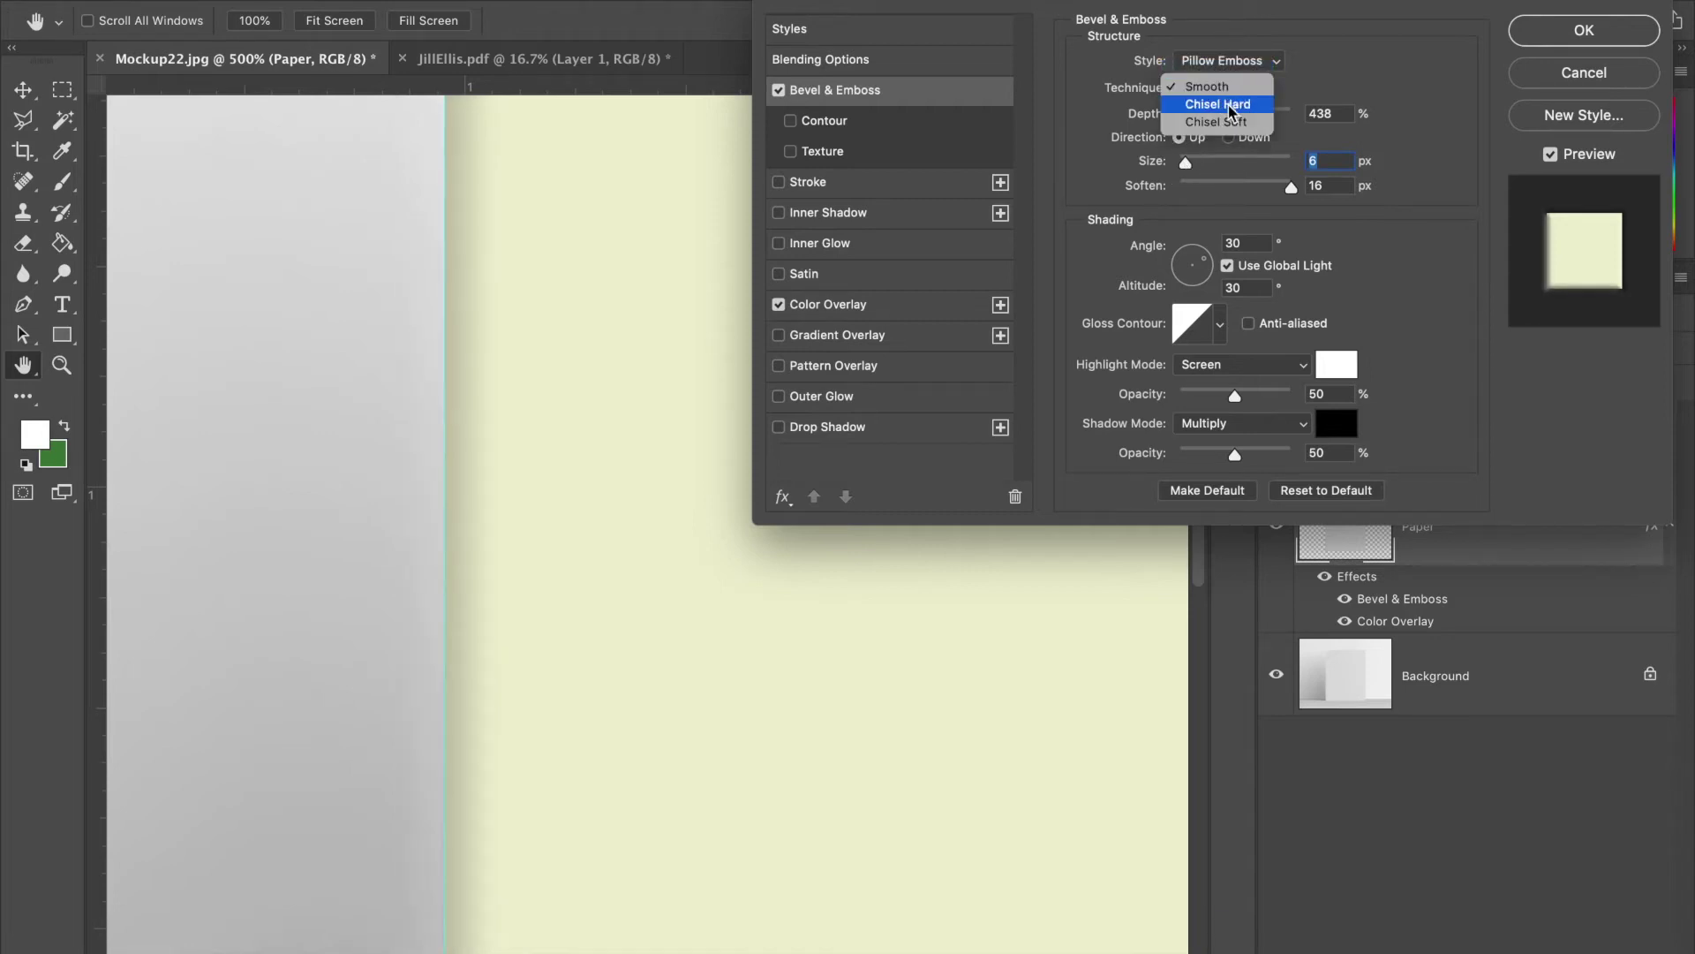
pyautogui.click(1230, 104)
pyautogui.click(1236, 62)
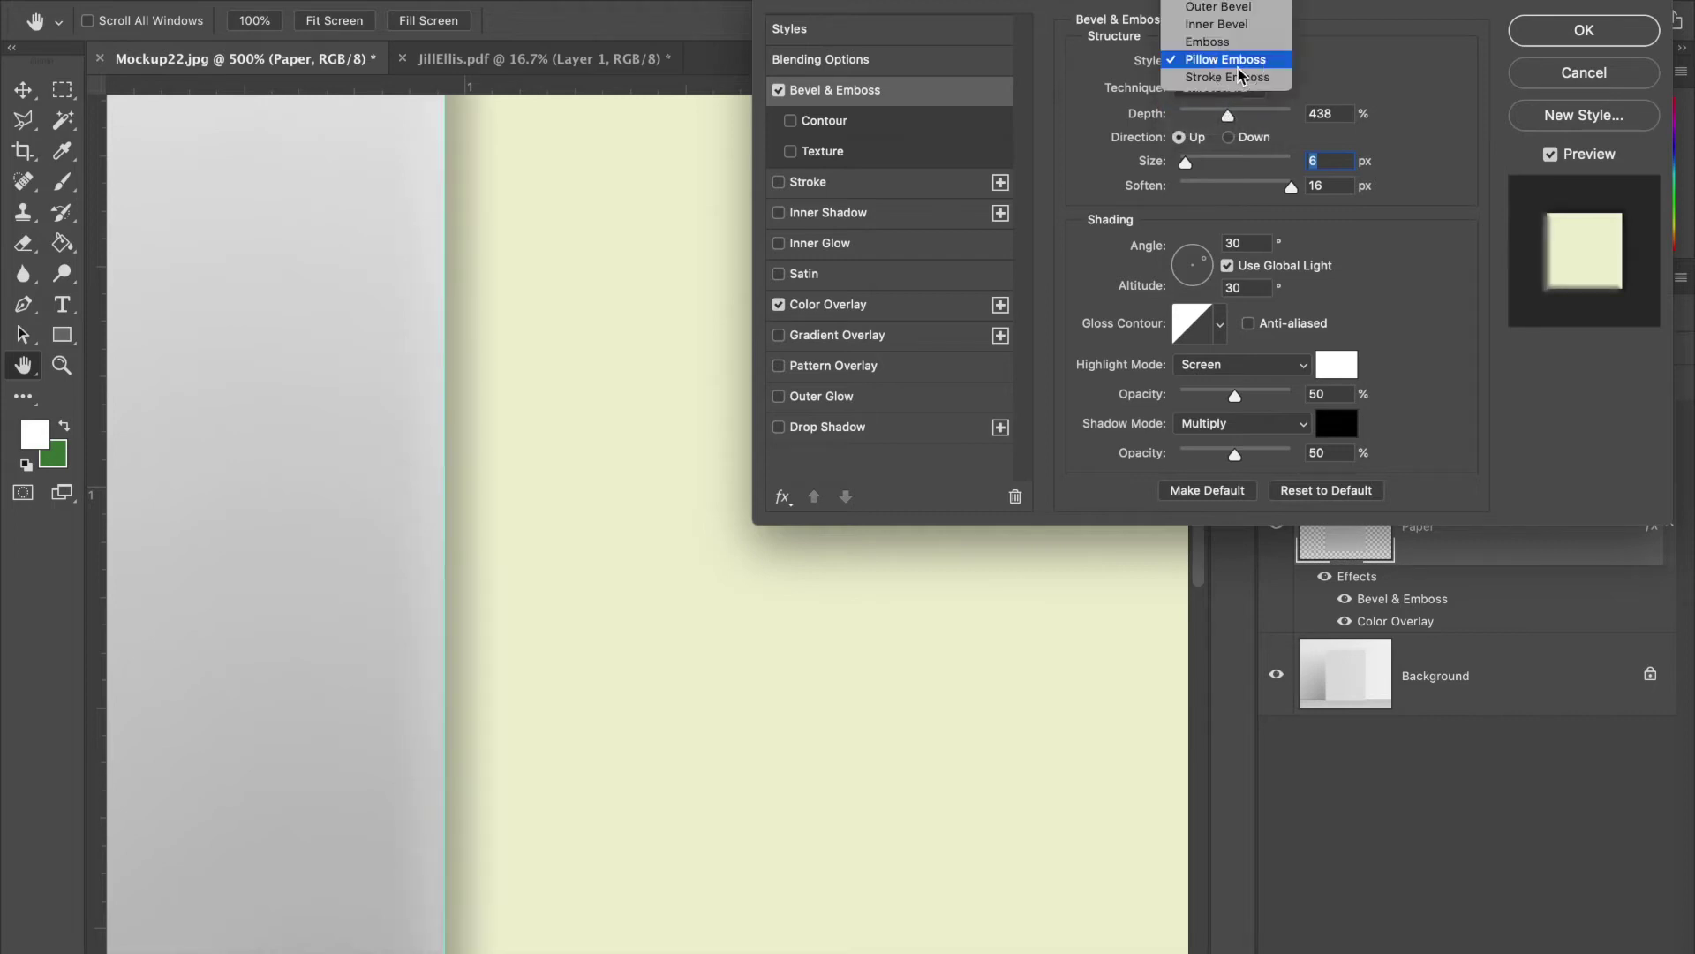
pyautogui.click(1232, 19)
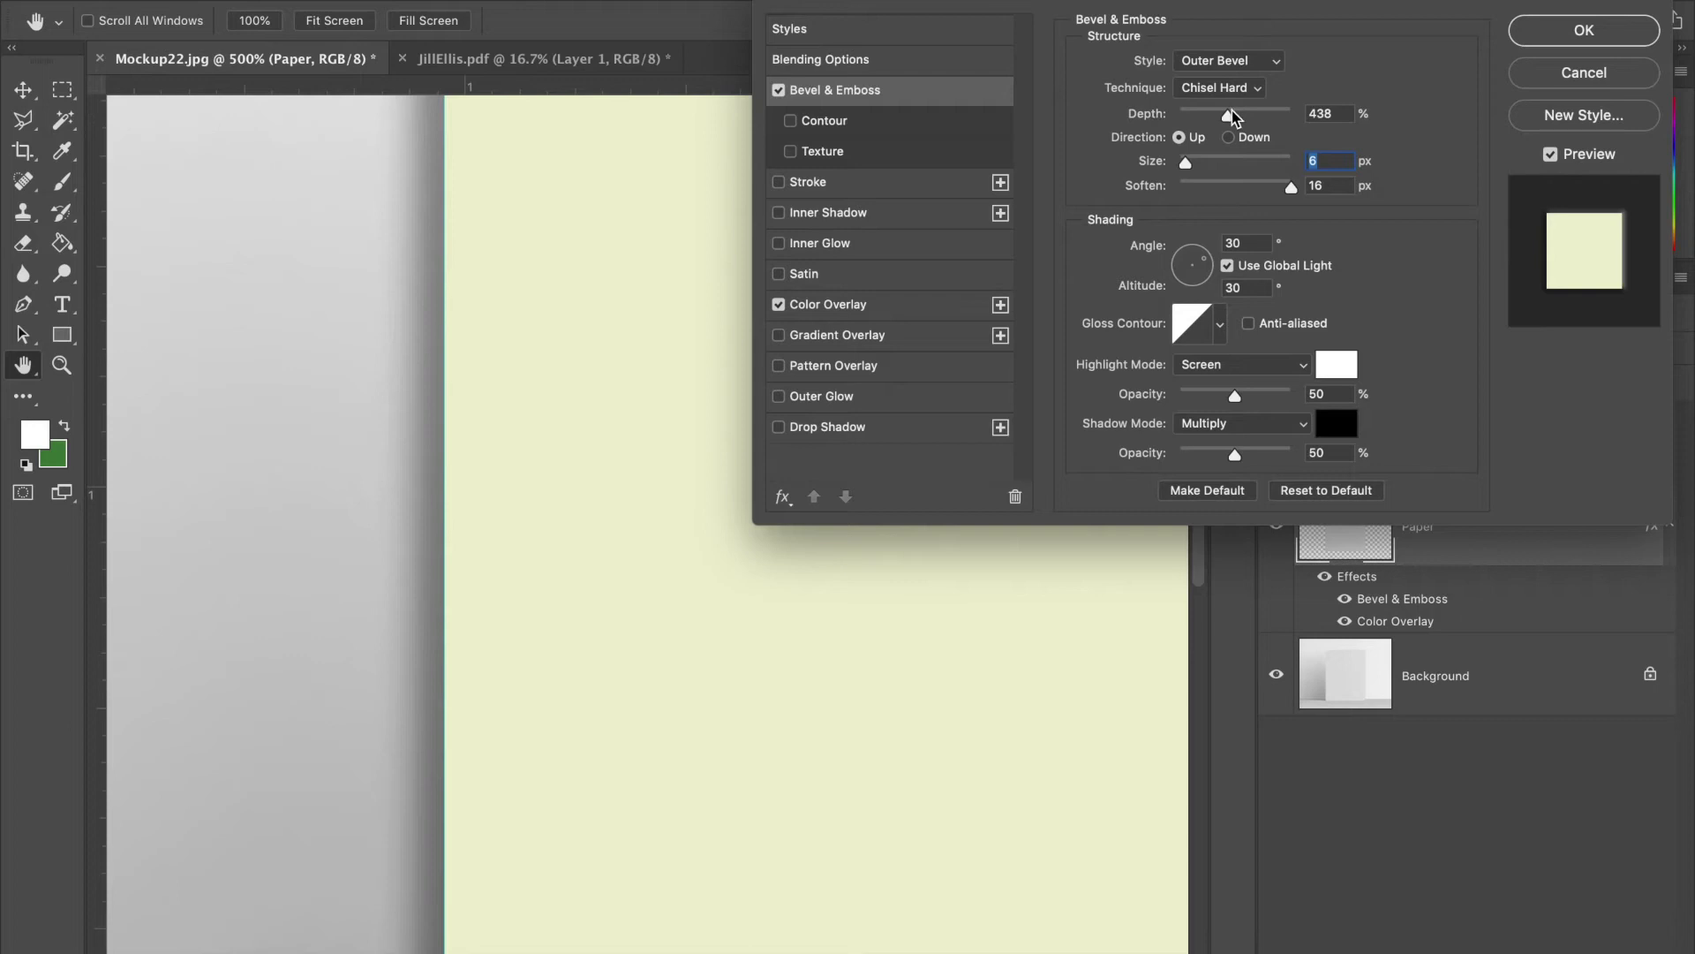
pyautogui.moveTo(1229, 116); pyautogui.dragTo(1204, 118)
pyautogui.moveTo(1192, 168); pyautogui.dragTo(1190, 169)
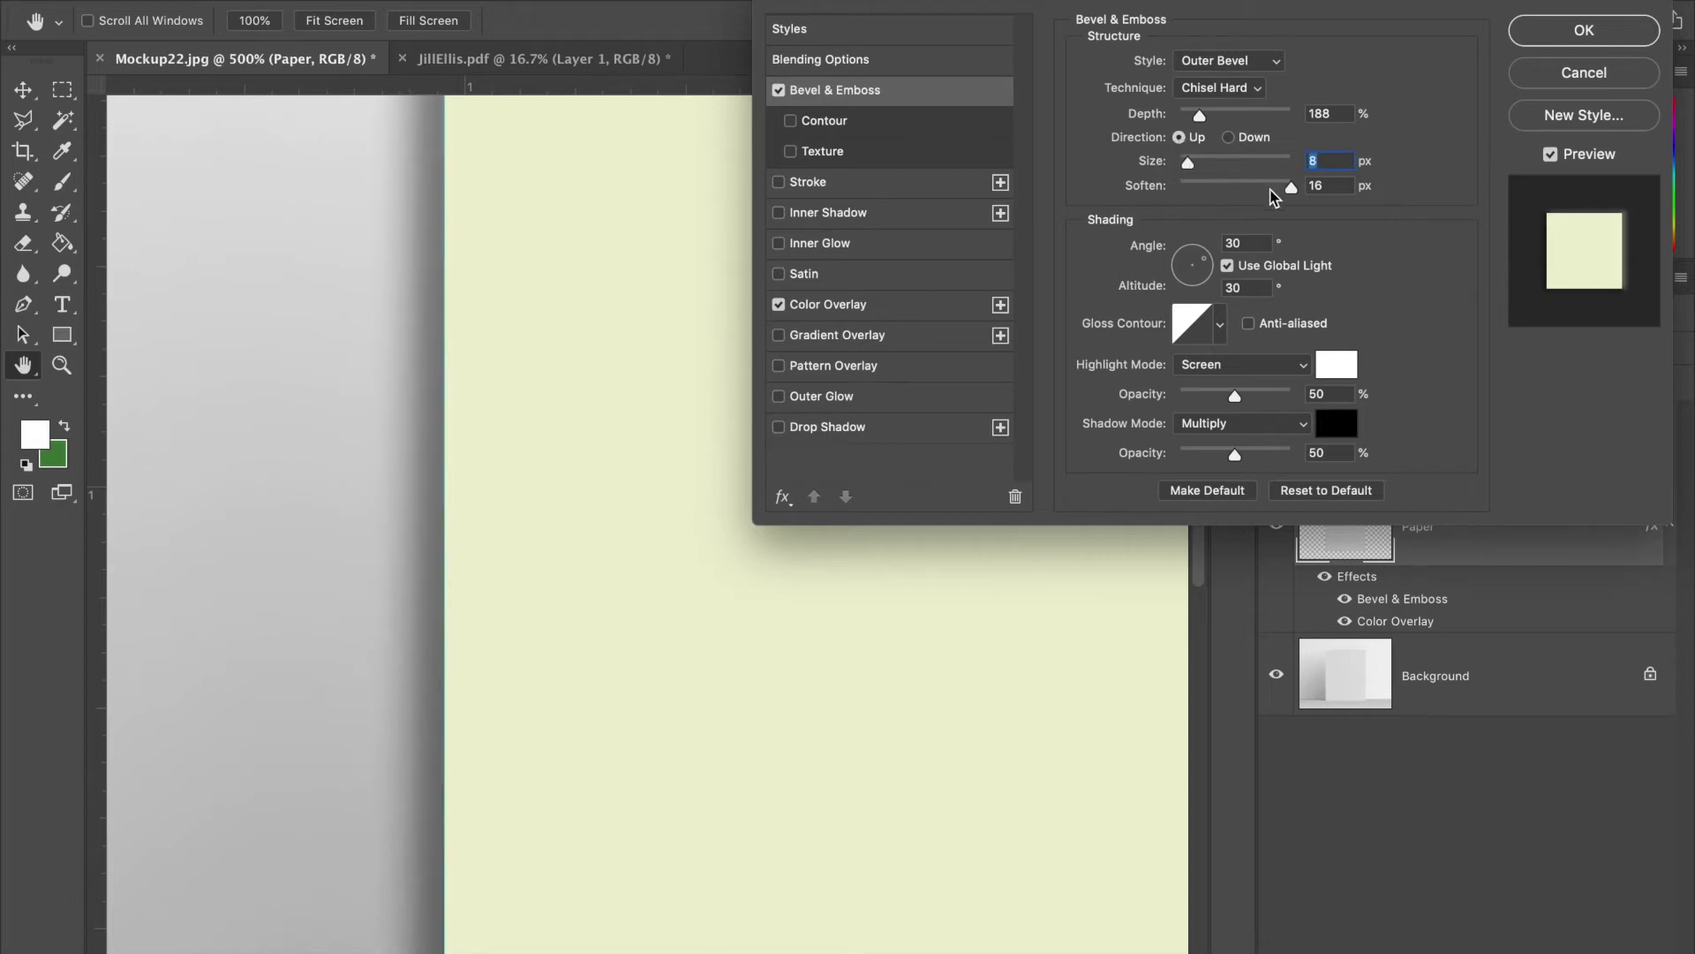
pyautogui.moveTo(1290, 189); pyautogui.dragTo(1183, 167)
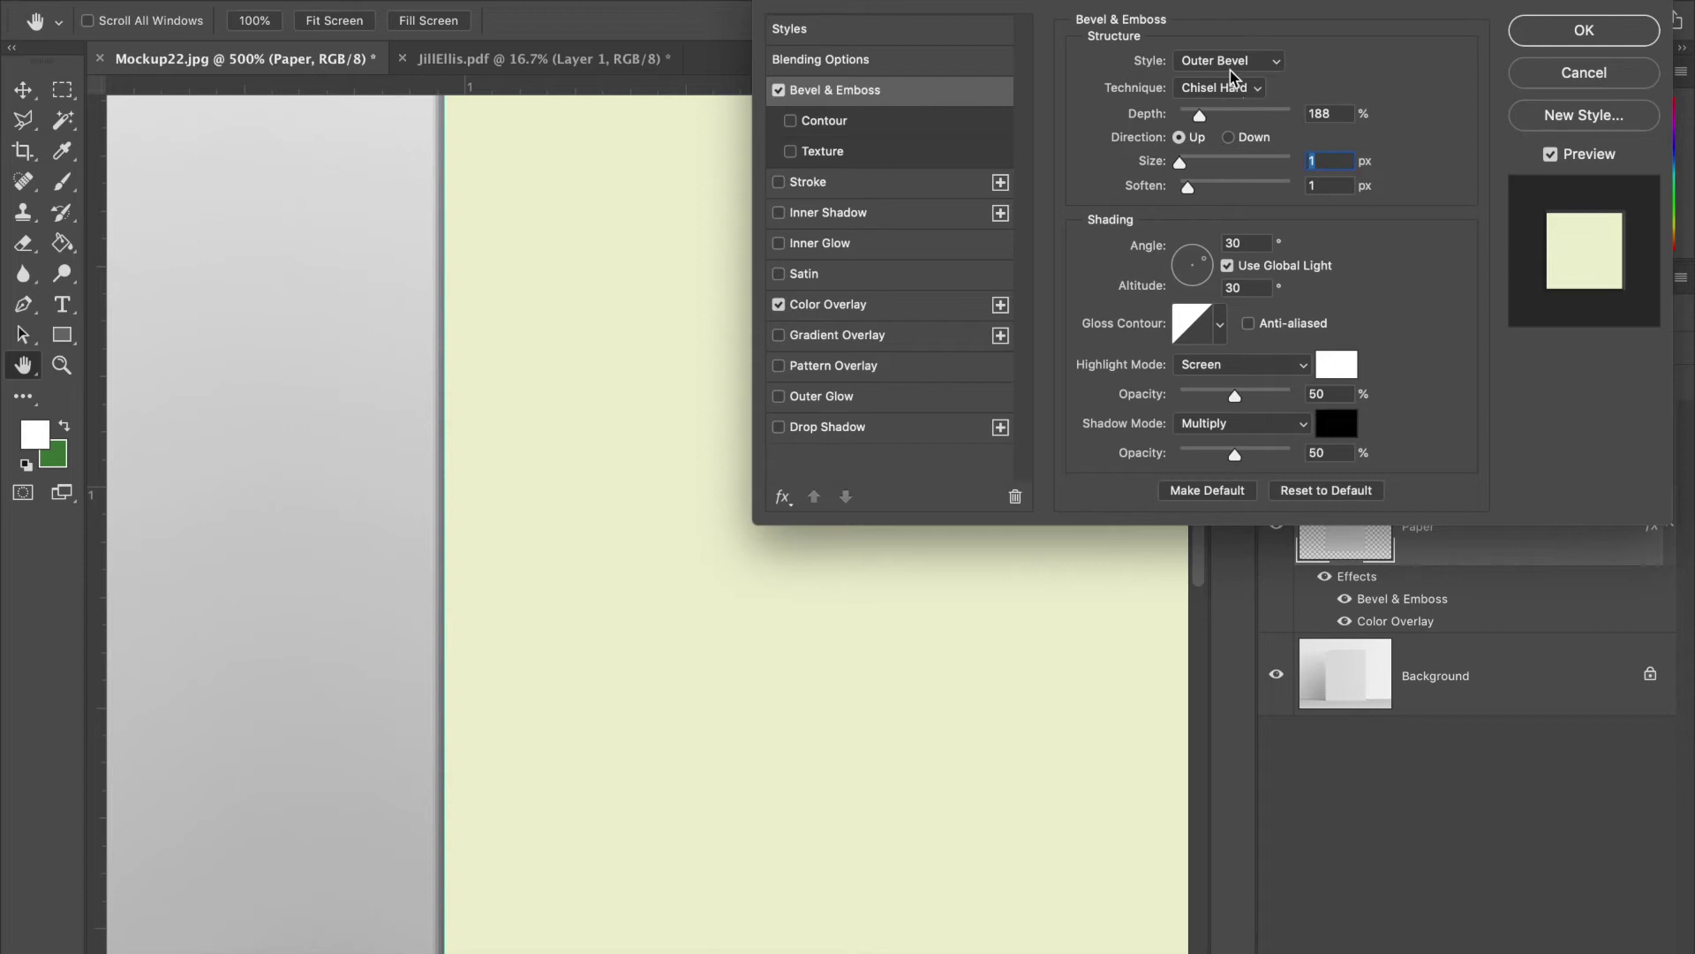
# - Set Inner Bevel with 1 px soften and light at 55° angle, 11° altitude, then apply
pyautogui.click(1236, 62)
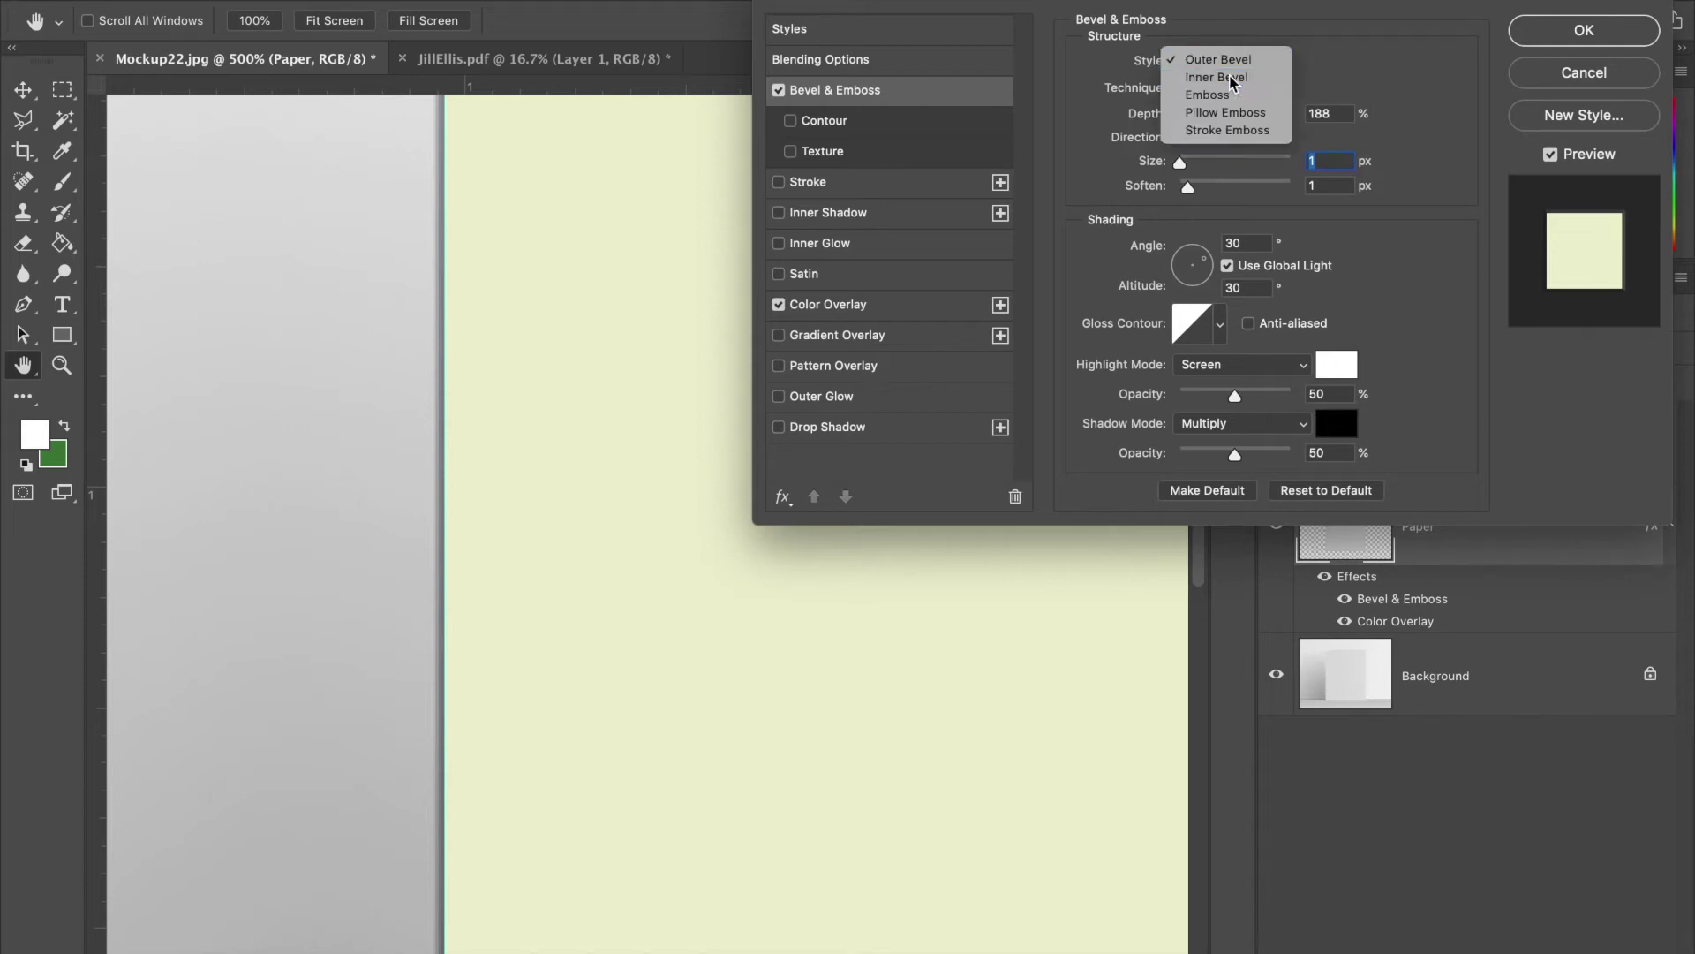
pyautogui.click(1236, 77)
pyautogui.scroll(-4, 633, 283)
pyautogui.hscroll(1, 632, 283)
pyautogui.hscroll(1, 631, 284)
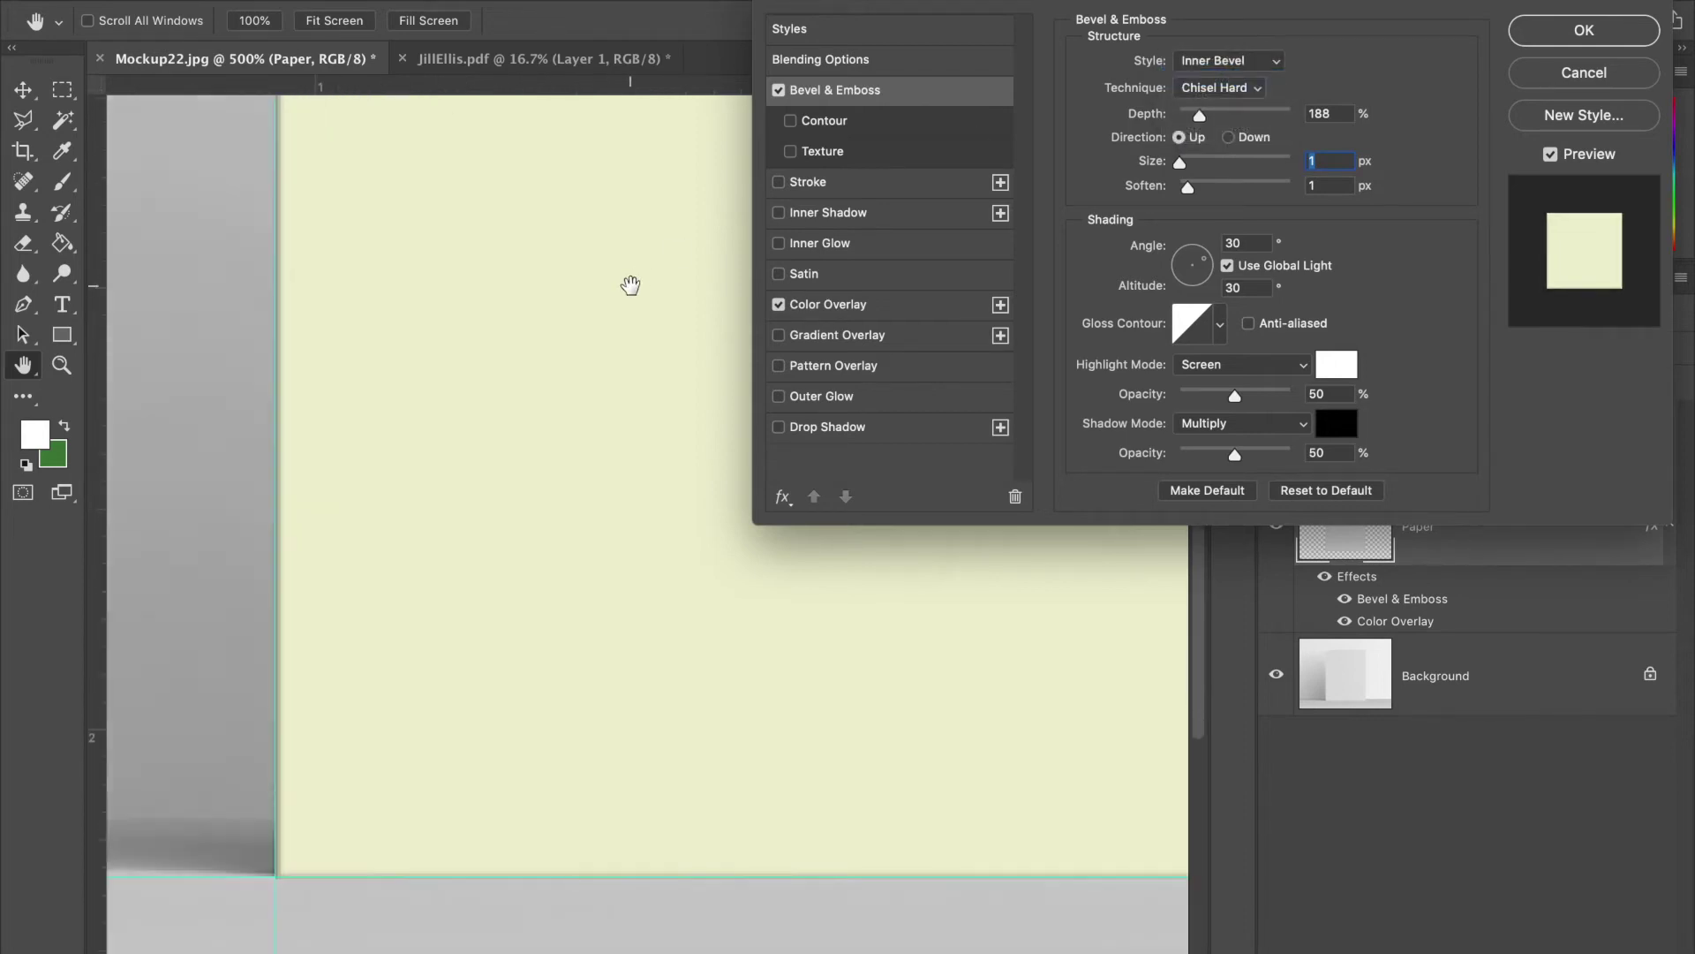
pyautogui.scroll(-5, 631, 284)
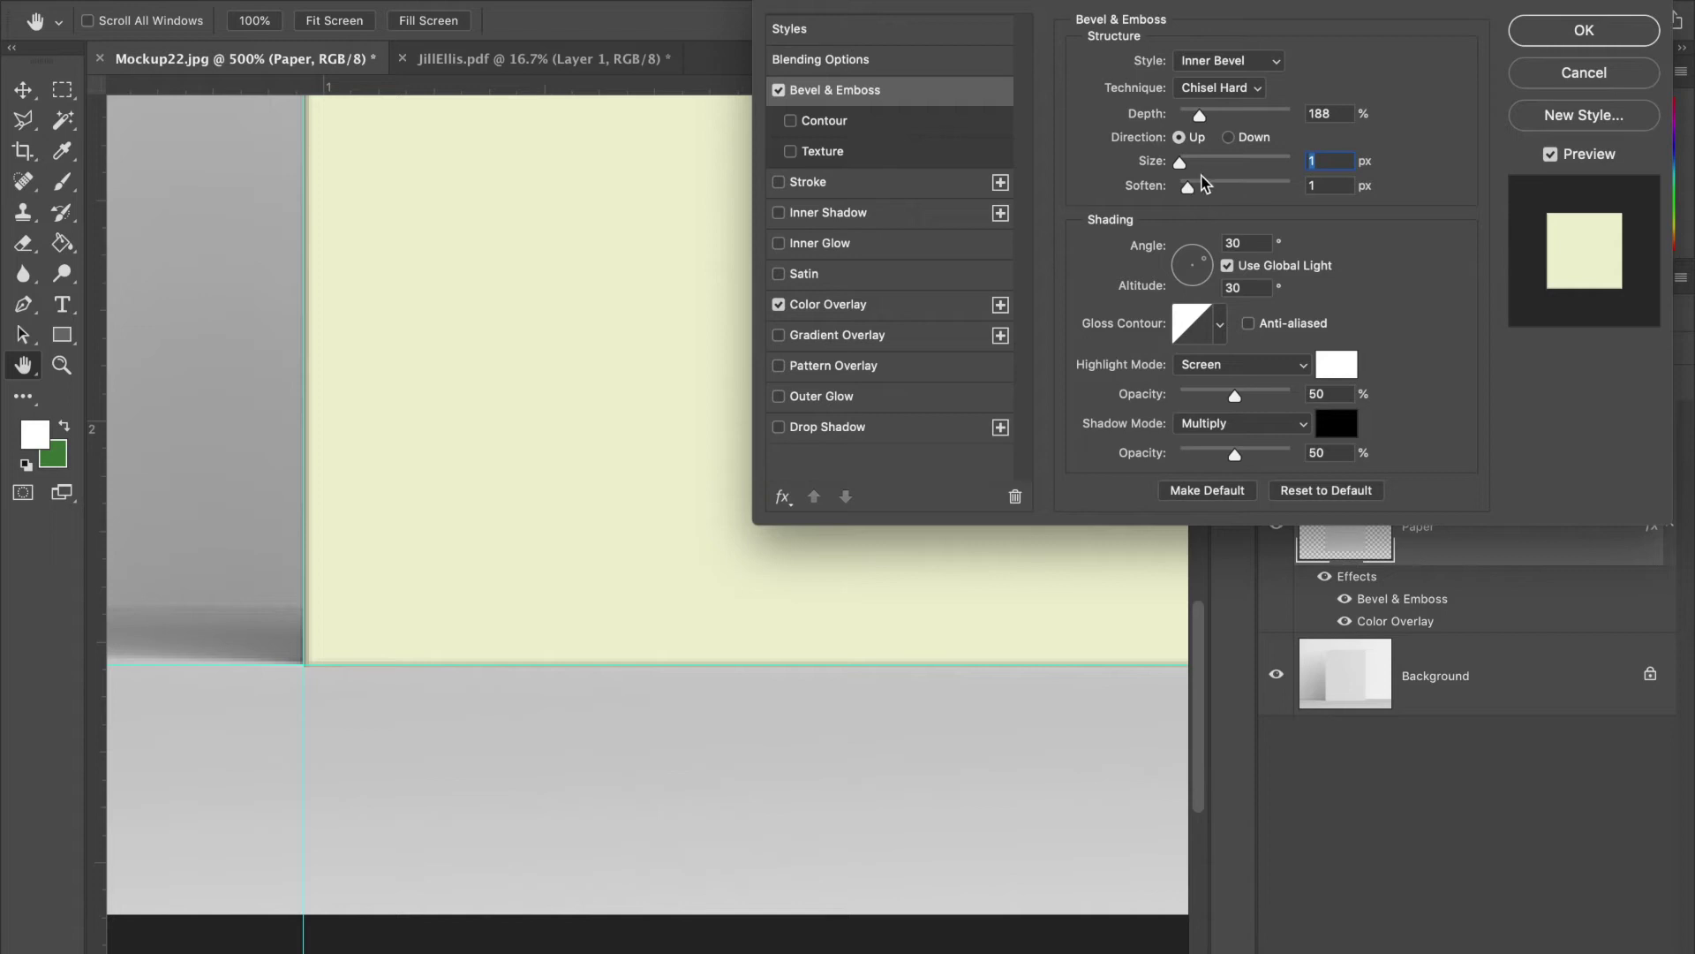
pyautogui.moveTo(1190, 187); pyautogui.dragTo(1213, 190)
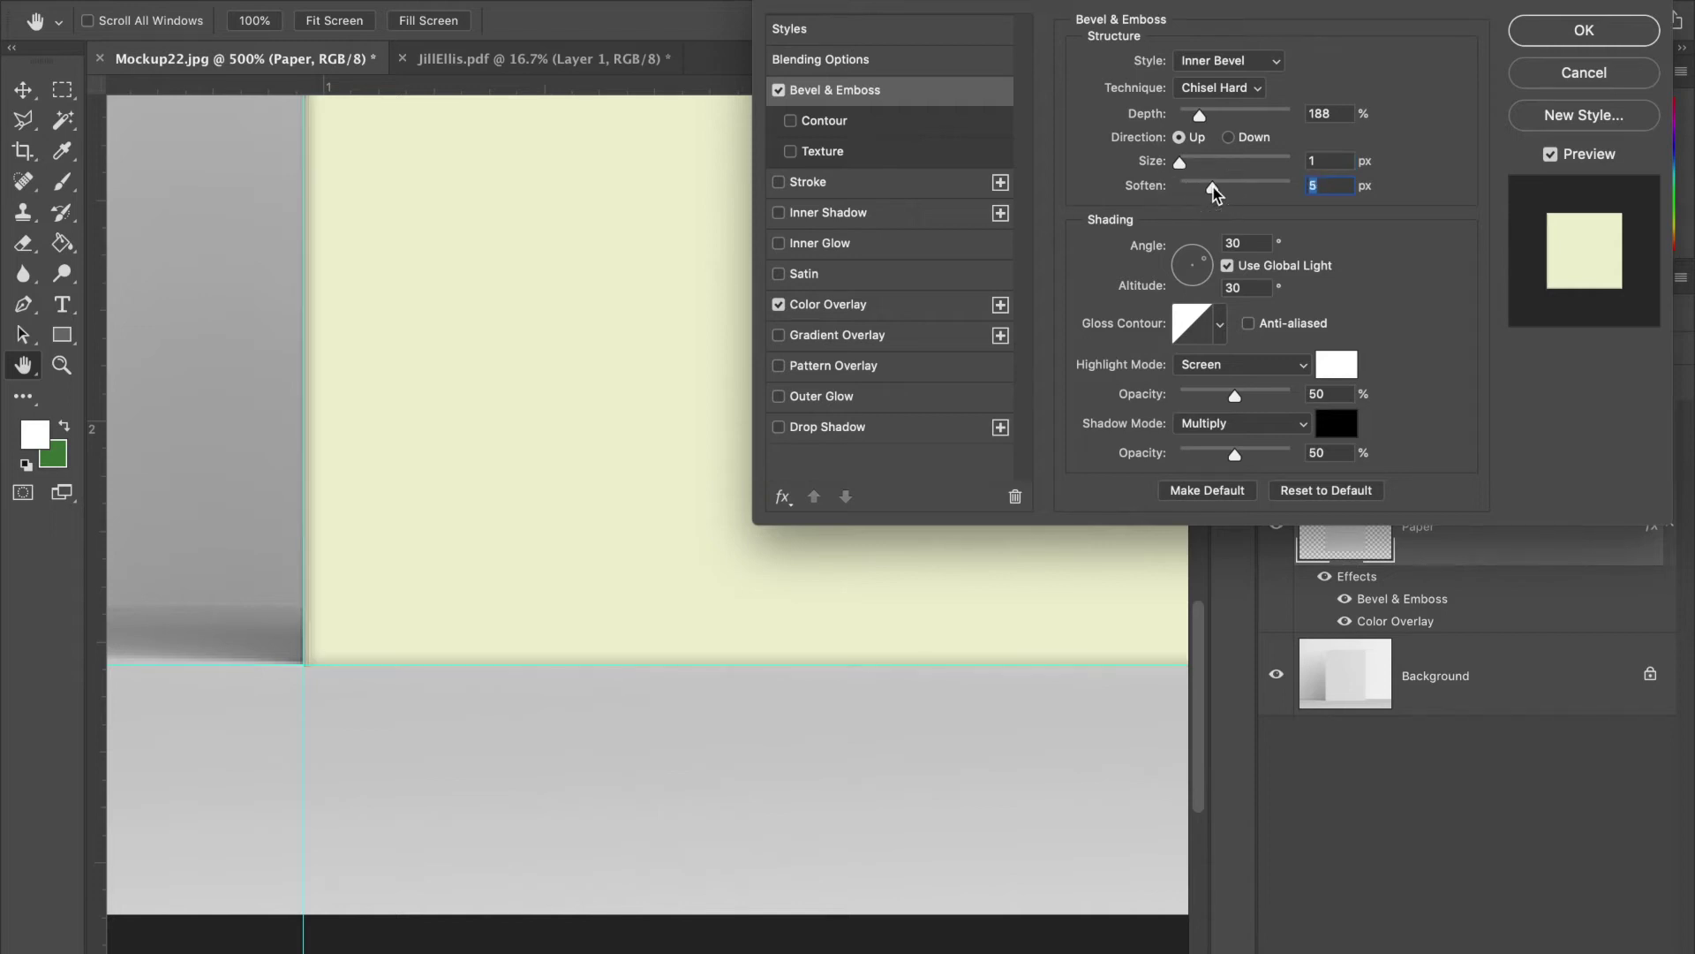
pyautogui.moveTo(1213, 193); pyautogui.dragTo(1187, 196)
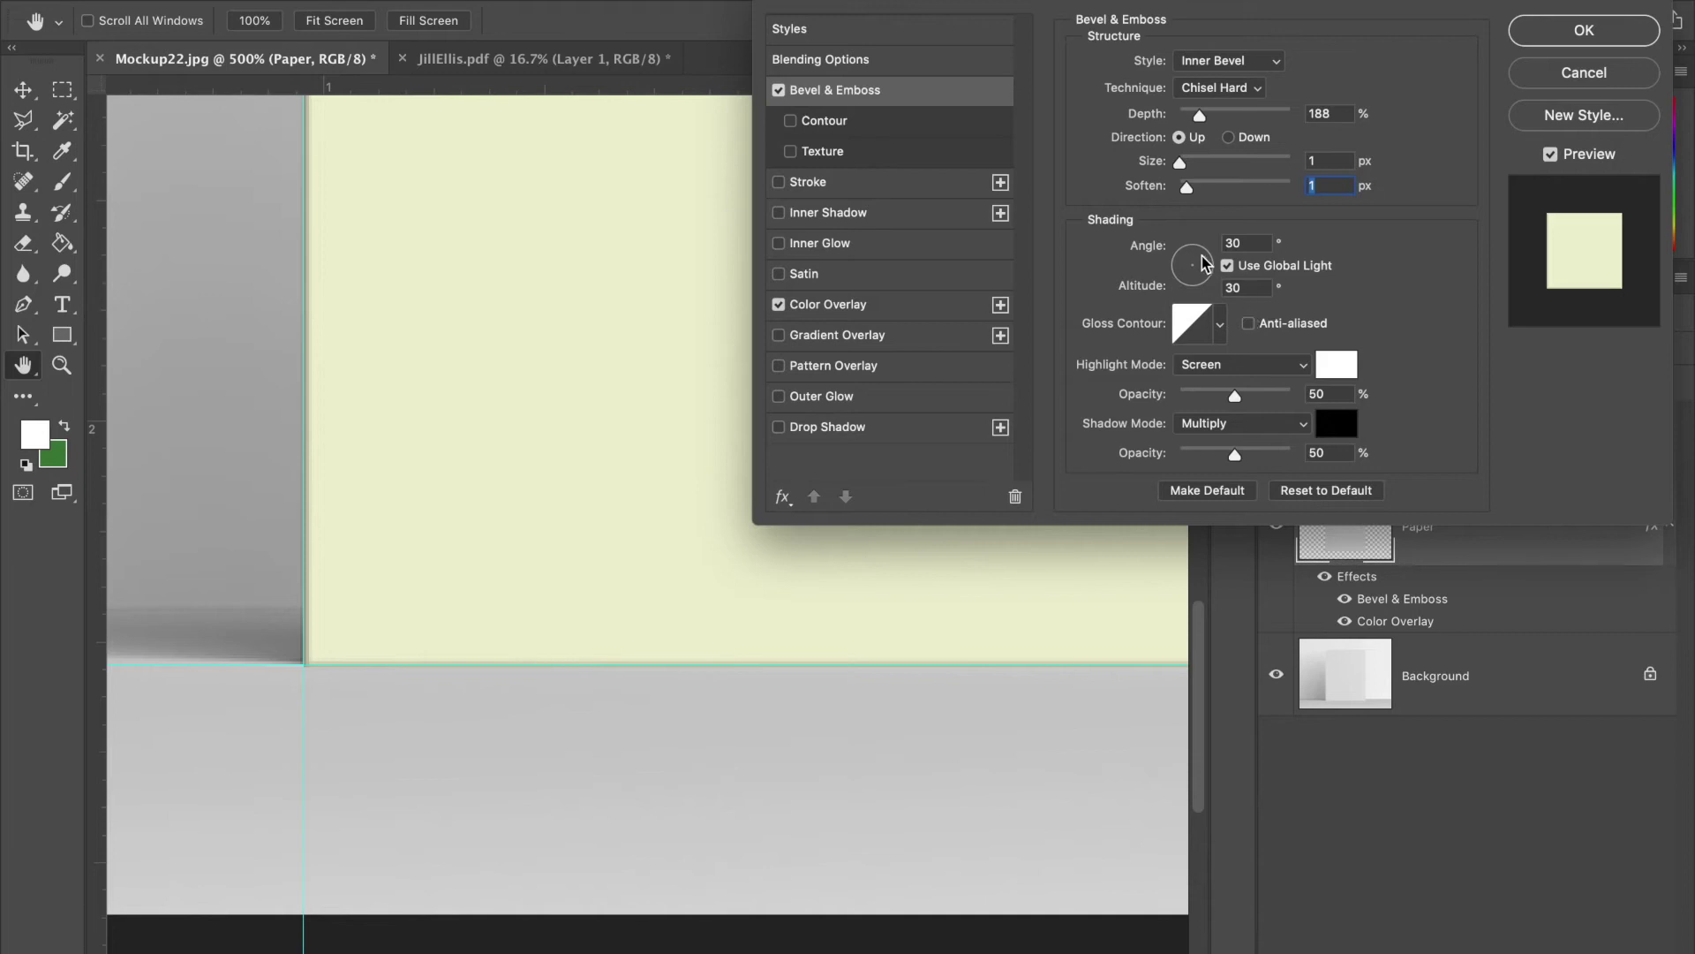
pyautogui.moveTo(1205, 263); pyautogui.dragTo(1195, 264)
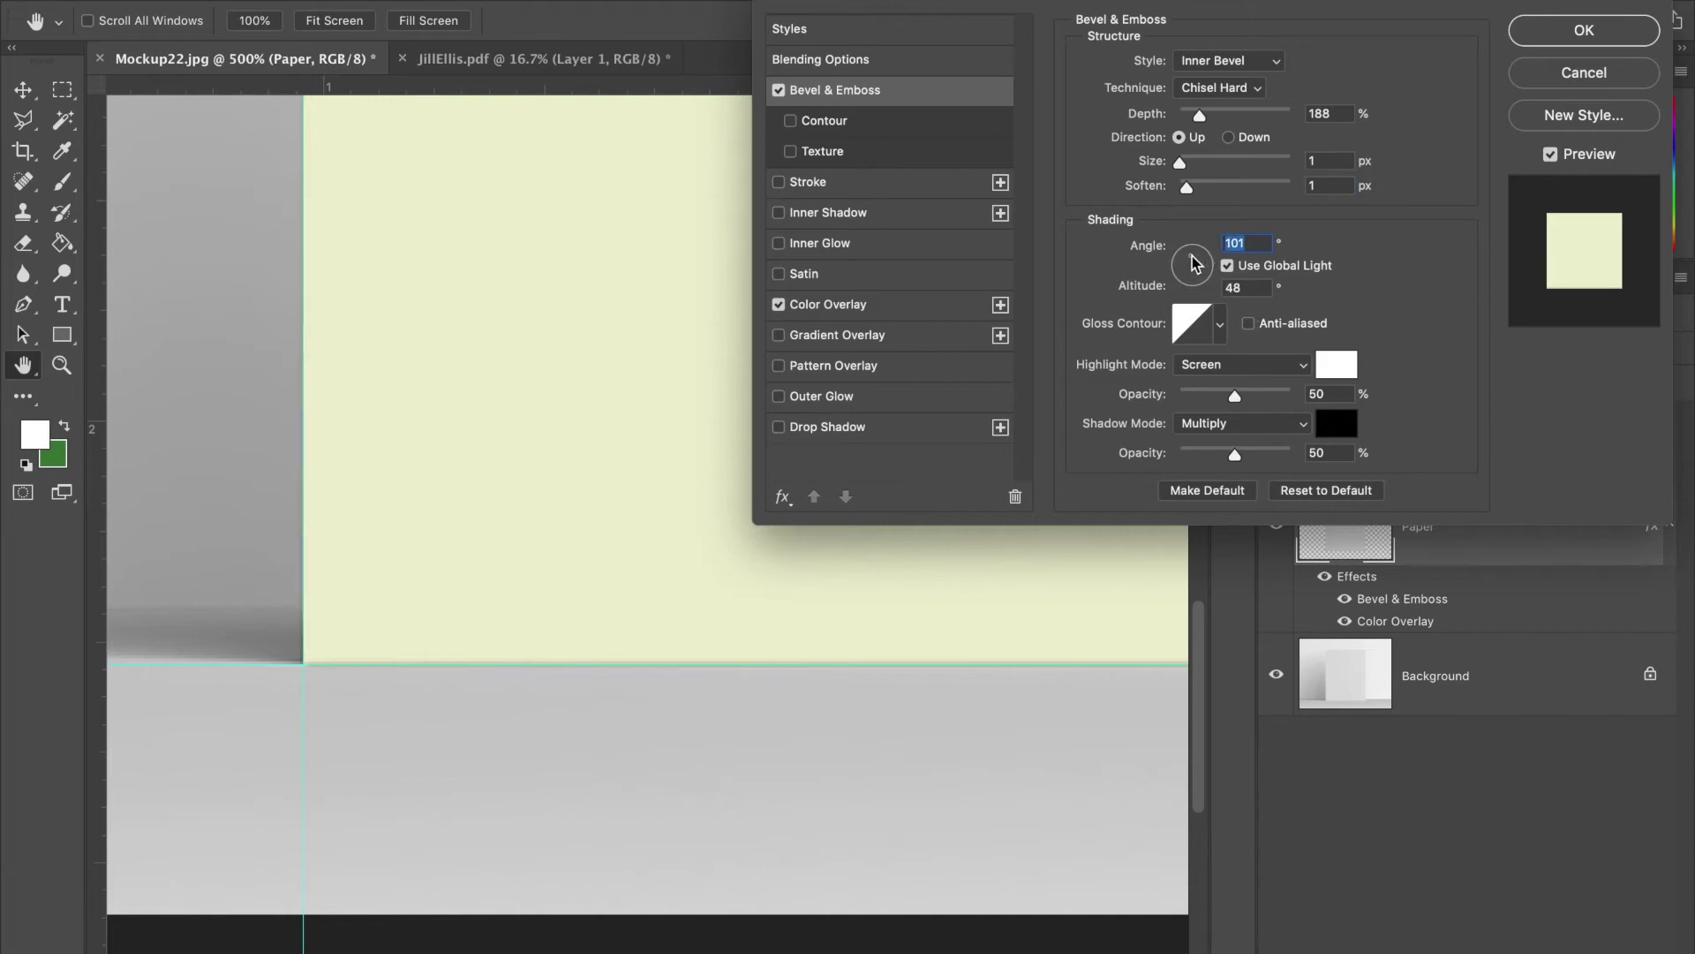
pyautogui.click(1206, 256)
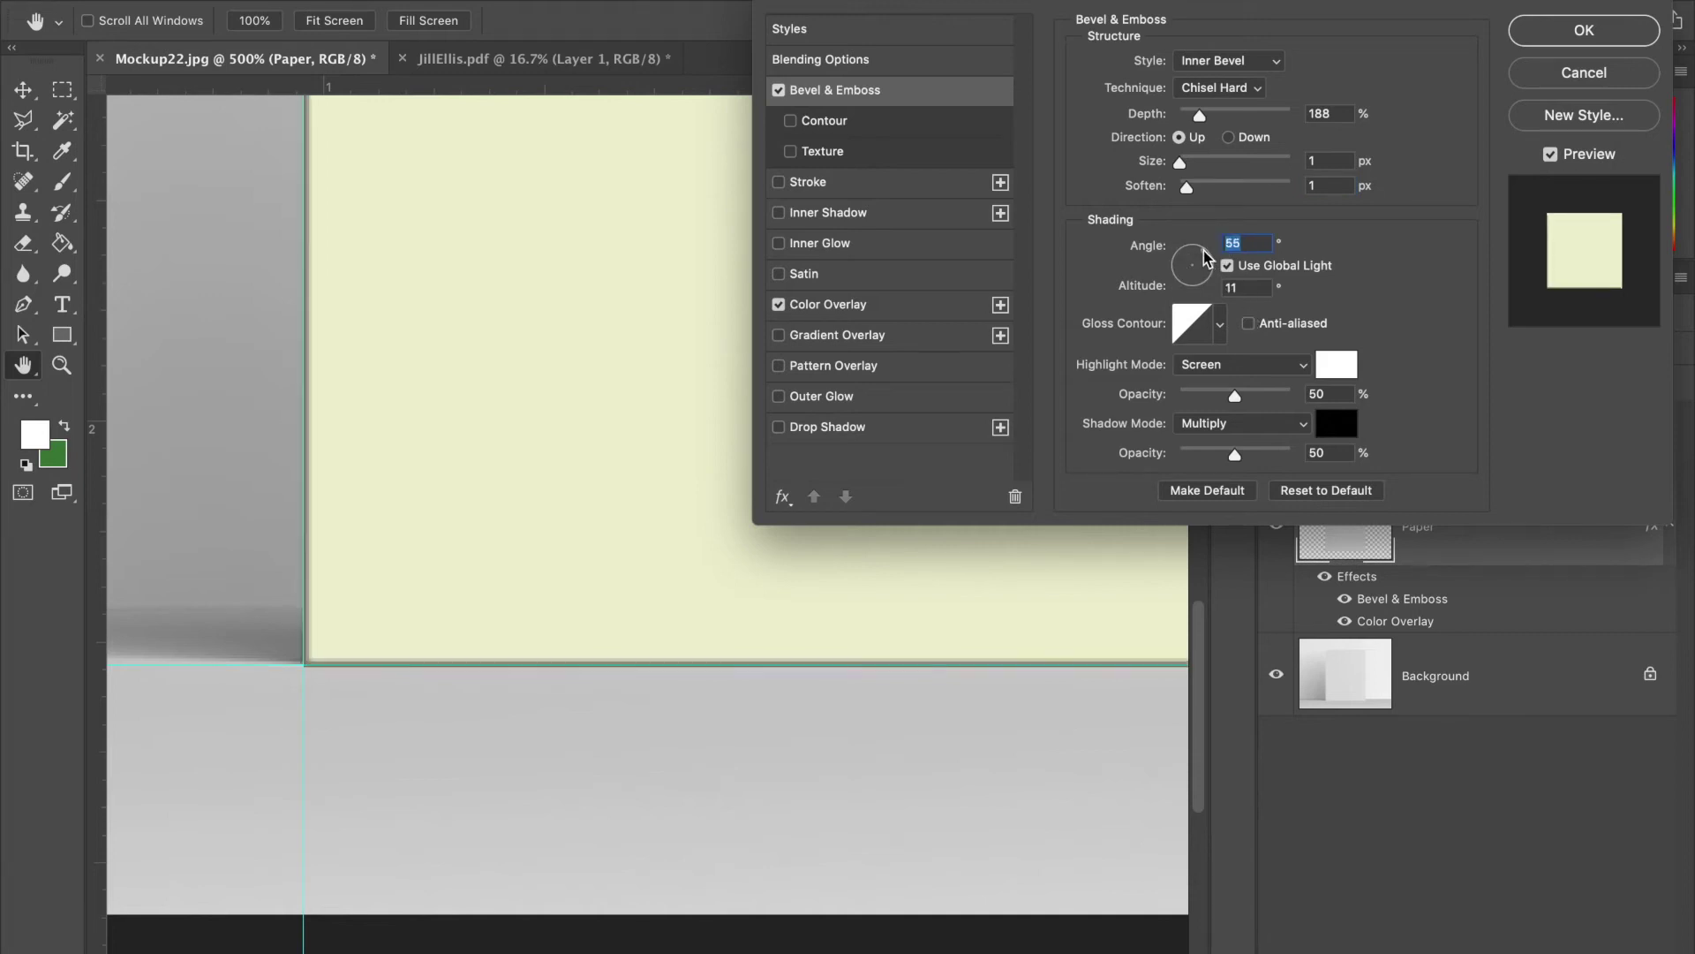
pyautogui.hscroll(-5, 390, 783)
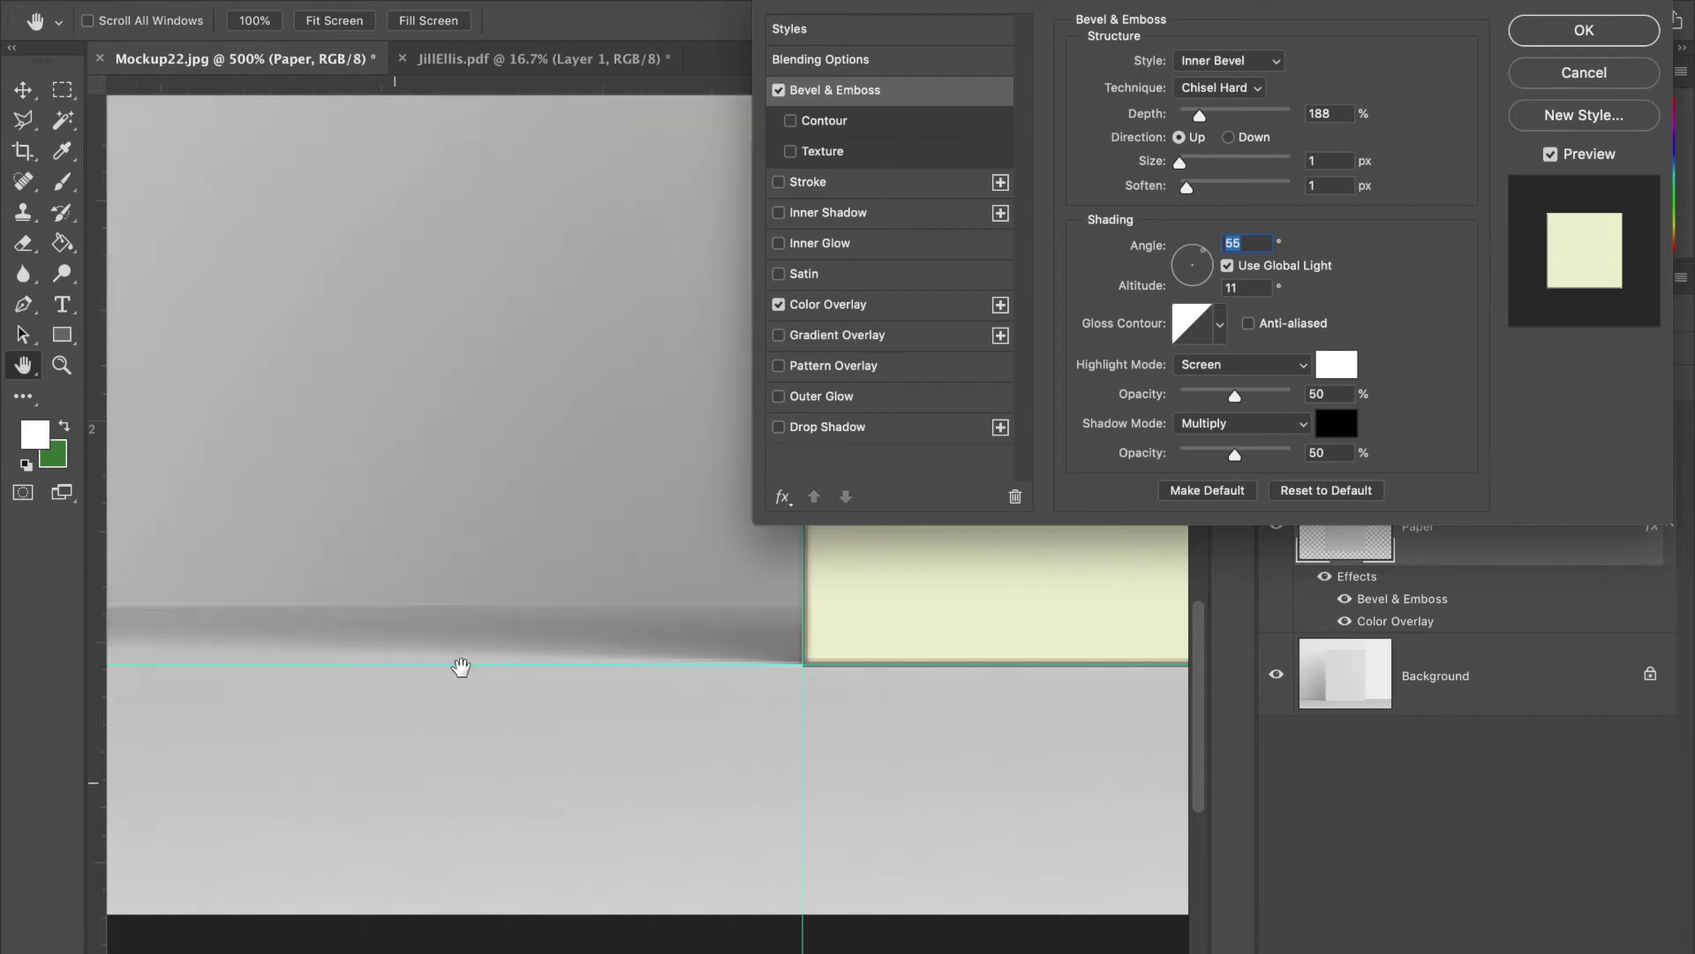
pyautogui.hscroll(3, 469, 660)
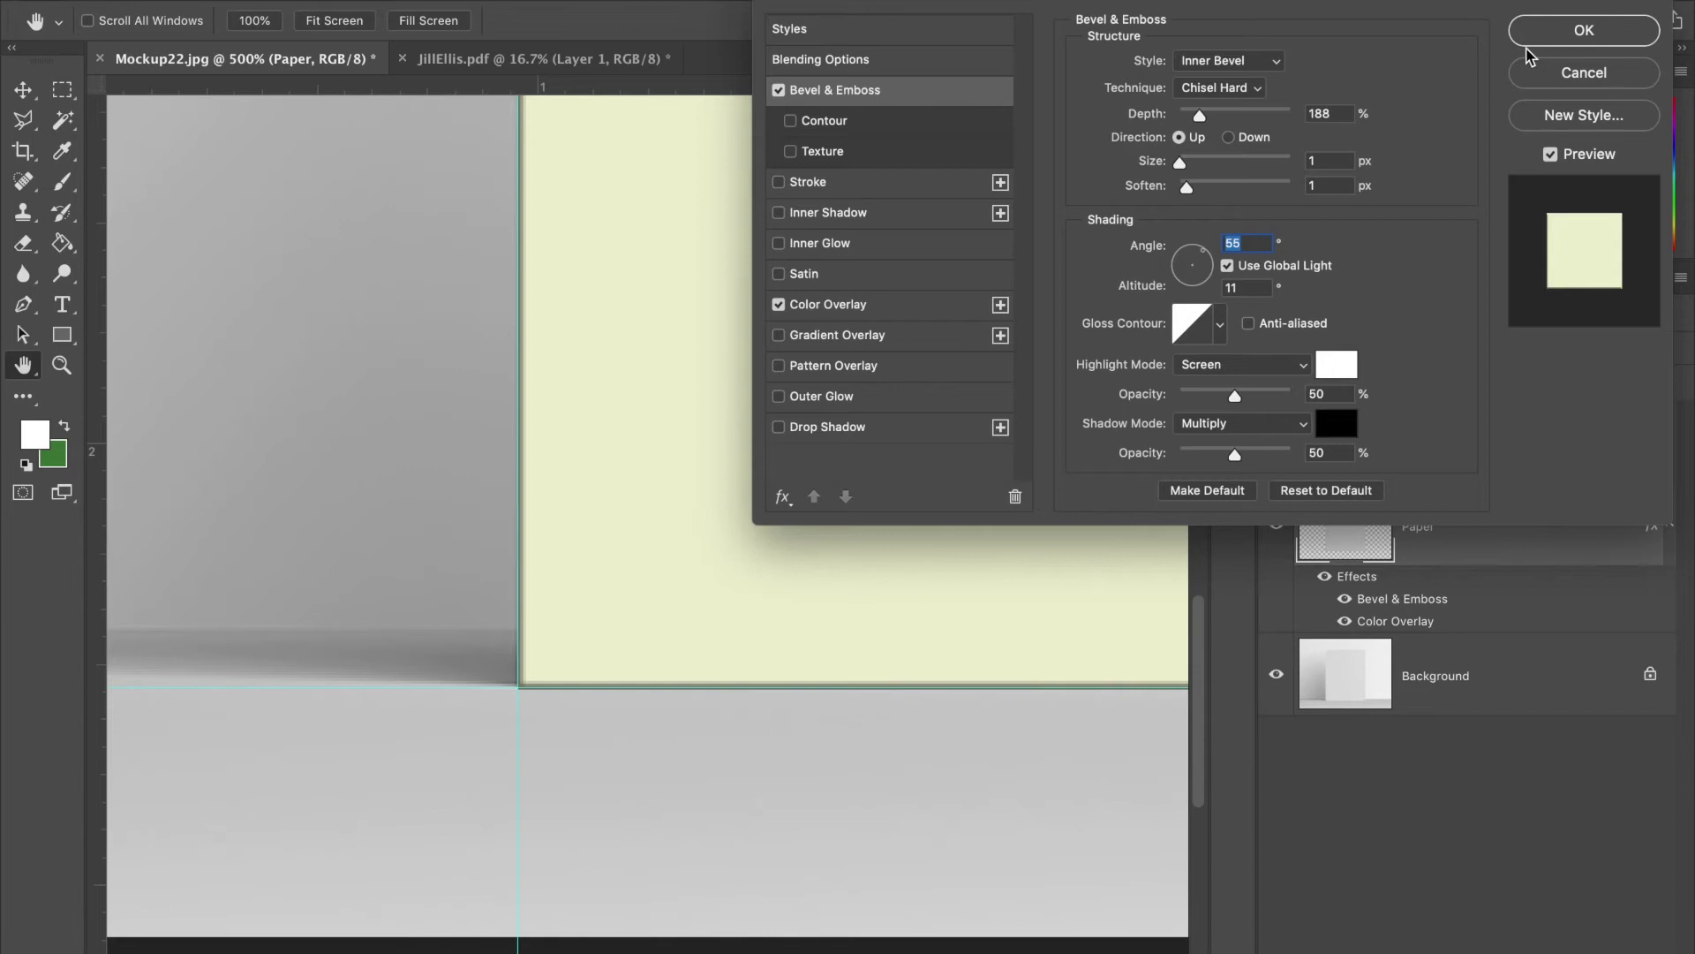
pyautogui.click(1547, 43)
# - Open the Paper layer's Layer Style and enable Outer Glow
pyautogui.hotkey('ctrl', '-')
pyautogui.hotkey('ctrl', '-')
pyautogui.hotkey('ctrl', '-')
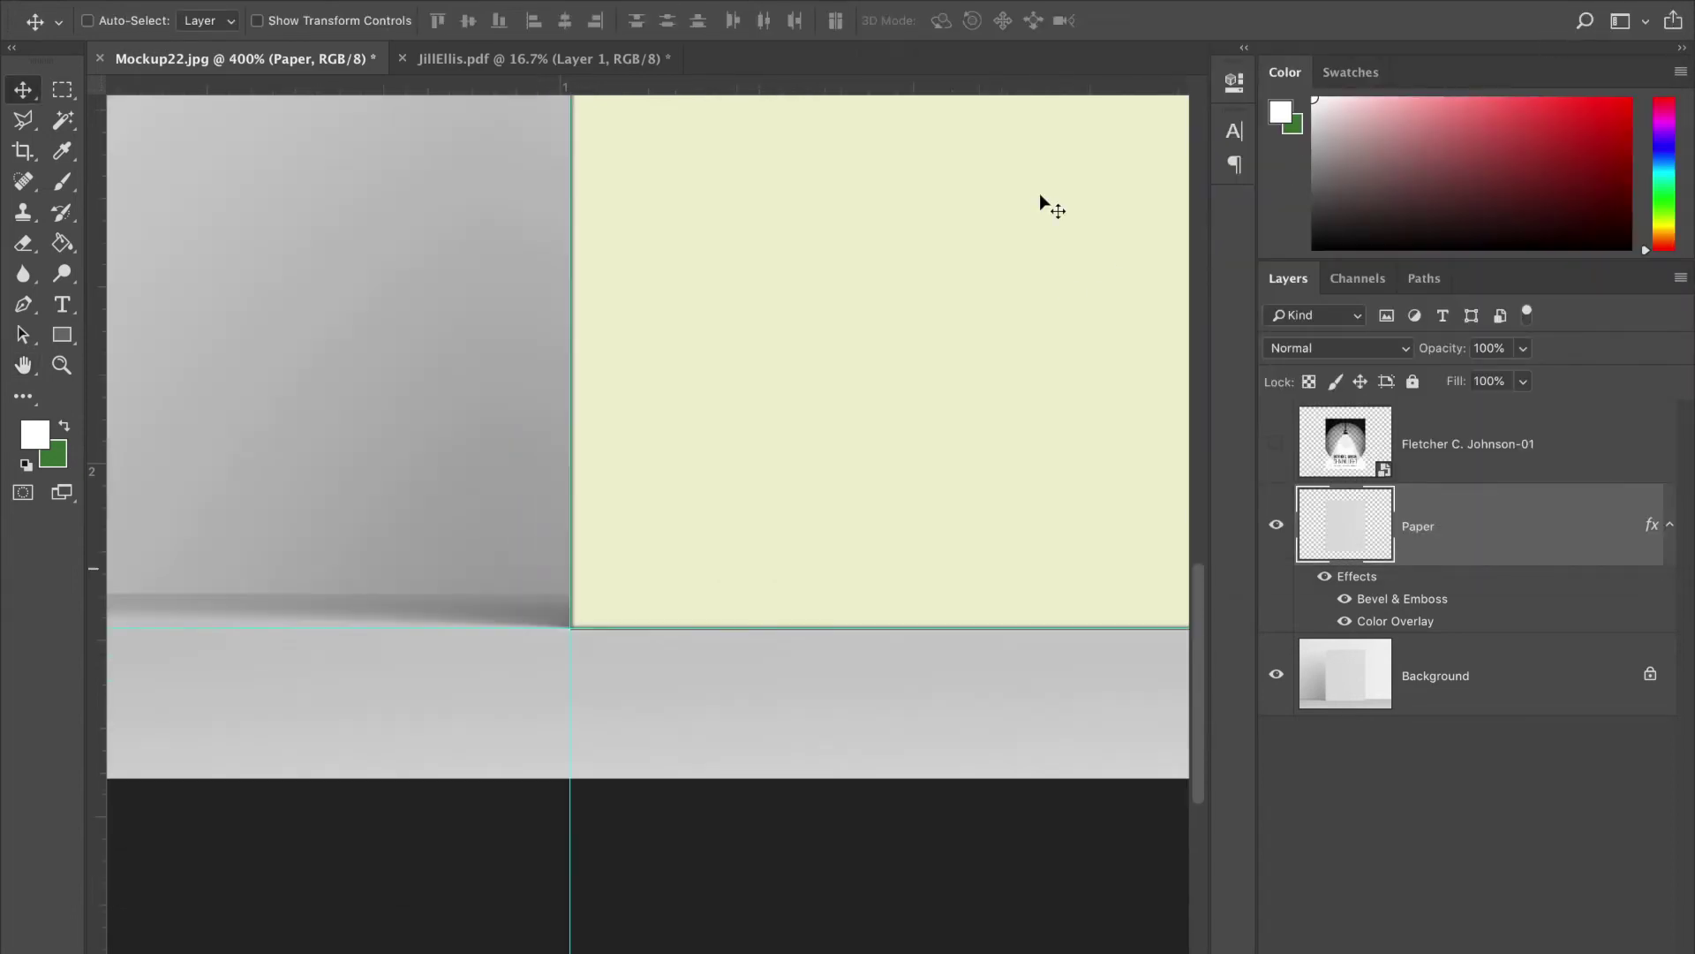
pyautogui.scroll(4, 1040, 193)
pyautogui.hscroll(3, 1040, 193)
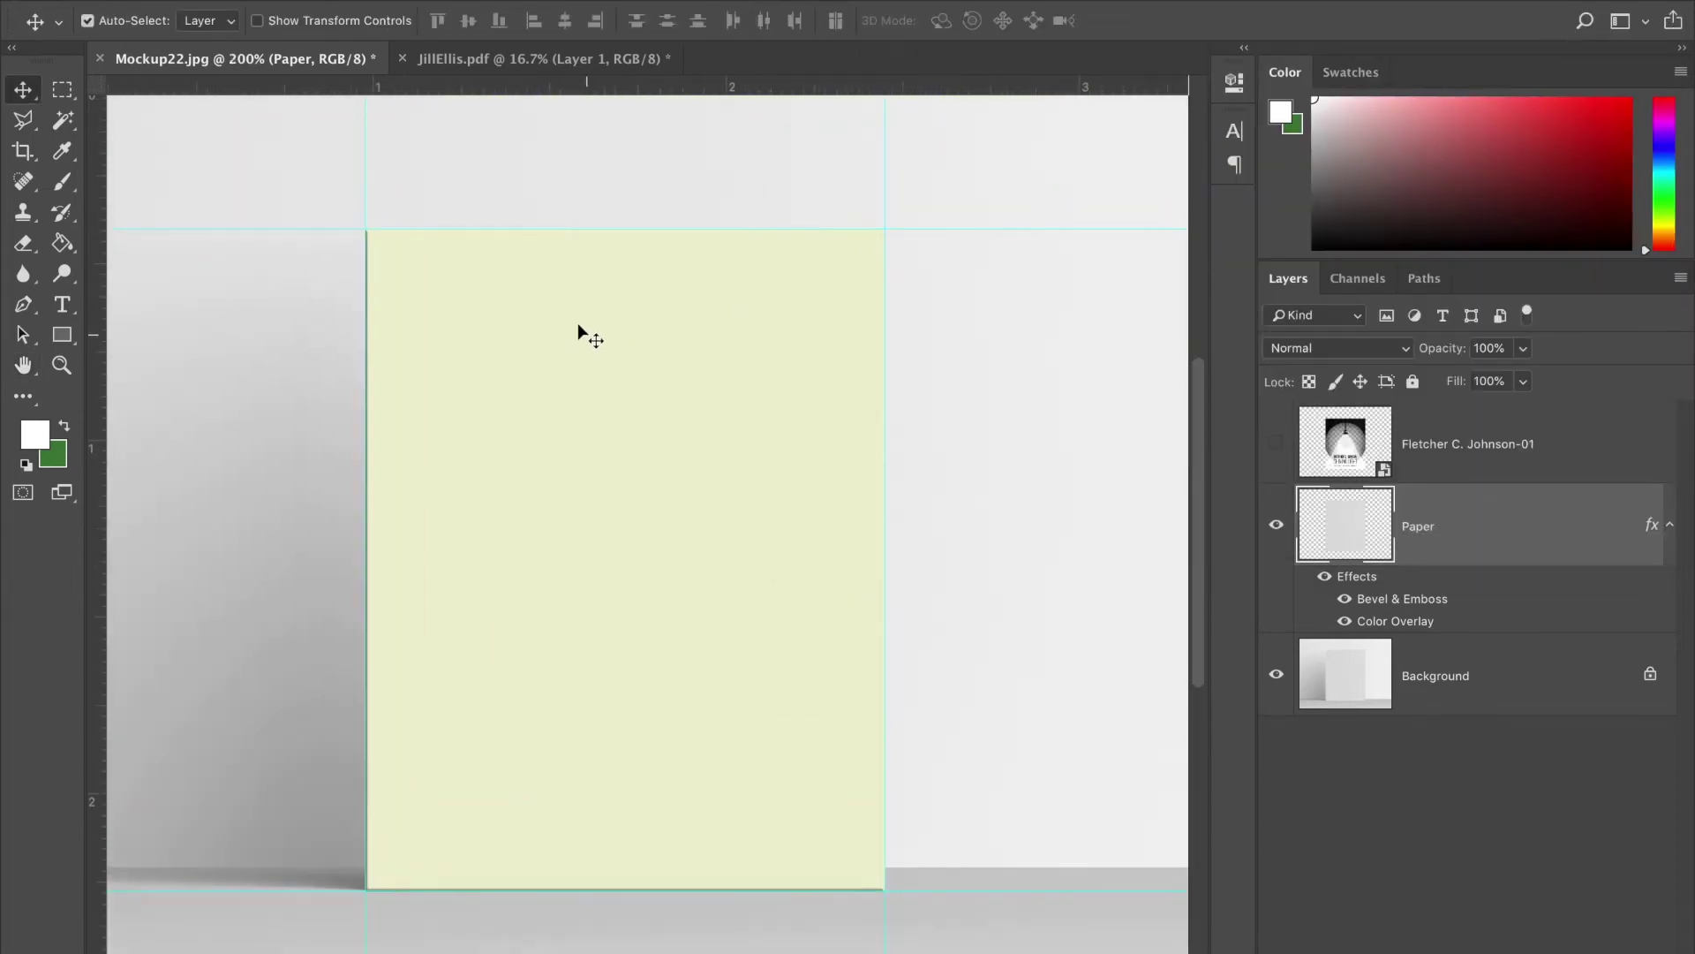
pyautogui.click(299, 406)
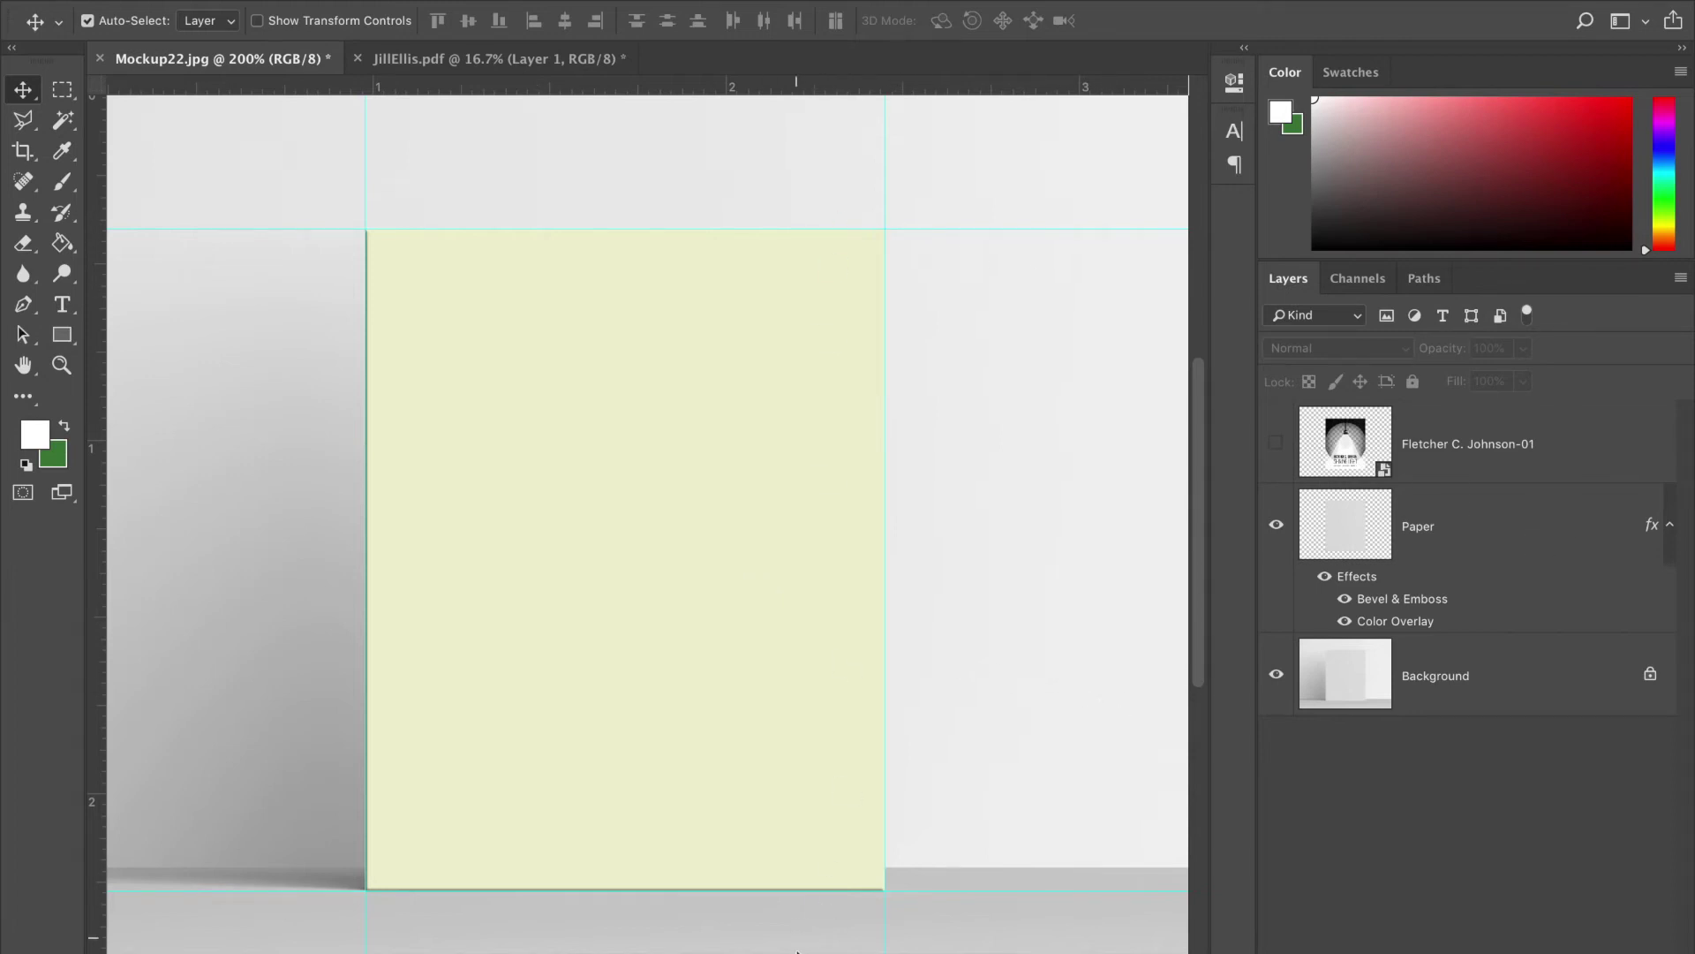
pyautogui.doubleClick(1514, 524)
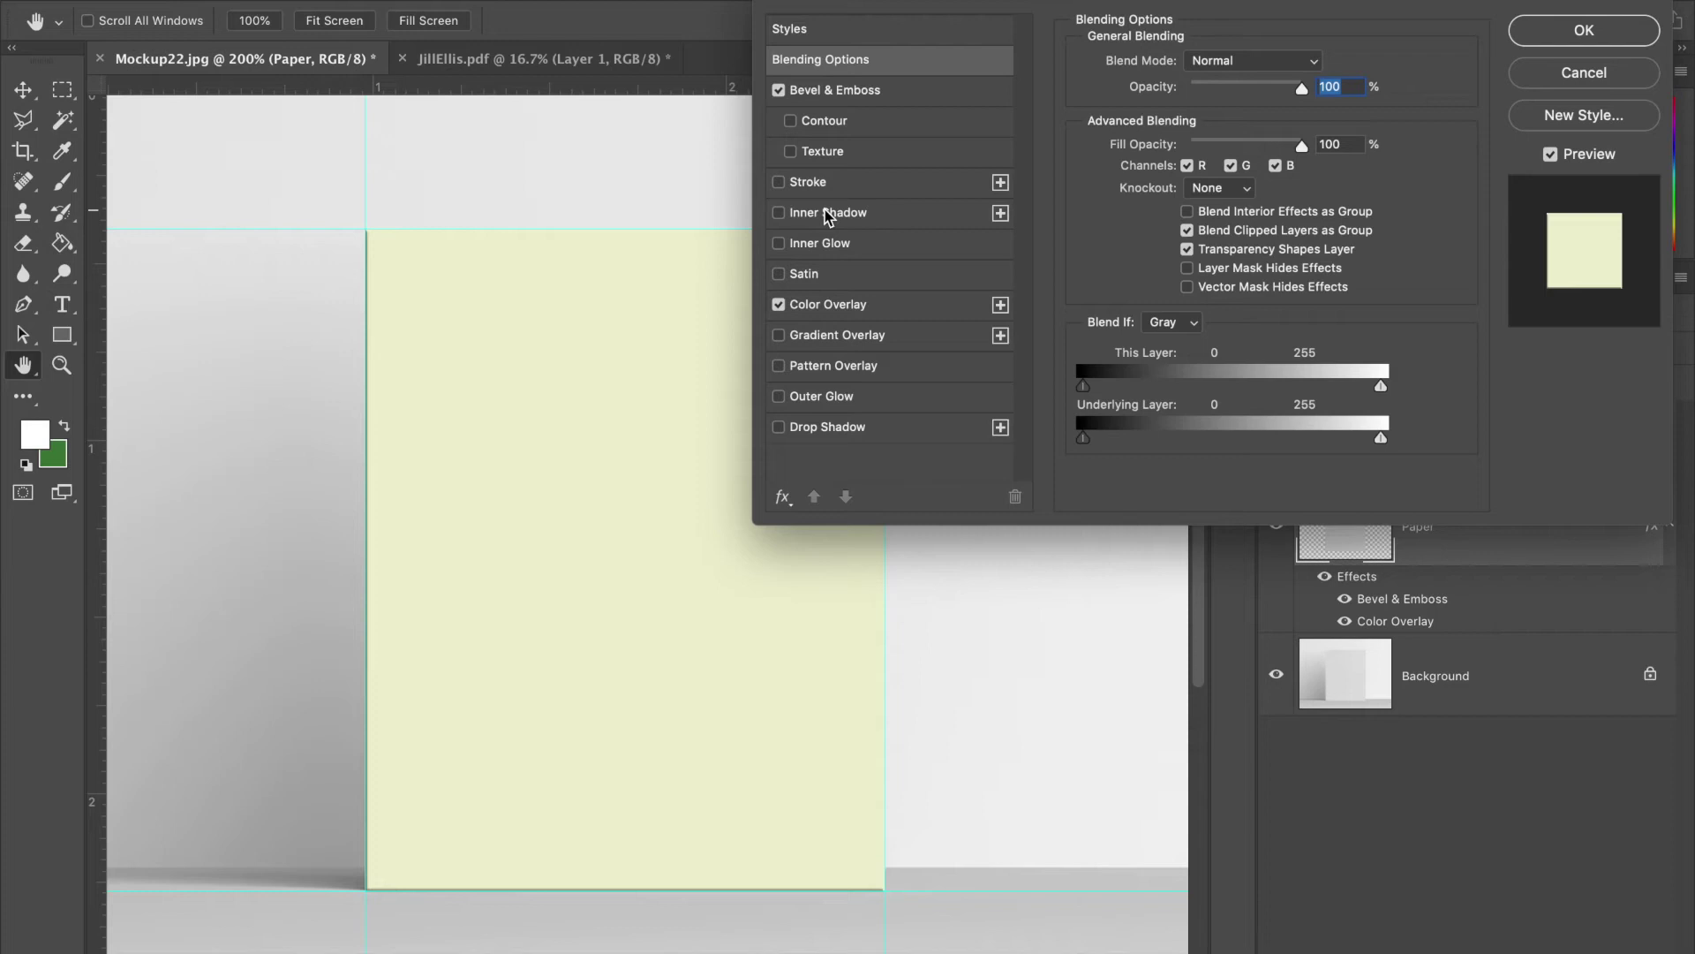
pyautogui.click(821, 398)
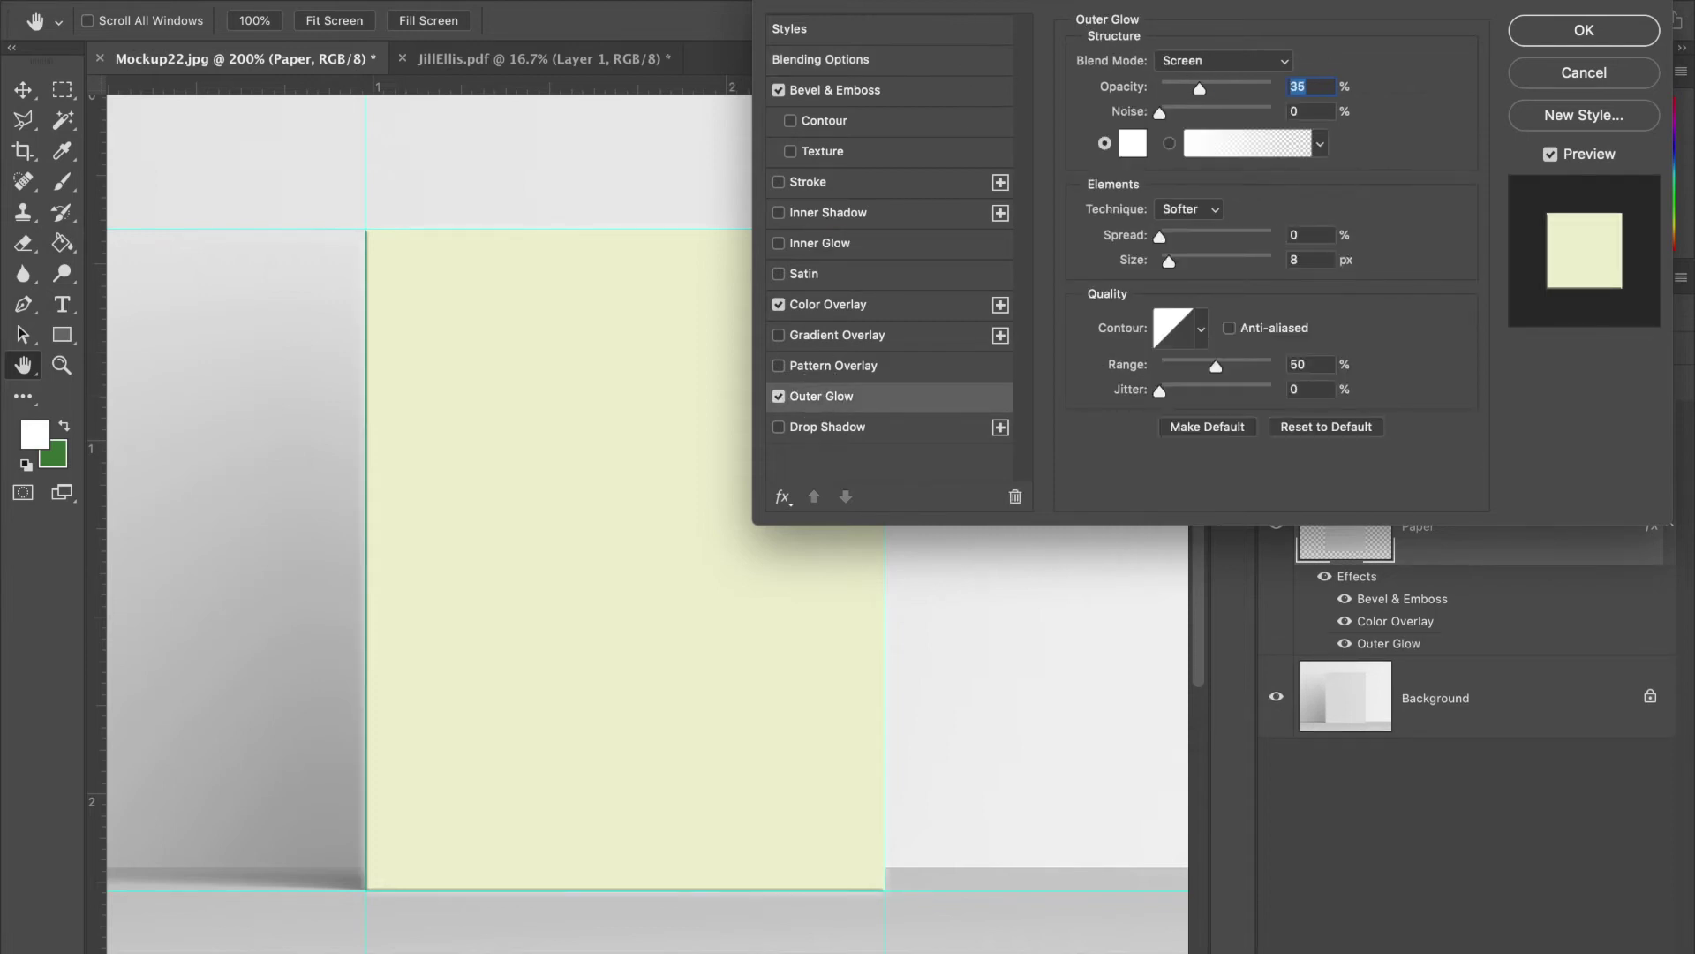
pyautogui.moveTo(1024, 7); pyautogui.dragTo(1184, 11)
# - Set the outer glow to black, Normal blend mode and 8% opacity, then apply
pyautogui.click(1289, 150)
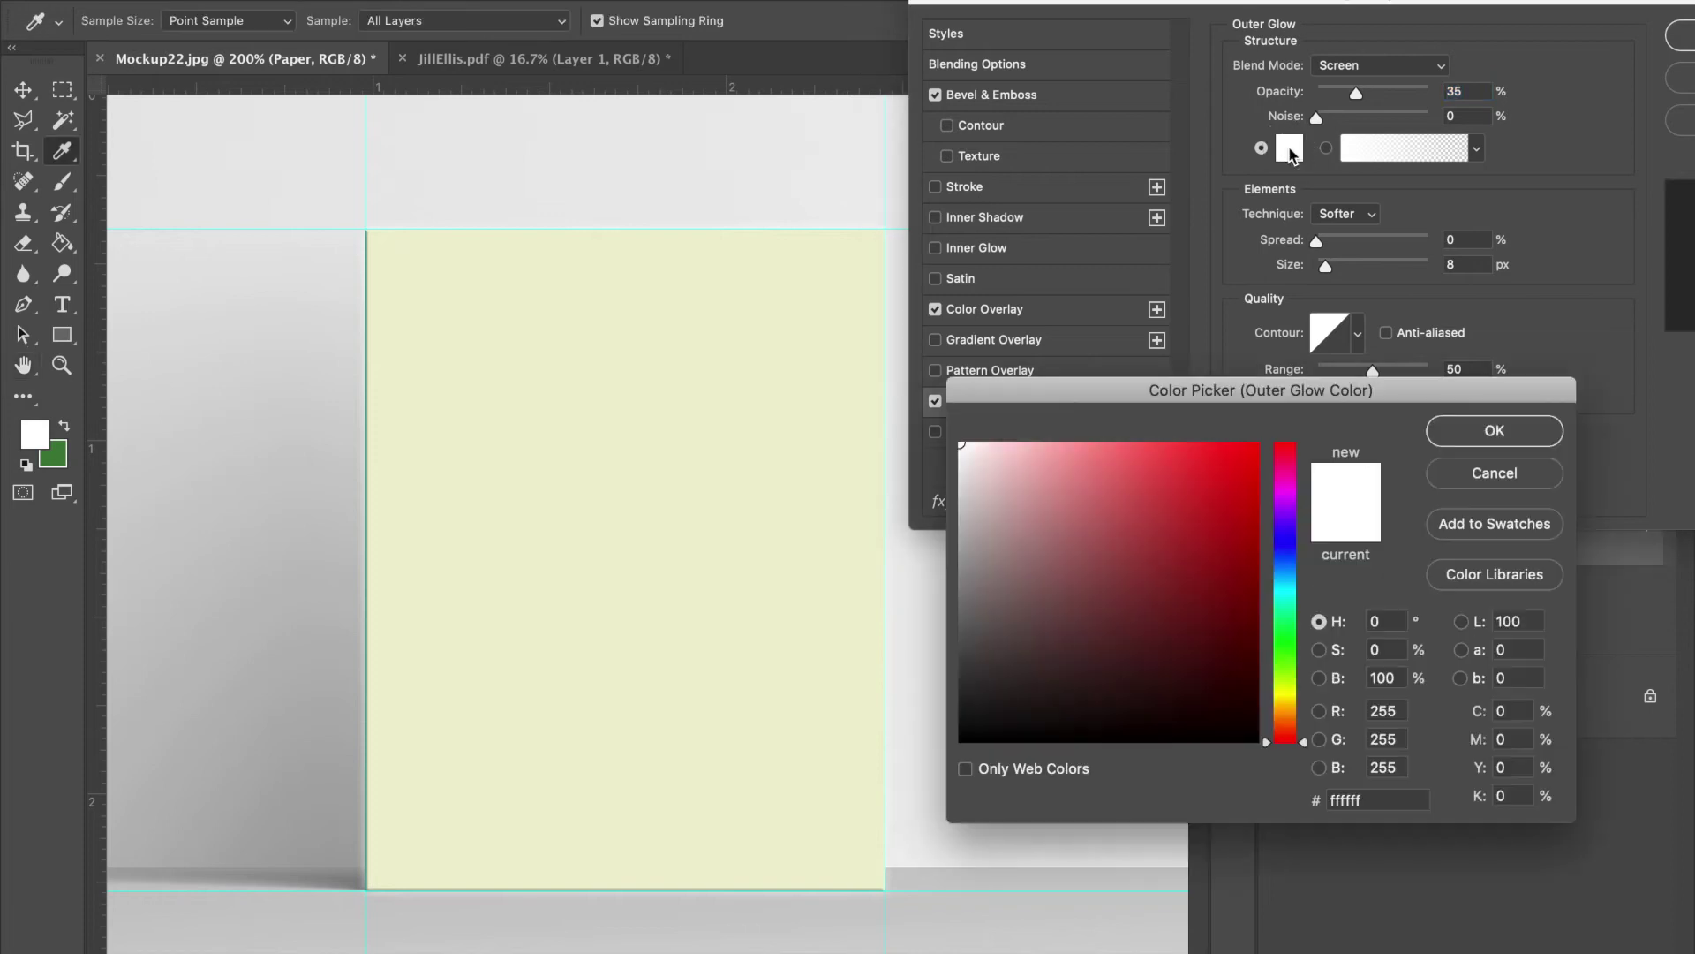
pyautogui.moveTo(1116, 553)
pyautogui.mouseDown()
pyautogui.moveTo(969, 707)
pyautogui.moveTo(961, 741)
pyautogui.mouseUp()
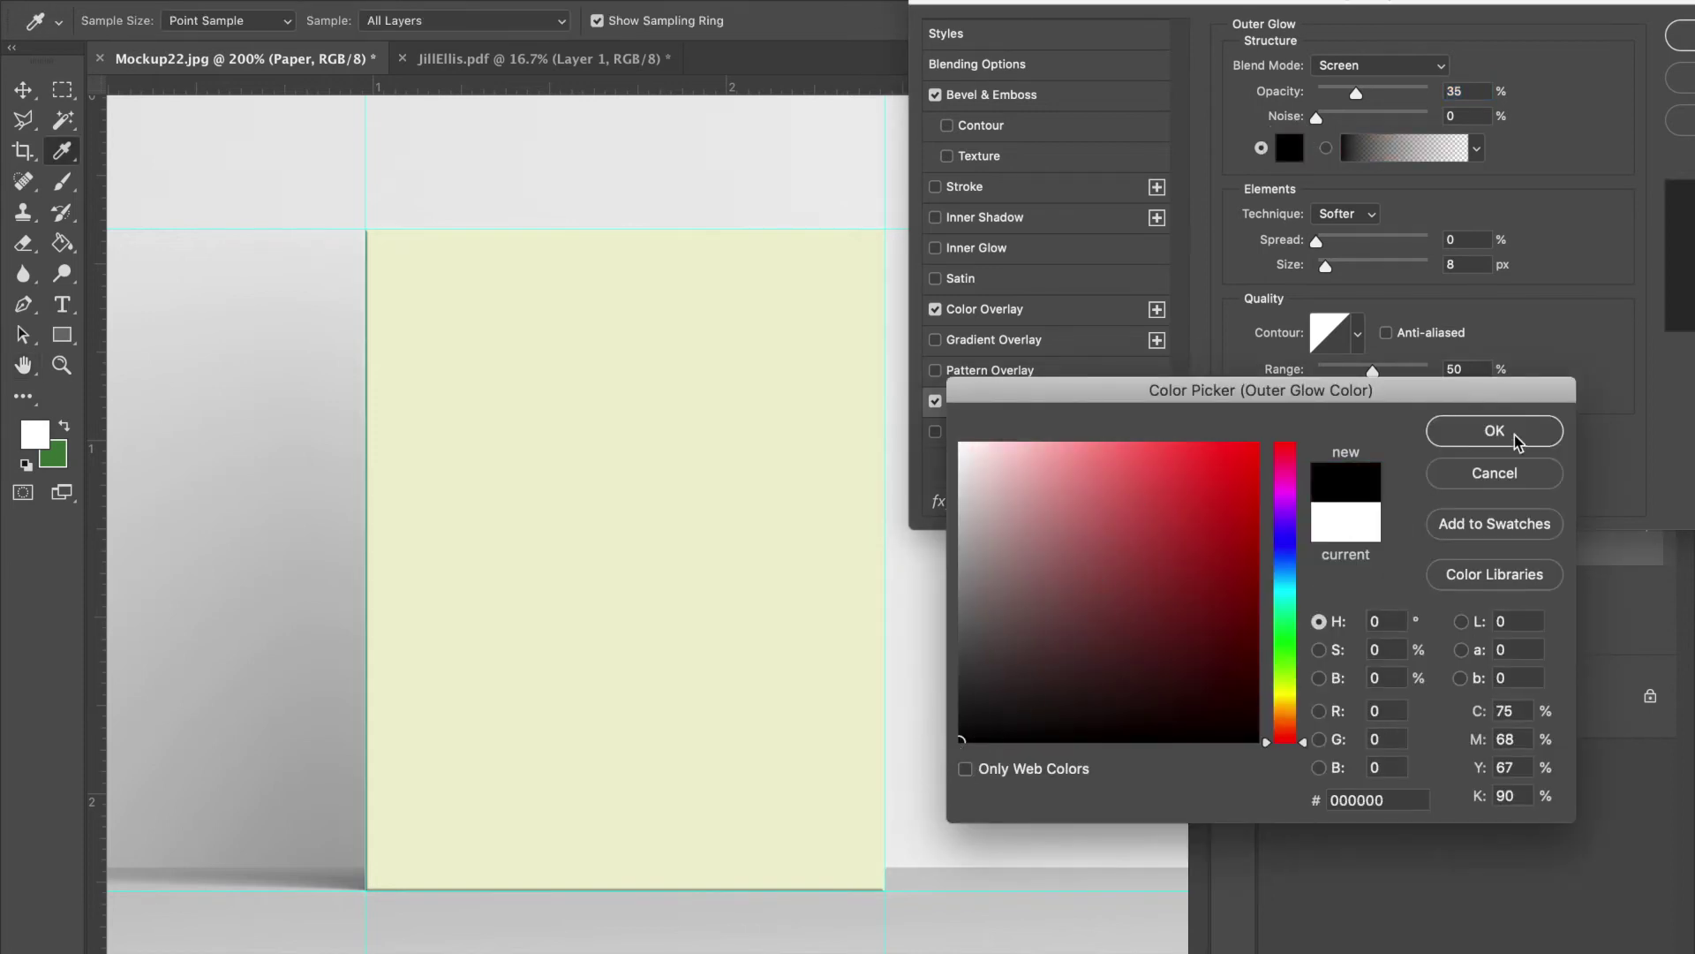
pyautogui.click(1535, 430)
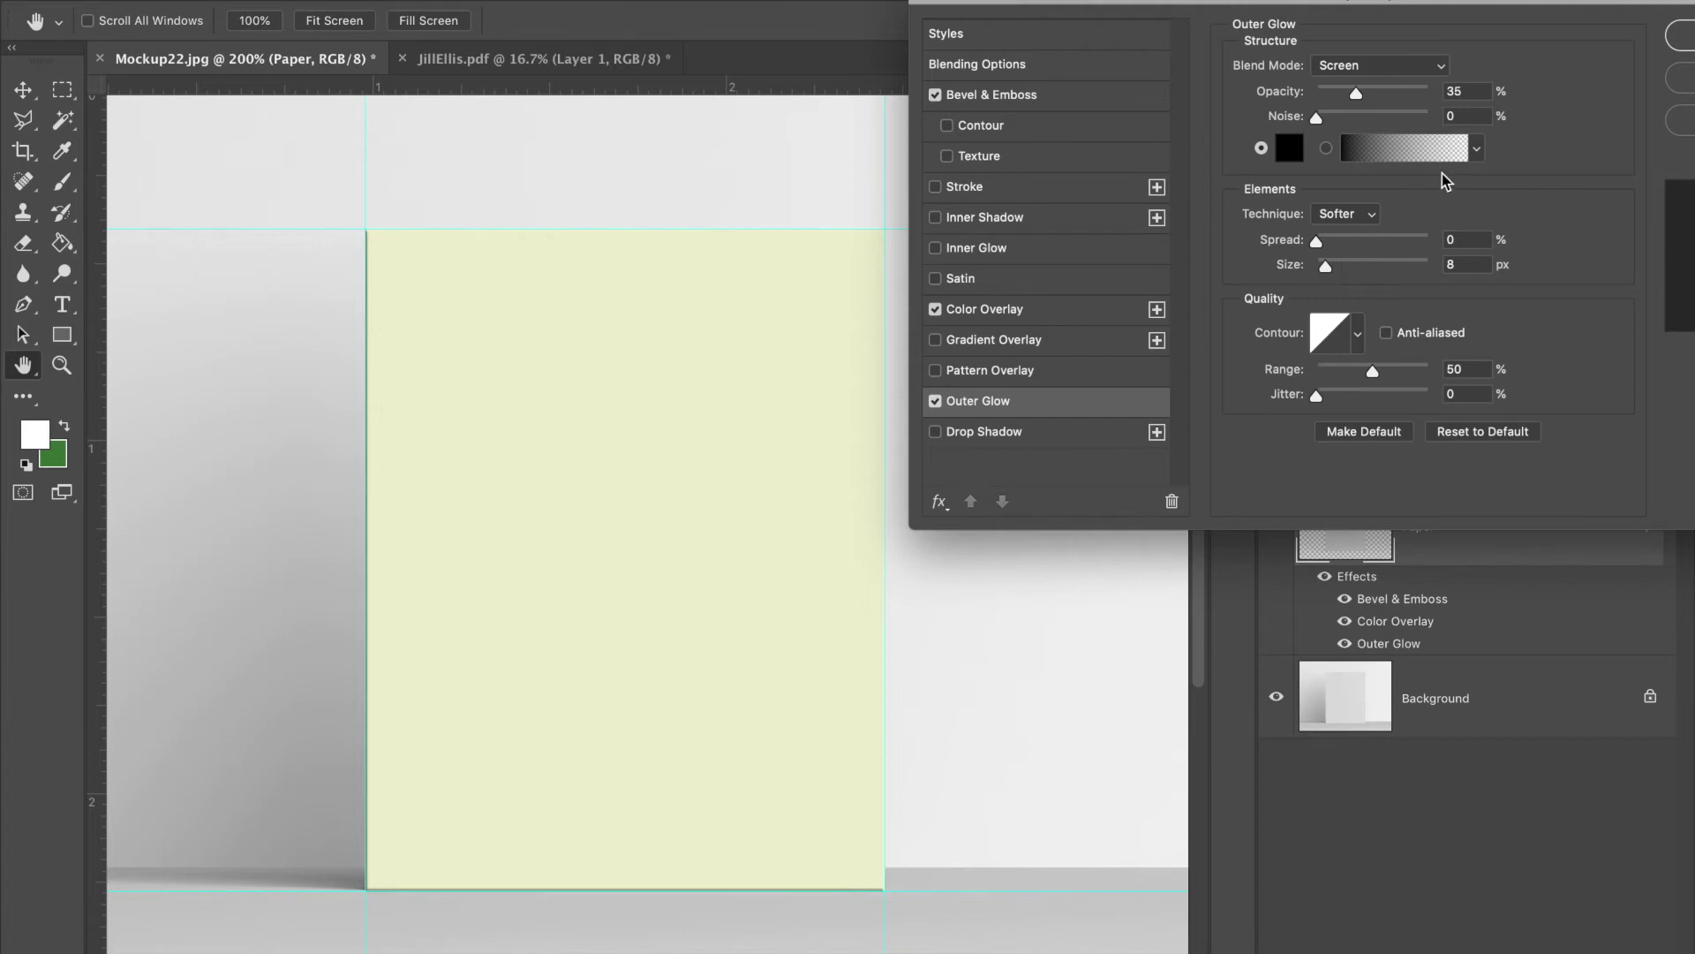
pyautogui.click(1396, 66)
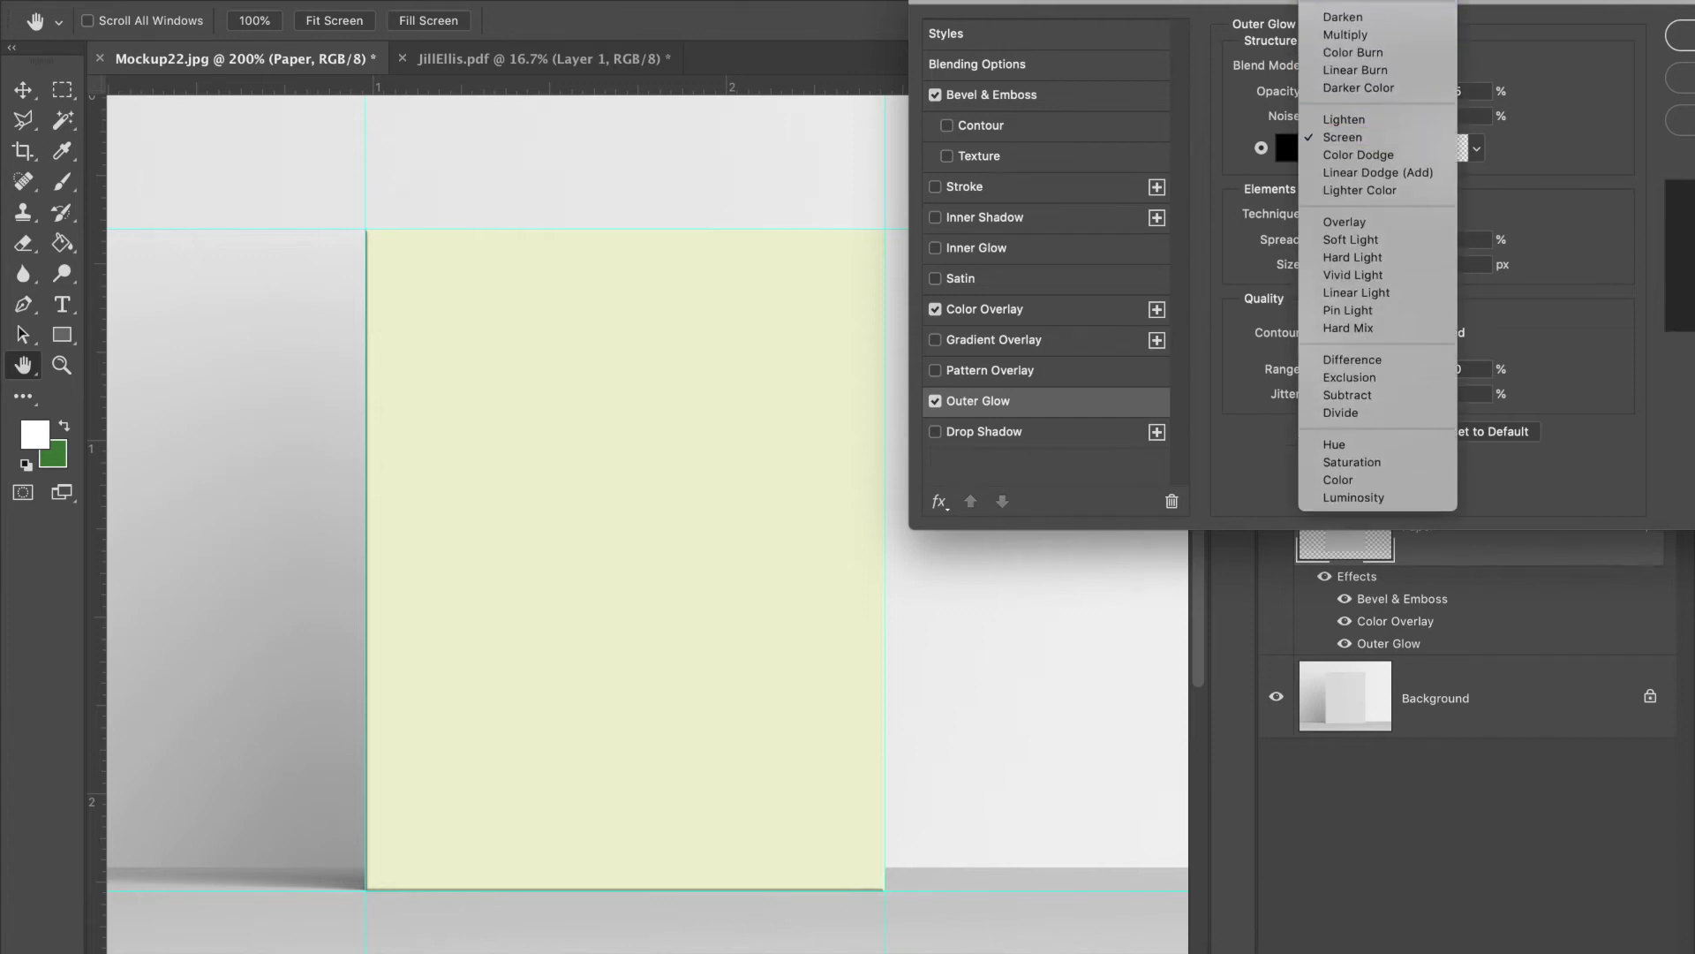
pyautogui.click(1351, 10)
pyautogui.hscroll(3, 828, 221)
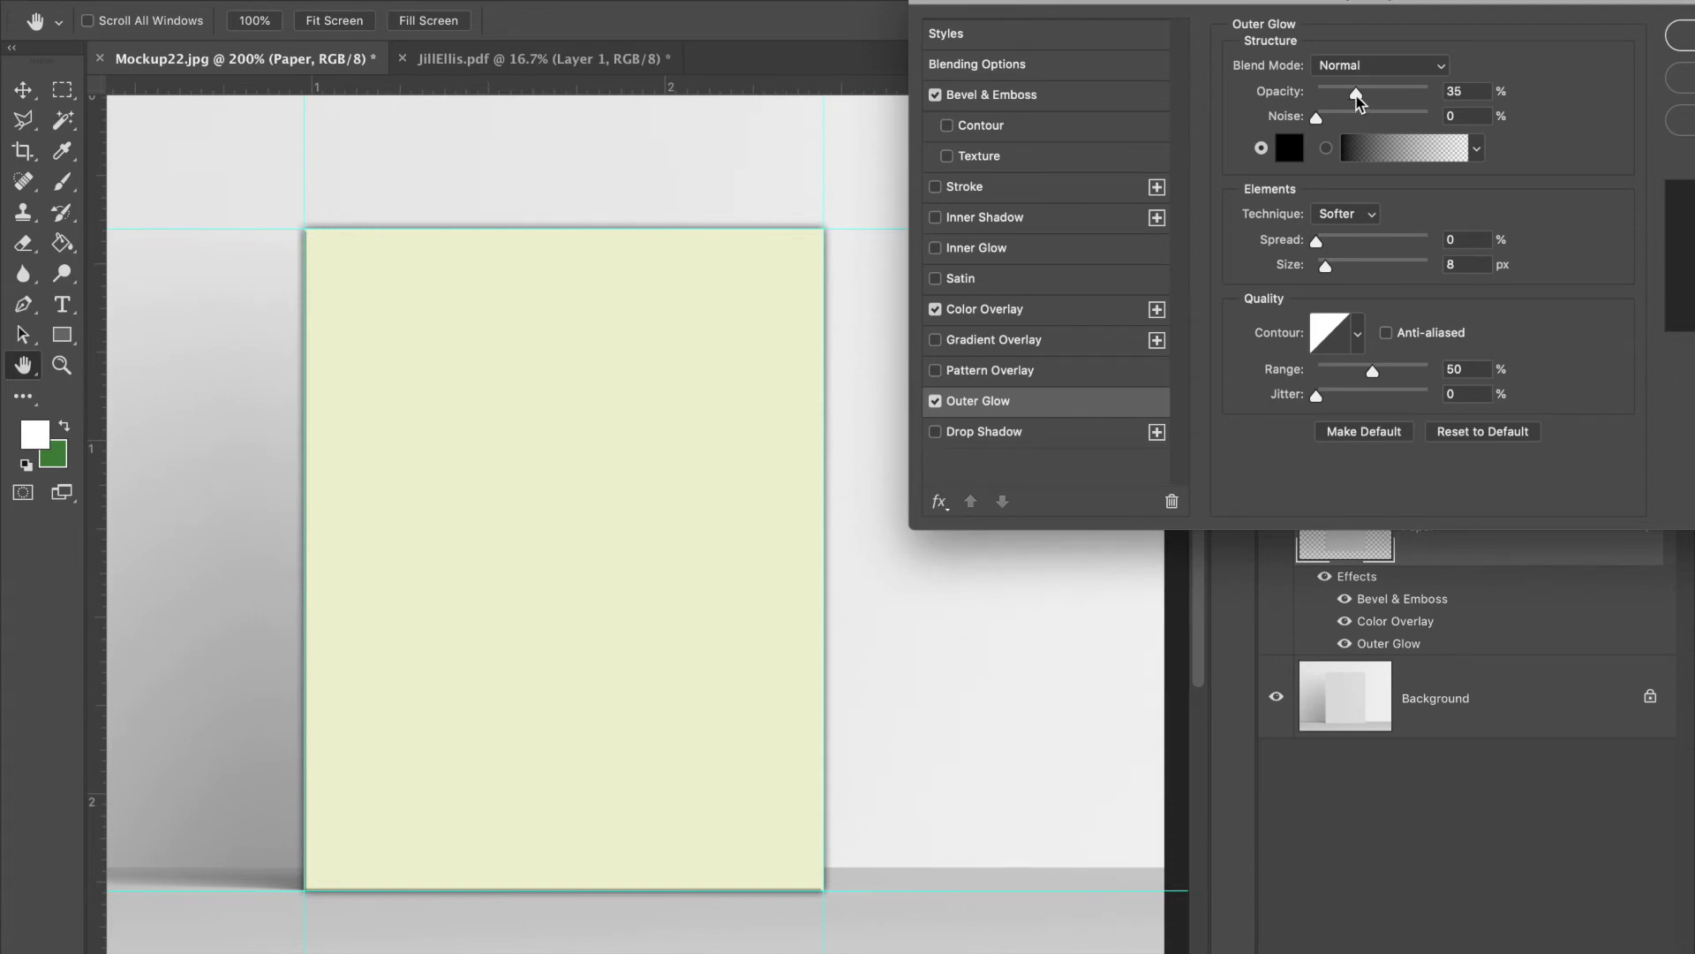
pyautogui.moveTo(1357, 100); pyautogui.dragTo(1328, 99)
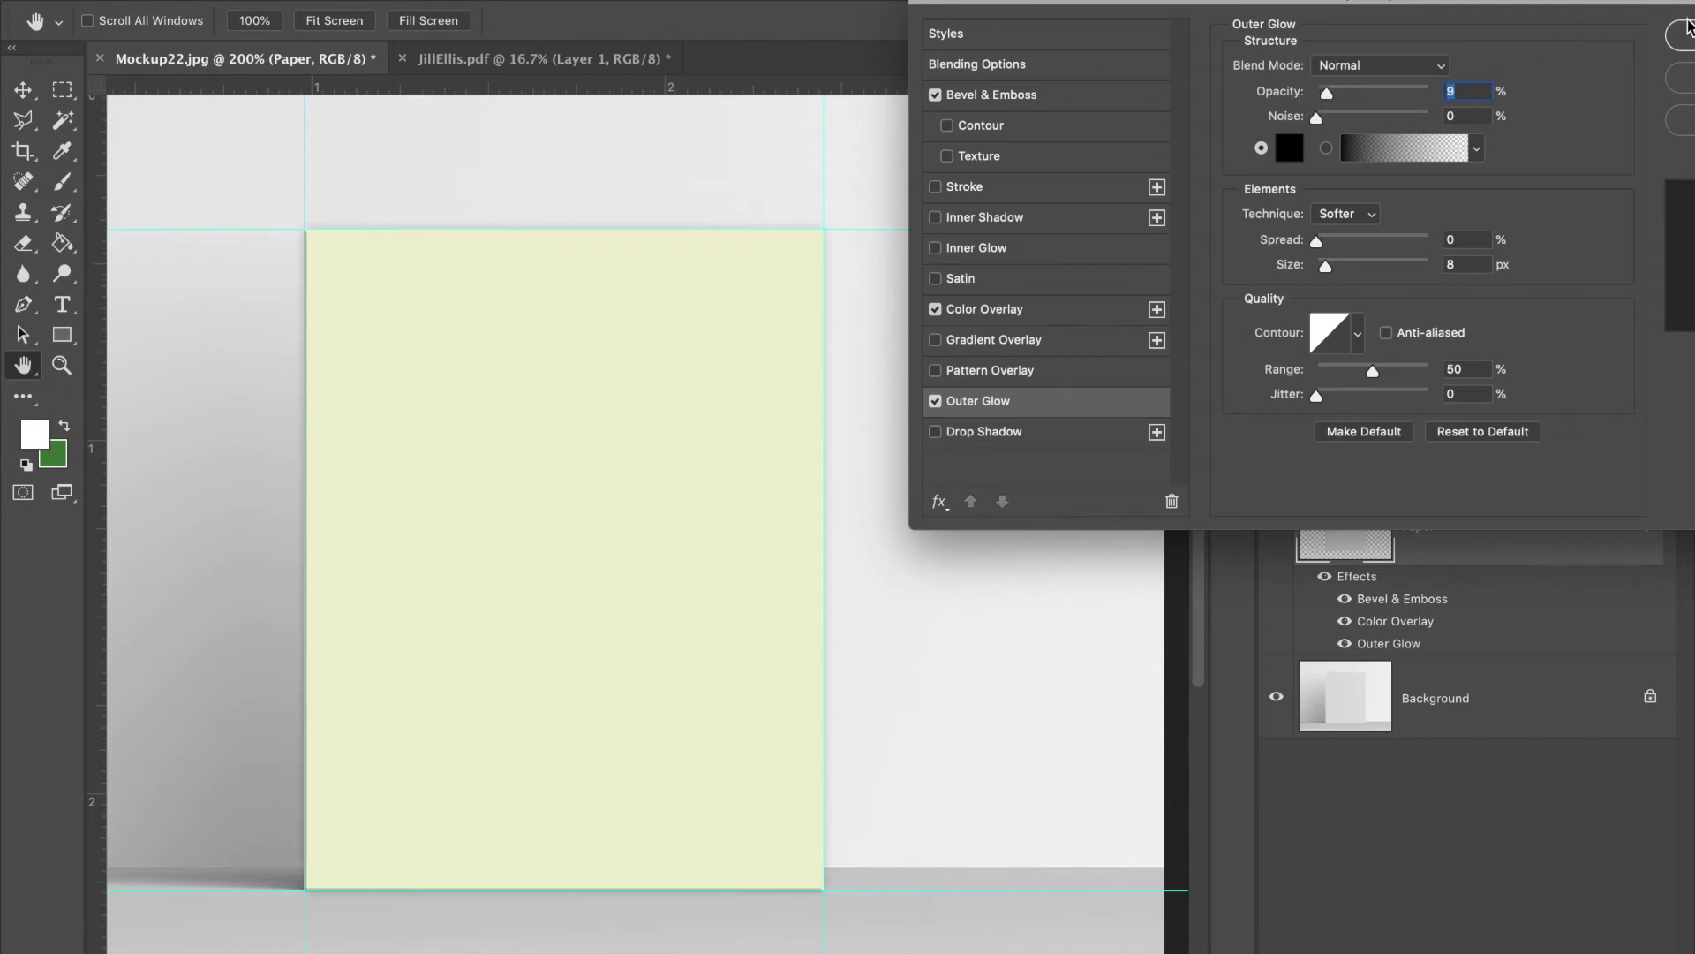
pyautogui.click(1684, 35)
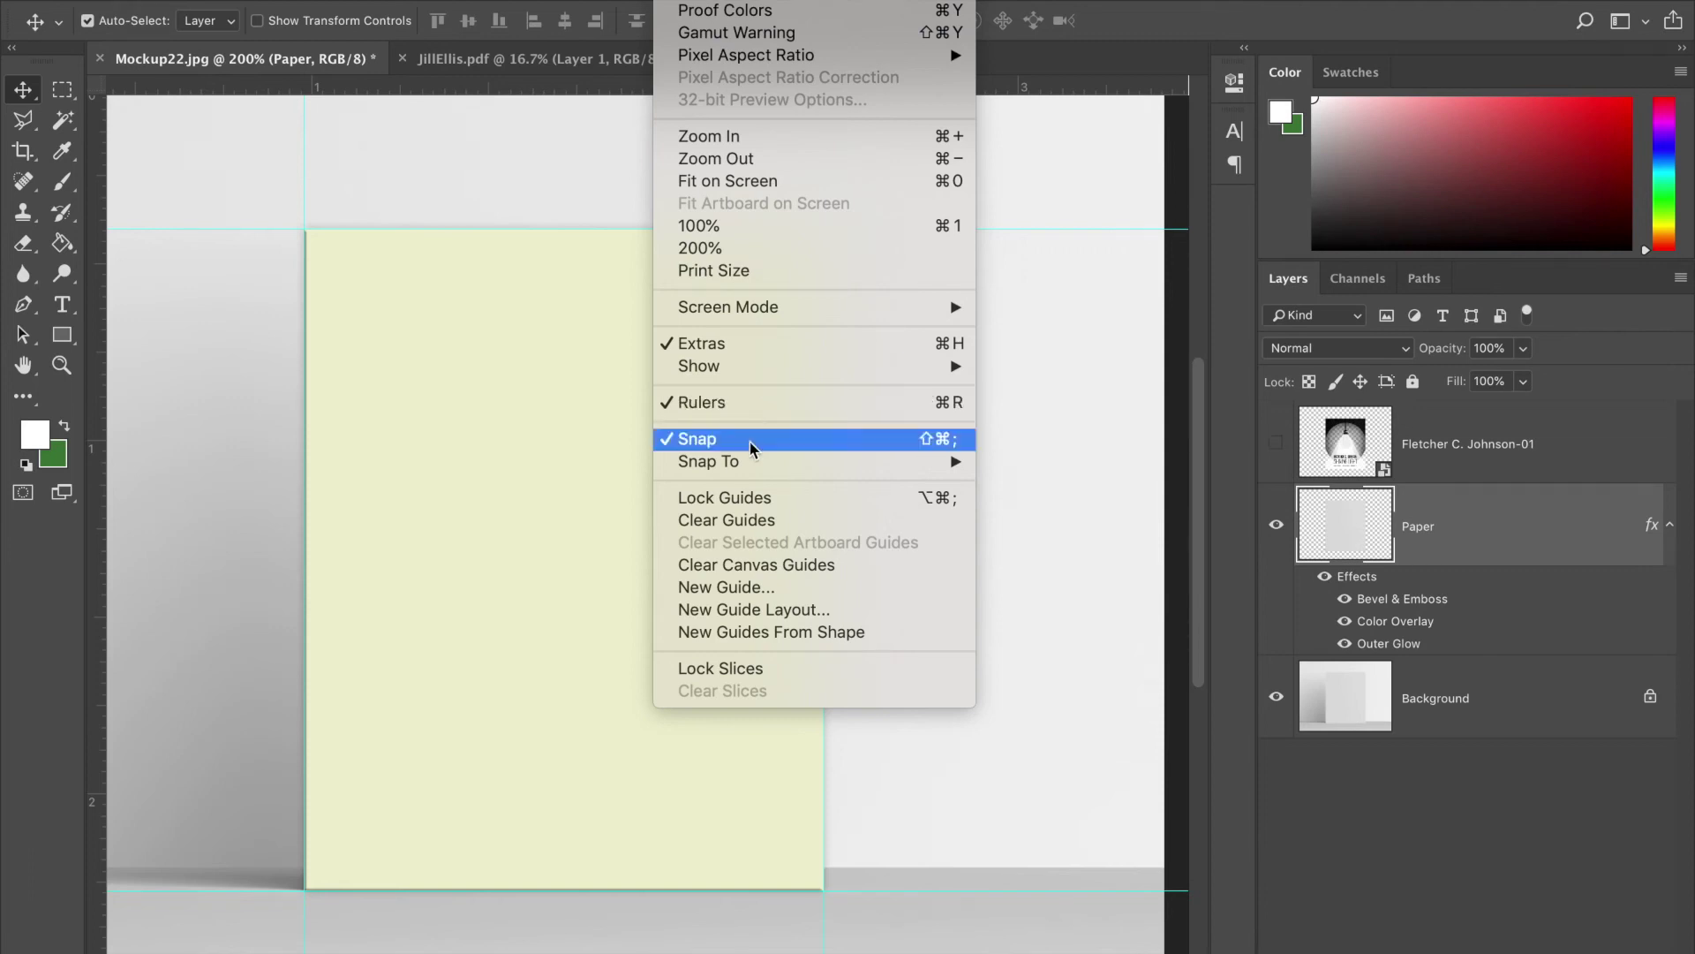
# - Clear all guides and zoom to 400% on the paper
pyautogui.click(752, 520)
pyautogui.scroll(-2, 752, 520)
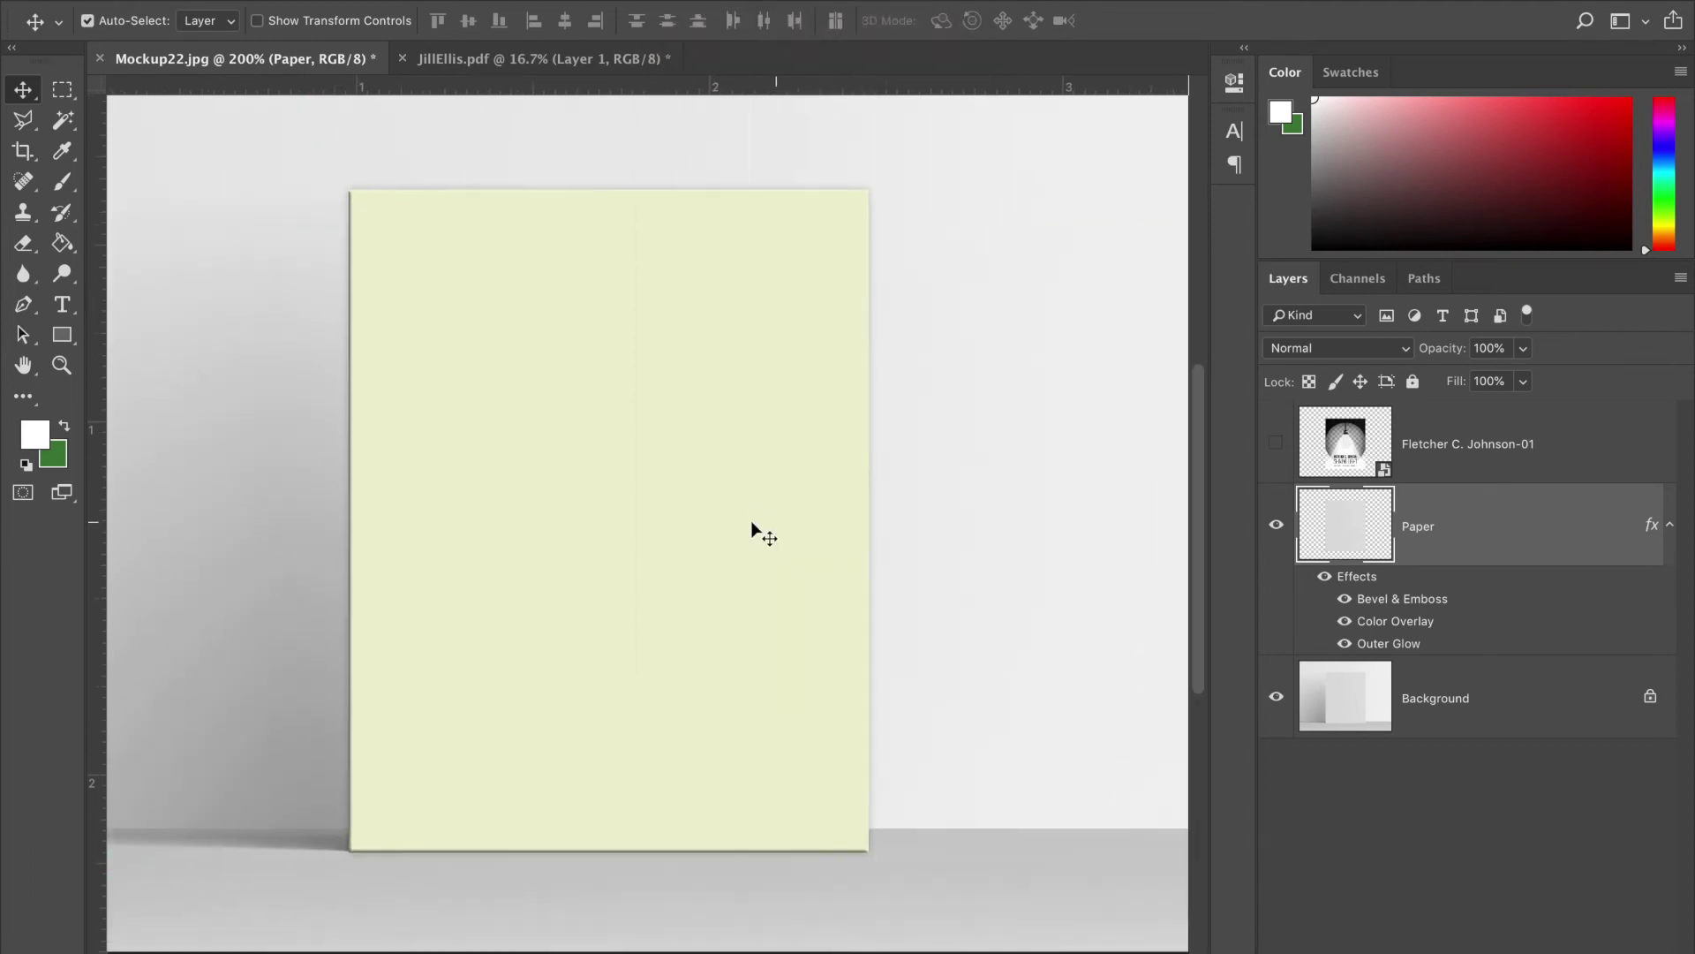
pyautogui.hotkey('ctrl', '+')
pyautogui.hotkey('ctrl', '+')
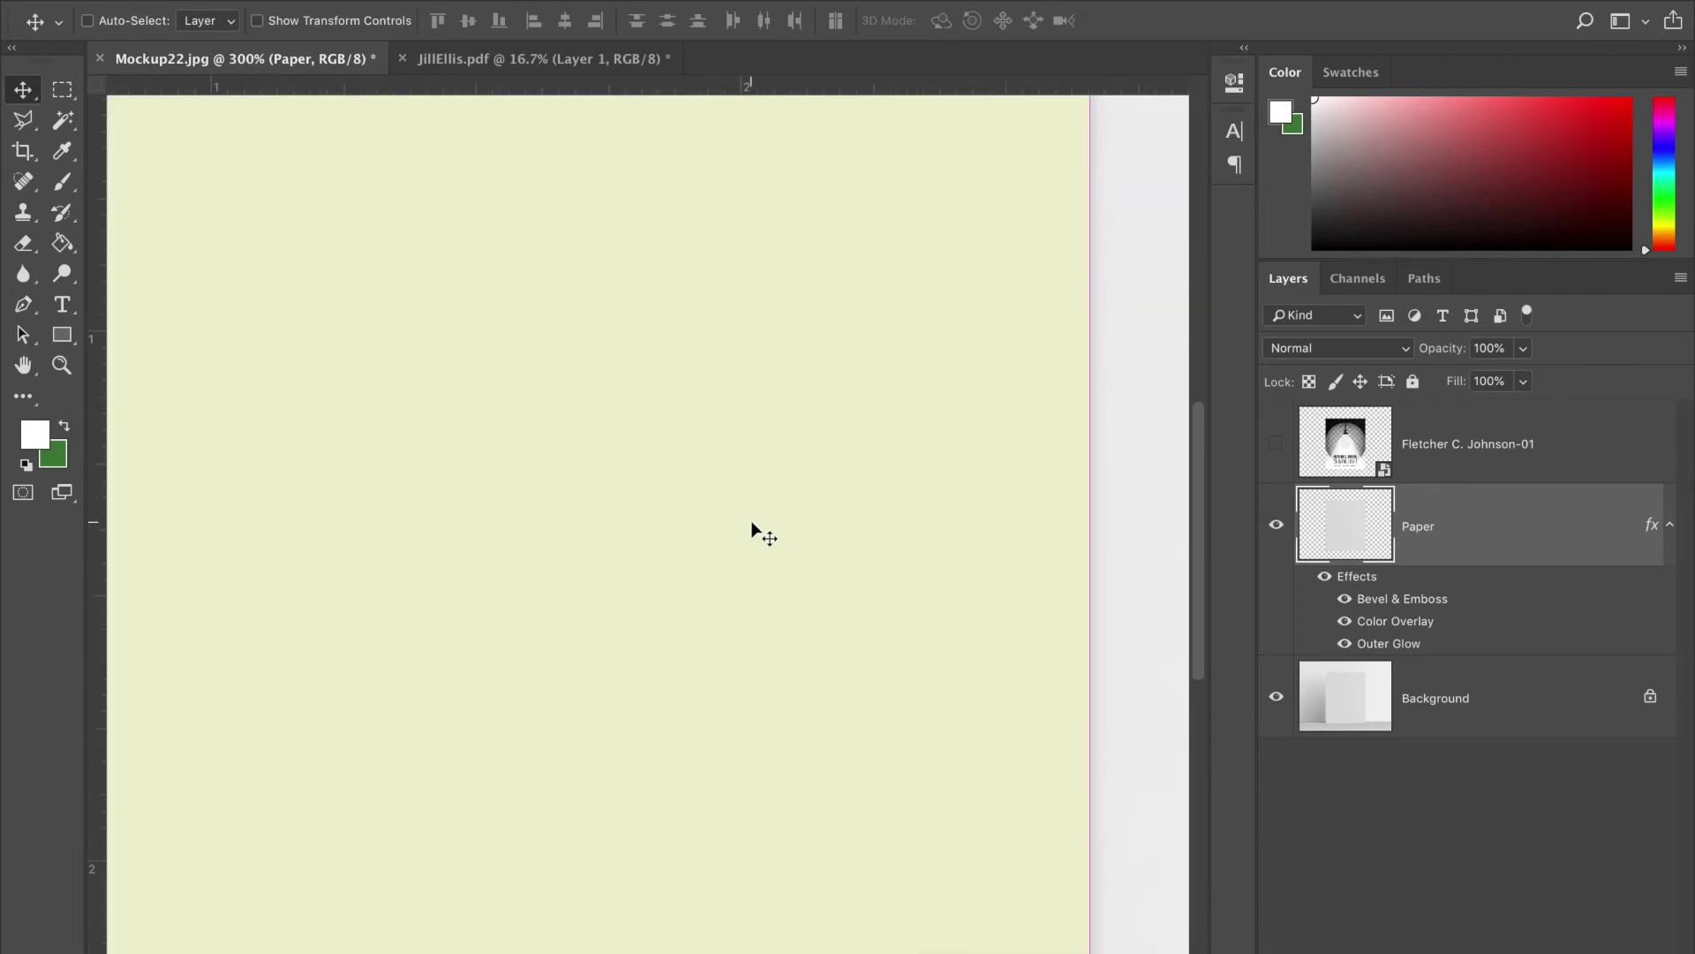
pyautogui.scroll(3, 750, 528)
pyautogui.hscroll(-4, 751, 528)
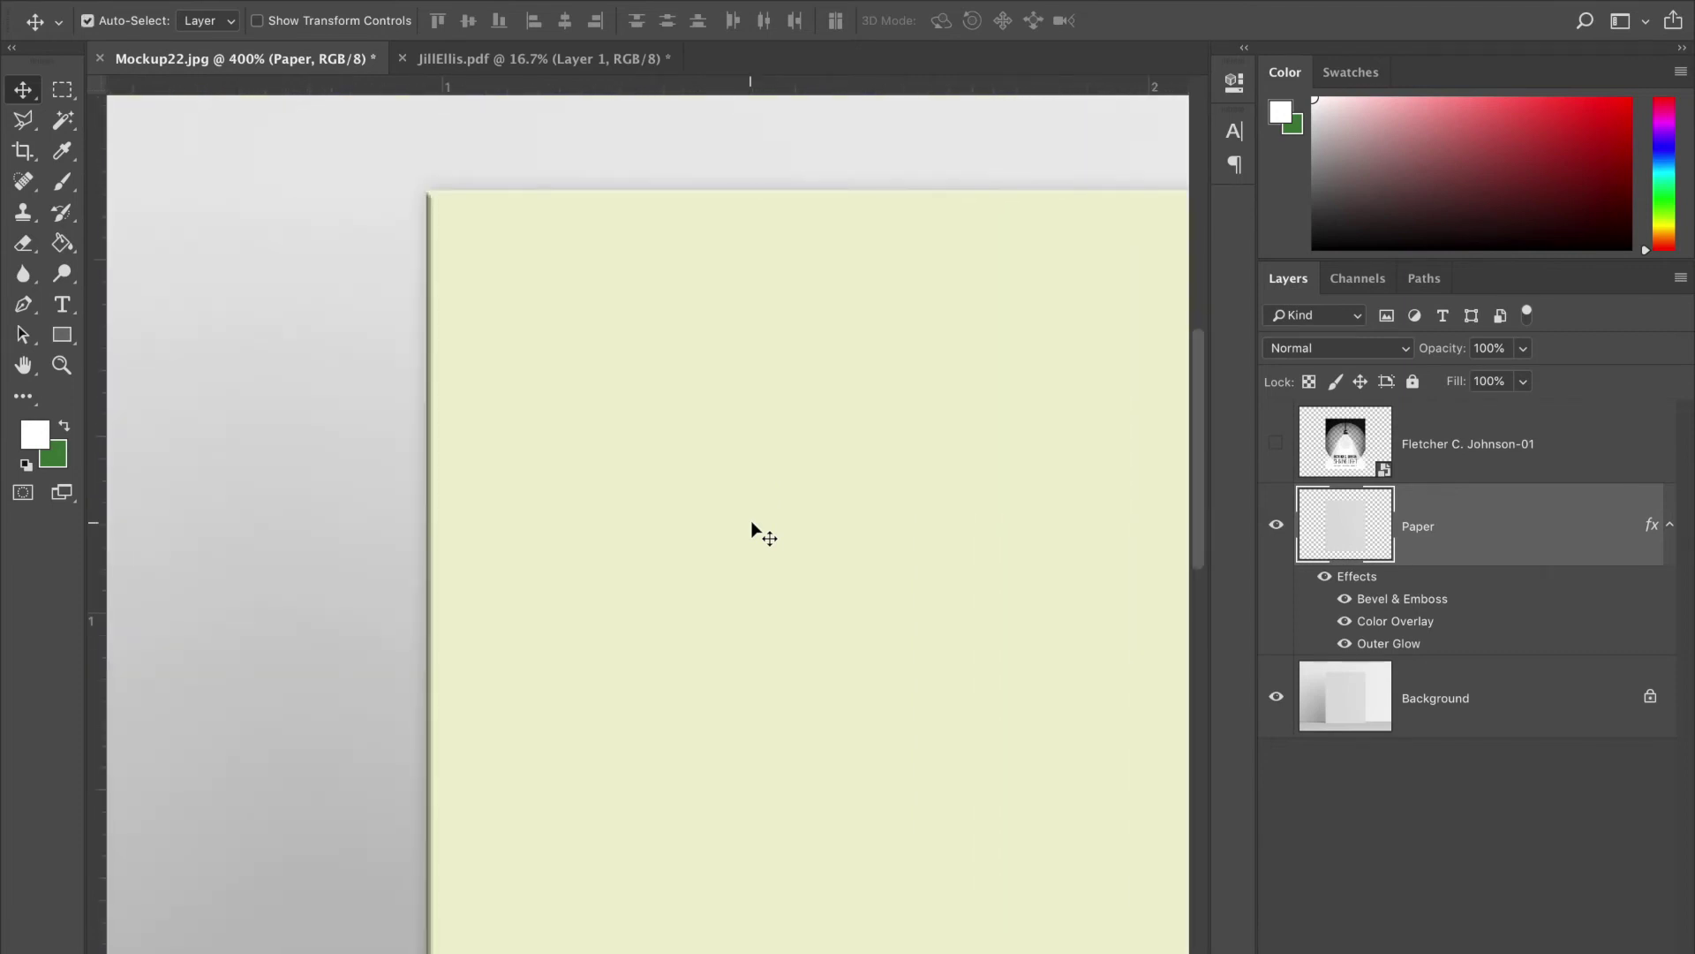
# - Review the Paper layer's Outer Glow settings and confirm the style
pyautogui.doubleClick(1551, 521)
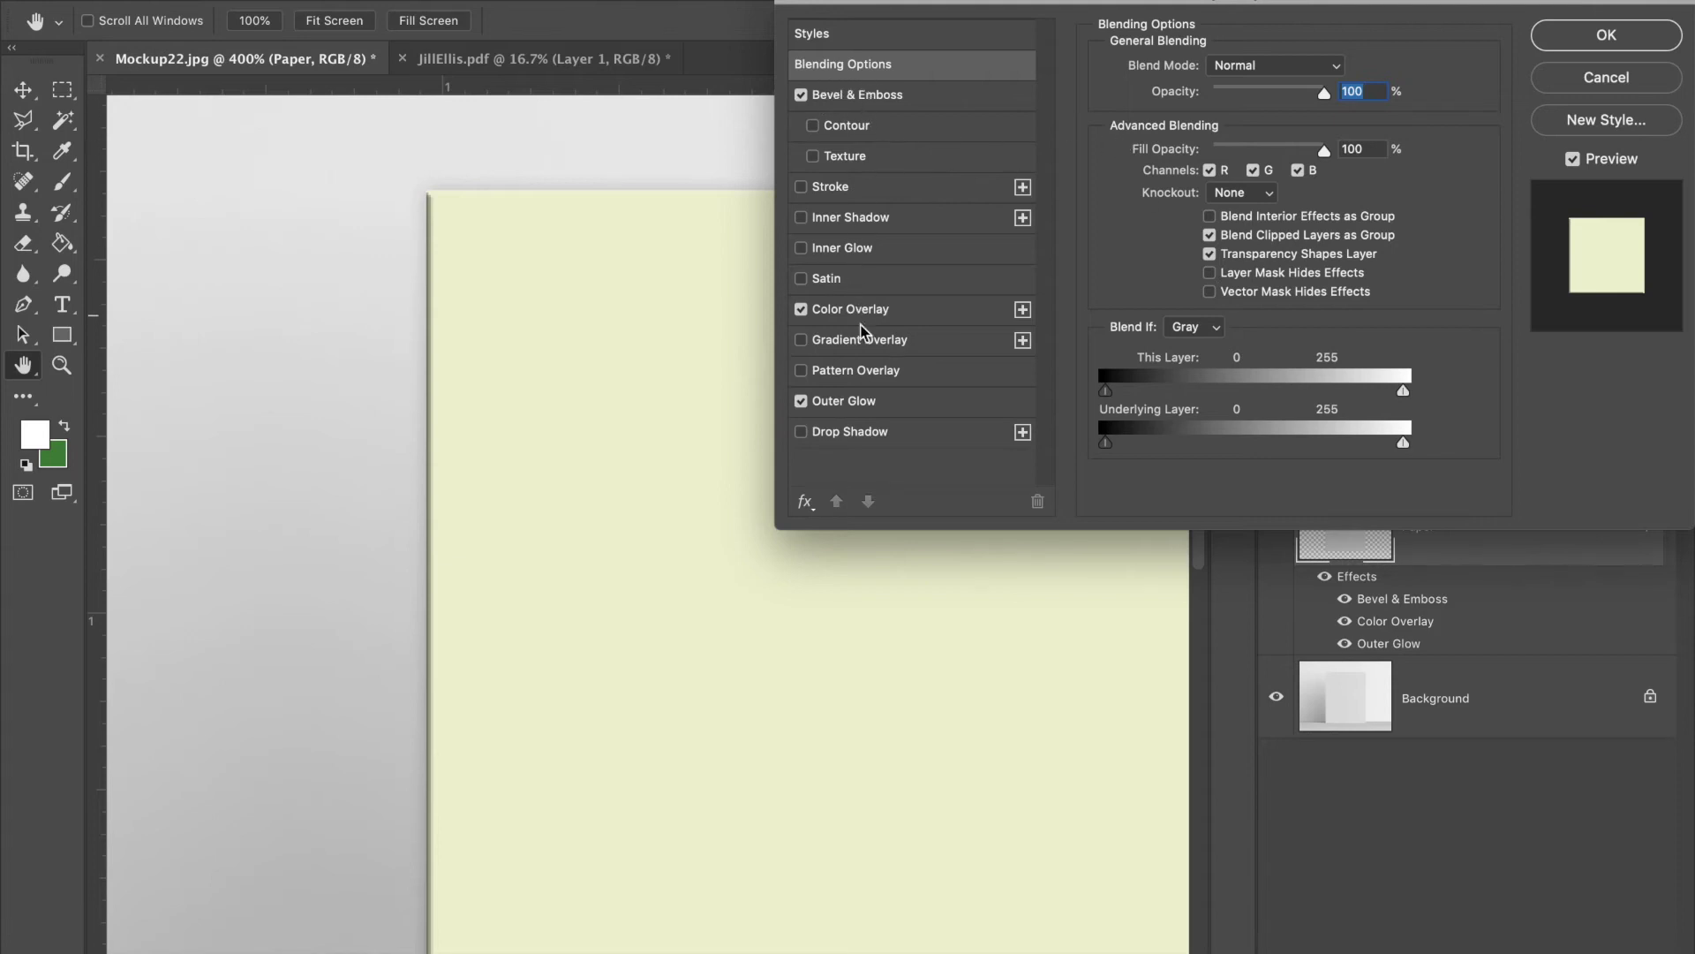
pyautogui.scroll(-5, 568, 522)
pyautogui.hscroll(5, 568, 522)
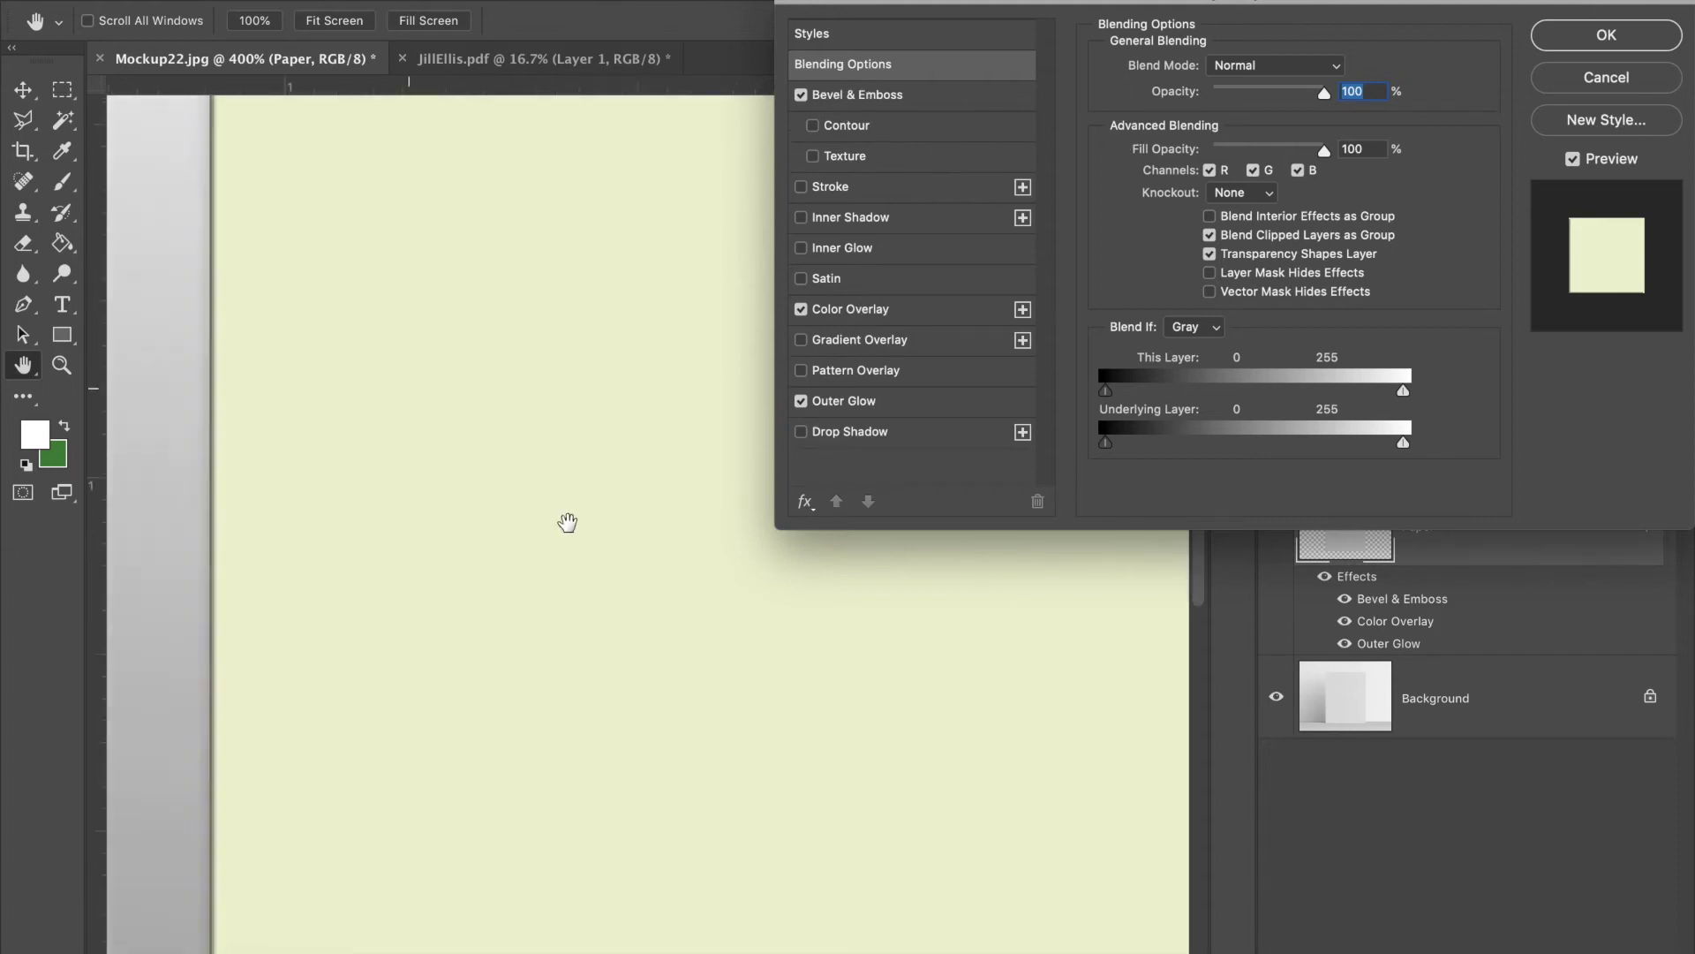
pyautogui.scroll(2, 568, 522)
pyautogui.hscroll(-3, 568, 522)
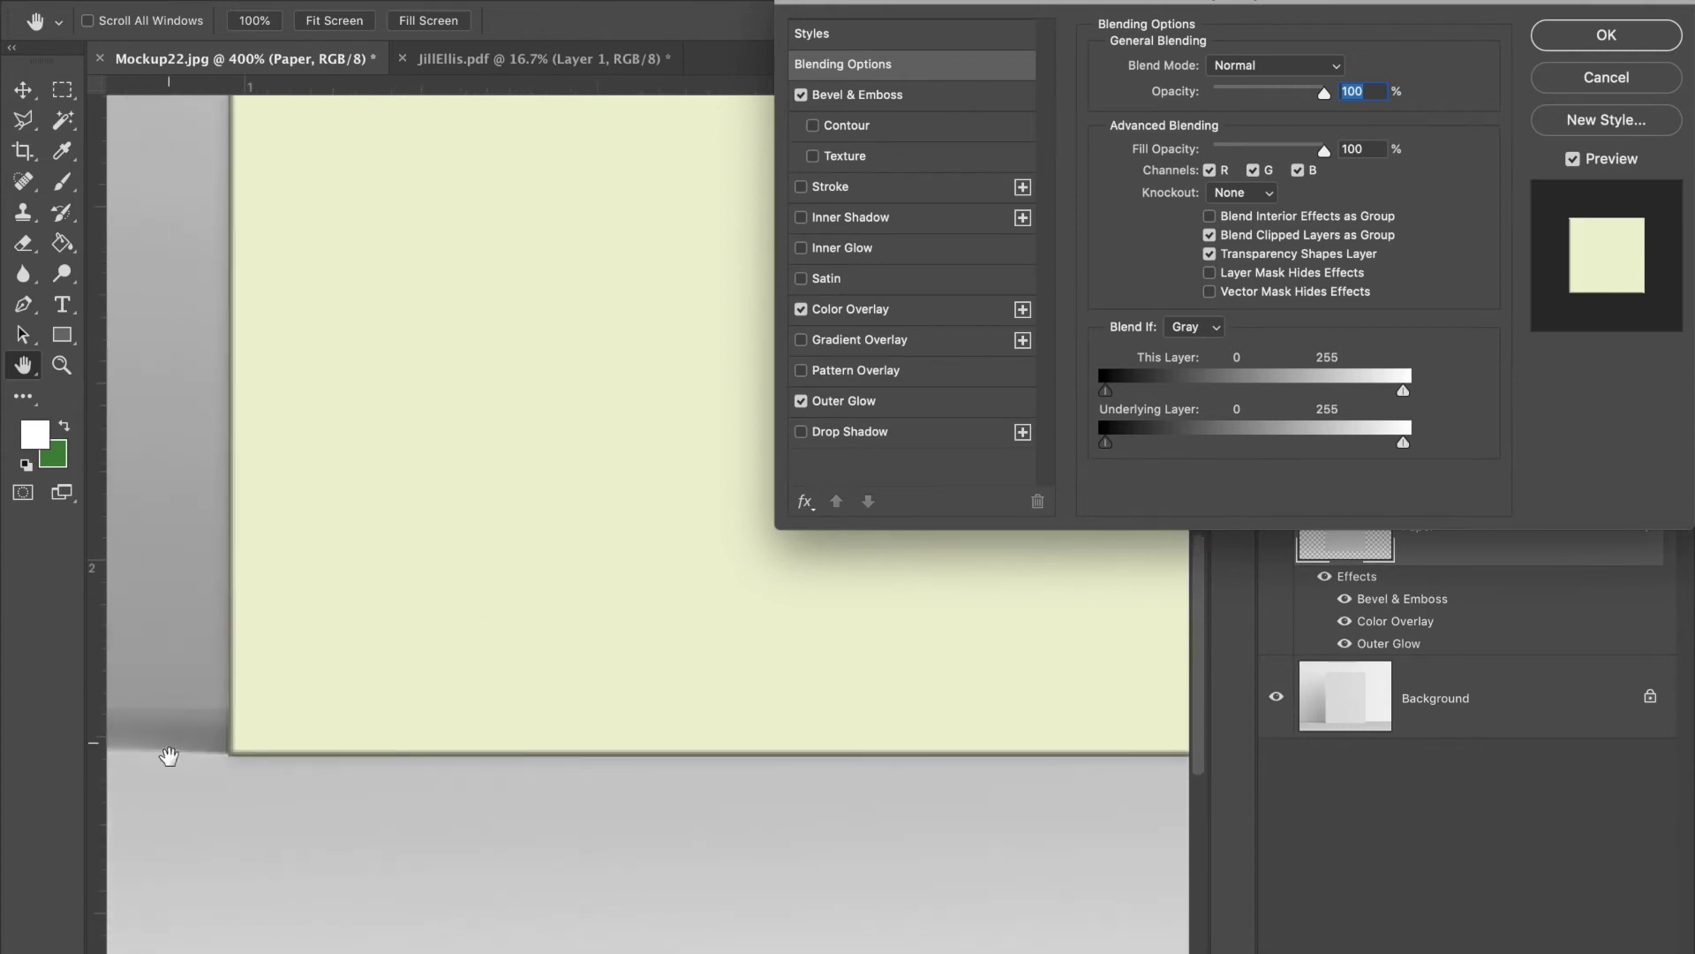
pyautogui.hscroll(-3, 379, 655)
pyautogui.hscroll(2, 379, 655)
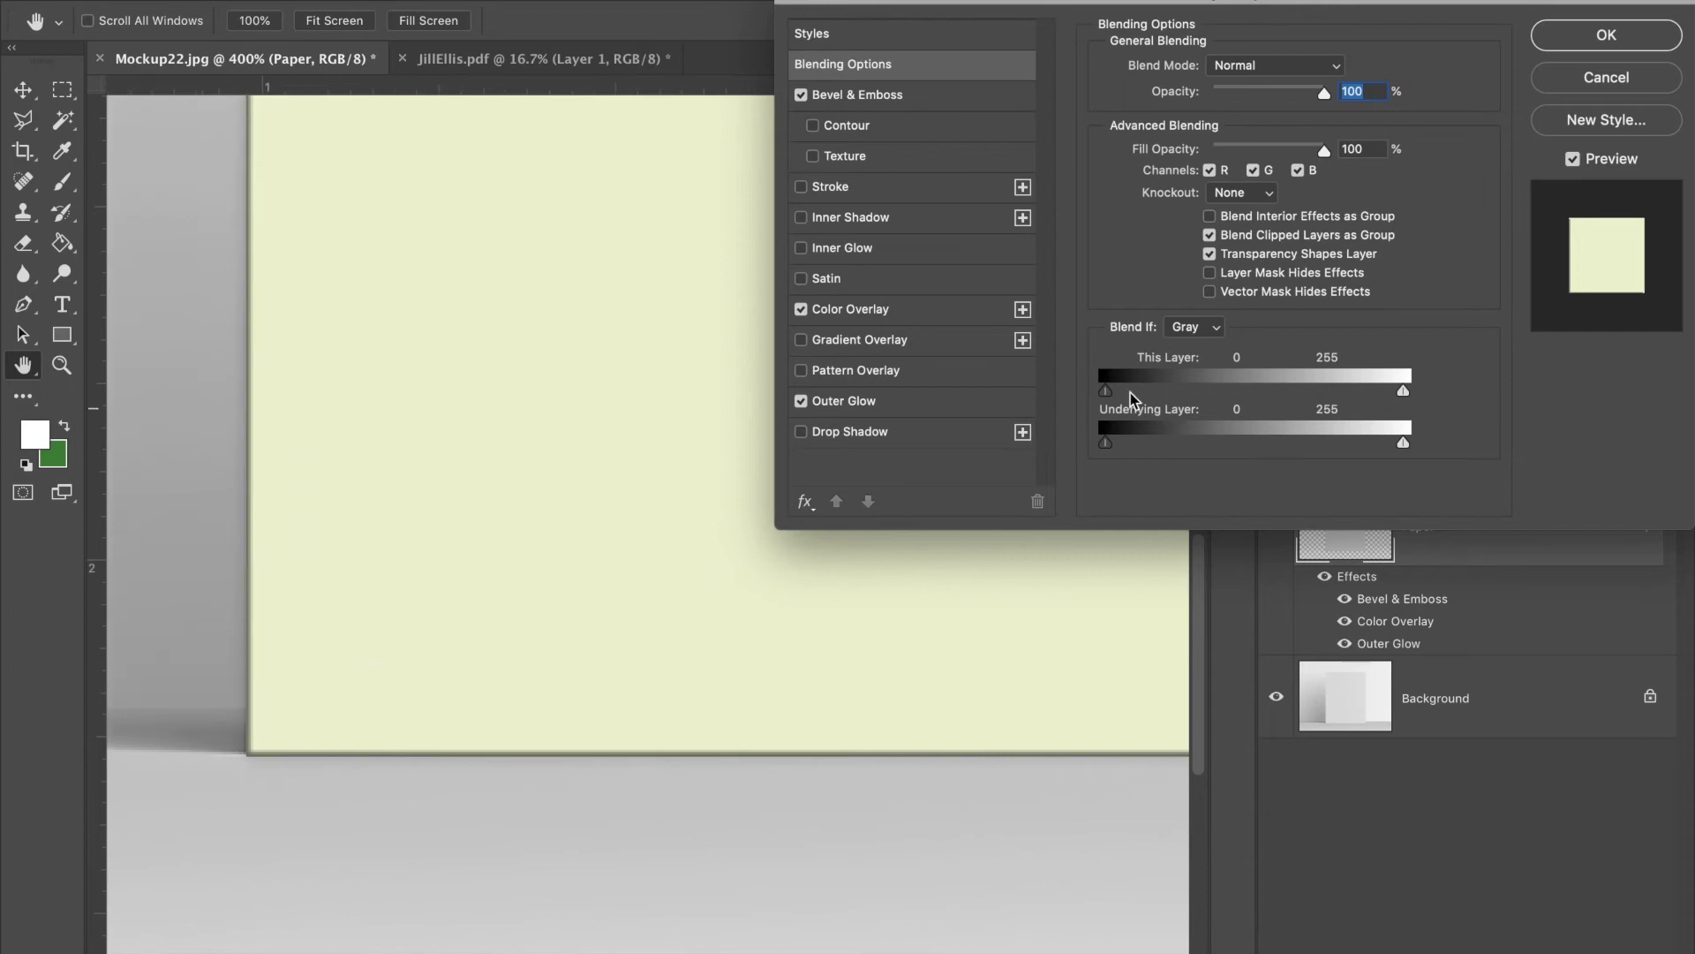
pyautogui.click(919, 407)
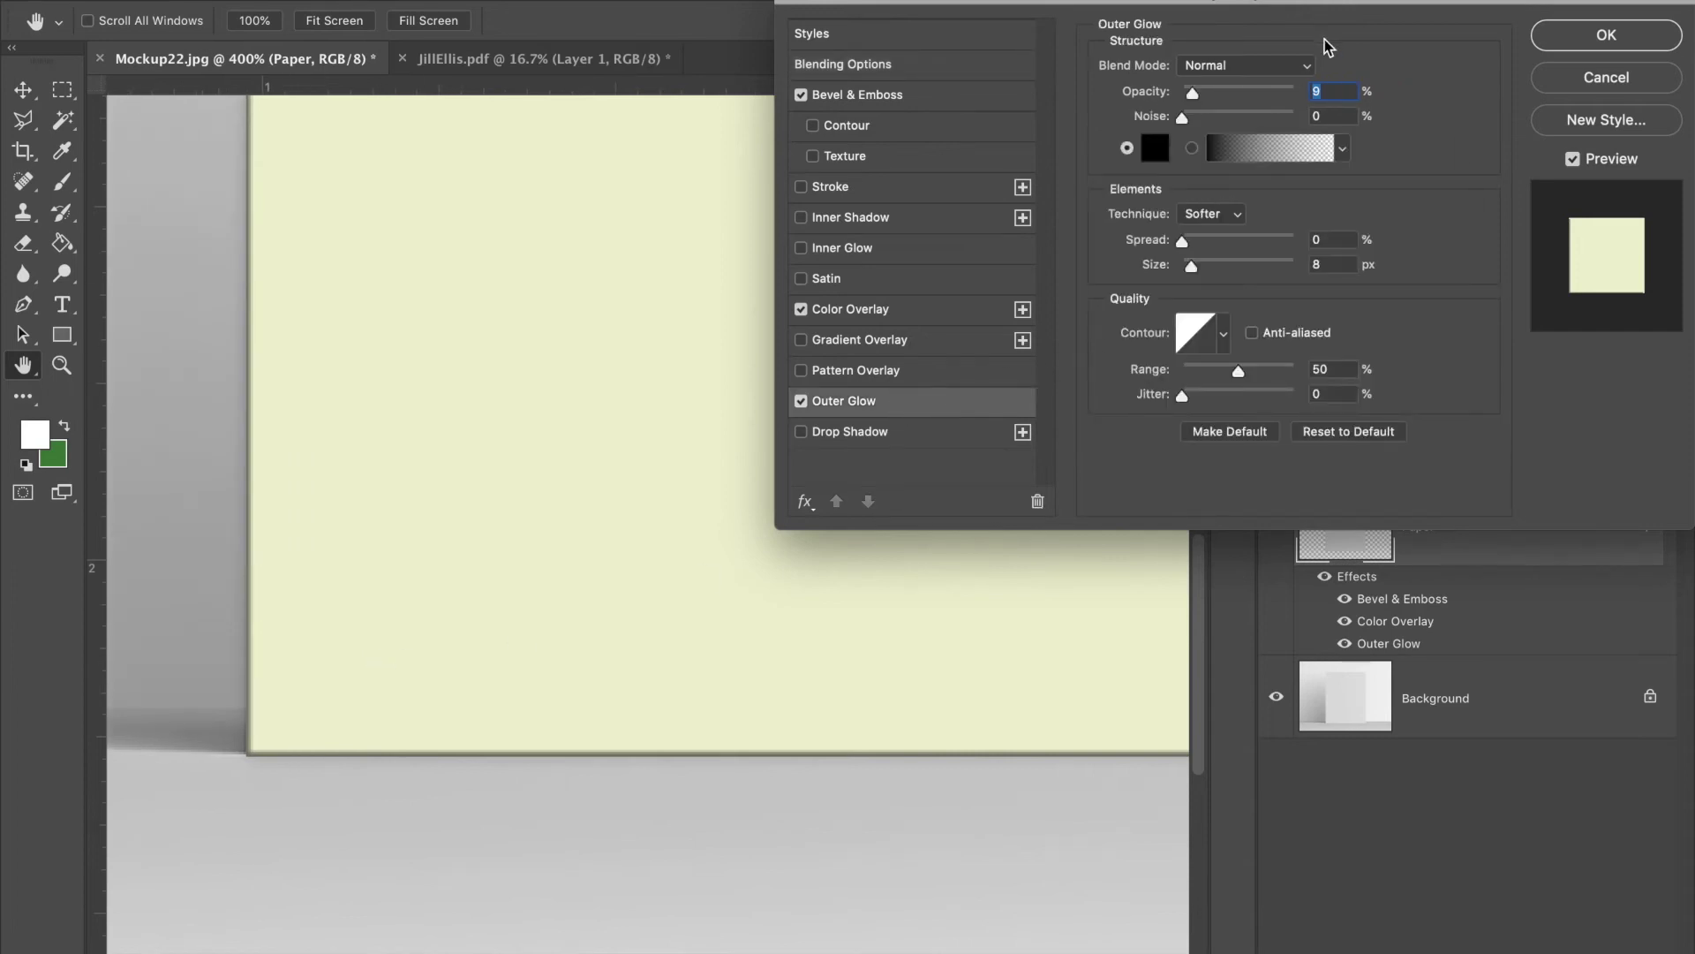
pyautogui.click(1581, 40)
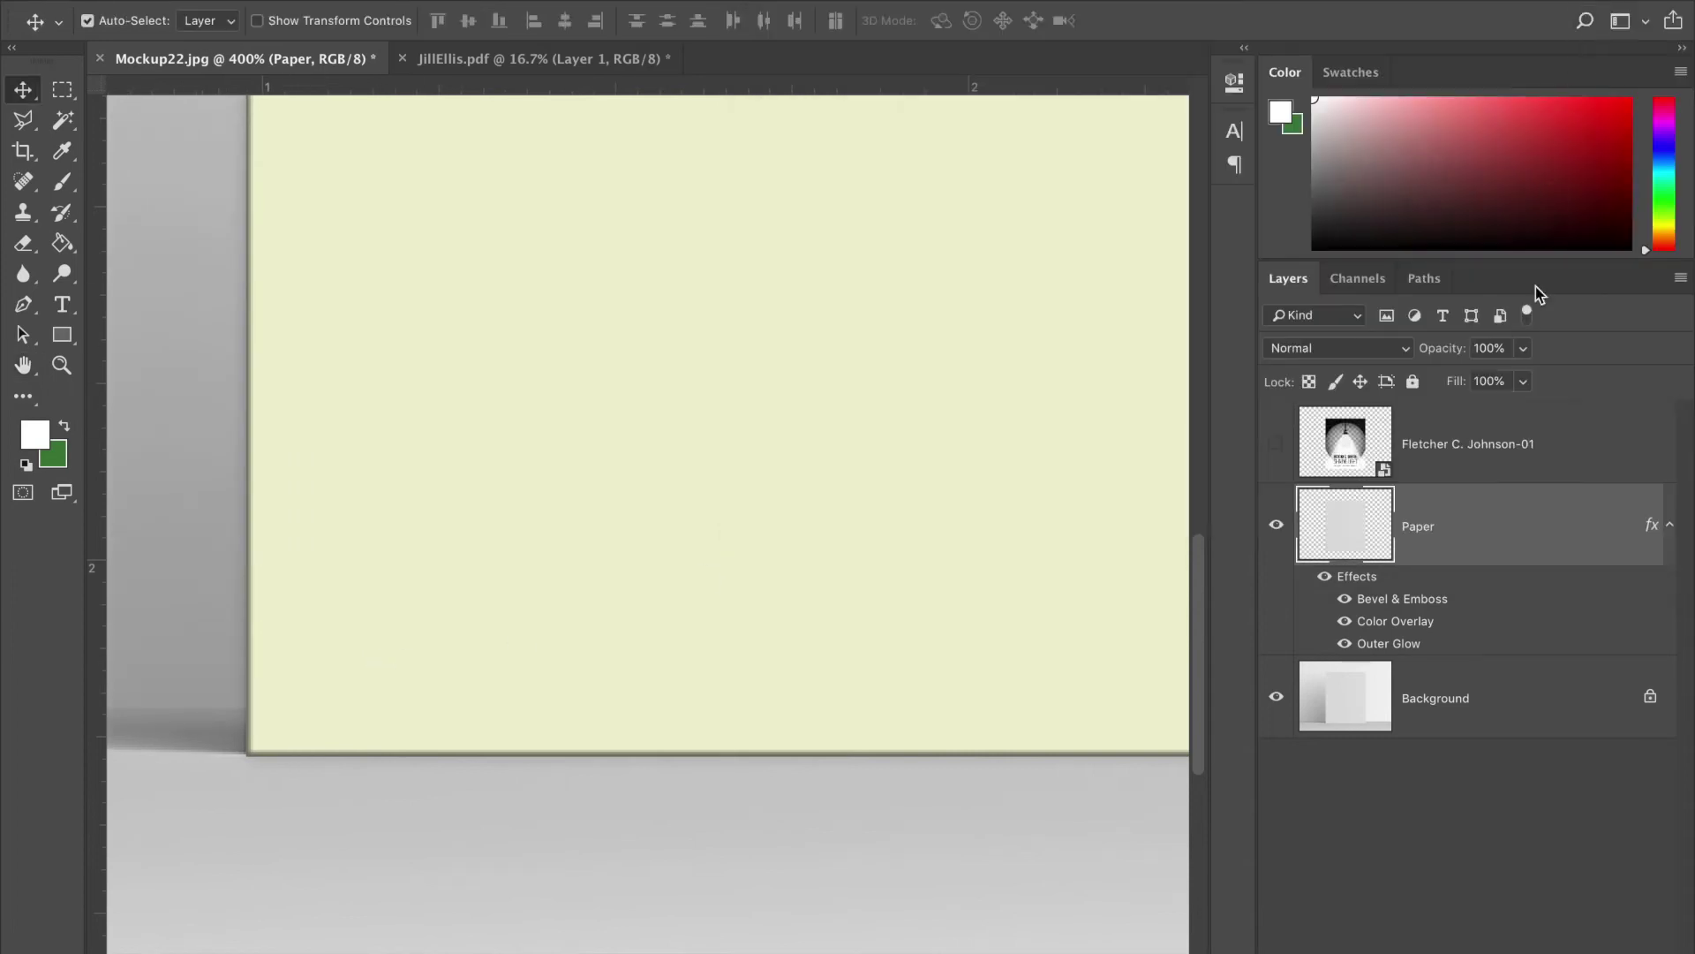
# - Test the Paper layer's opacity, keep it at 100%, confirm, and show the poster again
pyautogui.doubleClick(1494, 518)
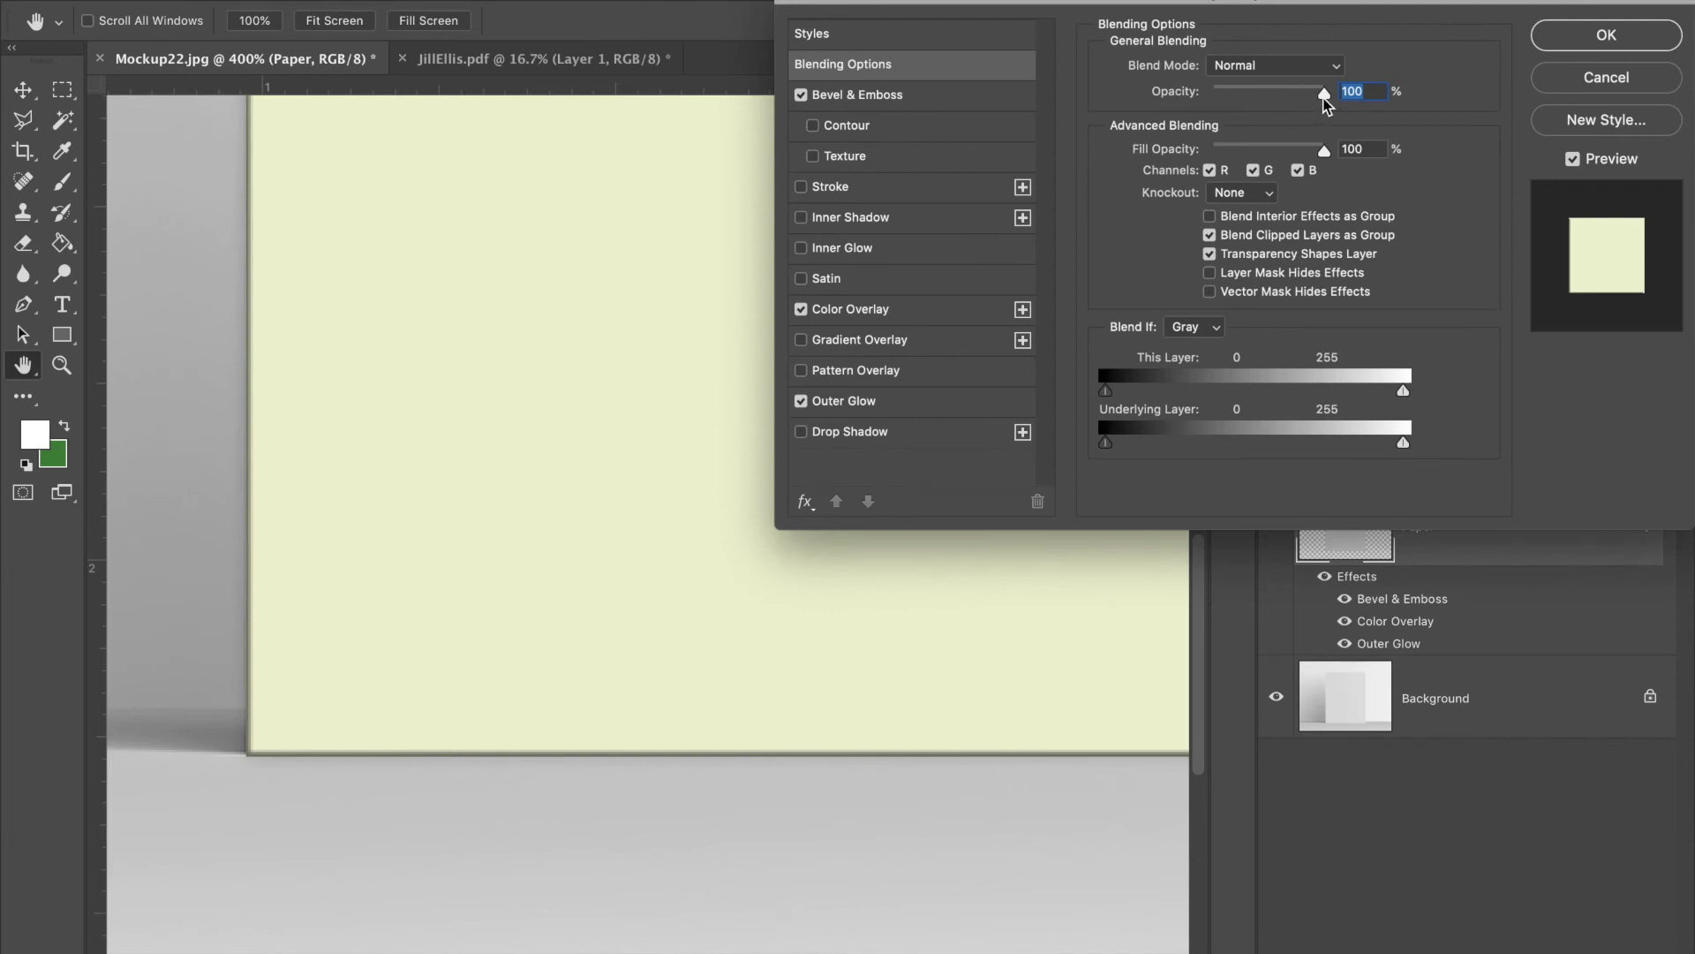
pyautogui.moveTo(1325, 99); pyautogui.dragTo(1324, 99)
pyautogui.click(938, 402)
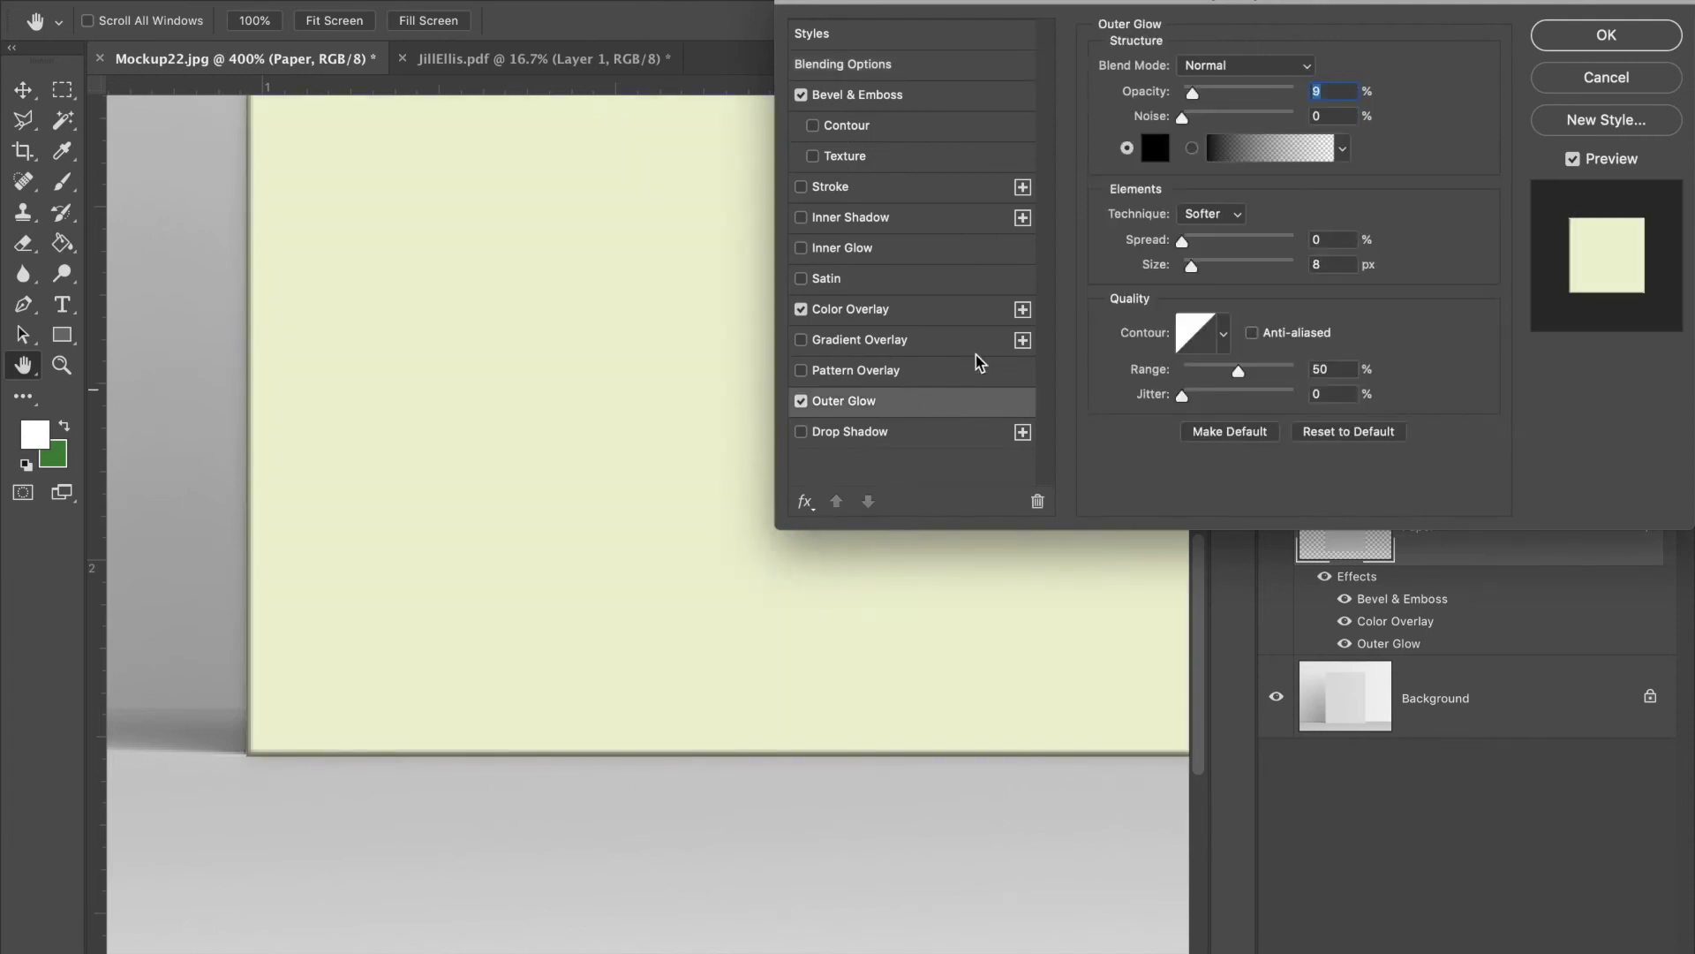
pyautogui.click(1559, 40)
pyautogui.hscroll(5, 758, 326)
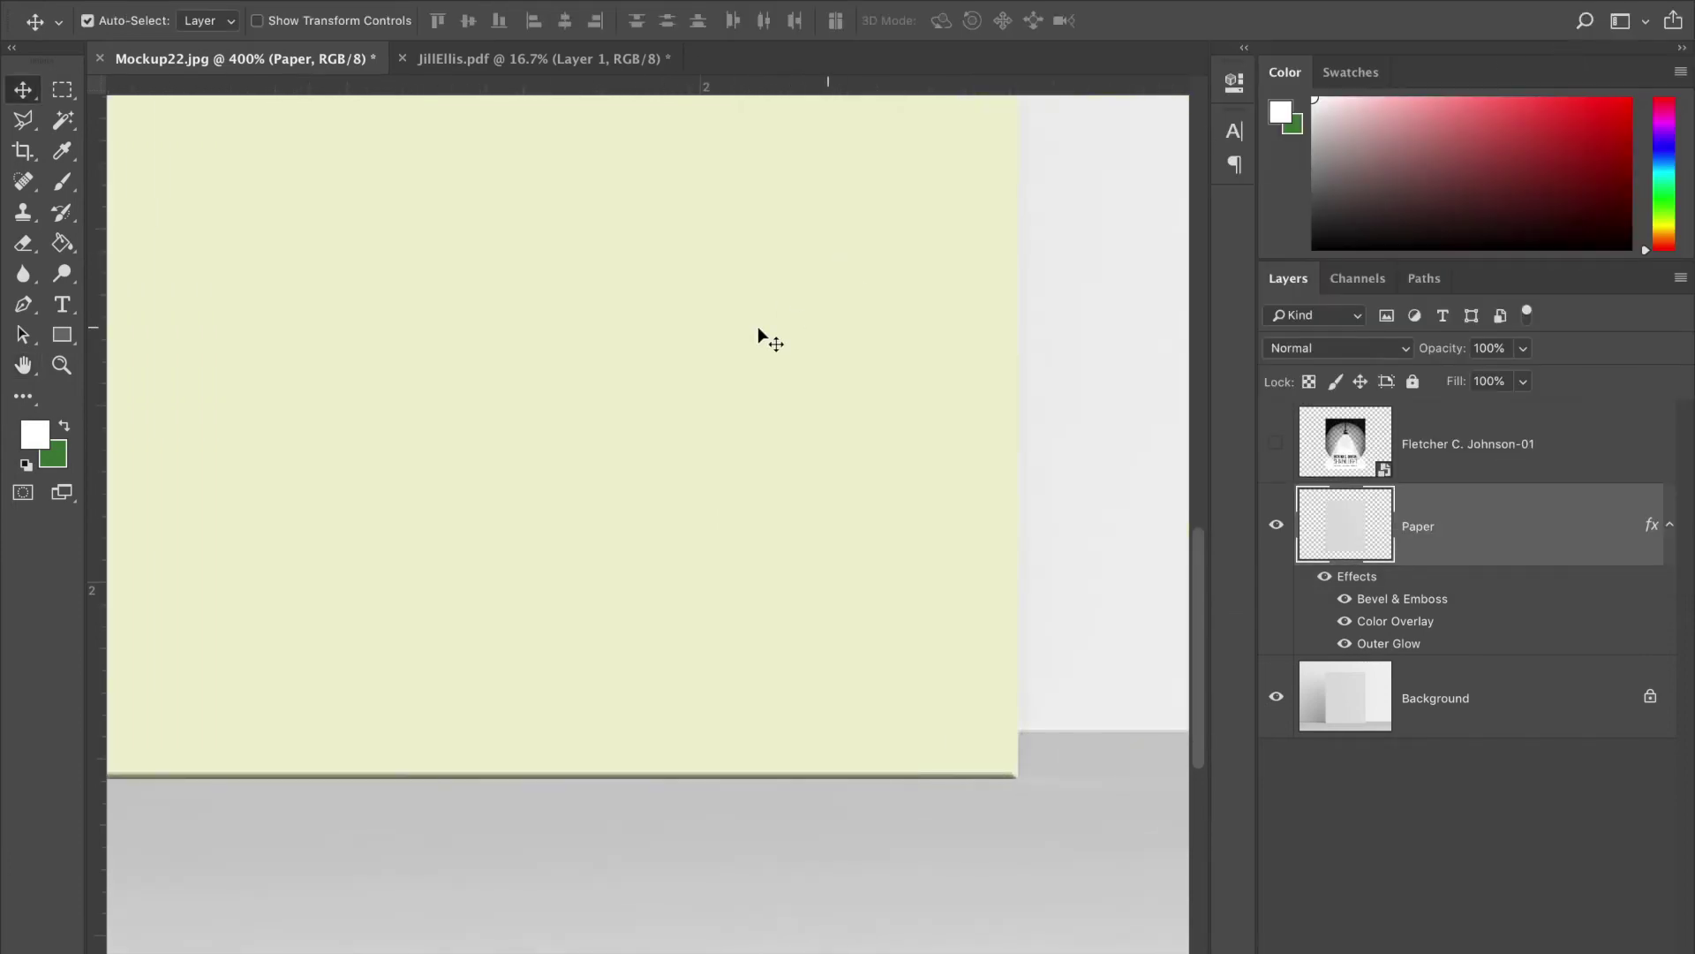
pyautogui.scroll(5, 758, 329)
pyautogui.hscroll(-4, 758, 328)
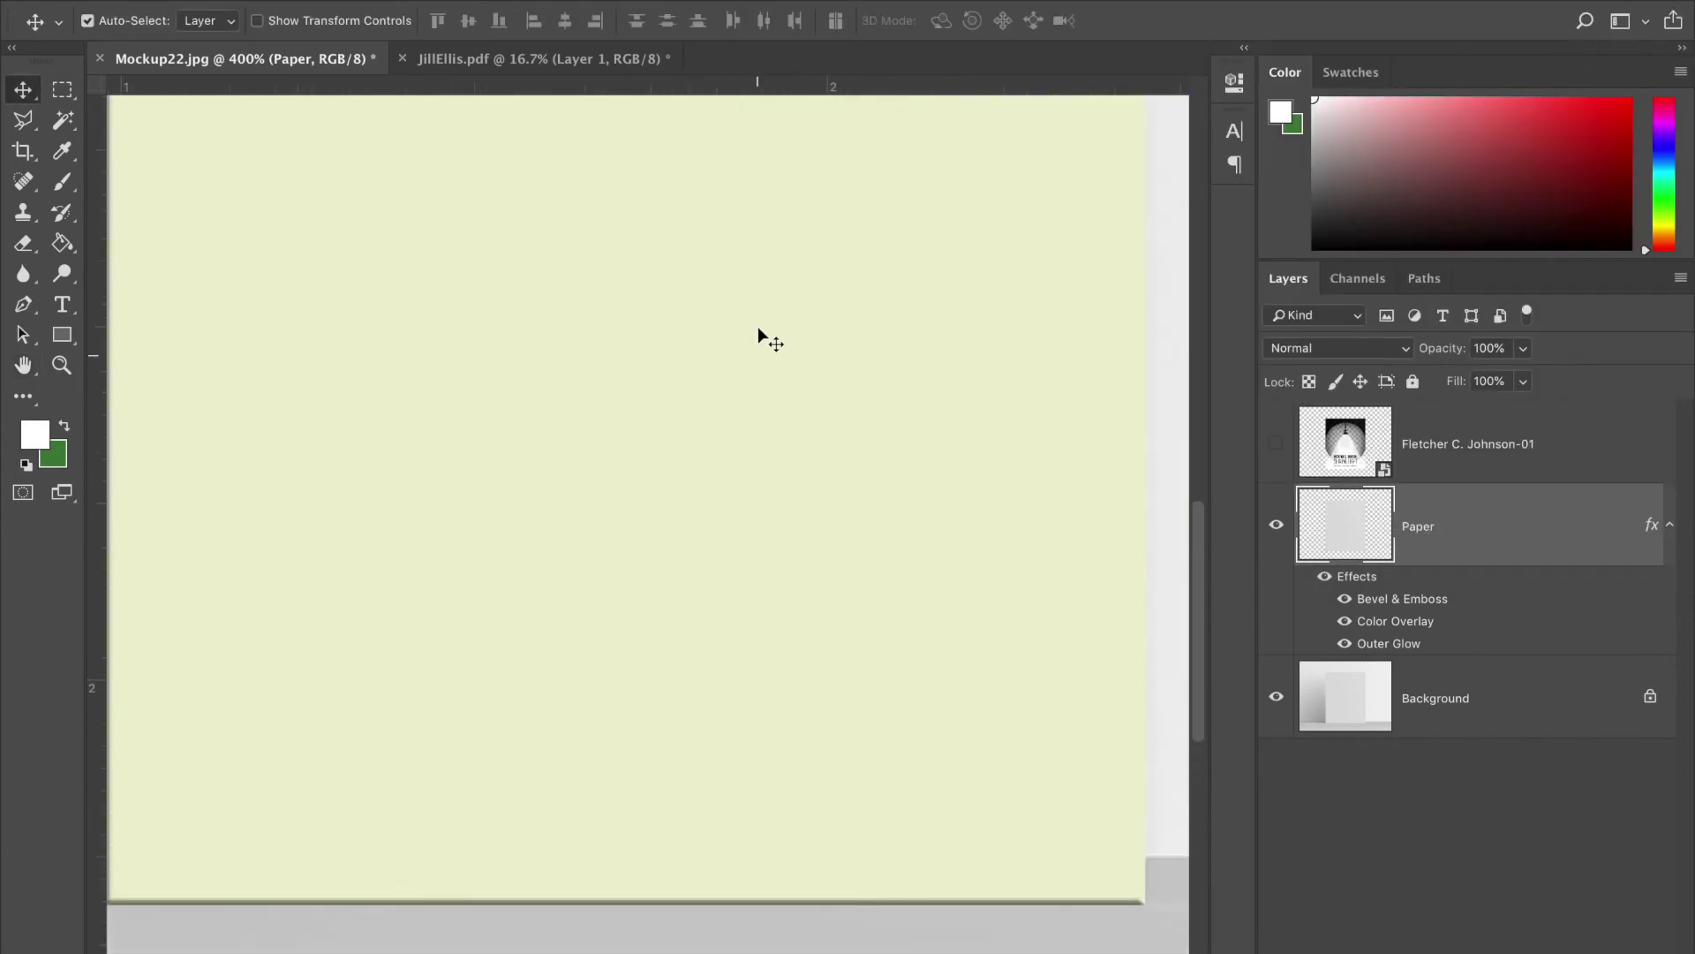
pyautogui.click(1277, 444)
# - Zoom out, select the poster layer and blend it with Multiply
pyautogui.press('super+minus')
pyautogui.press('super+minus')
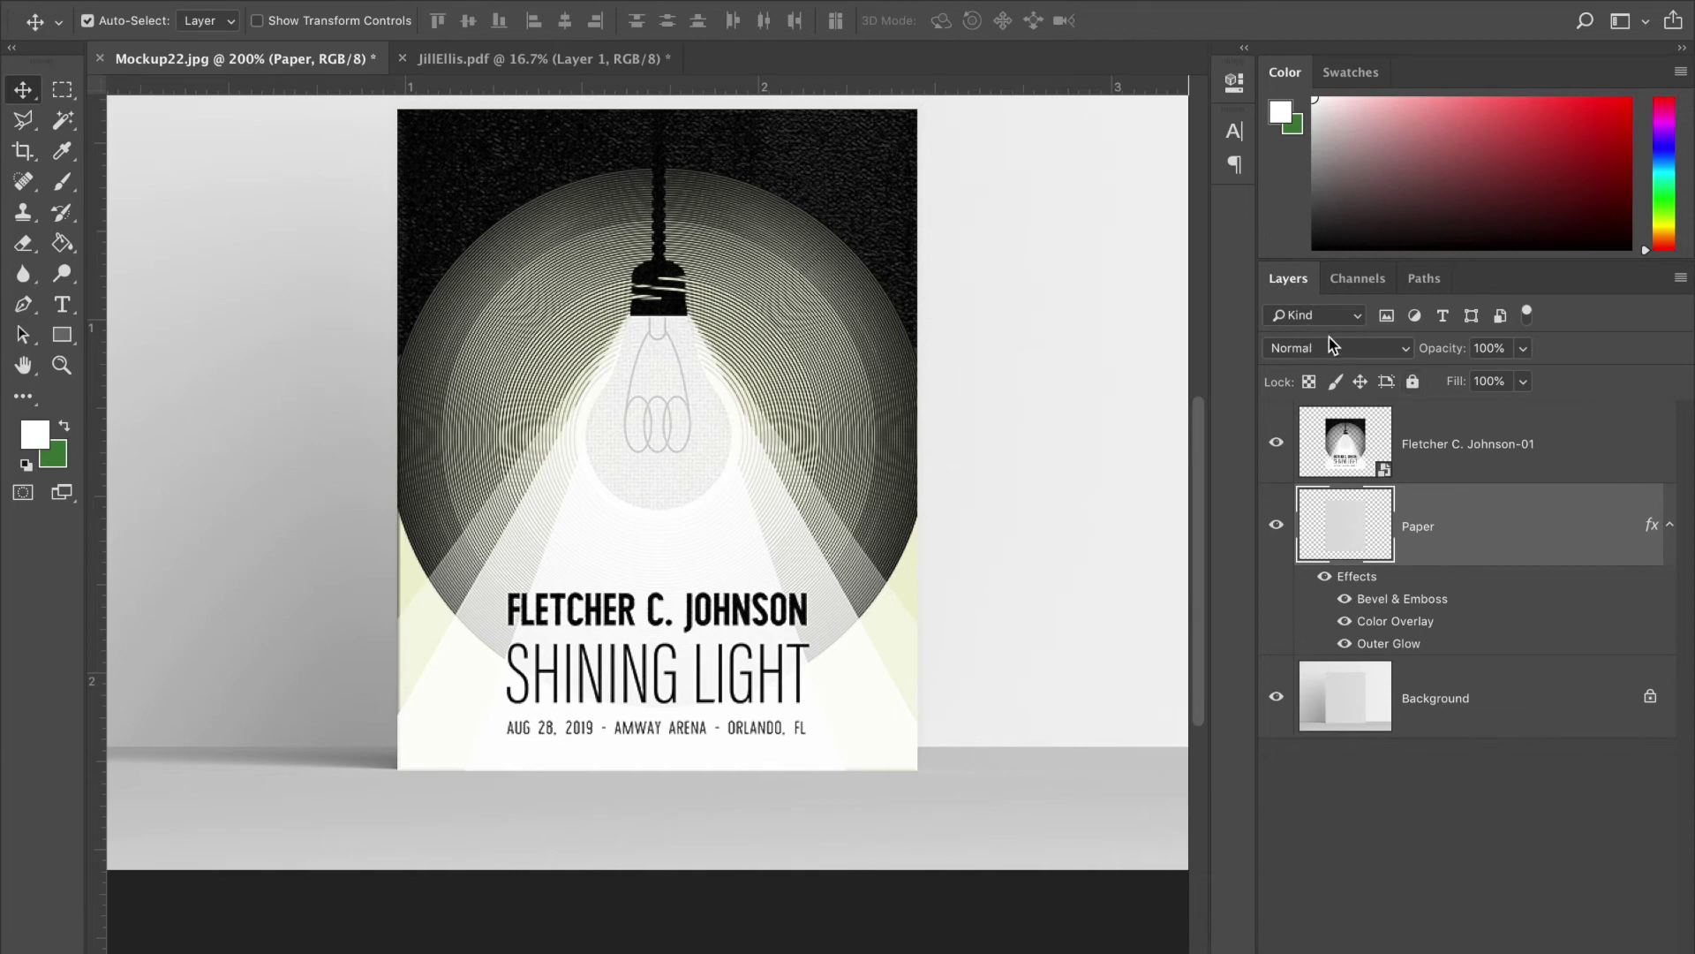
pyautogui.click(1592, 444)
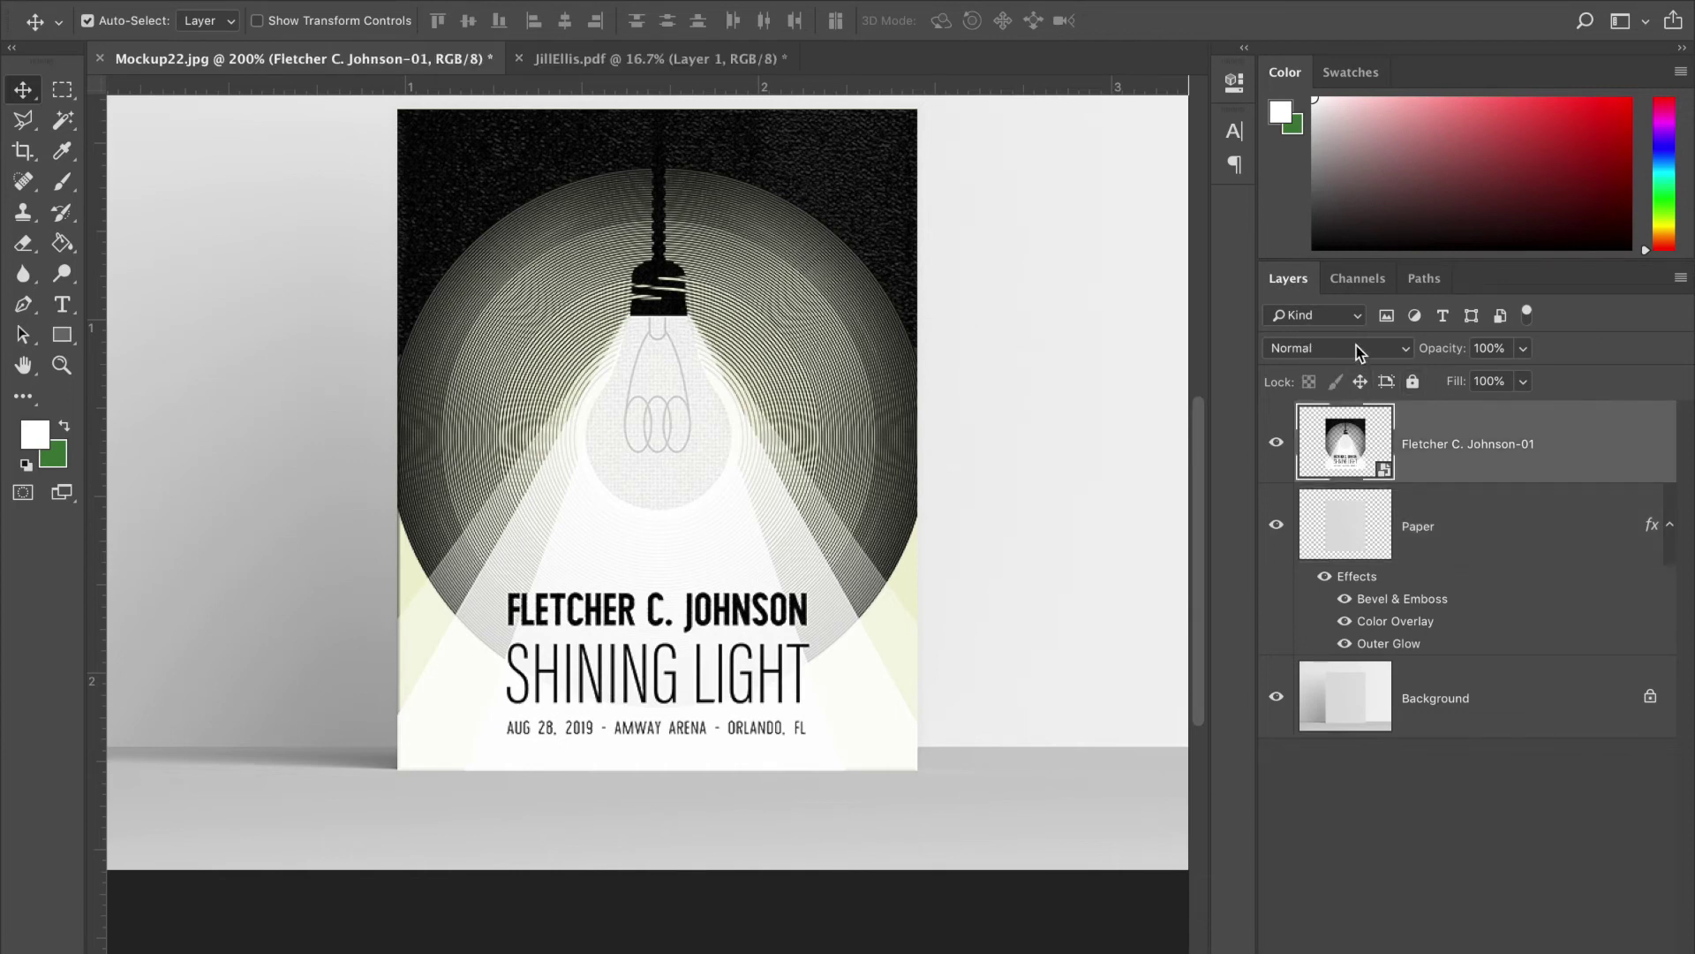
pyautogui.click(1356, 346)
pyautogui.click(1557, 411)
pyautogui.click(1284, 350)
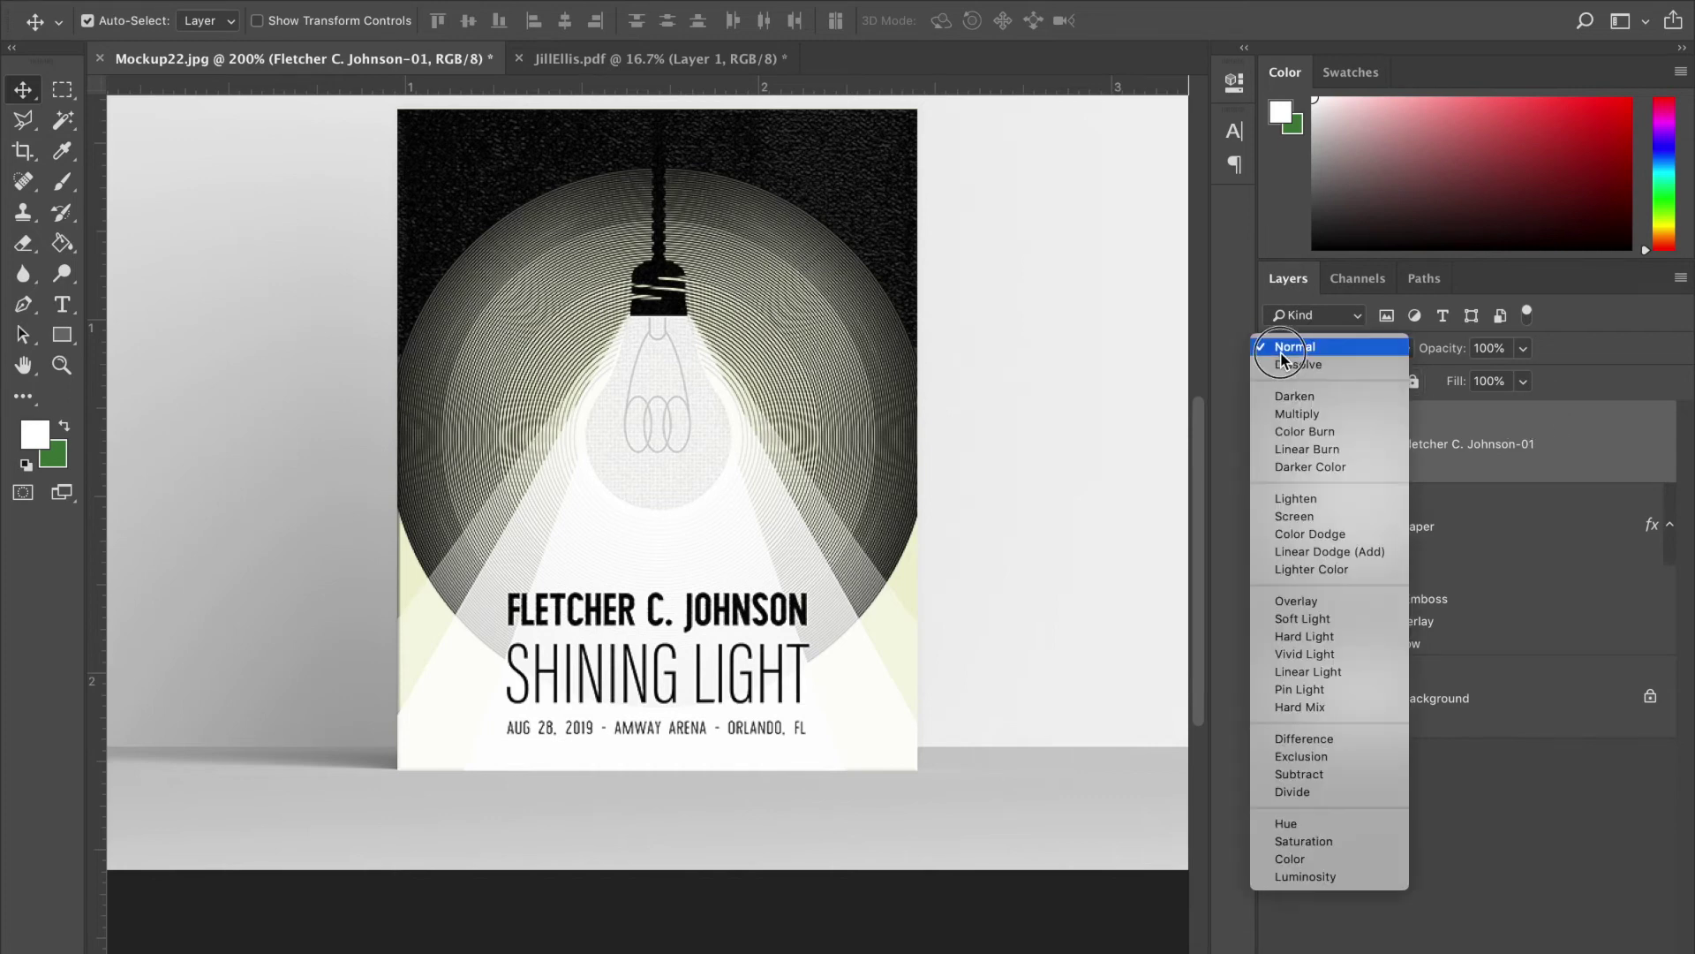
pyautogui.click(1286, 415)
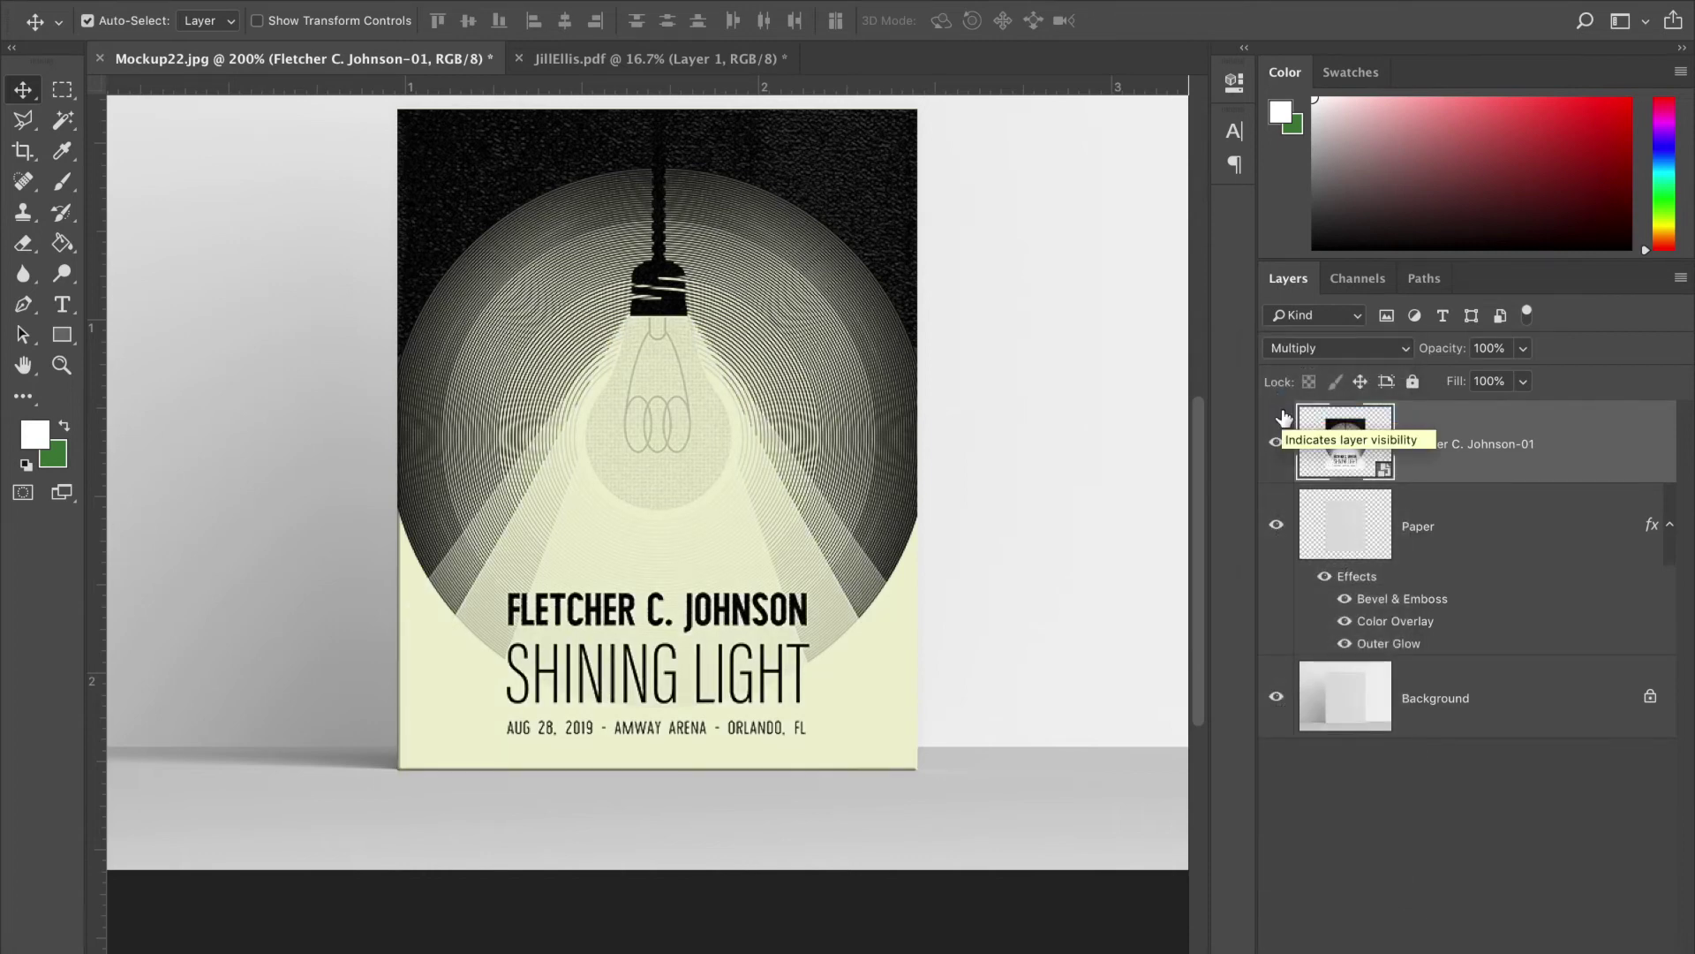
# - Try Overlay and Color Dodge on the poster, then return it to Normal
pyautogui.click(1298, 350)
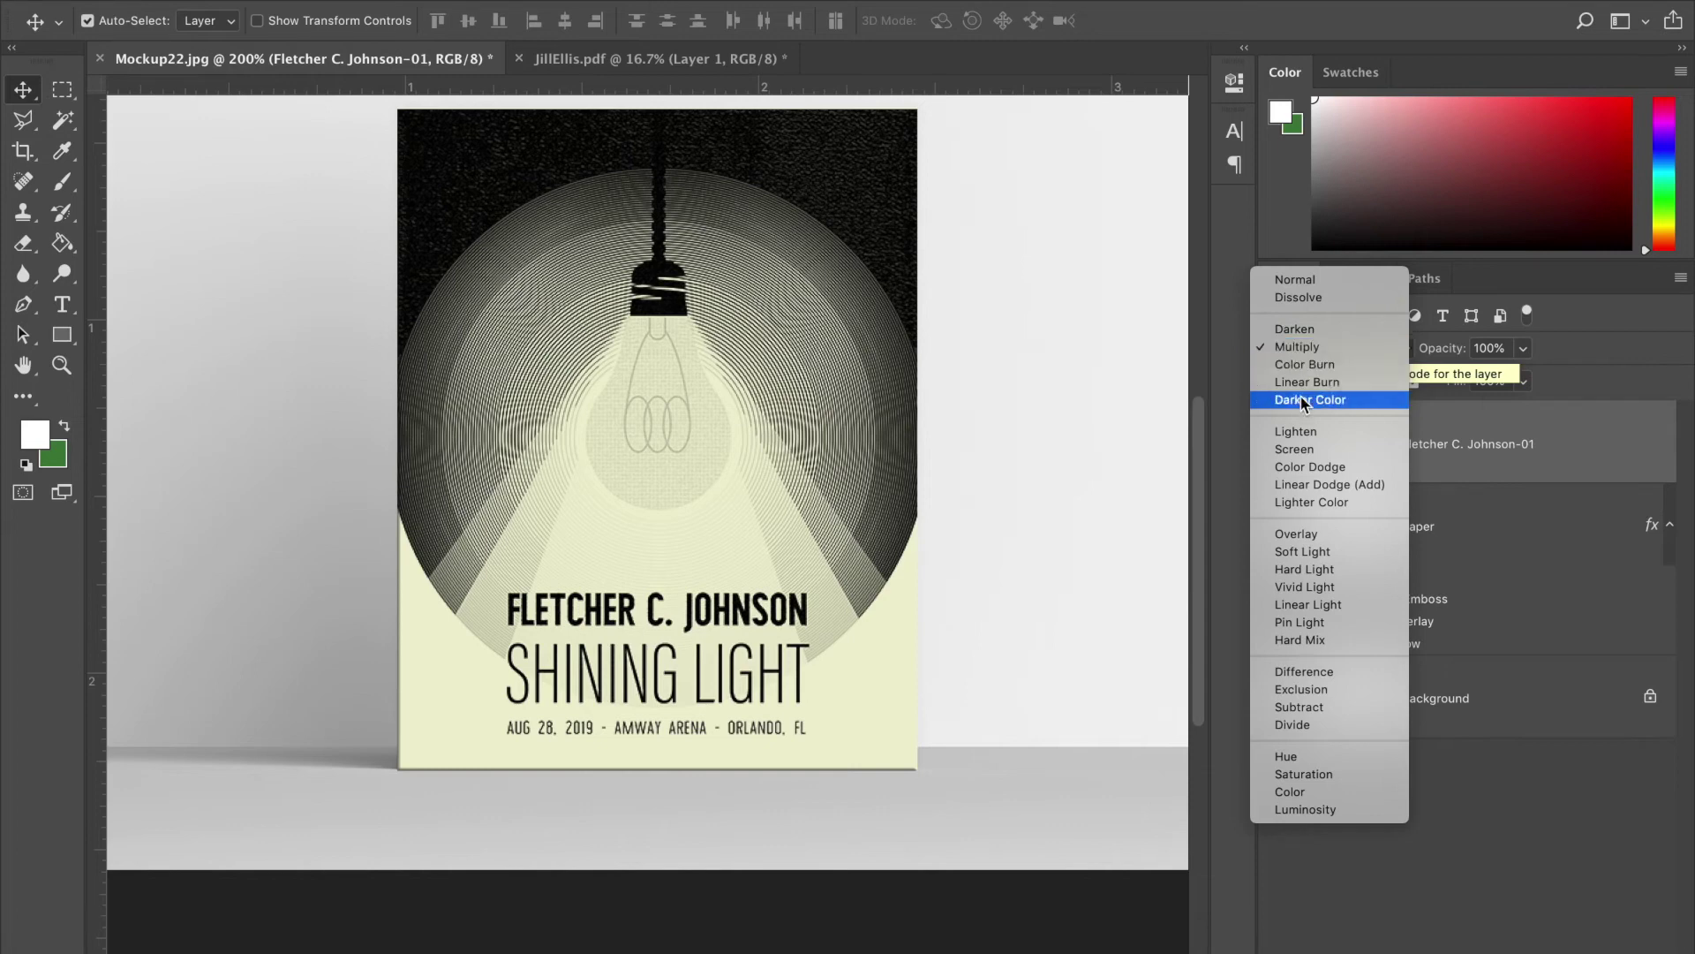
pyautogui.click(1337, 535)
pyautogui.click(1324, 347)
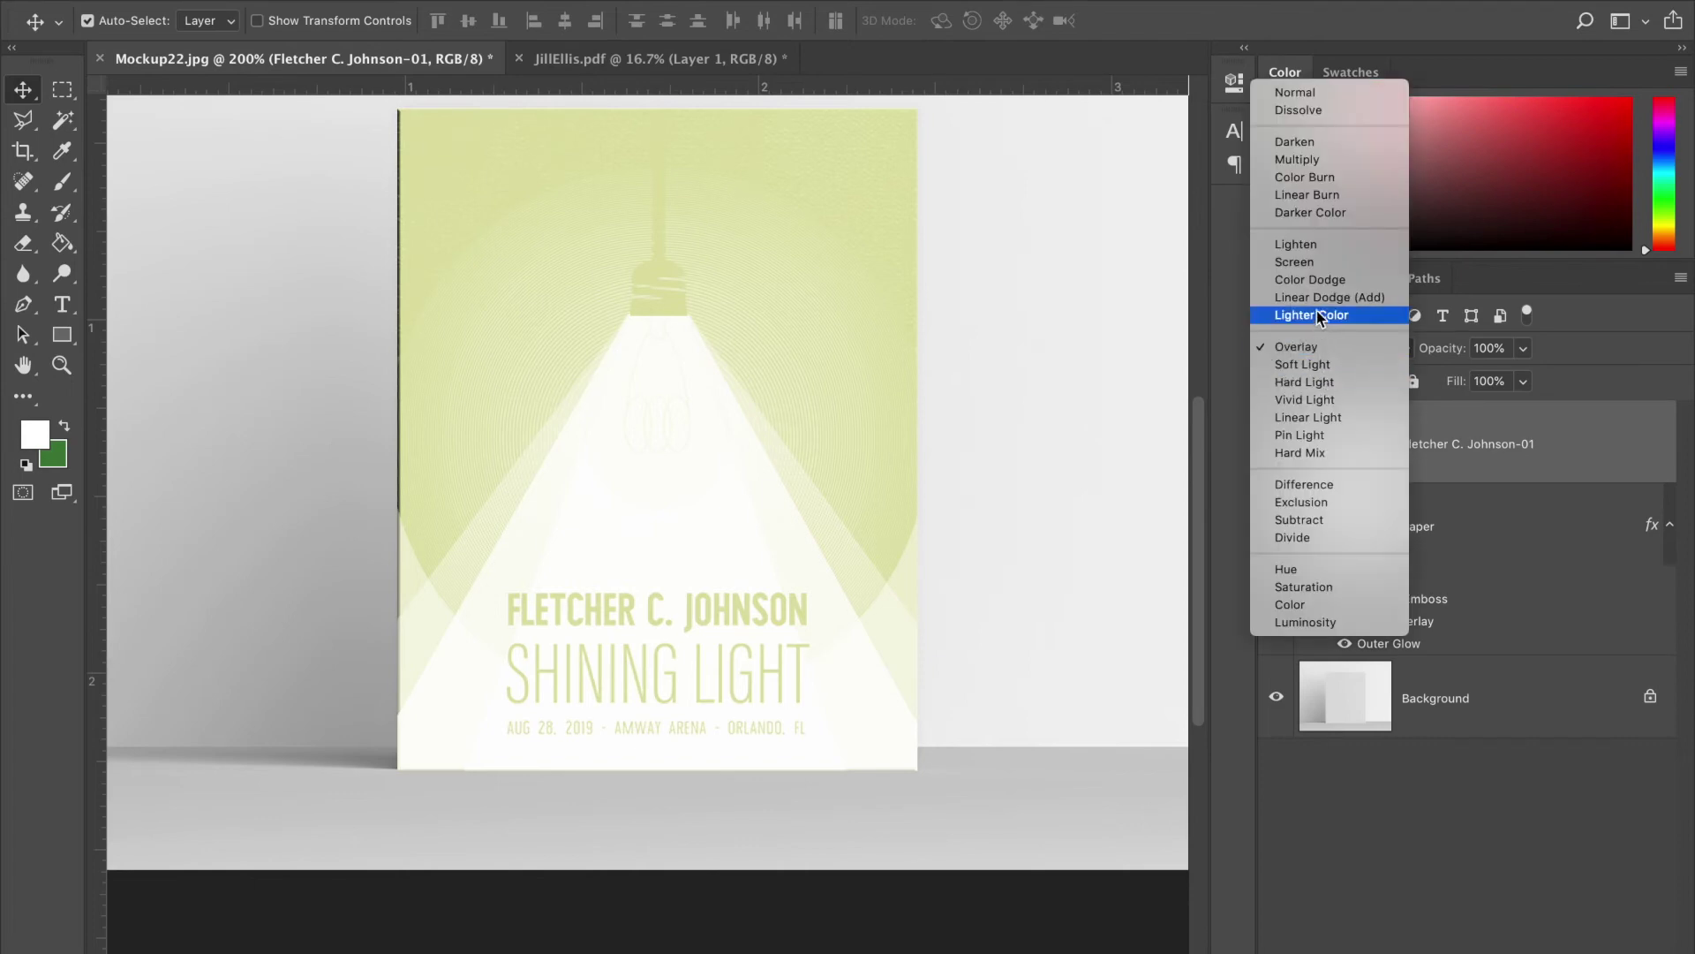
pyautogui.click(1317, 280)
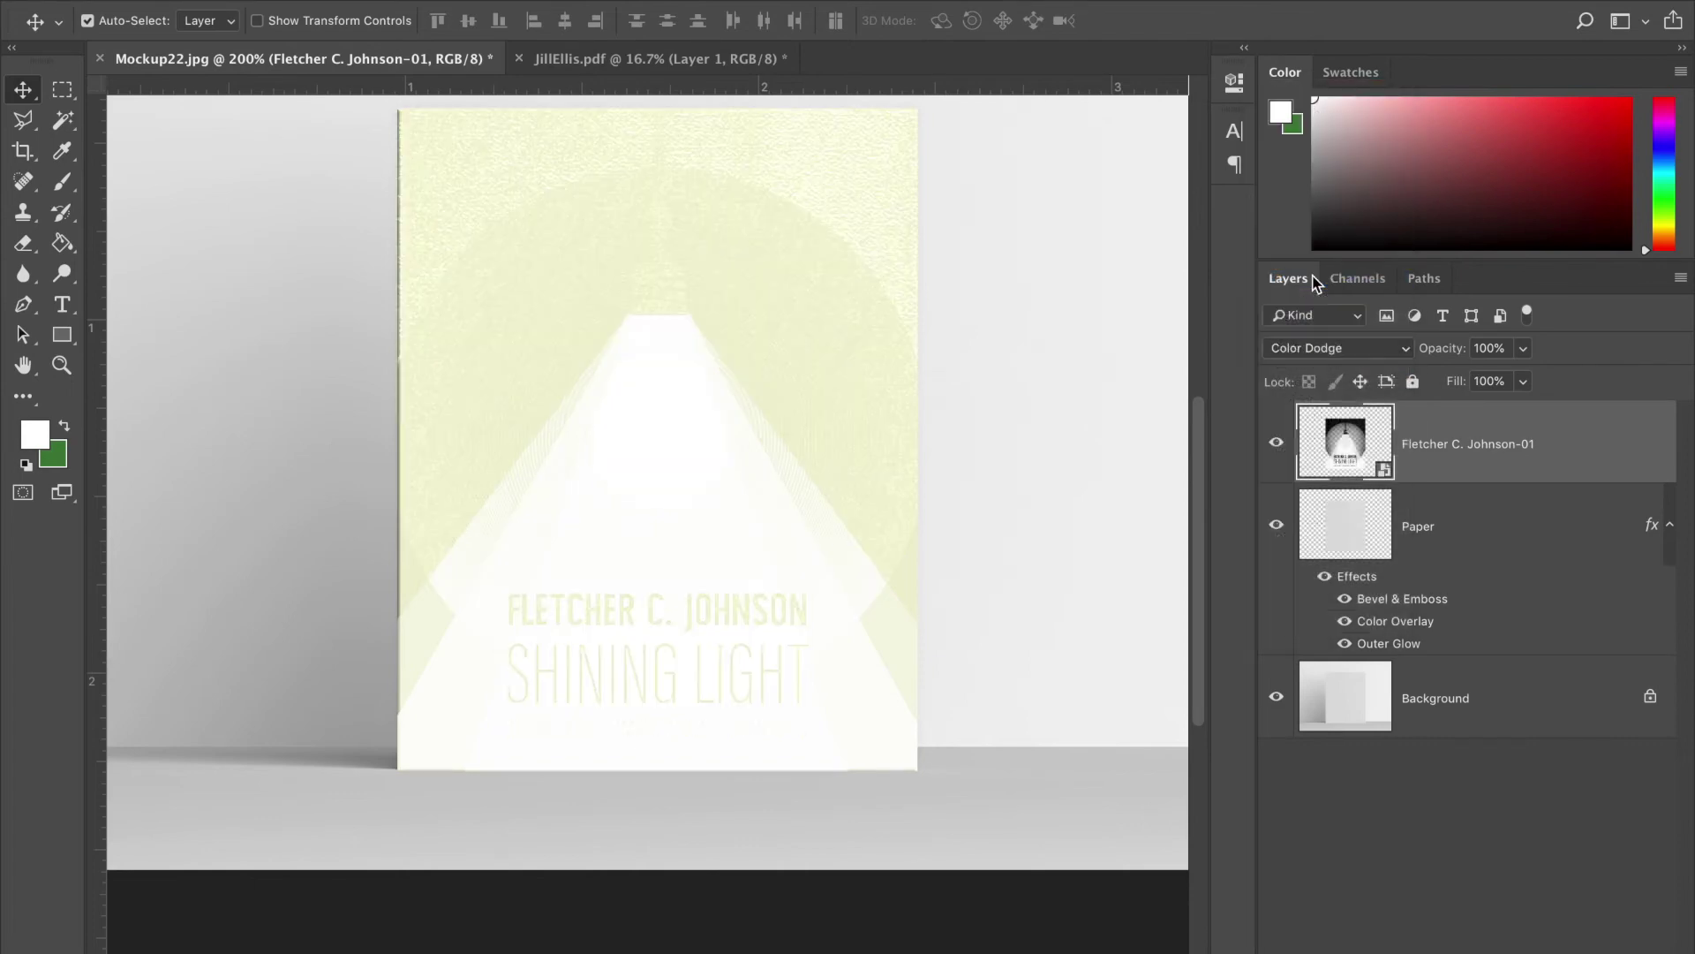
pyautogui.click(1301, 355)
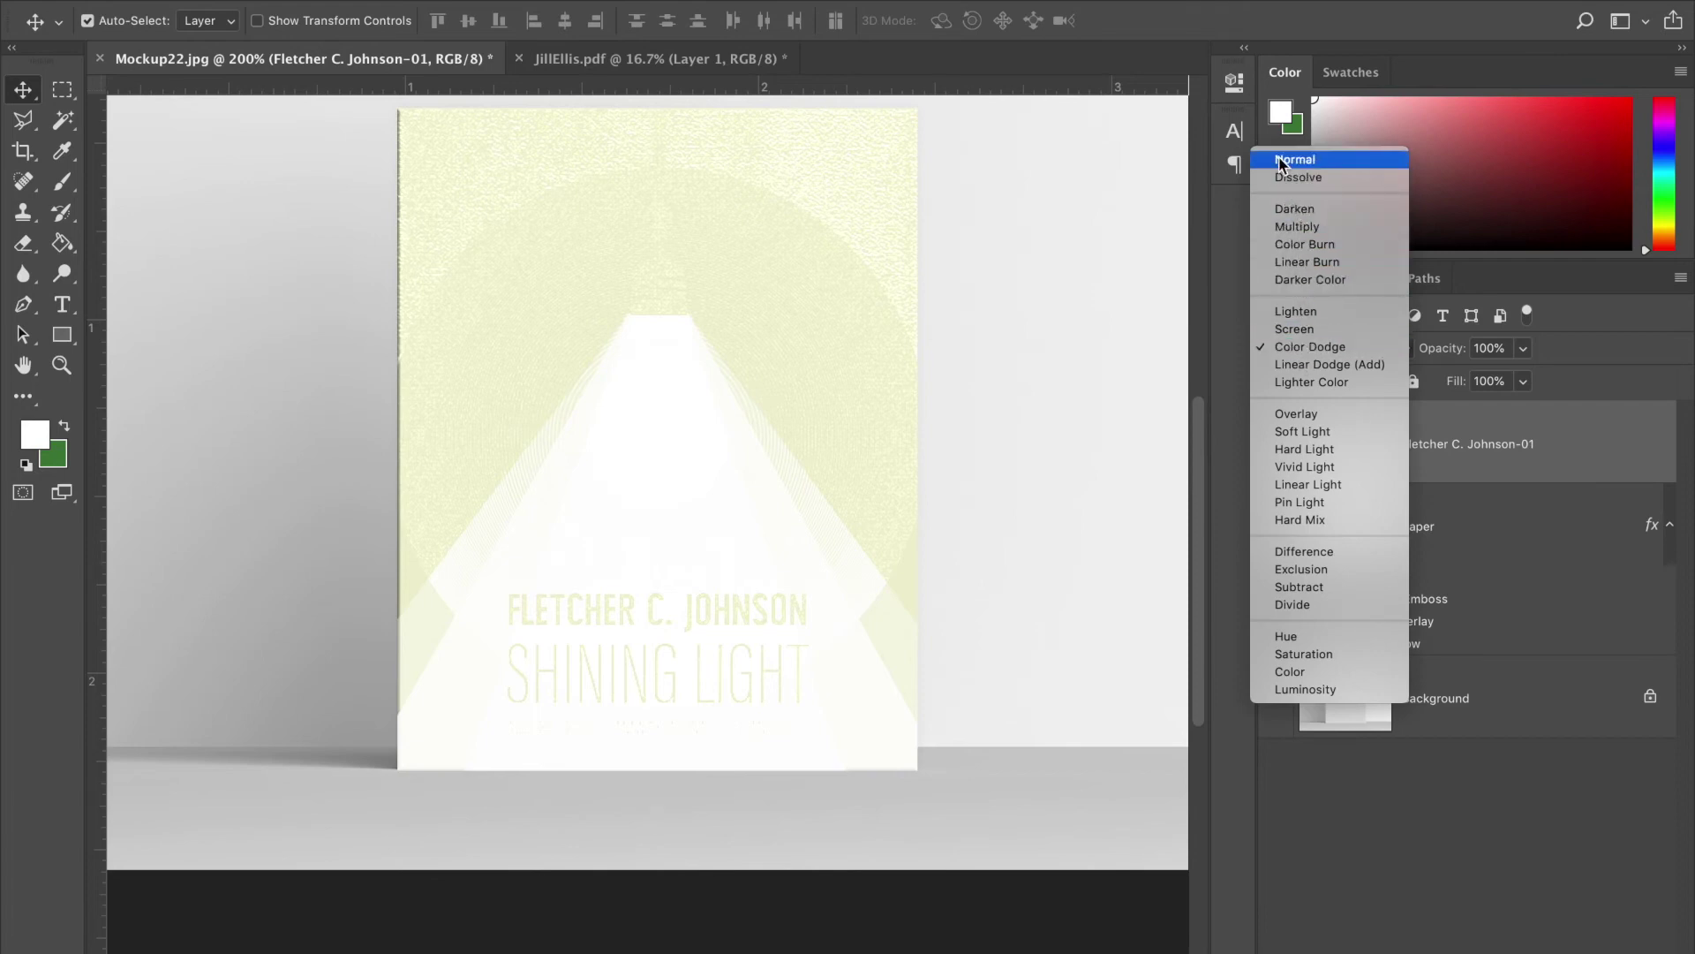
pyautogui.press('Escape')
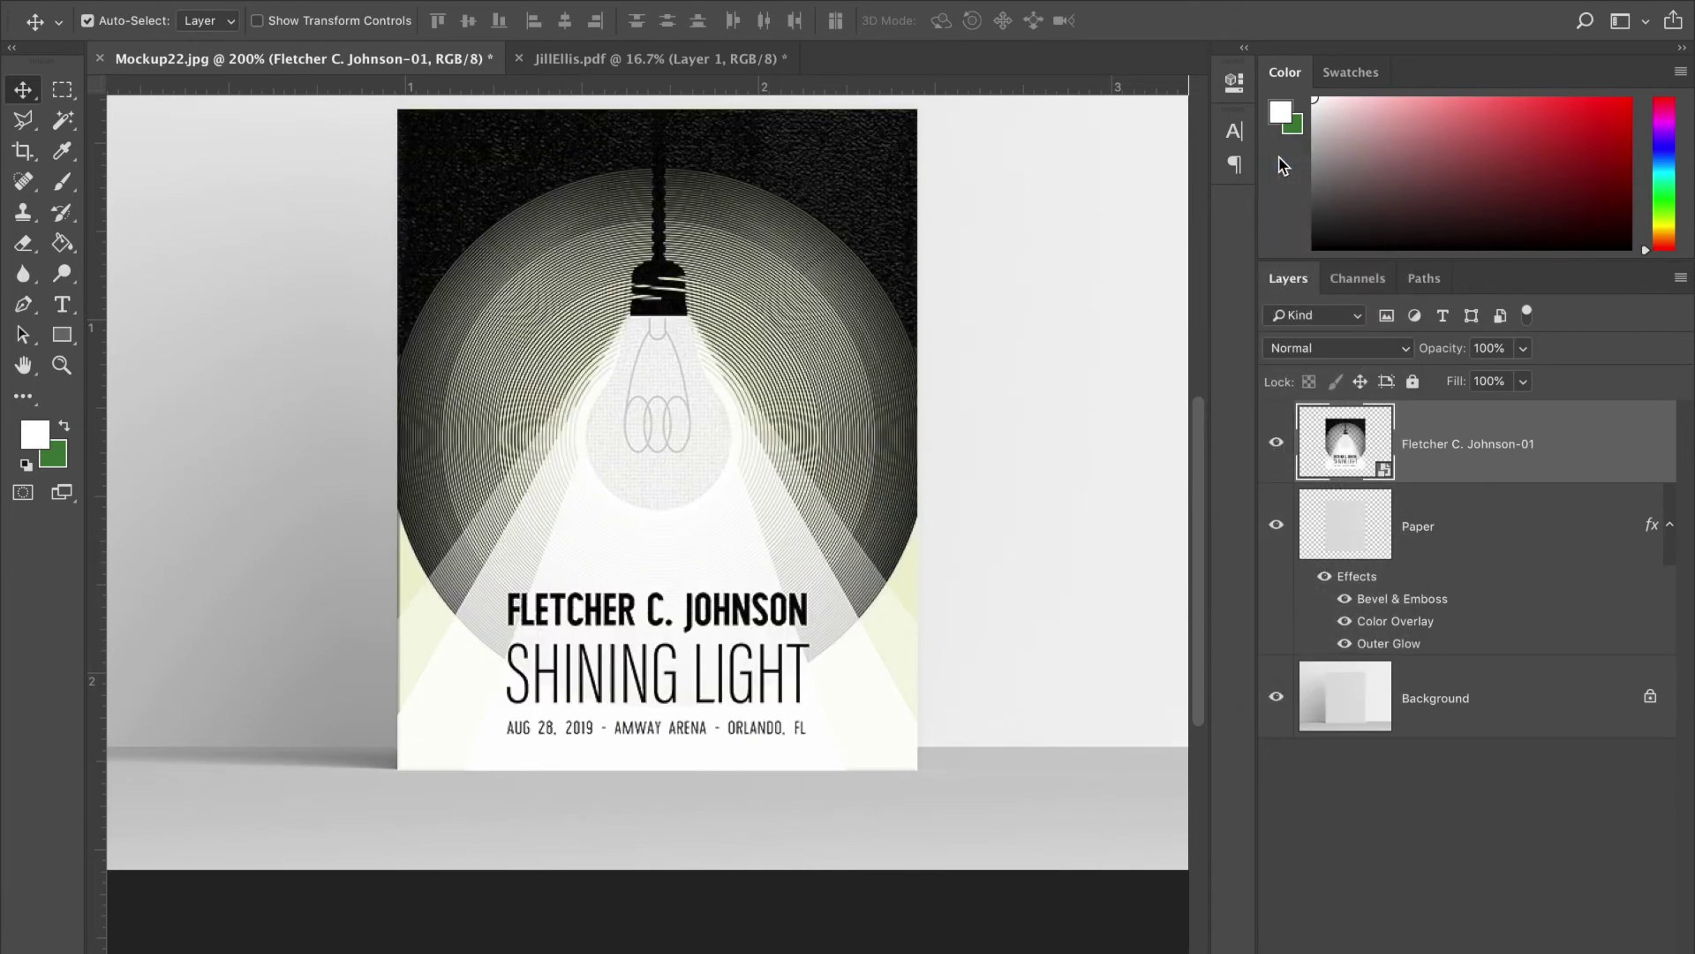
# - Open the Paper layer's Color Overlay colour and try grey and charcoal shades
pyautogui.doubleClick(1537, 517)
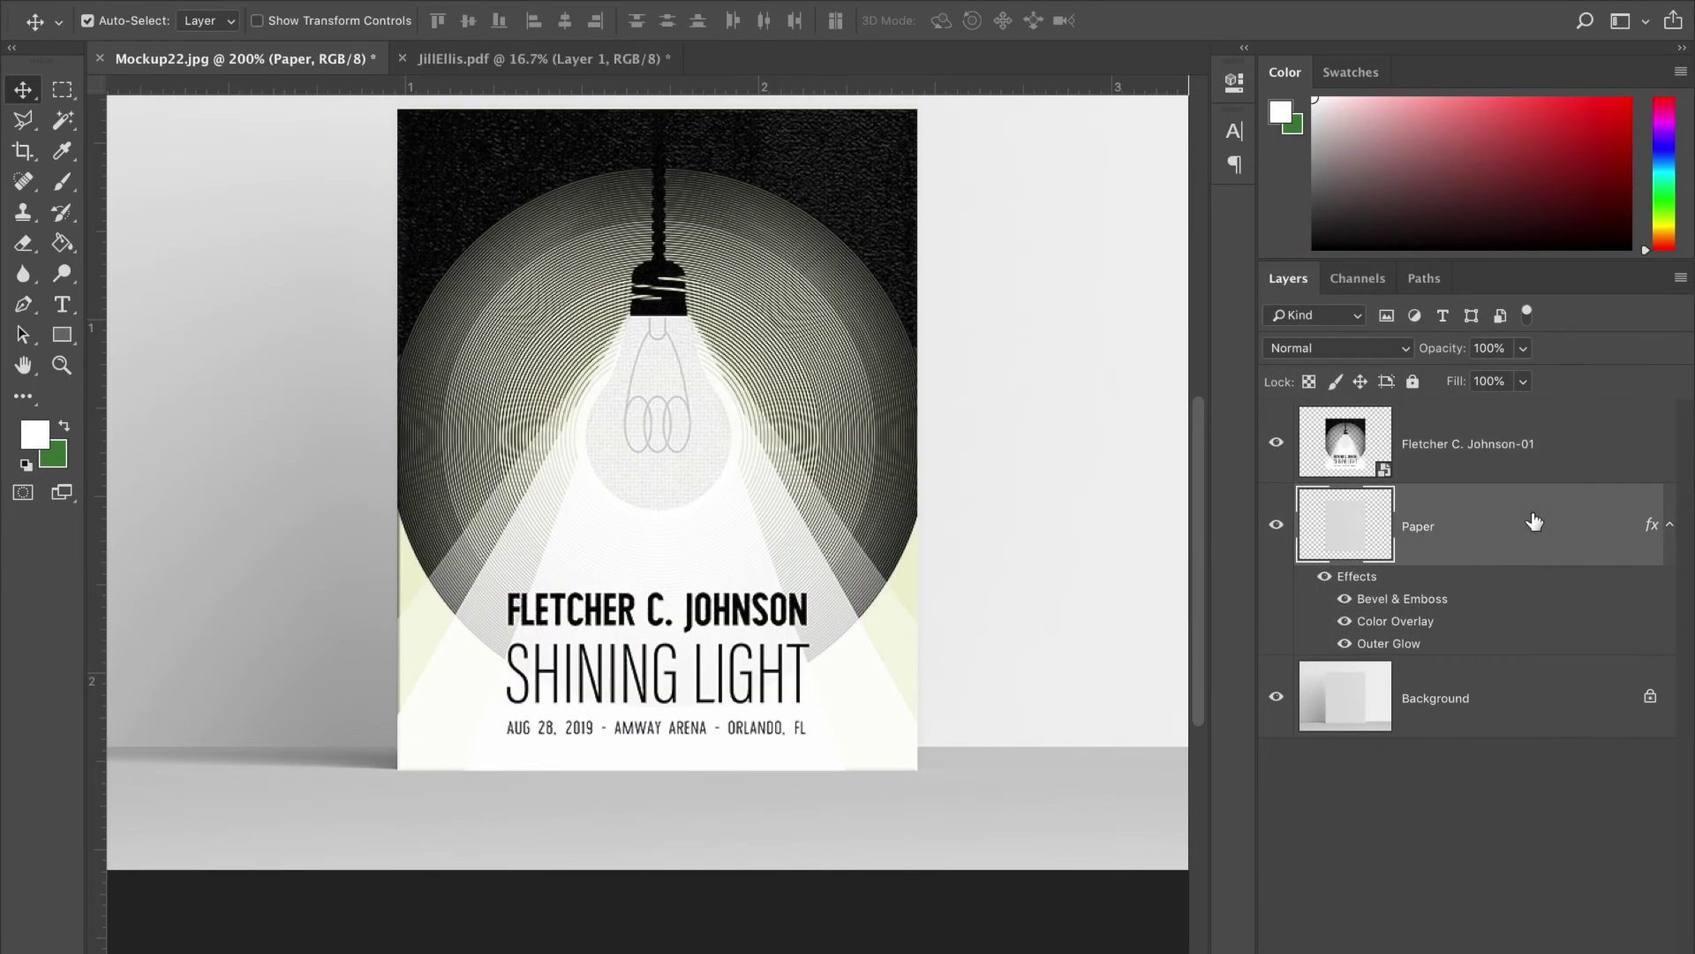
pyautogui.click(897, 314)
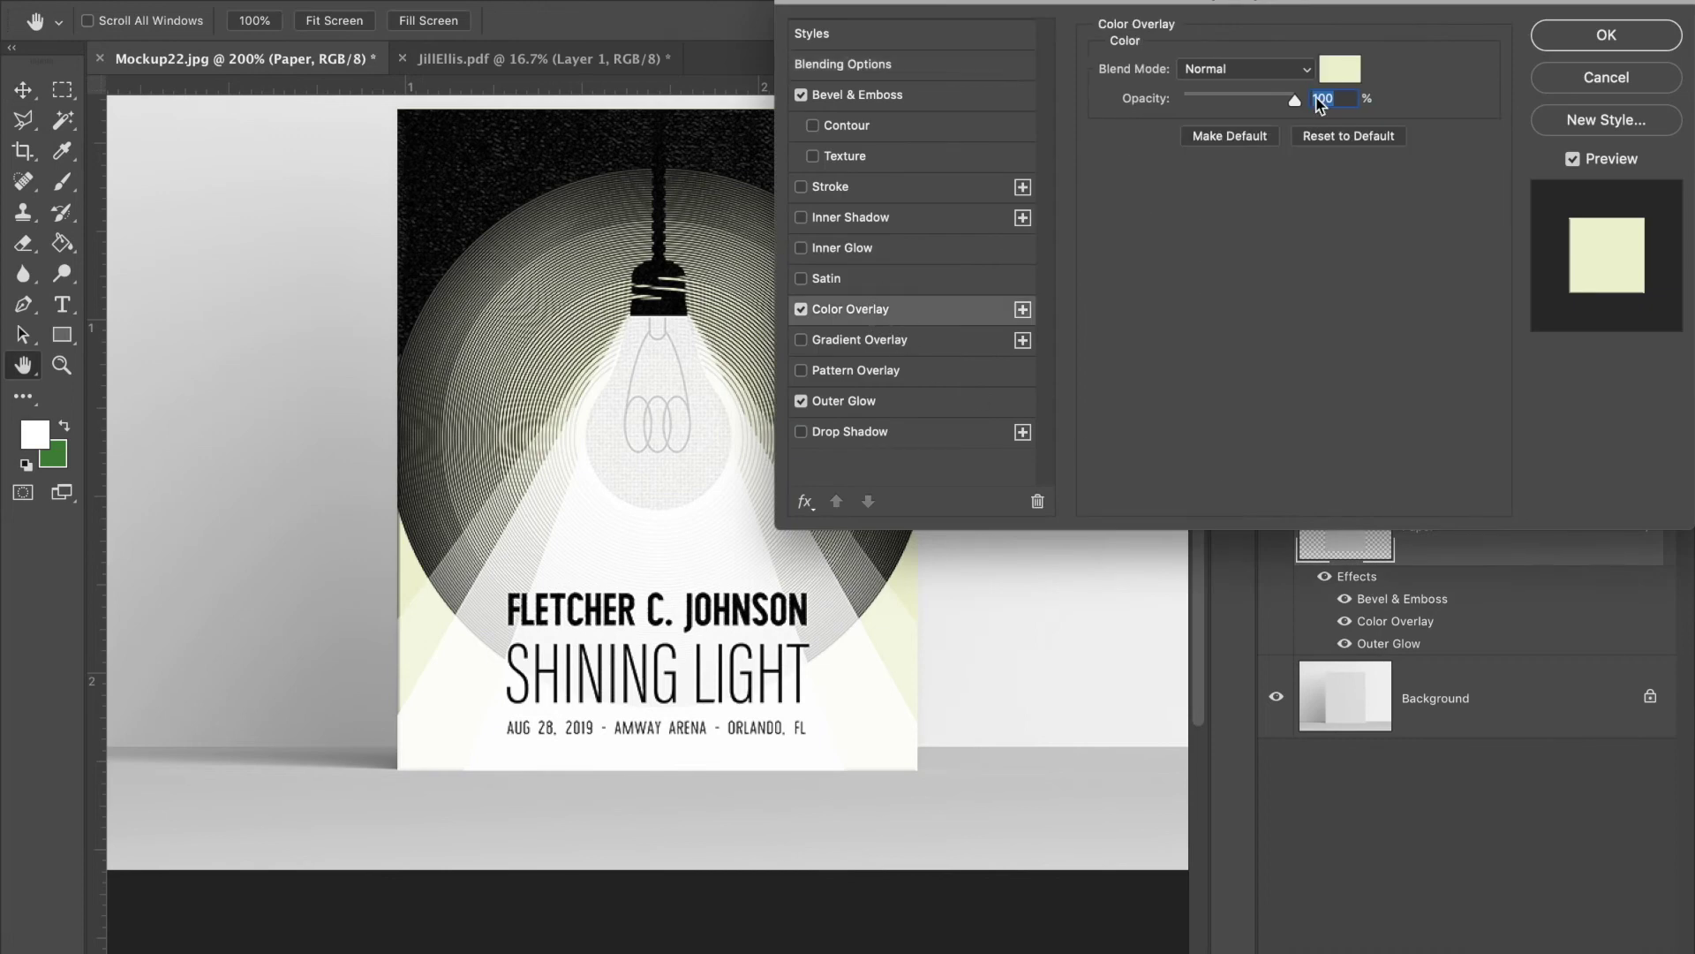
pyautogui.click(1340, 70)
pyautogui.moveTo(987, 576); pyautogui.dragTo(958, 578)
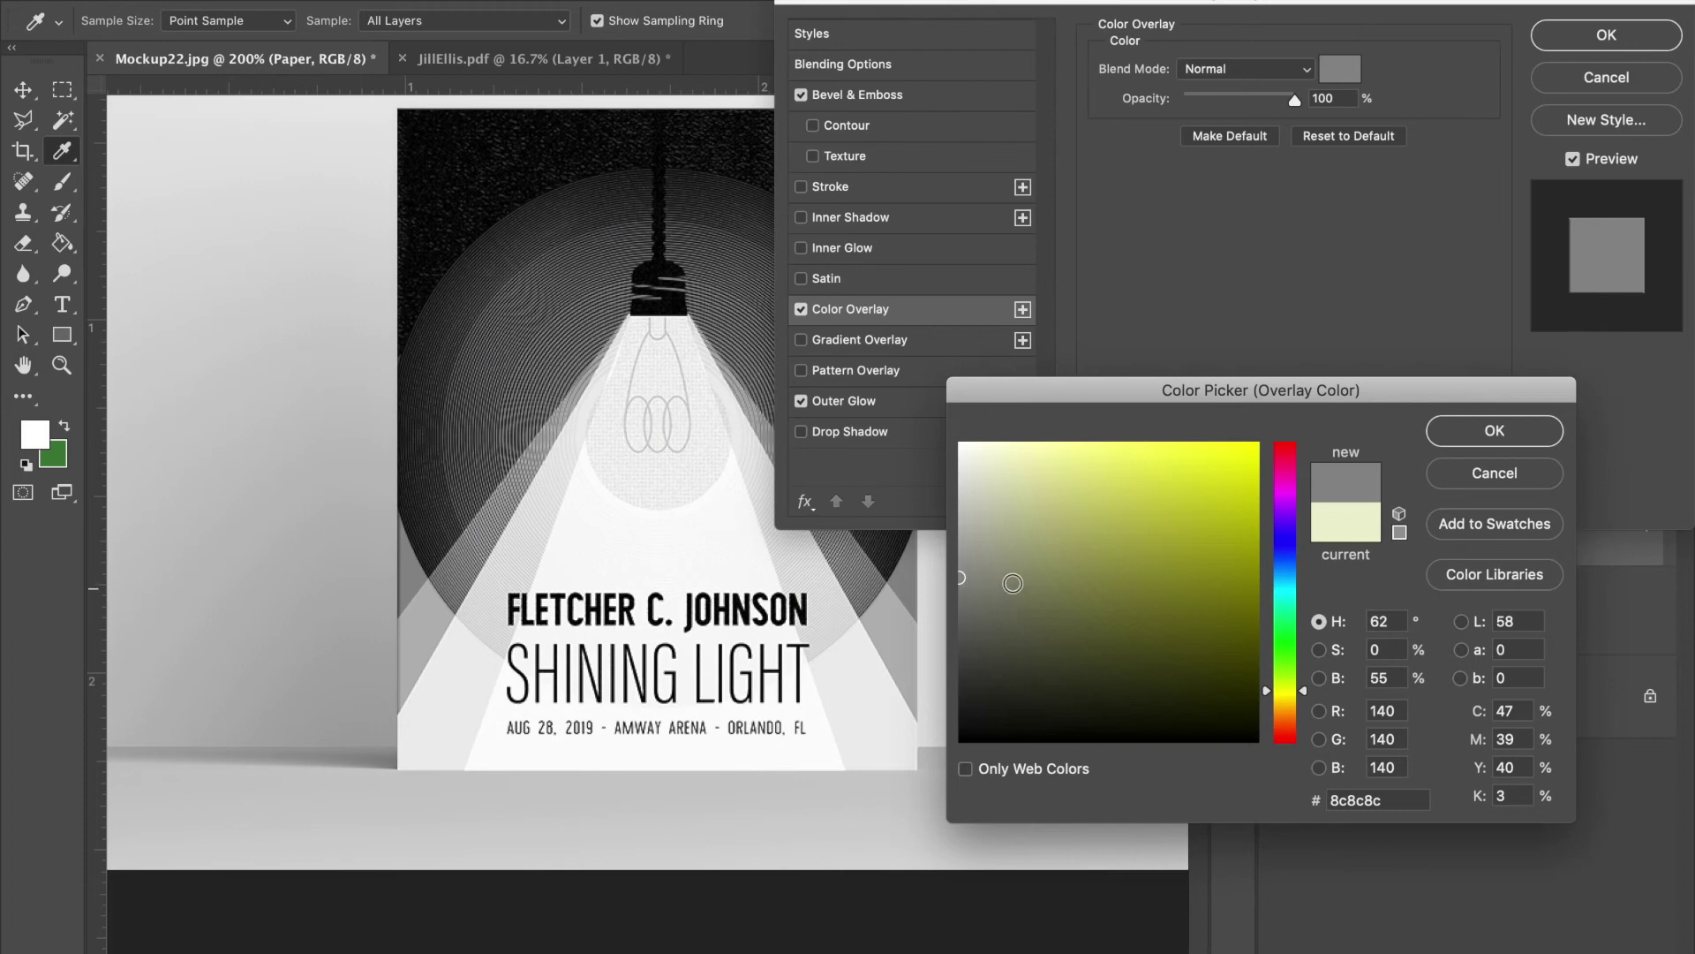
pyautogui.click(969, 636)
pyautogui.moveTo(969, 637); pyautogui.dragTo(959, 647)
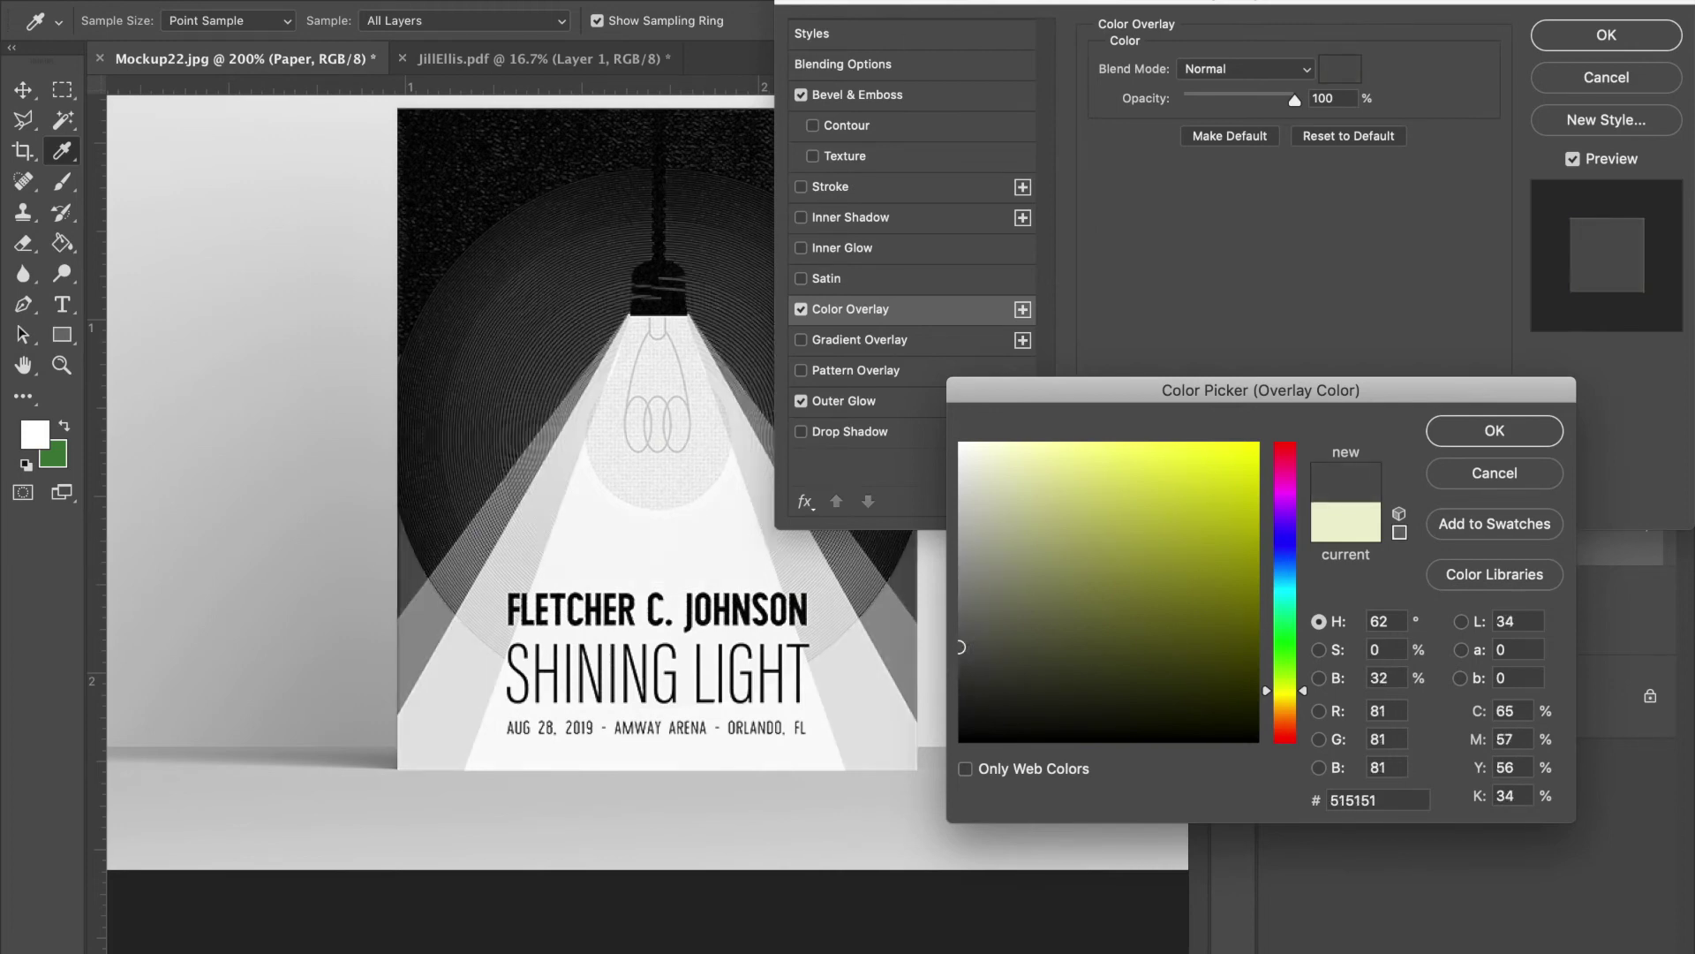
# - Settle on muted teal #7cb2b1 for the paper overlay and apply it
pyautogui.moveTo(1166, 2); pyautogui.dragTo(1152, 2)
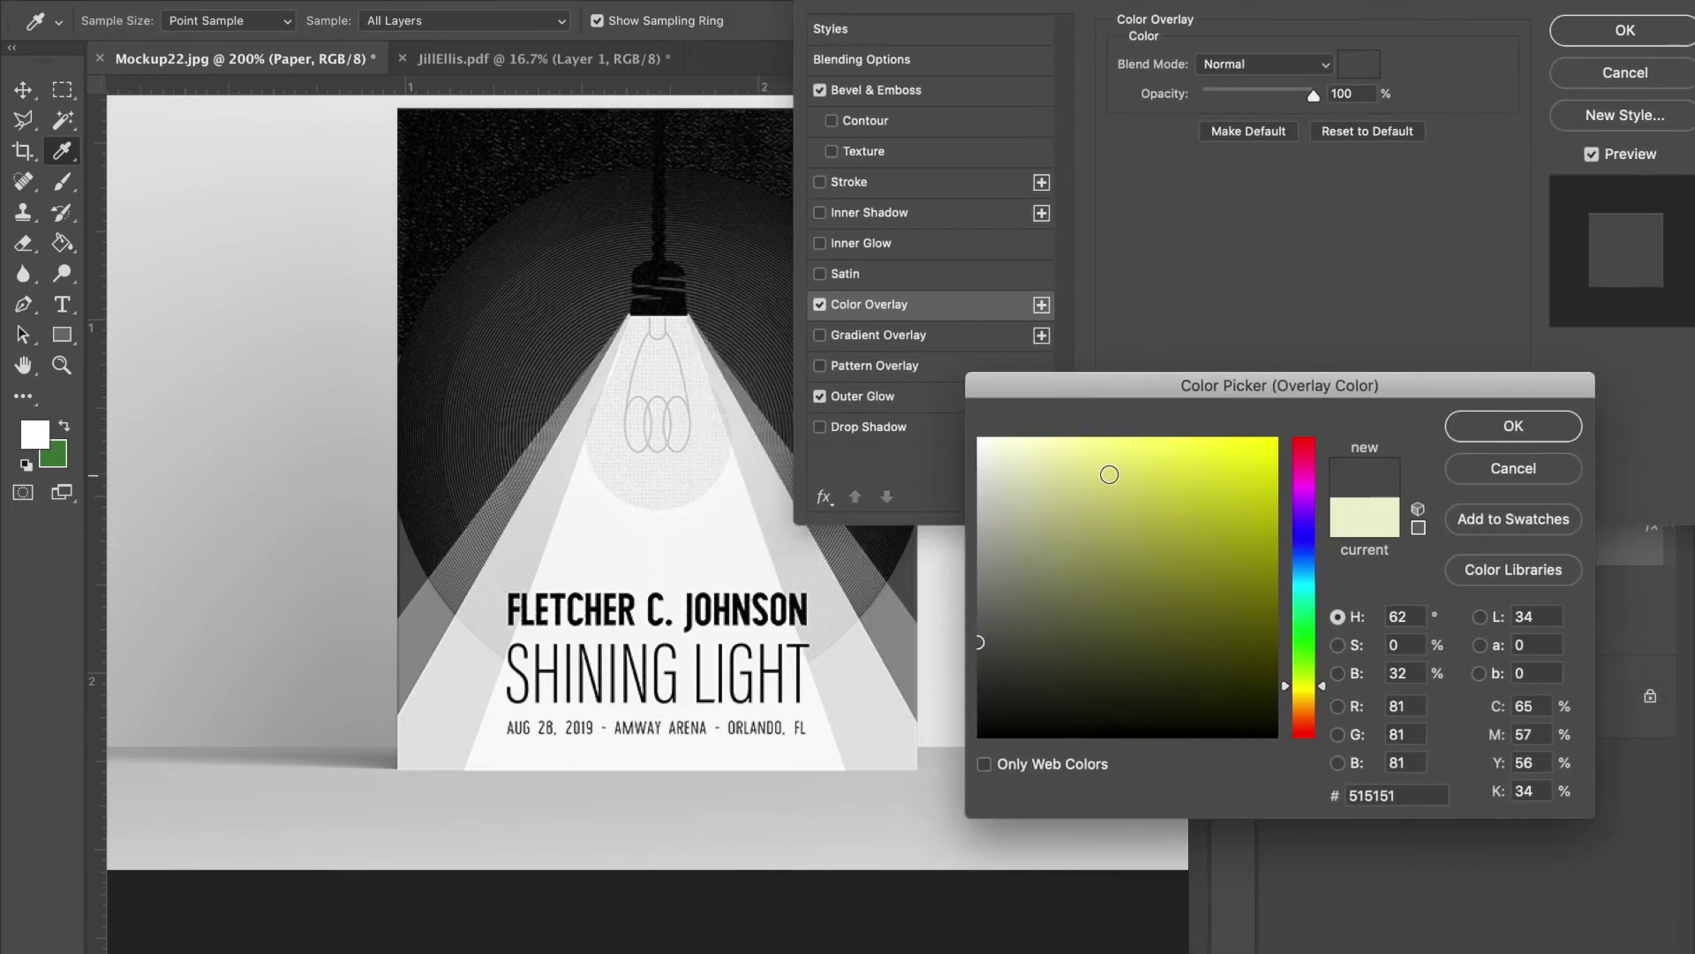
pyautogui.click(1109, 474)
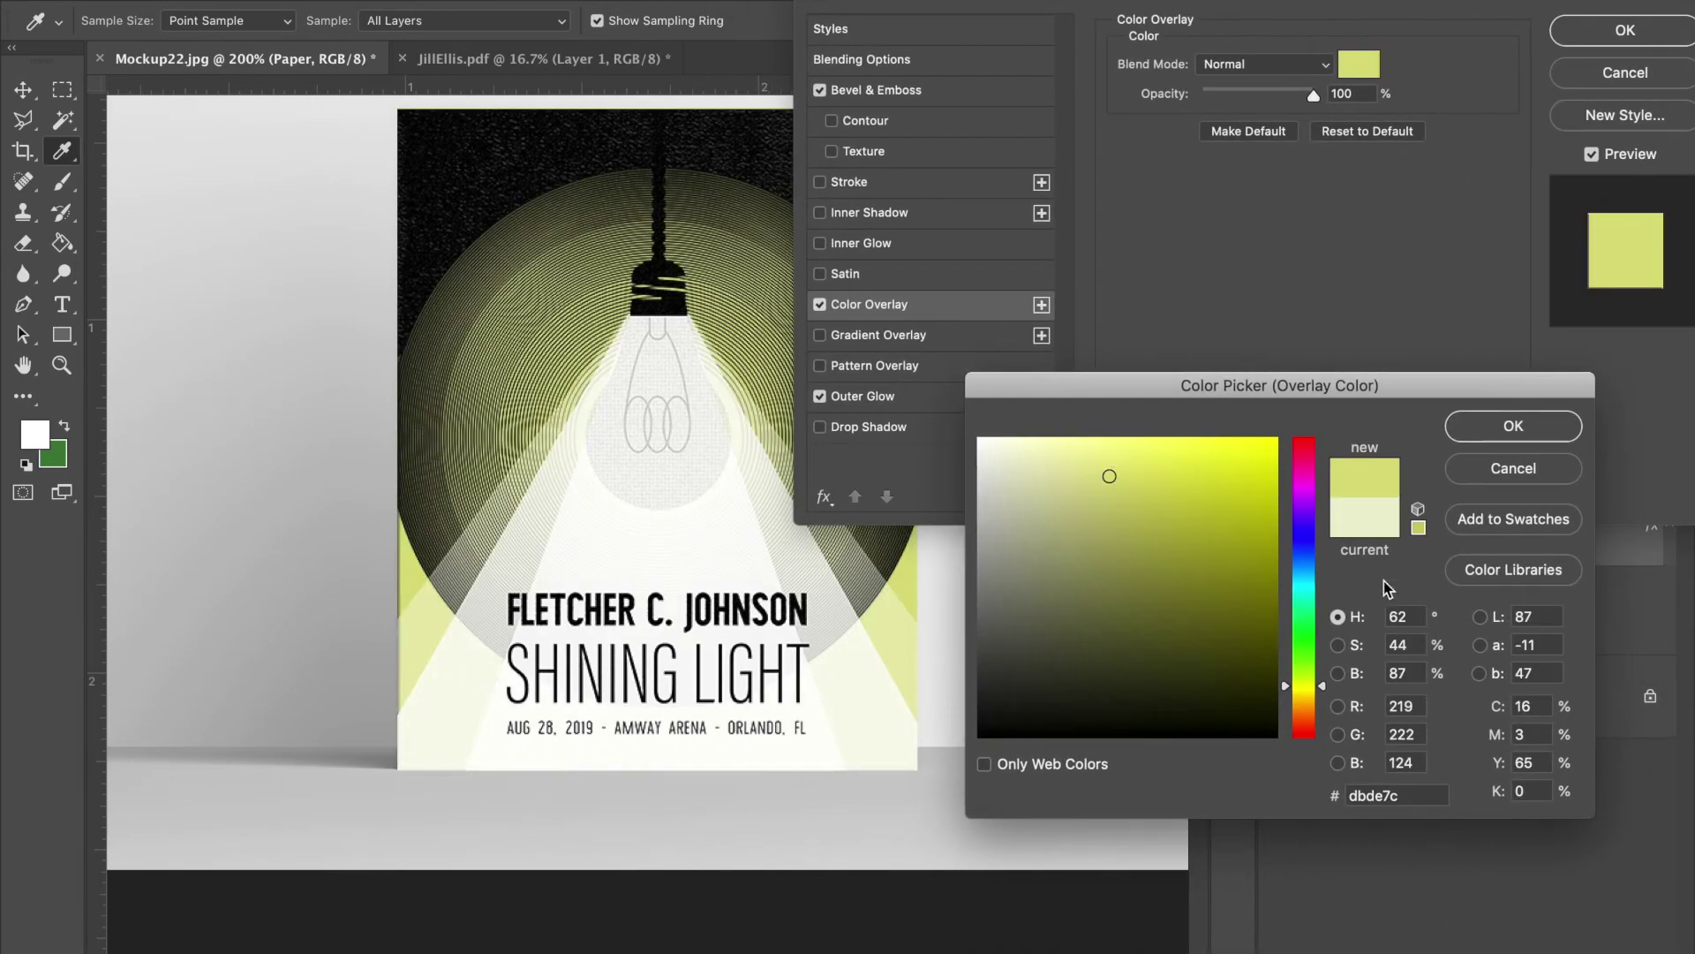
pyautogui.click(1304, 587)
pyautogui.click(1219, 537)
pyautogui.click(1145, 613)
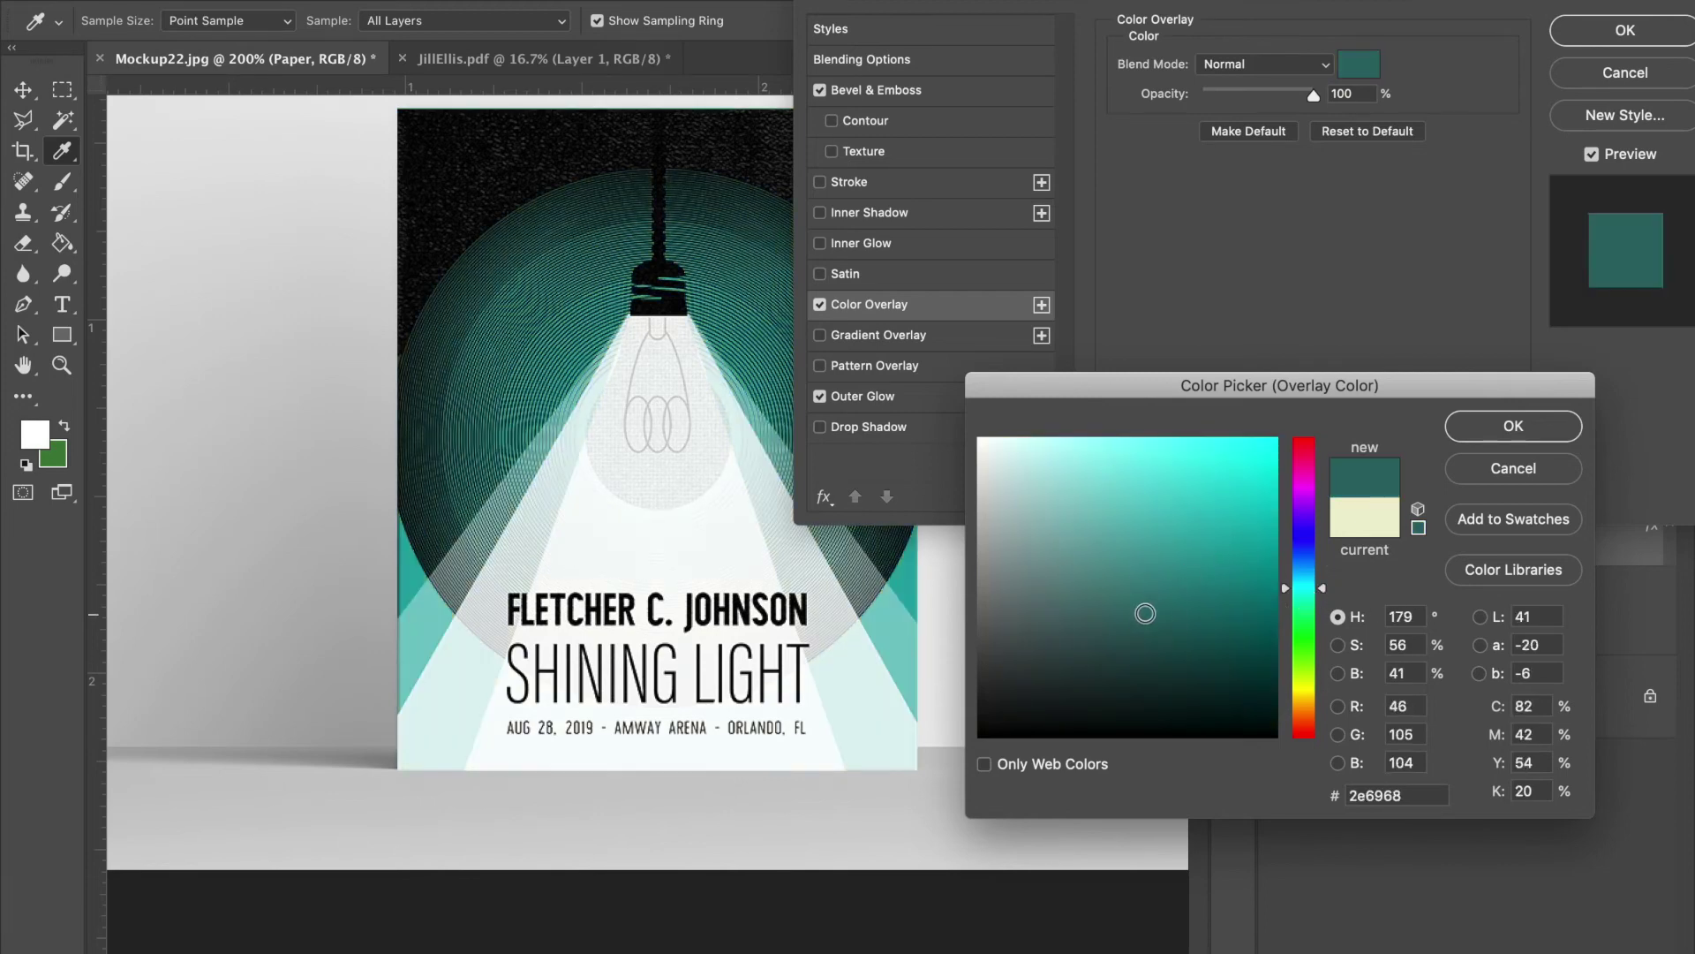
pyautogui.moveTo(1145, 612)
pyautogui.mouseDown()
pyautogui.moveTo(1068, 678)
pyautogui.moveTo(1116, 618)
pyautogui.moveTo(1122, 646)
pyautogui.moveTo(1069, 528)
pyautogui.mouseUp()
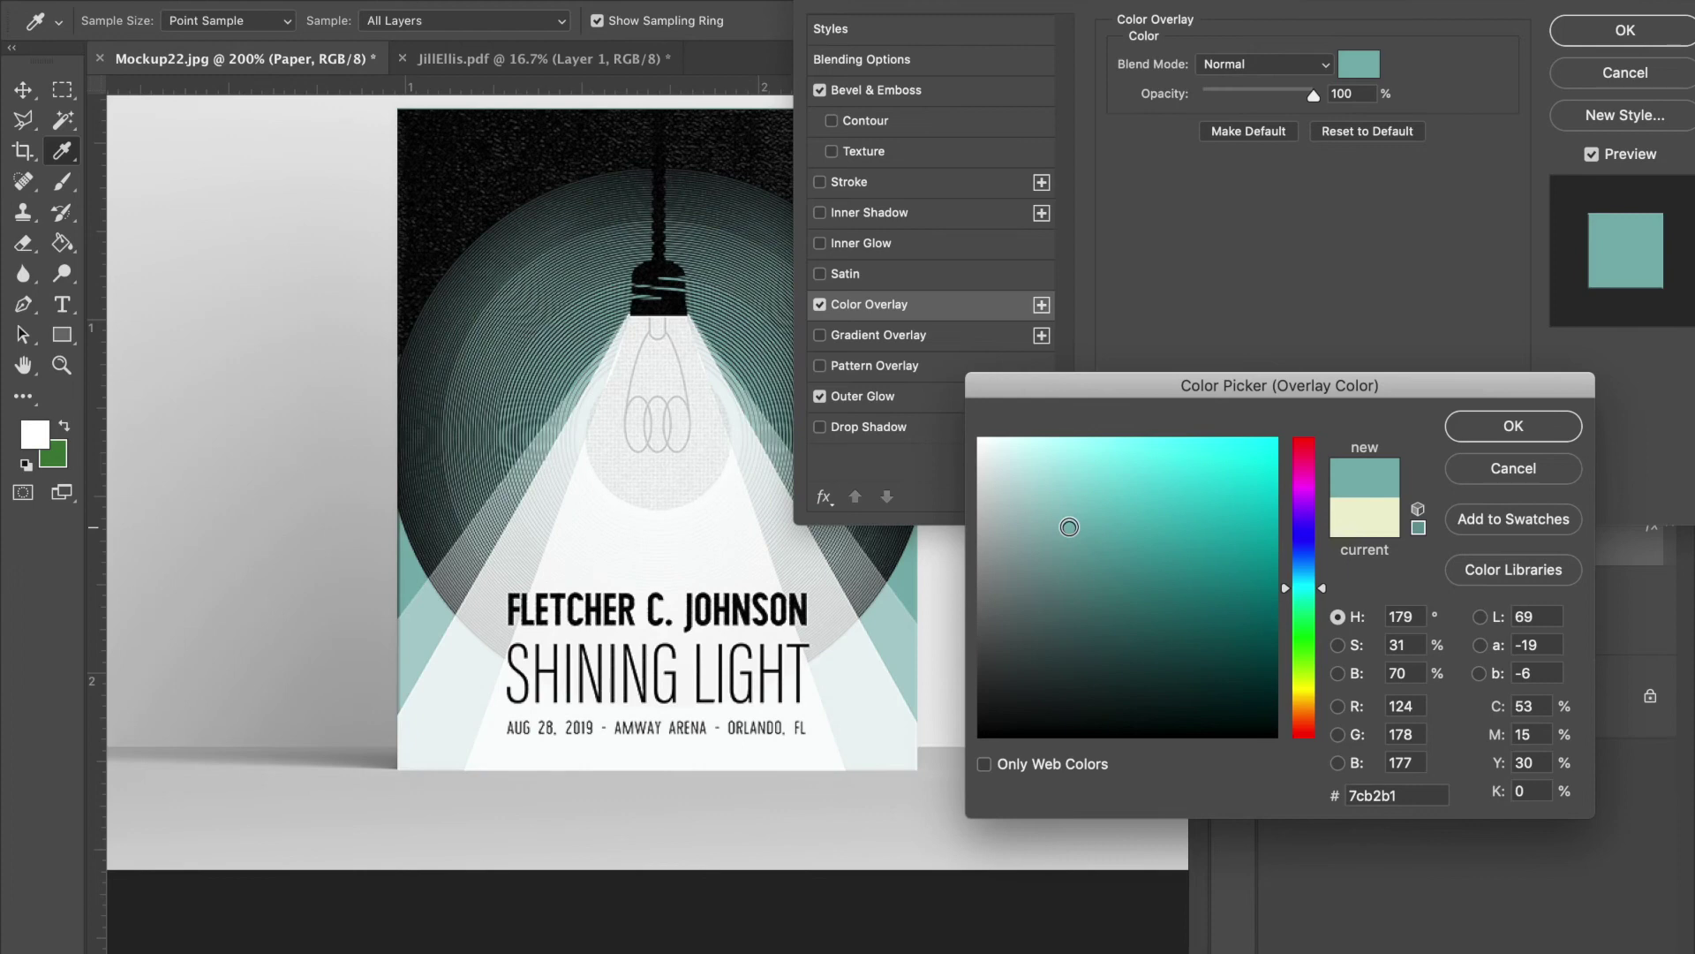
pyautogui.click(1511, 428)
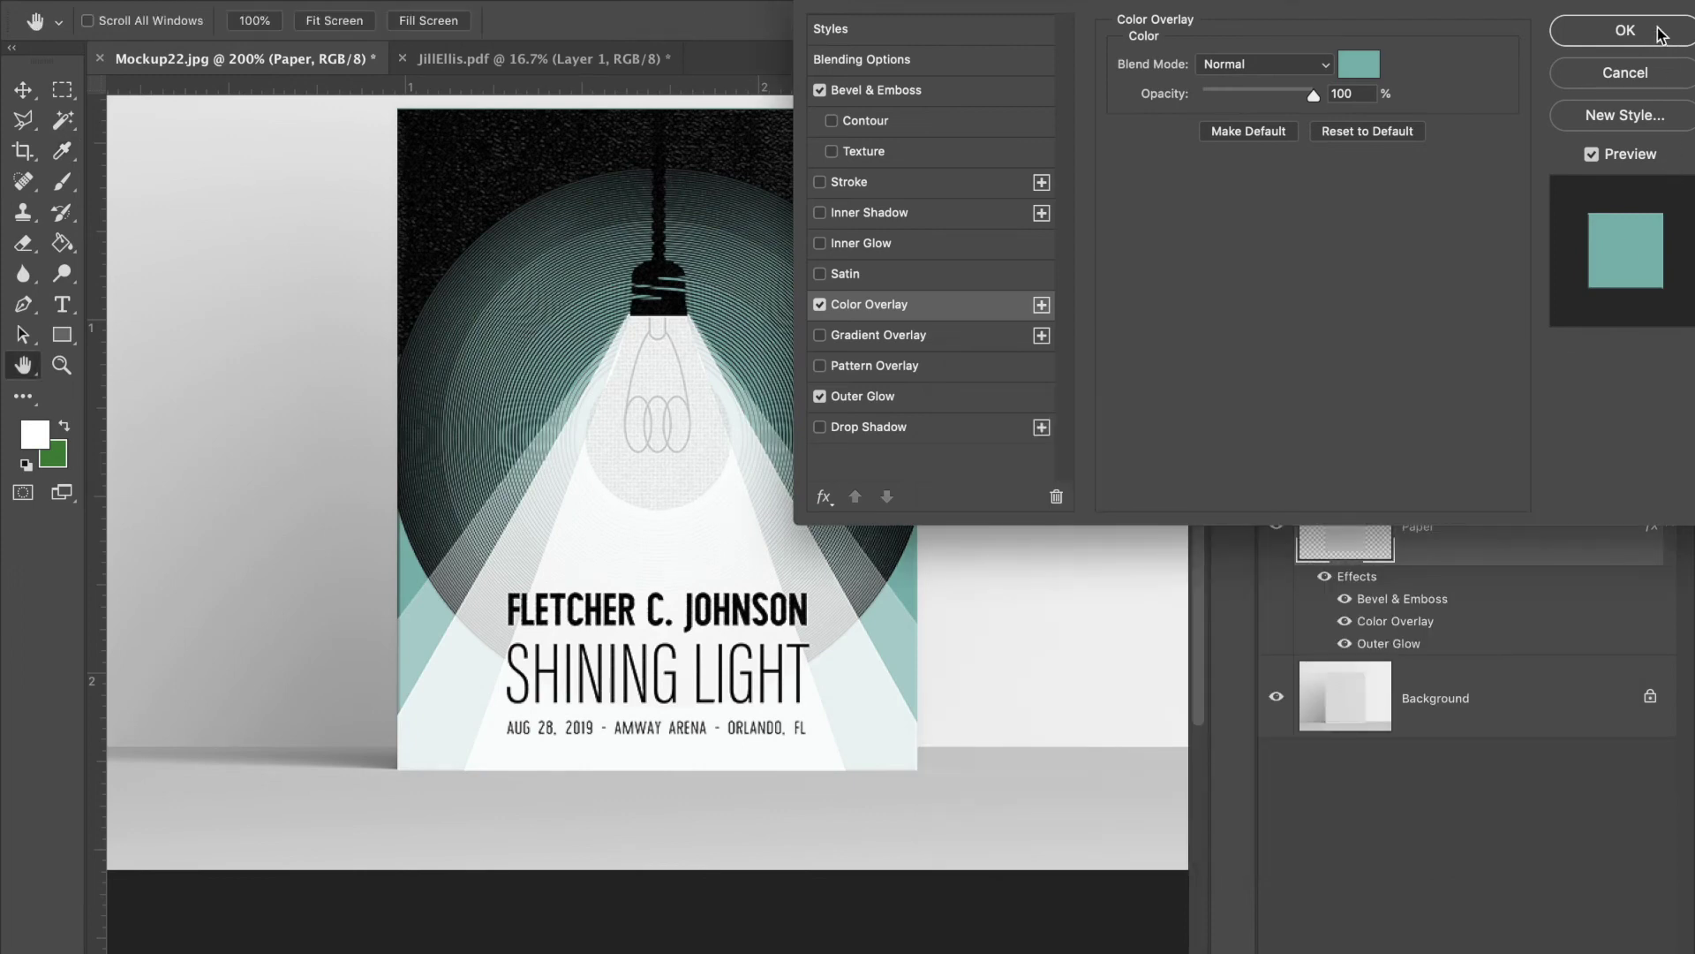
pyautogui.click(1625, 31)
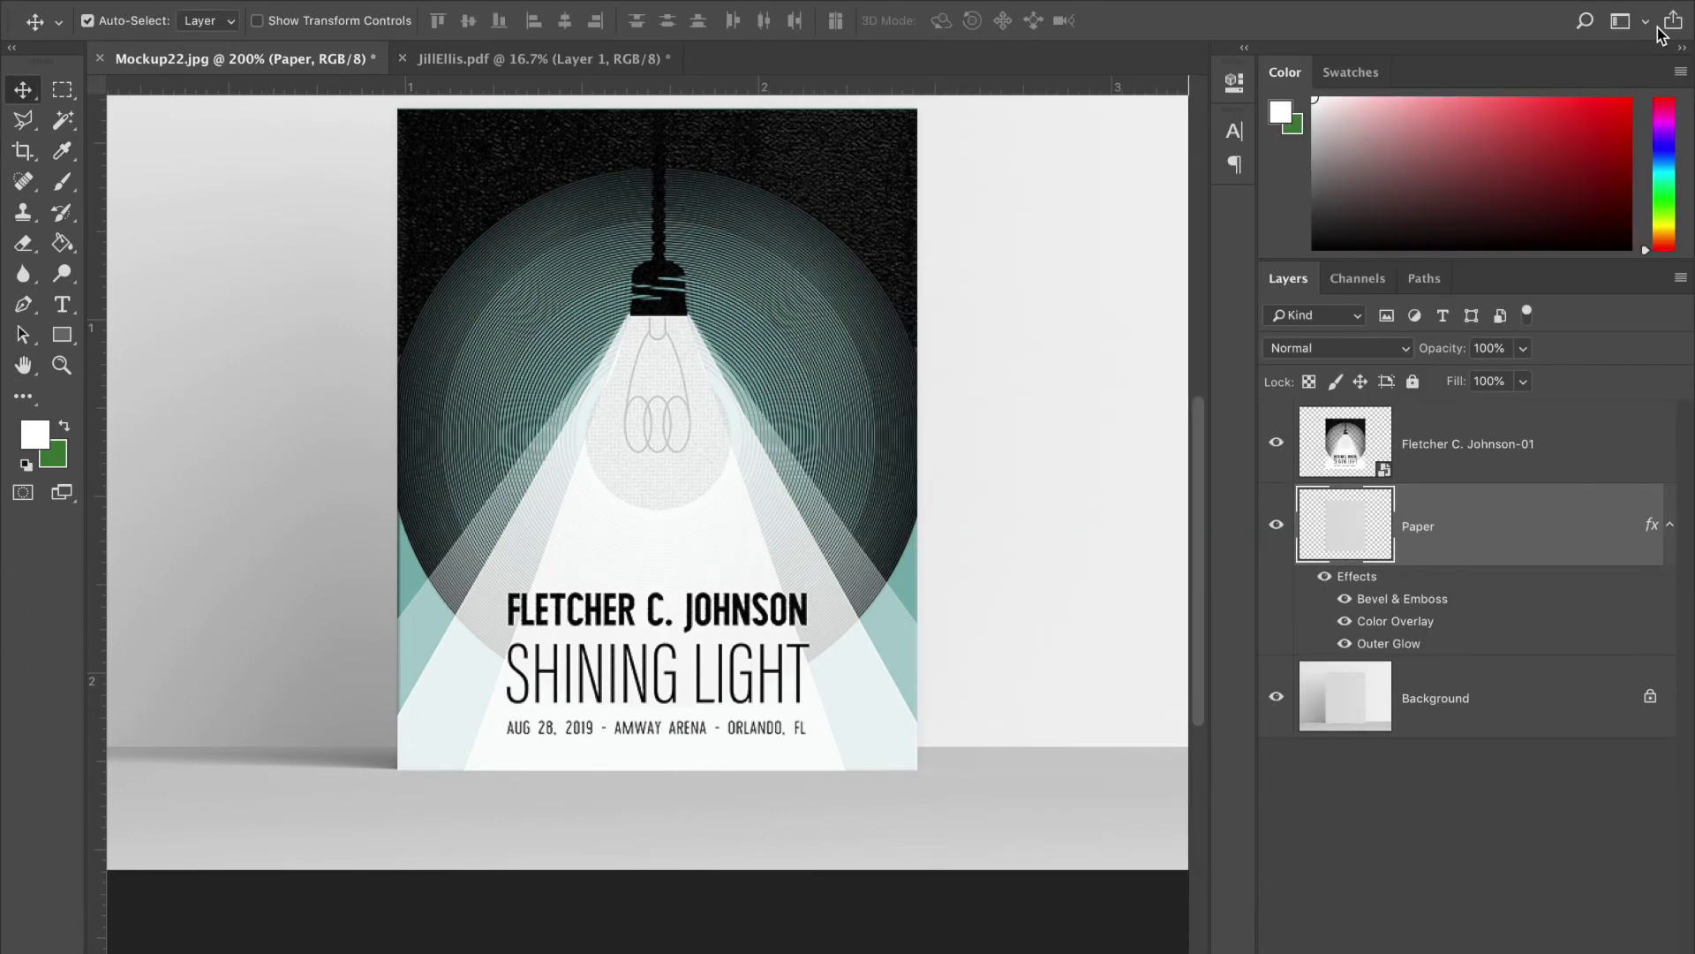
pyautogui.click(1276, 441)
pyautogui.click(1276, 441)
pyautogui.doubleClick(1549, 426)
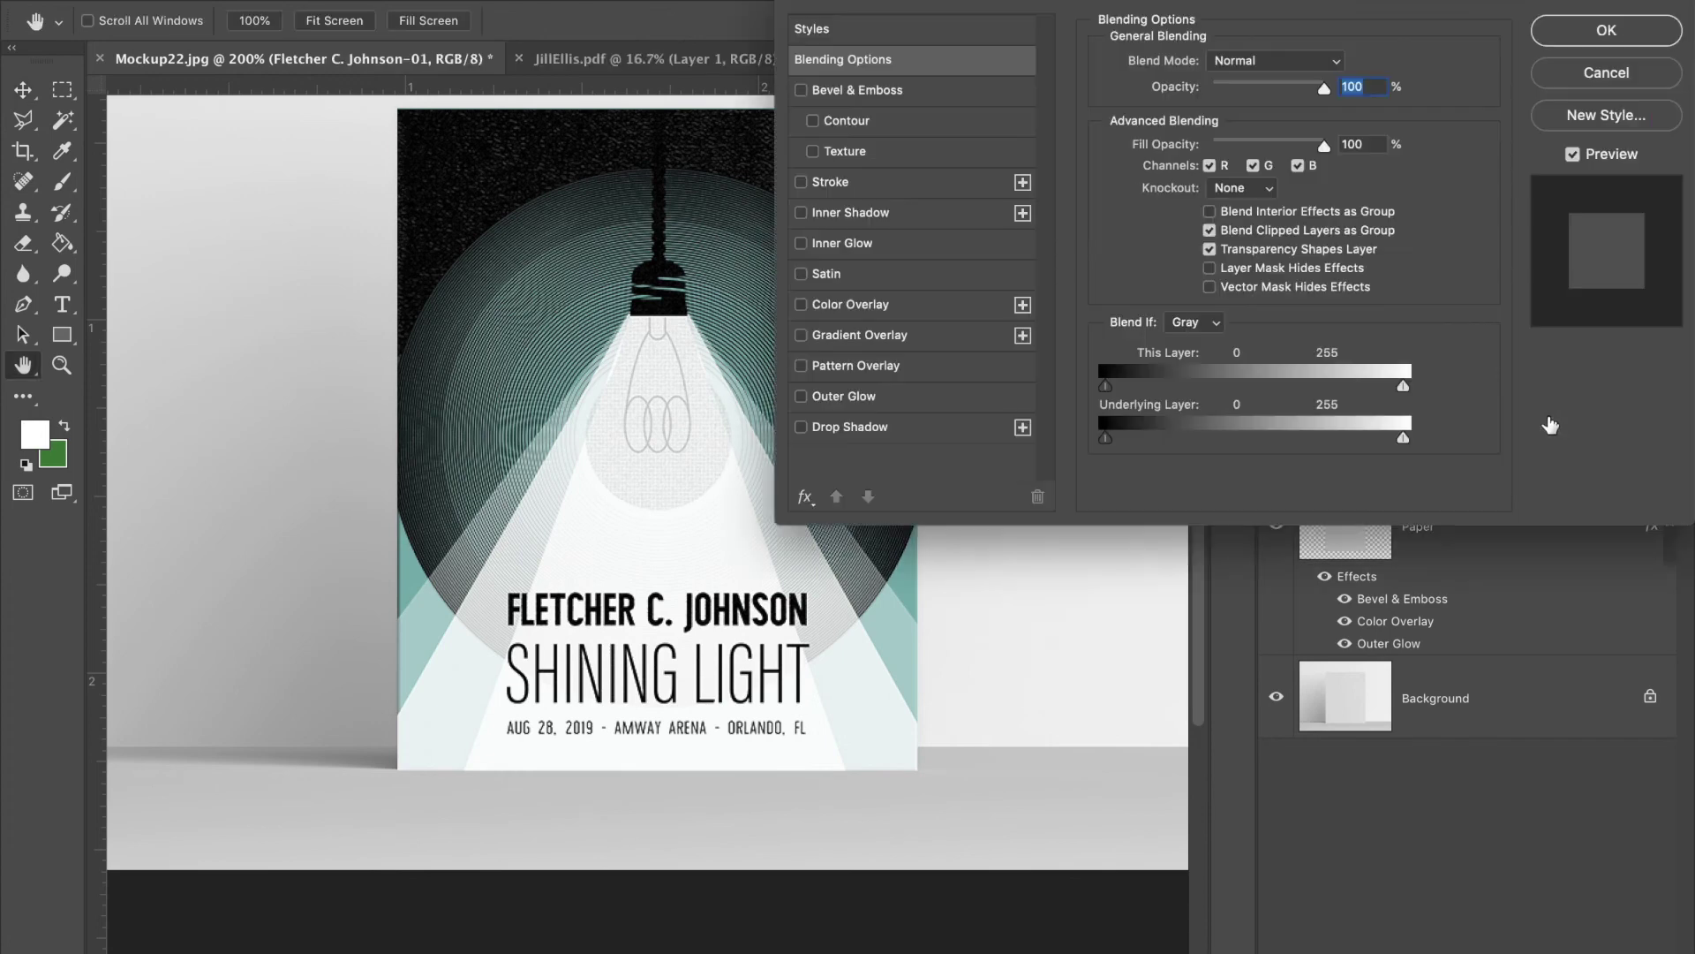
pyautogui.click(837, 304)
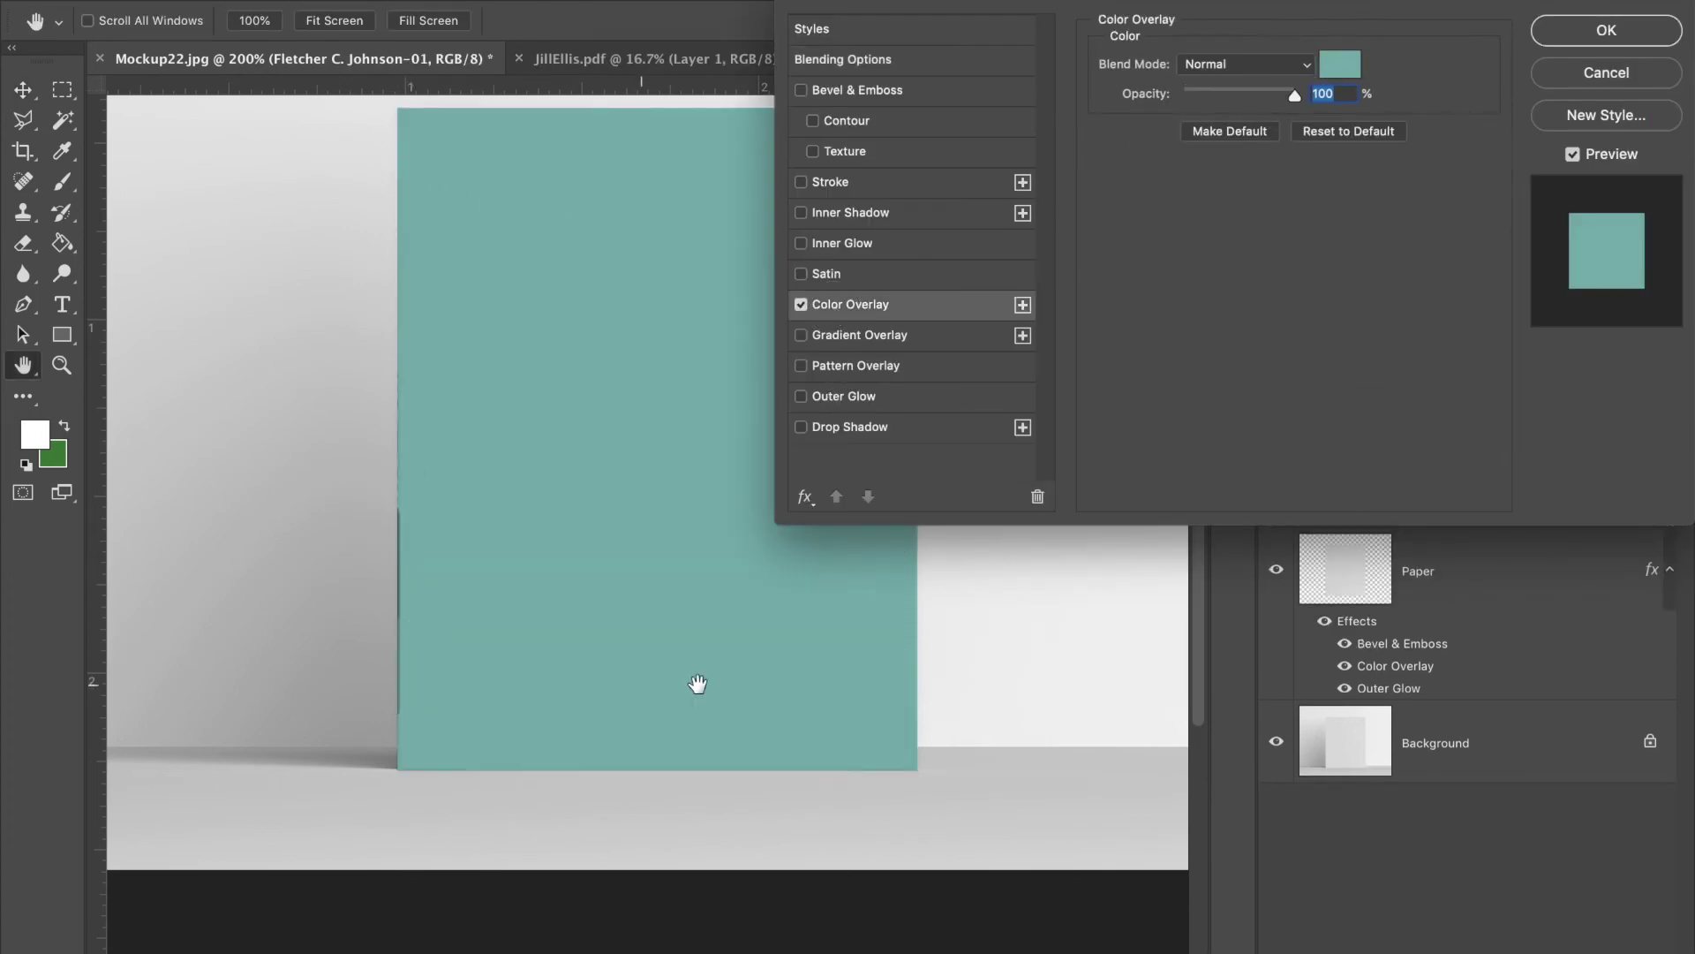
pyautogui.click(1341, 65)
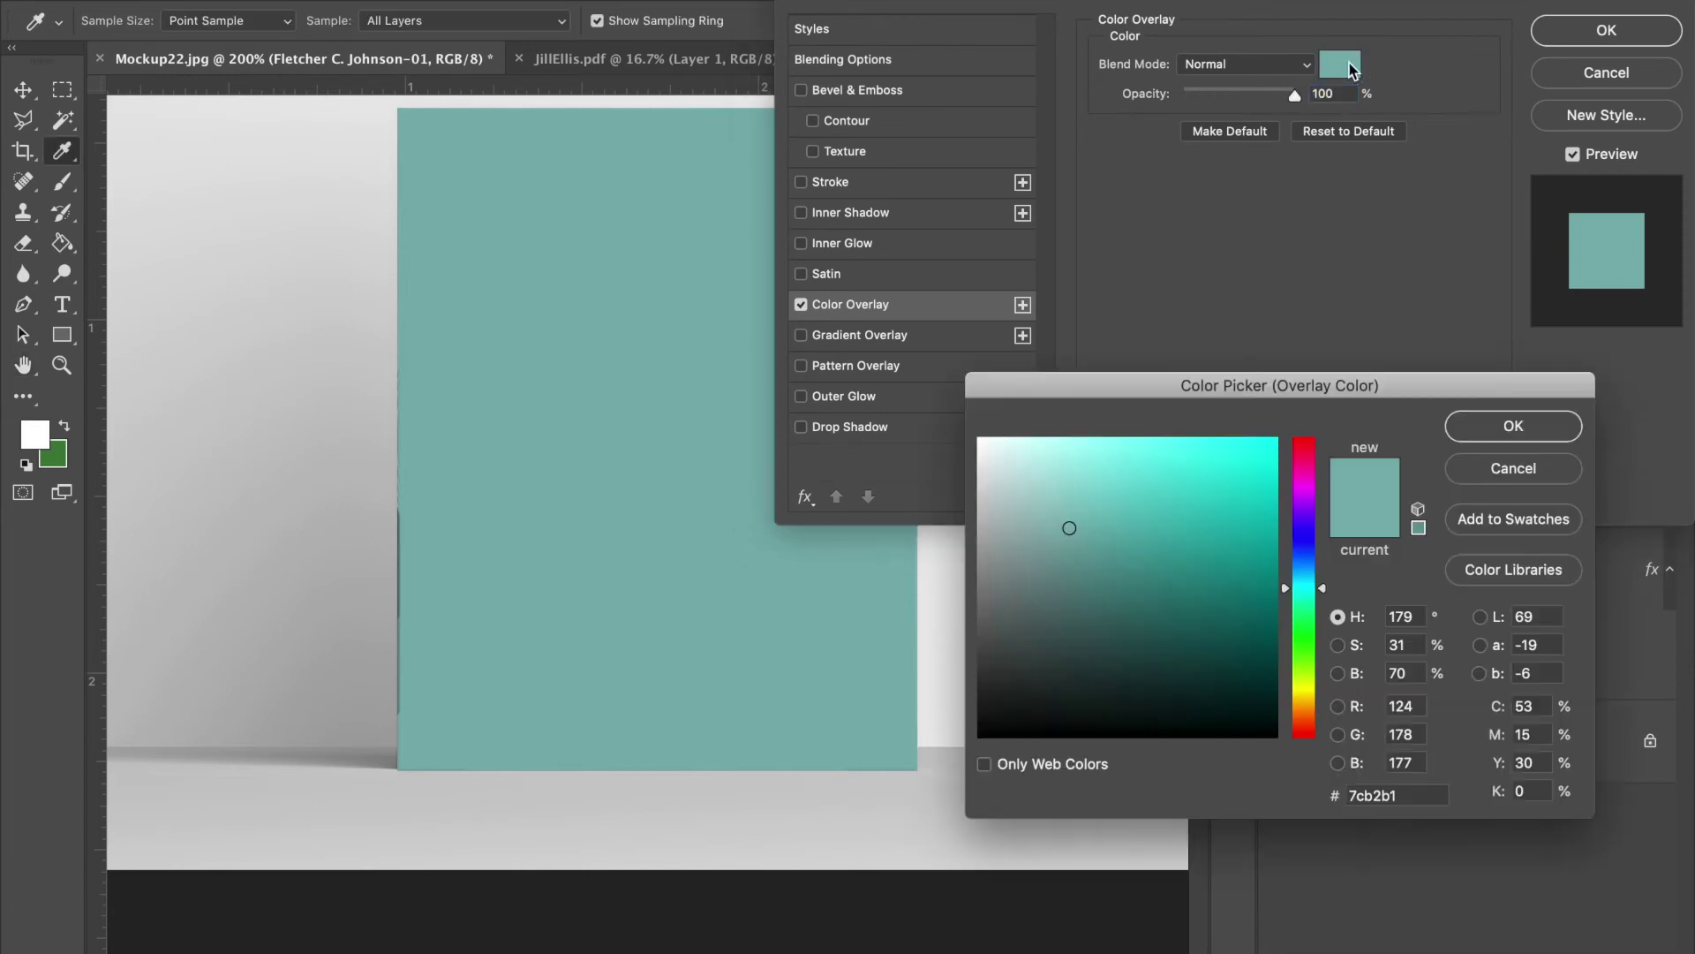
pyautogui.click(1509, 478)
pyautogui.click(1600, 80)
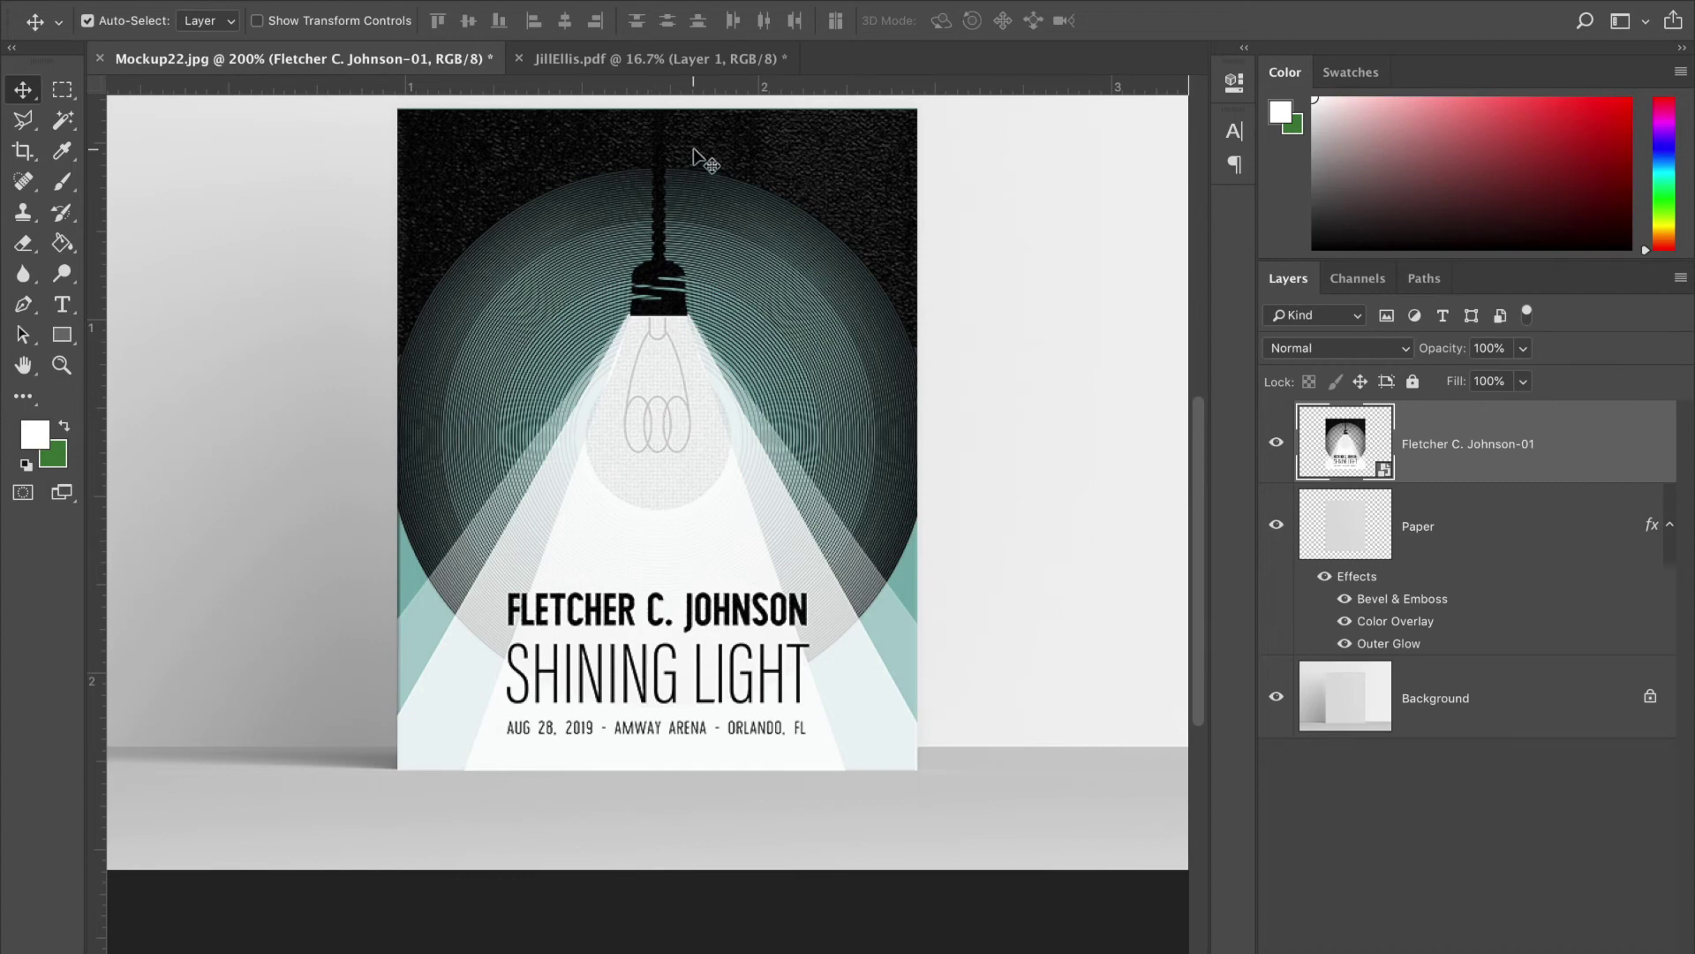
pyautogui.click(676, 58)
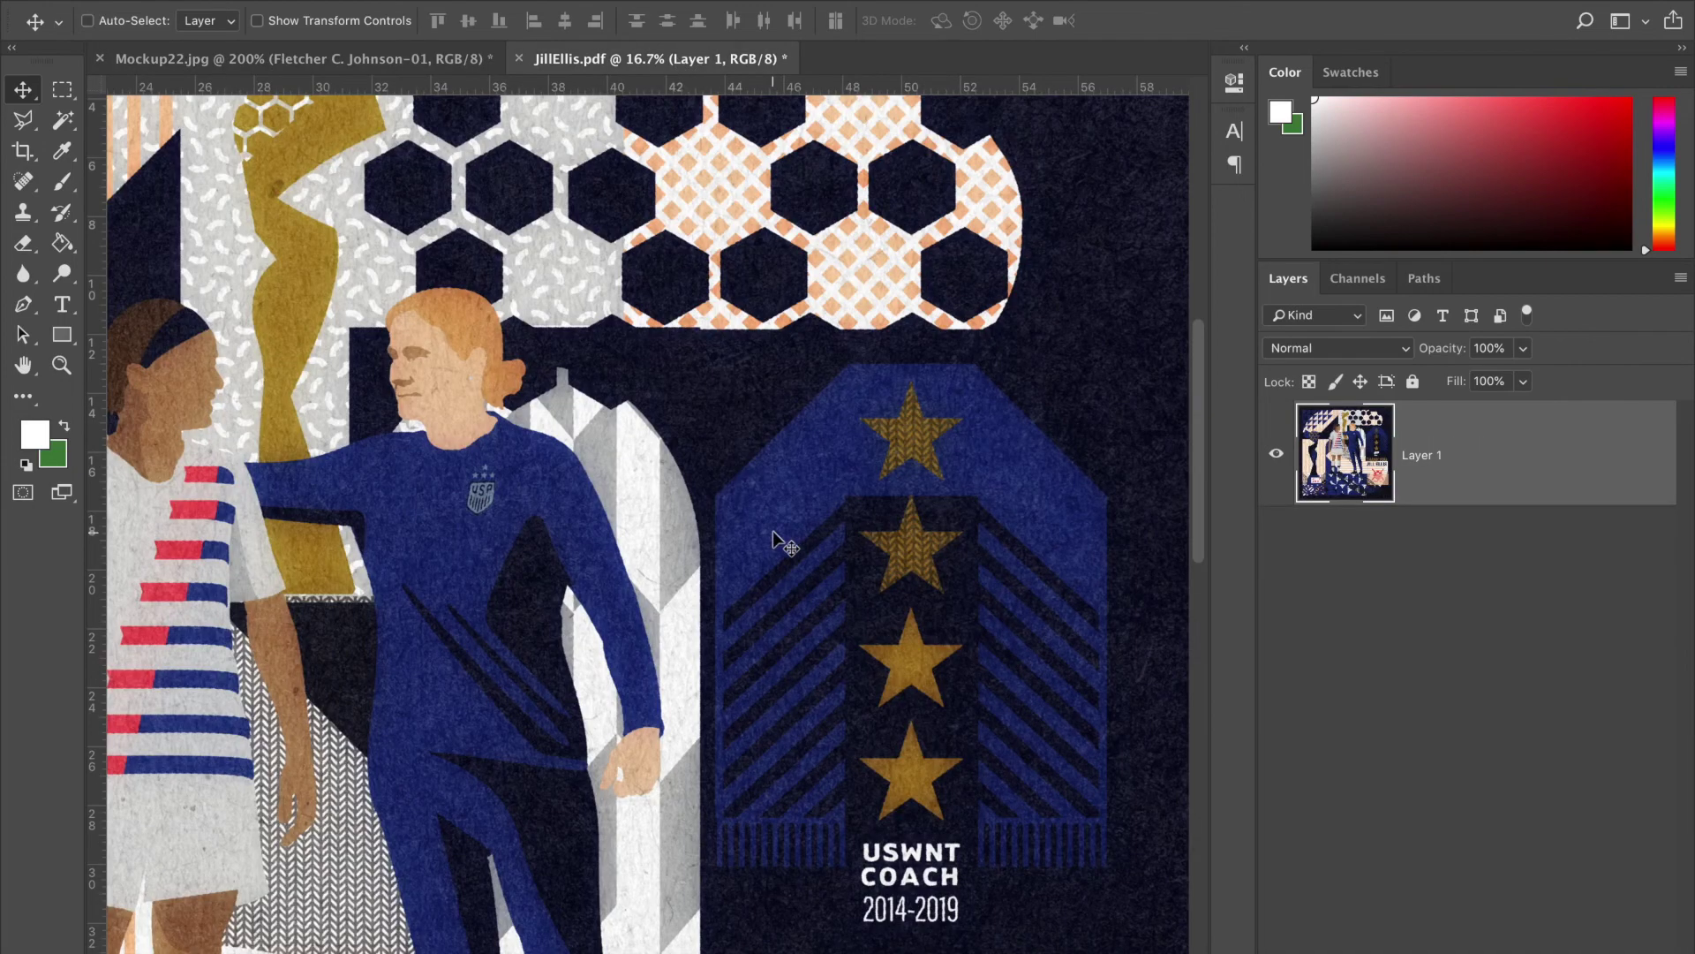
pyautogui.hotkey('ctrl', '-')
pyautogui.hotkey('ctrl', '-')
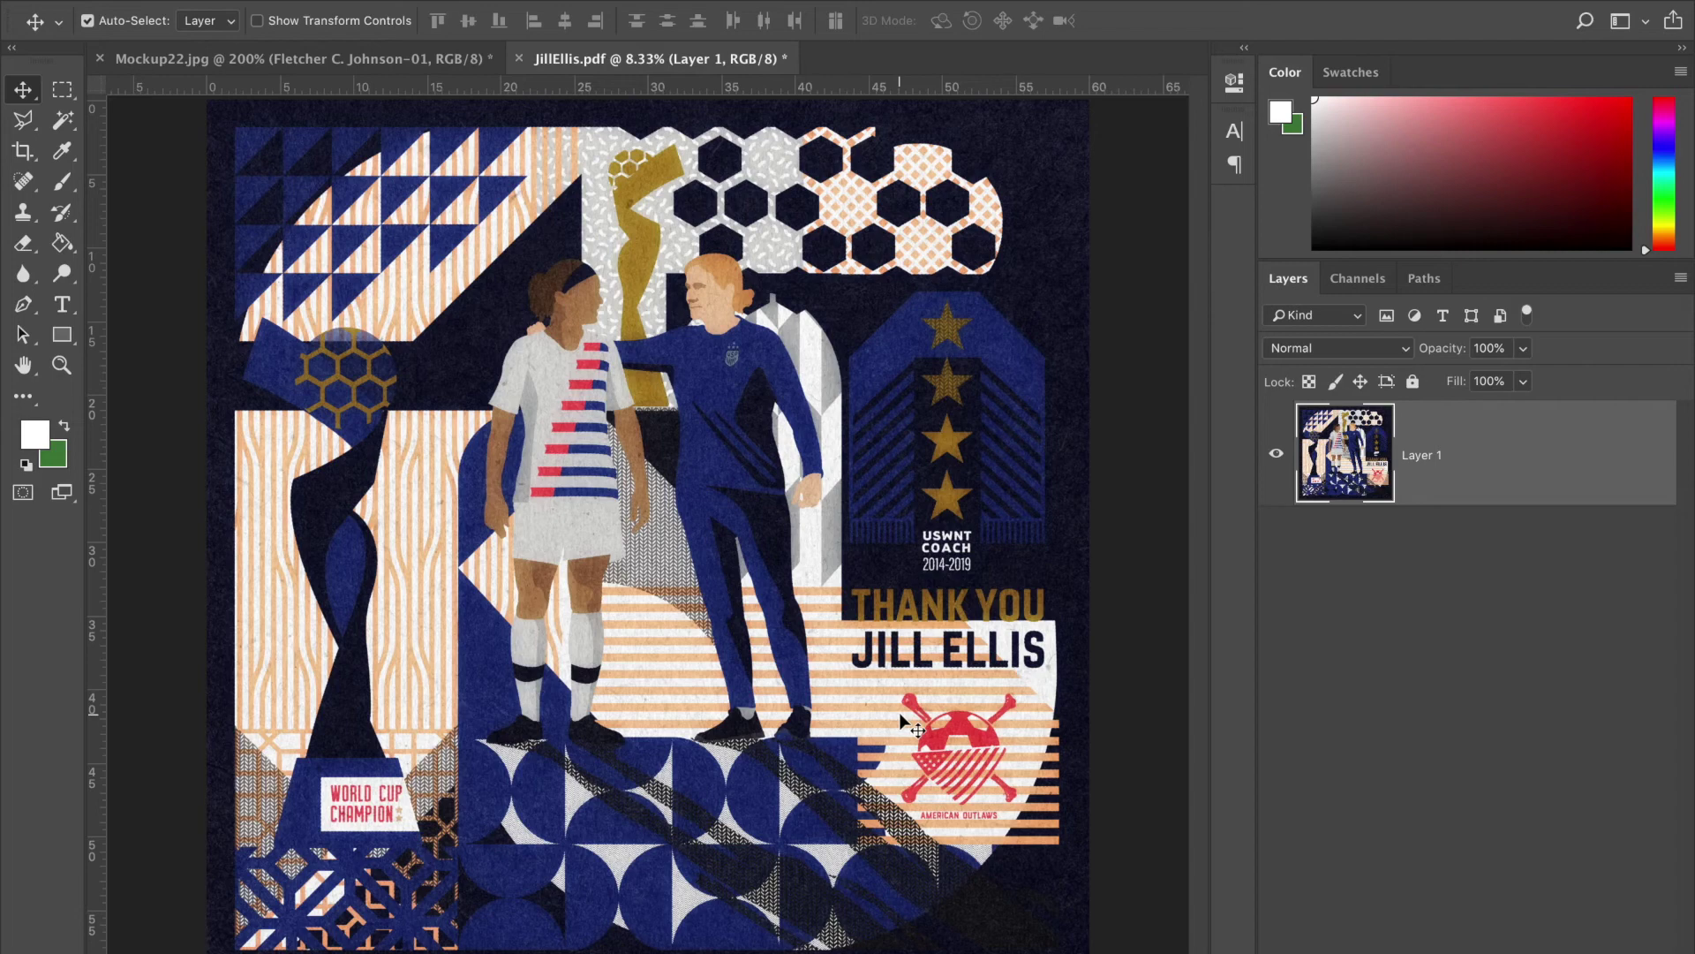
pyautogui.click(311, 2)
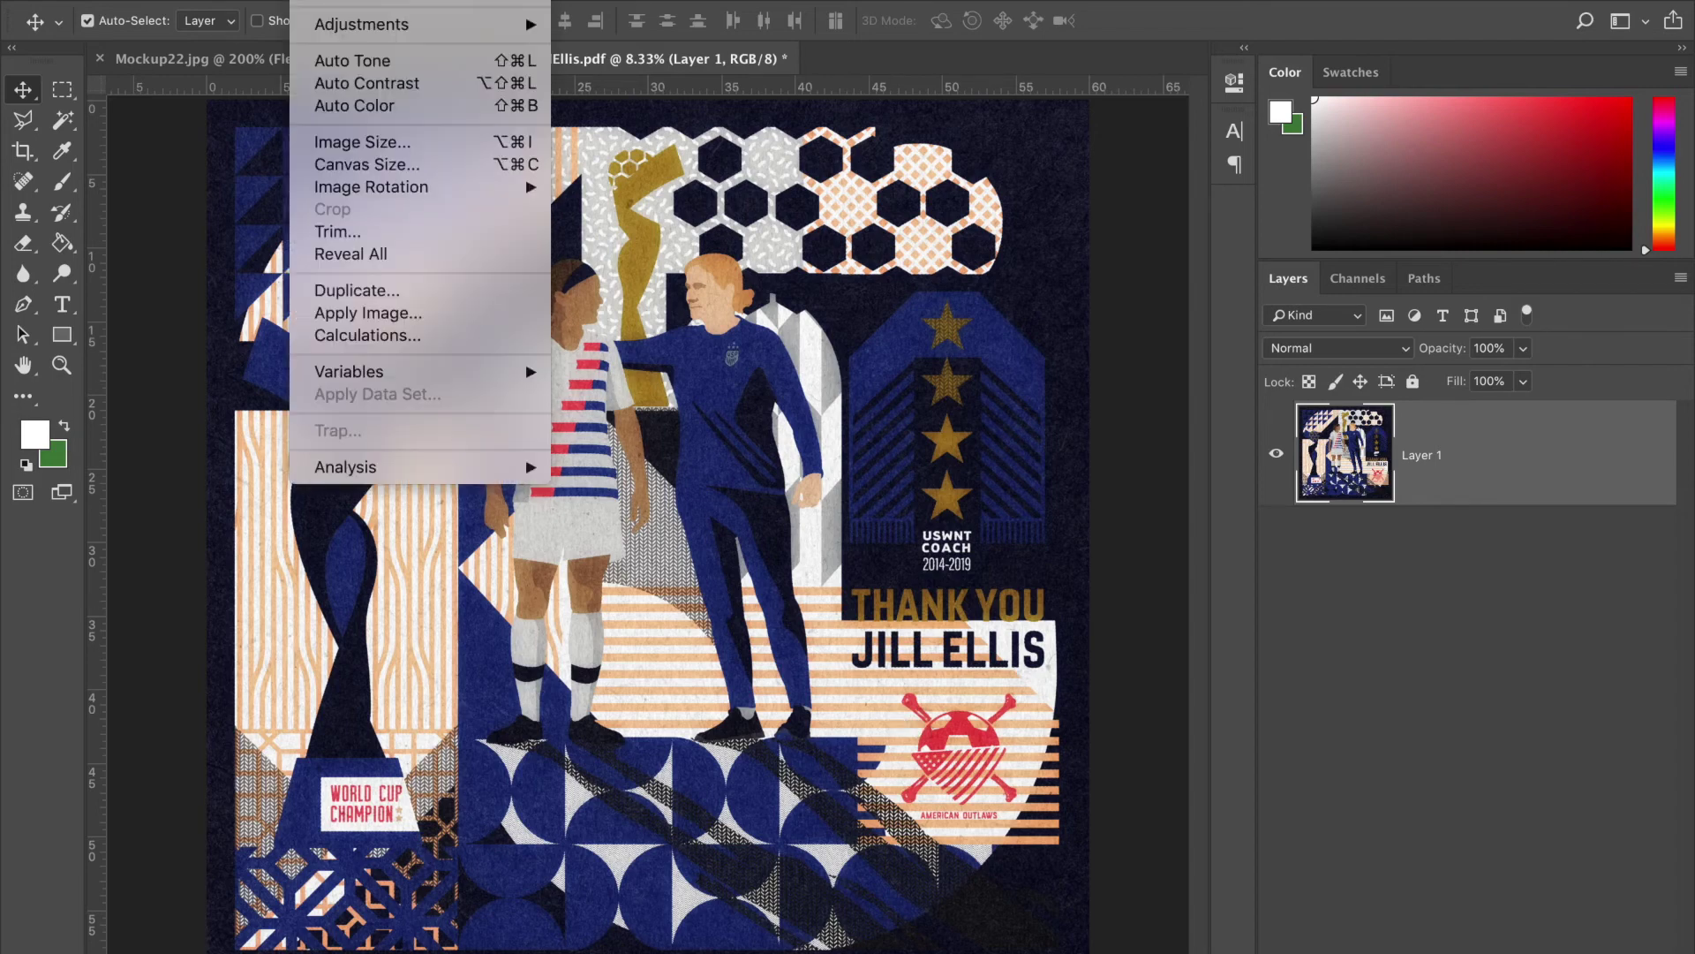
pyautogui.moveTo(362, 33)
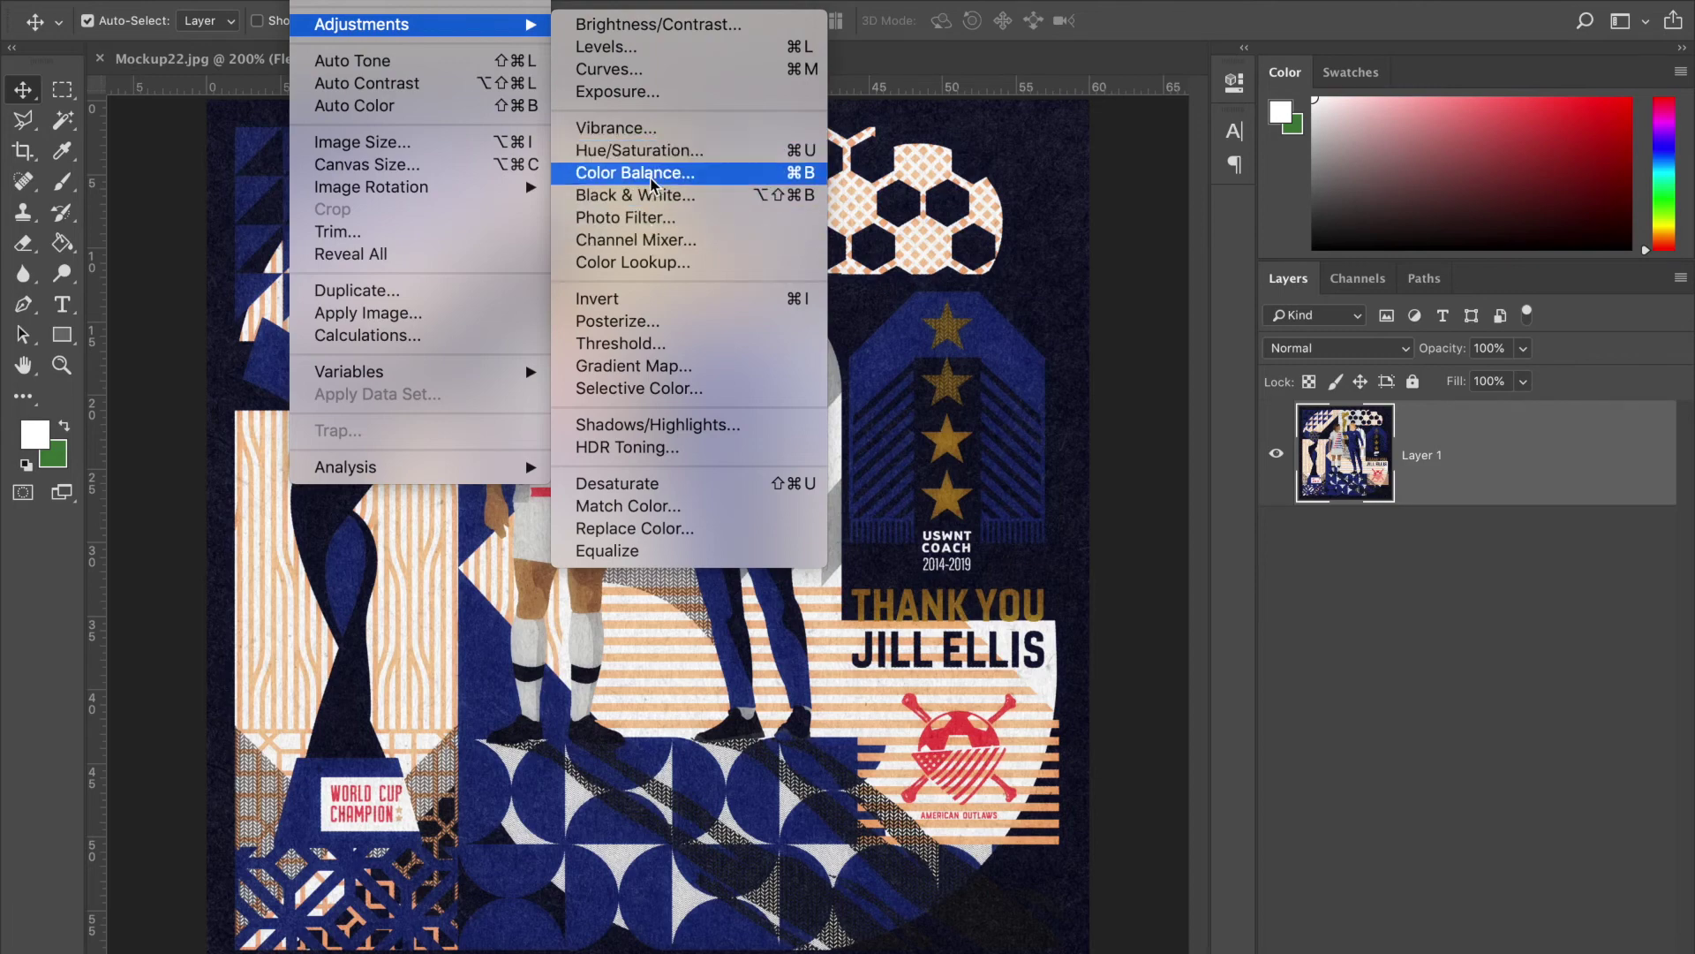
pyautogui.click(650, 151)
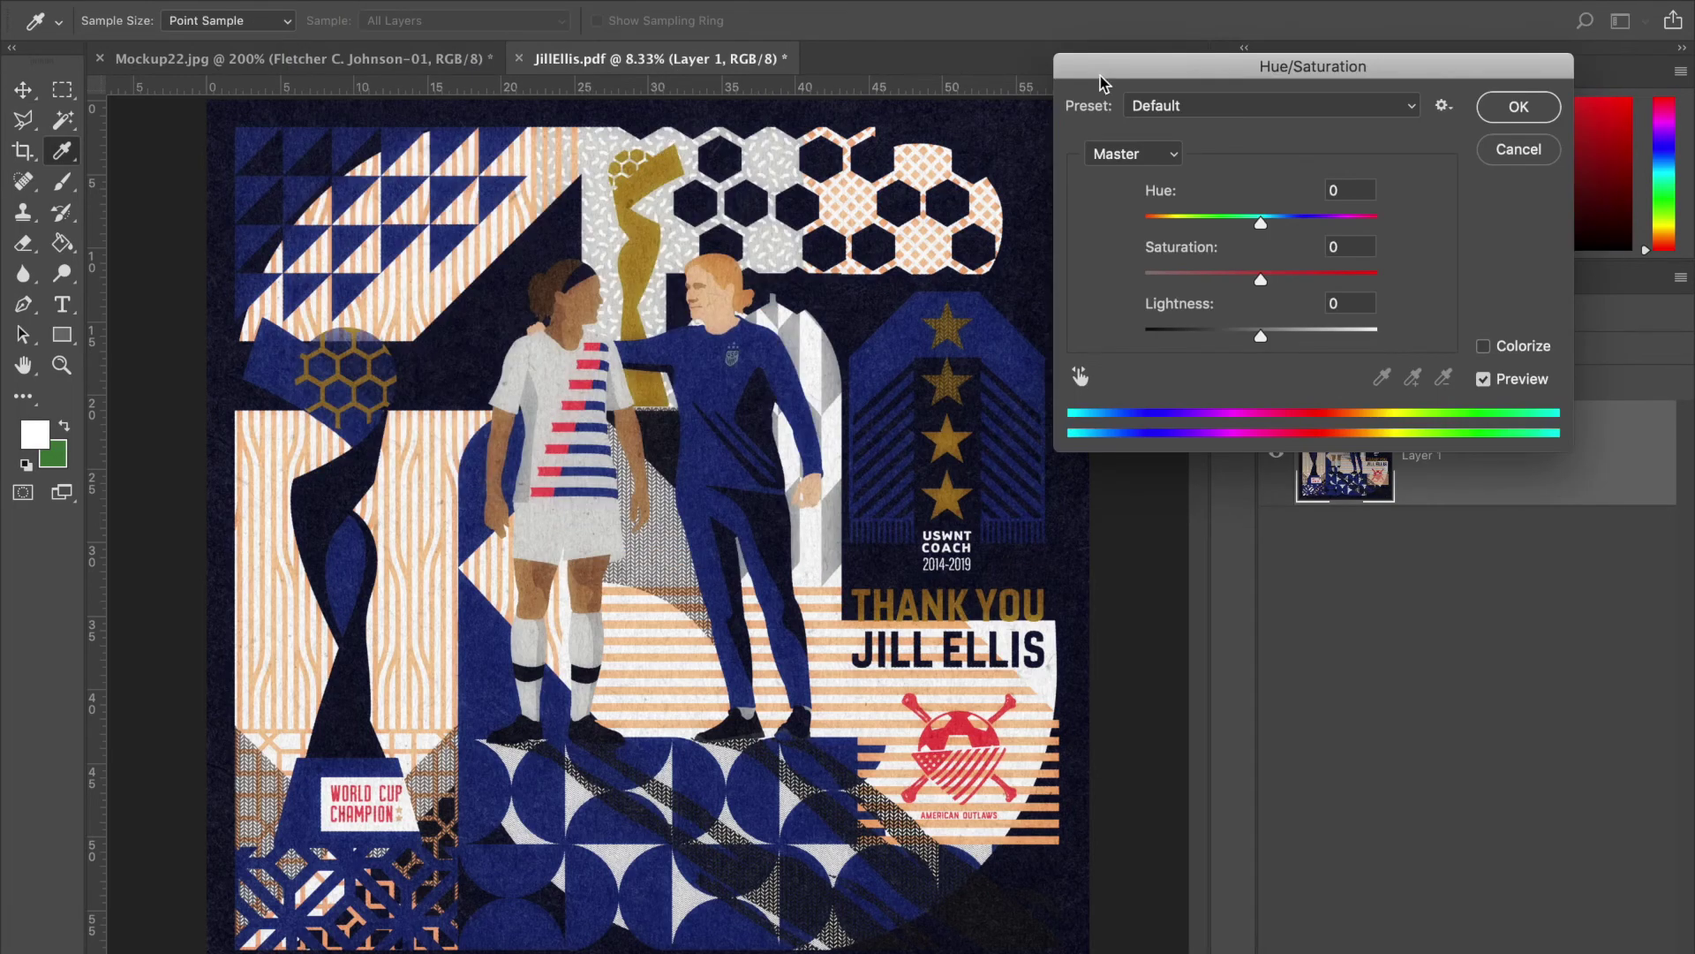
pyautogui.moveTo(1262, 226); pyautogui.dragTo(1223, 222)
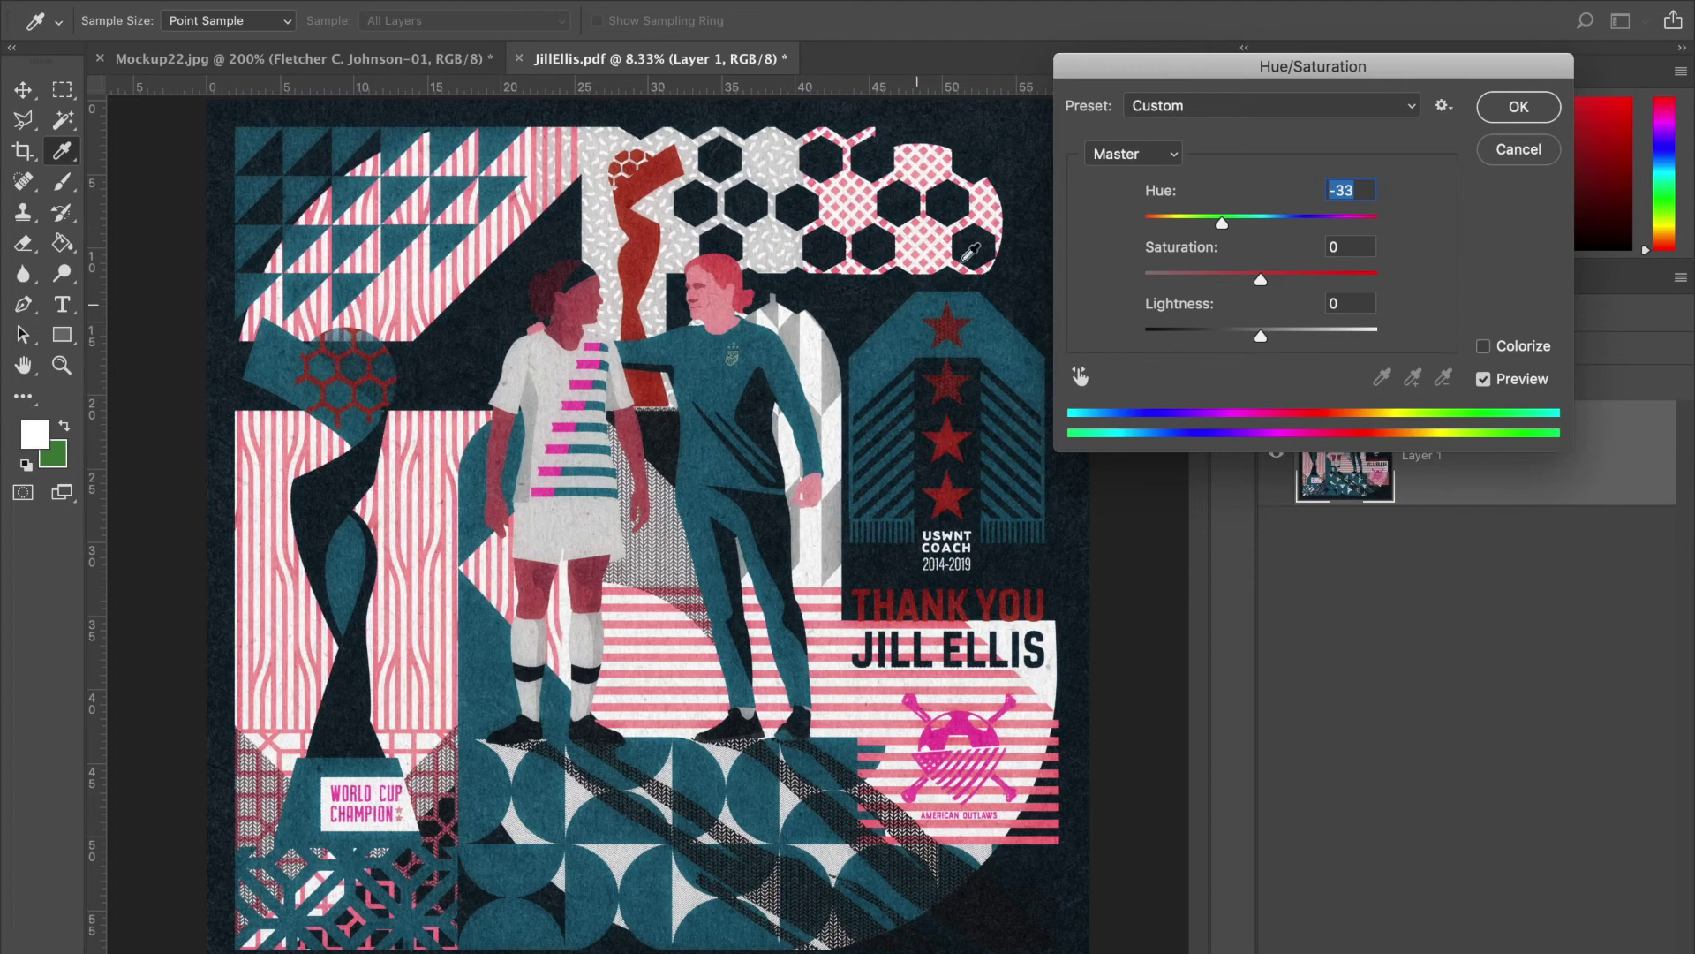
pyautogui.moveTo(1227, 225); pyautogui.dragTo(1209, 225)
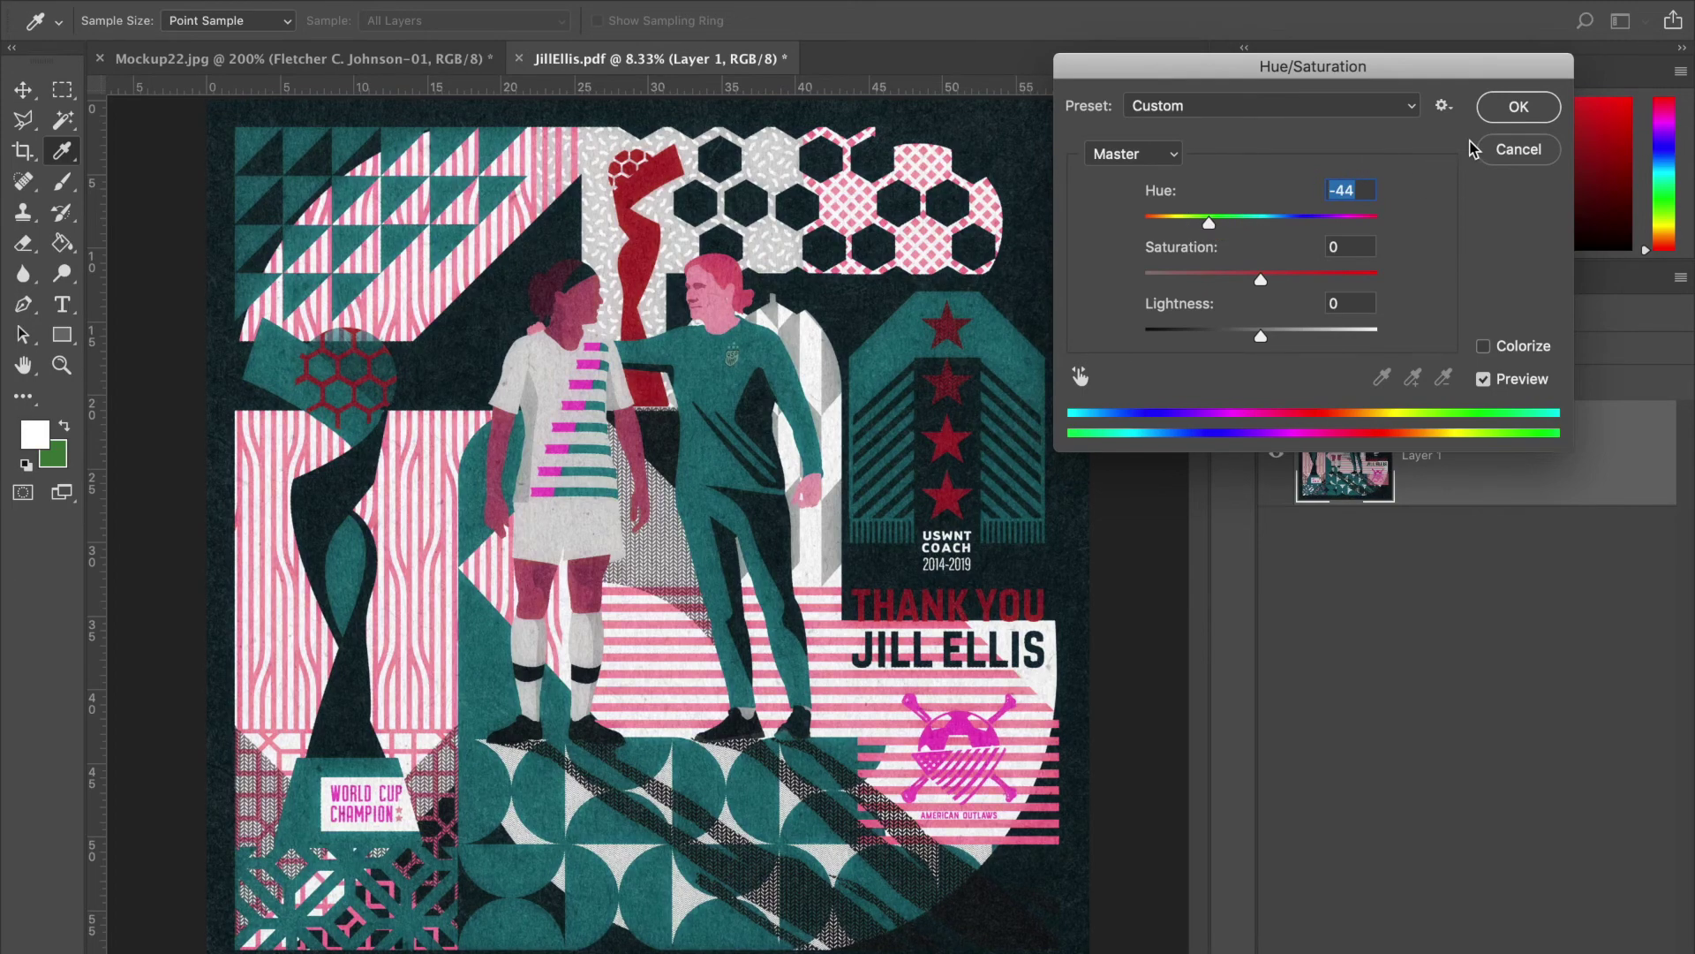
pyautogui.click(1508, 152)
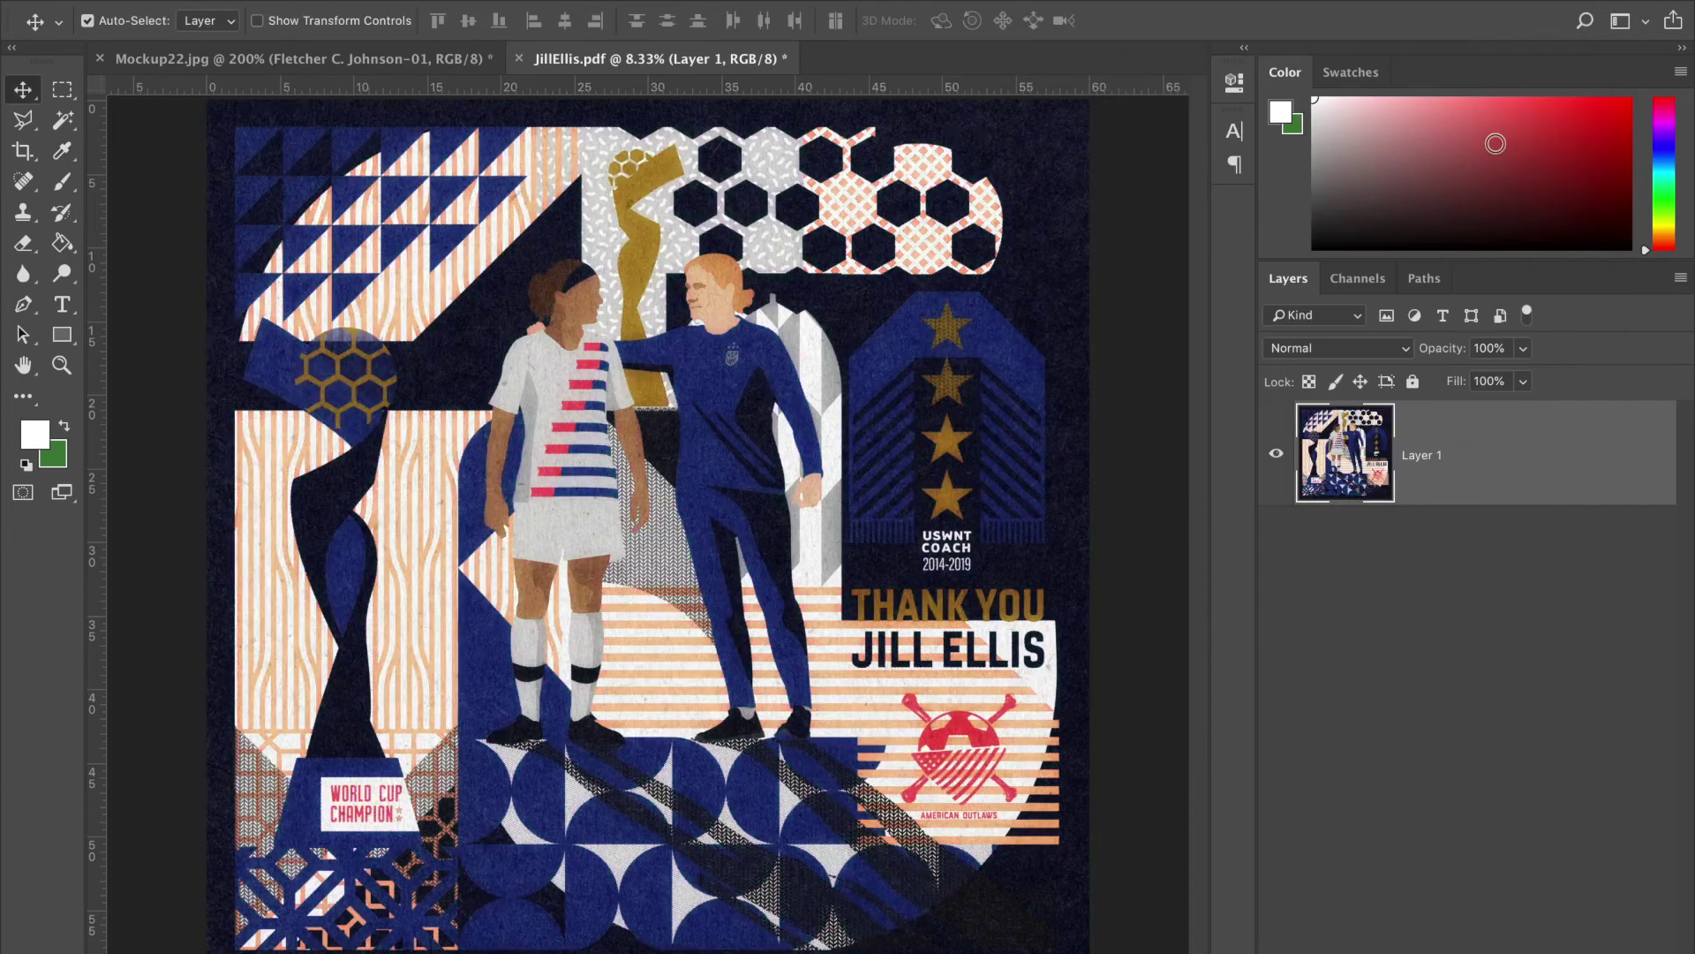
pyautogui.click(452, 60)
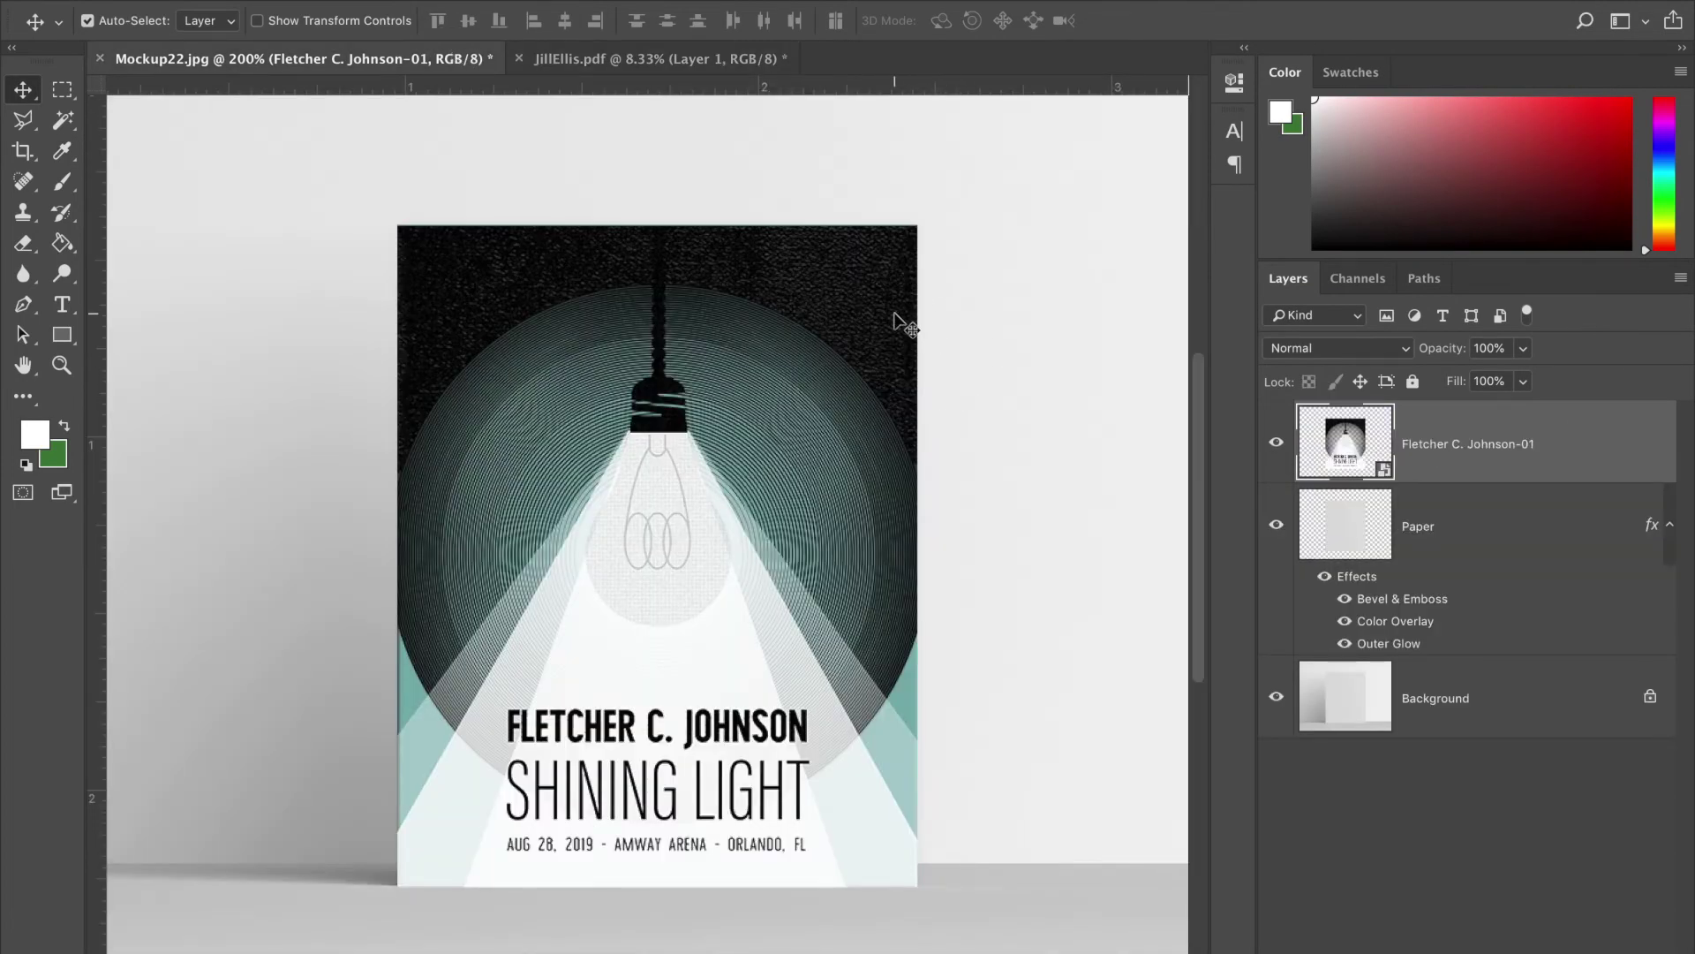
# - Apply a Color Balance smart filter to the poster with midtones +89, −92, +100
pyautogui.click(317, 2)
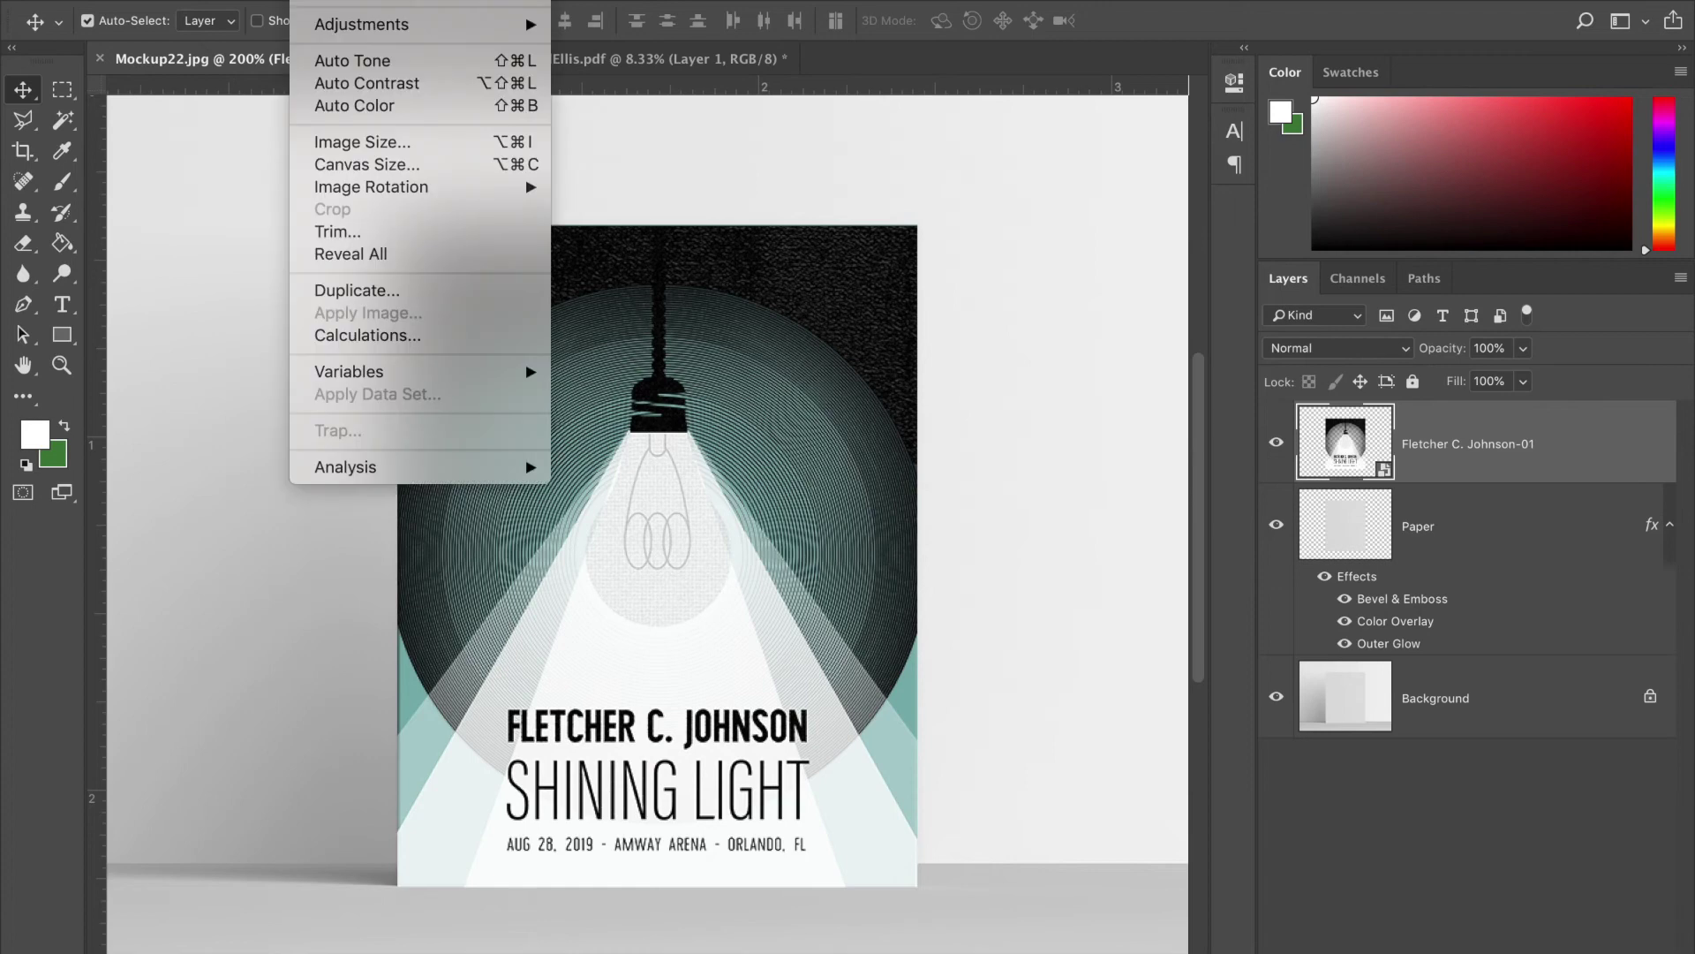
pyautogui.moveTo(353, 24)
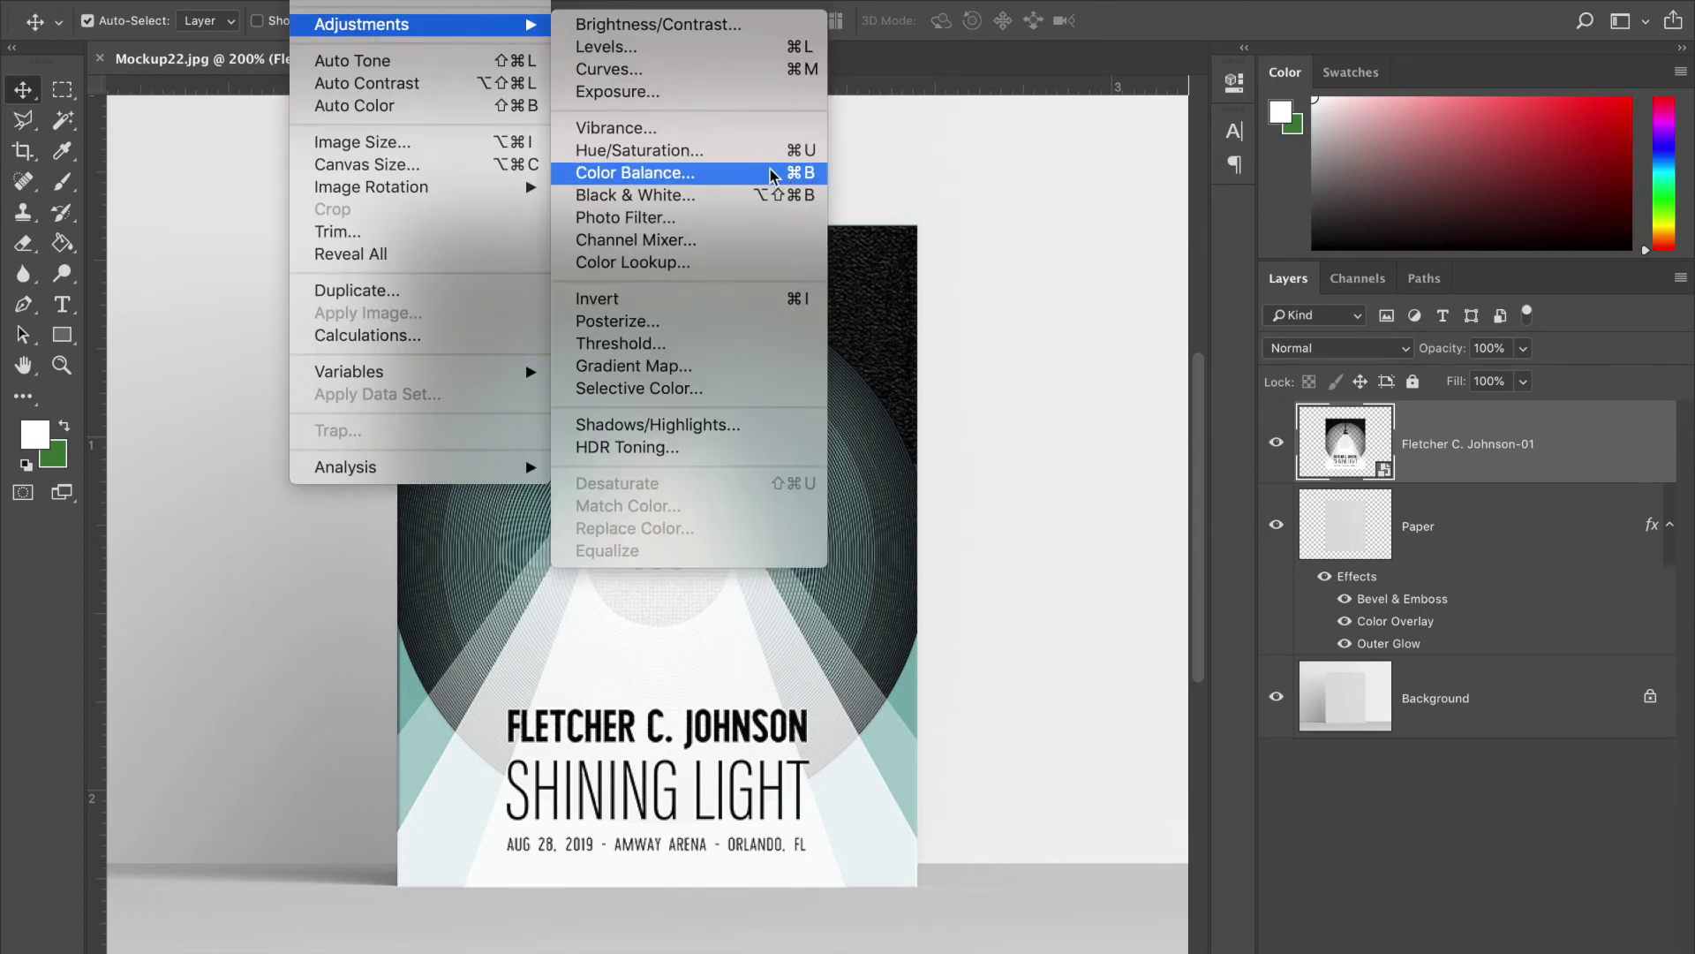
pyautogui.click(775, 173)
pyautogui.moveTo(1185, 315); pyautogui.dragTo(1290, 309)
pyautogui.moveTo(1183, 348); pyautogui.dragTo(1080, 354)
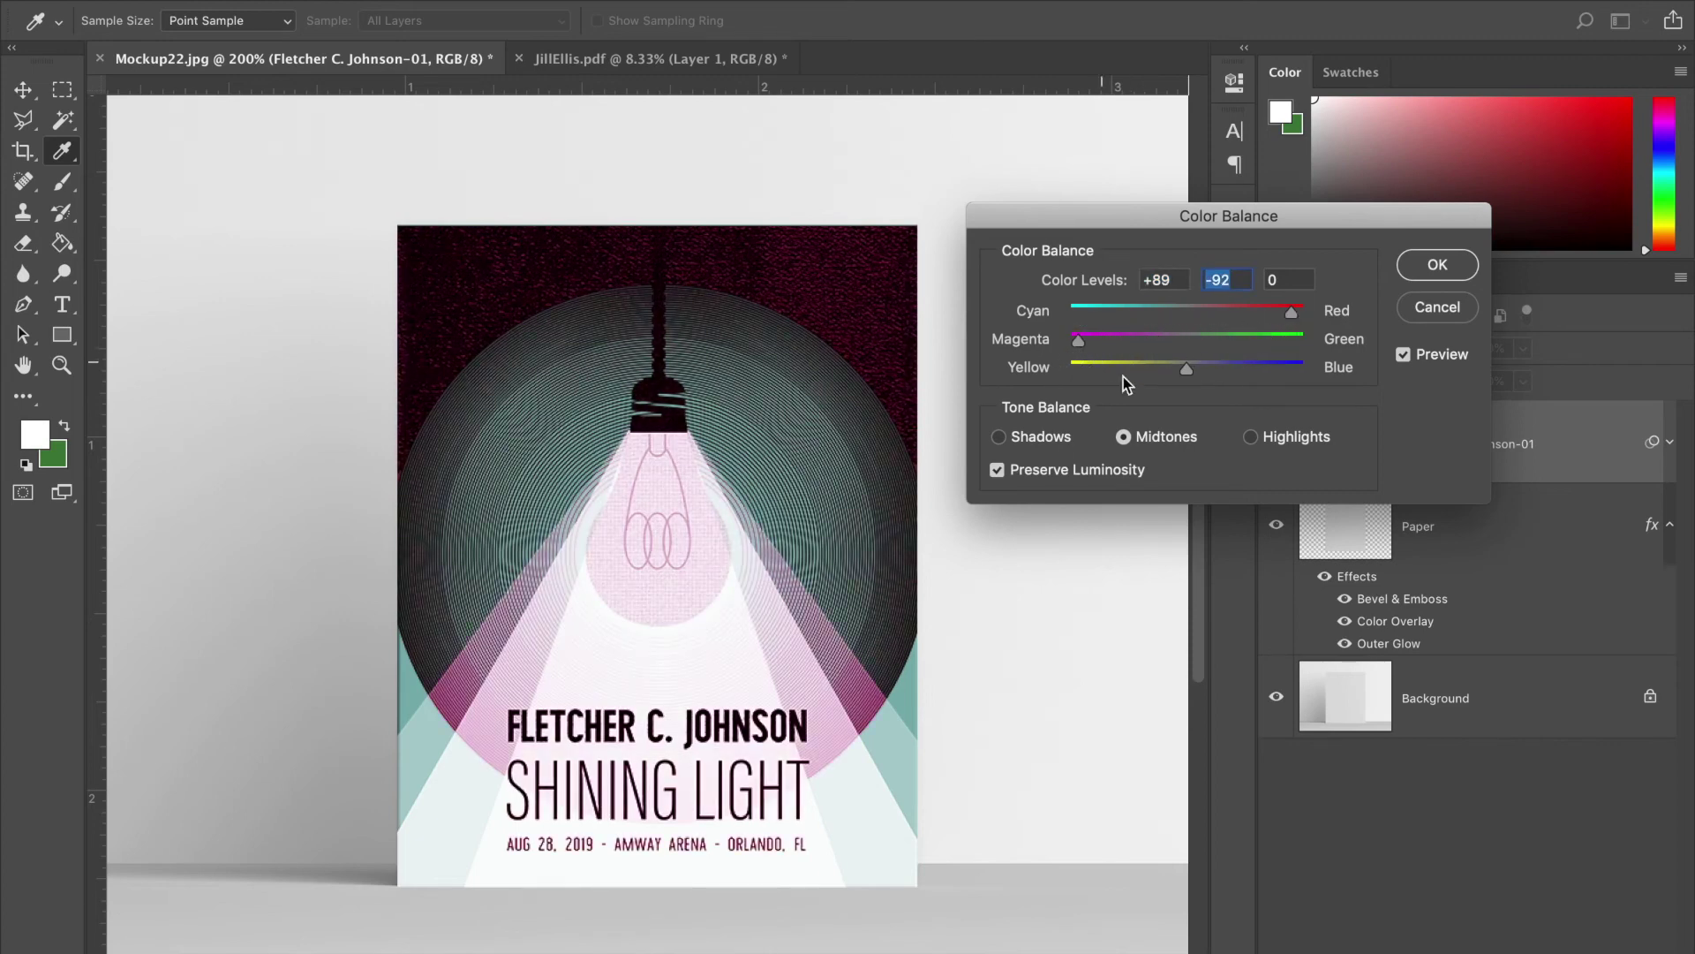
pyautogui.moveTo(1189, 372); pyautogui.dragTo(1316, 378)
pyautogui.click(1438, 265)
pyautogui.press('v')
# - Try Brightness/Contrast at -27 brightness on the poster, then undo it
pyautogui.click(311, 2)
pyautogui.moveTo(351, 26)
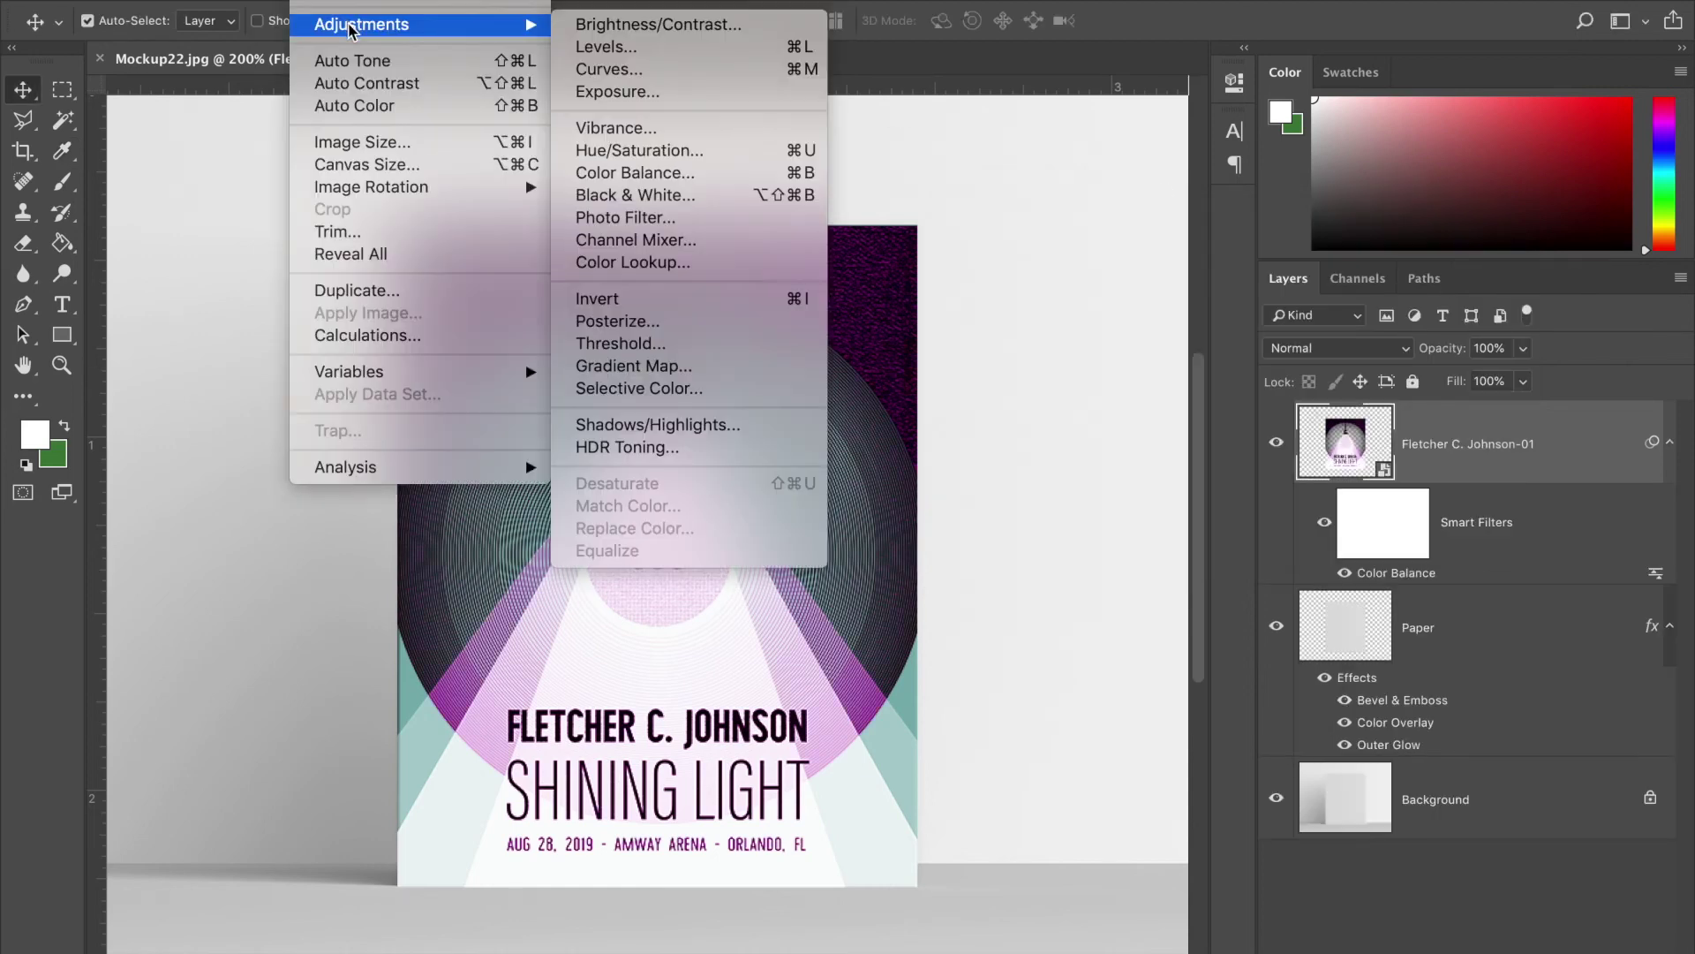
pyautogui.click(635, 24)
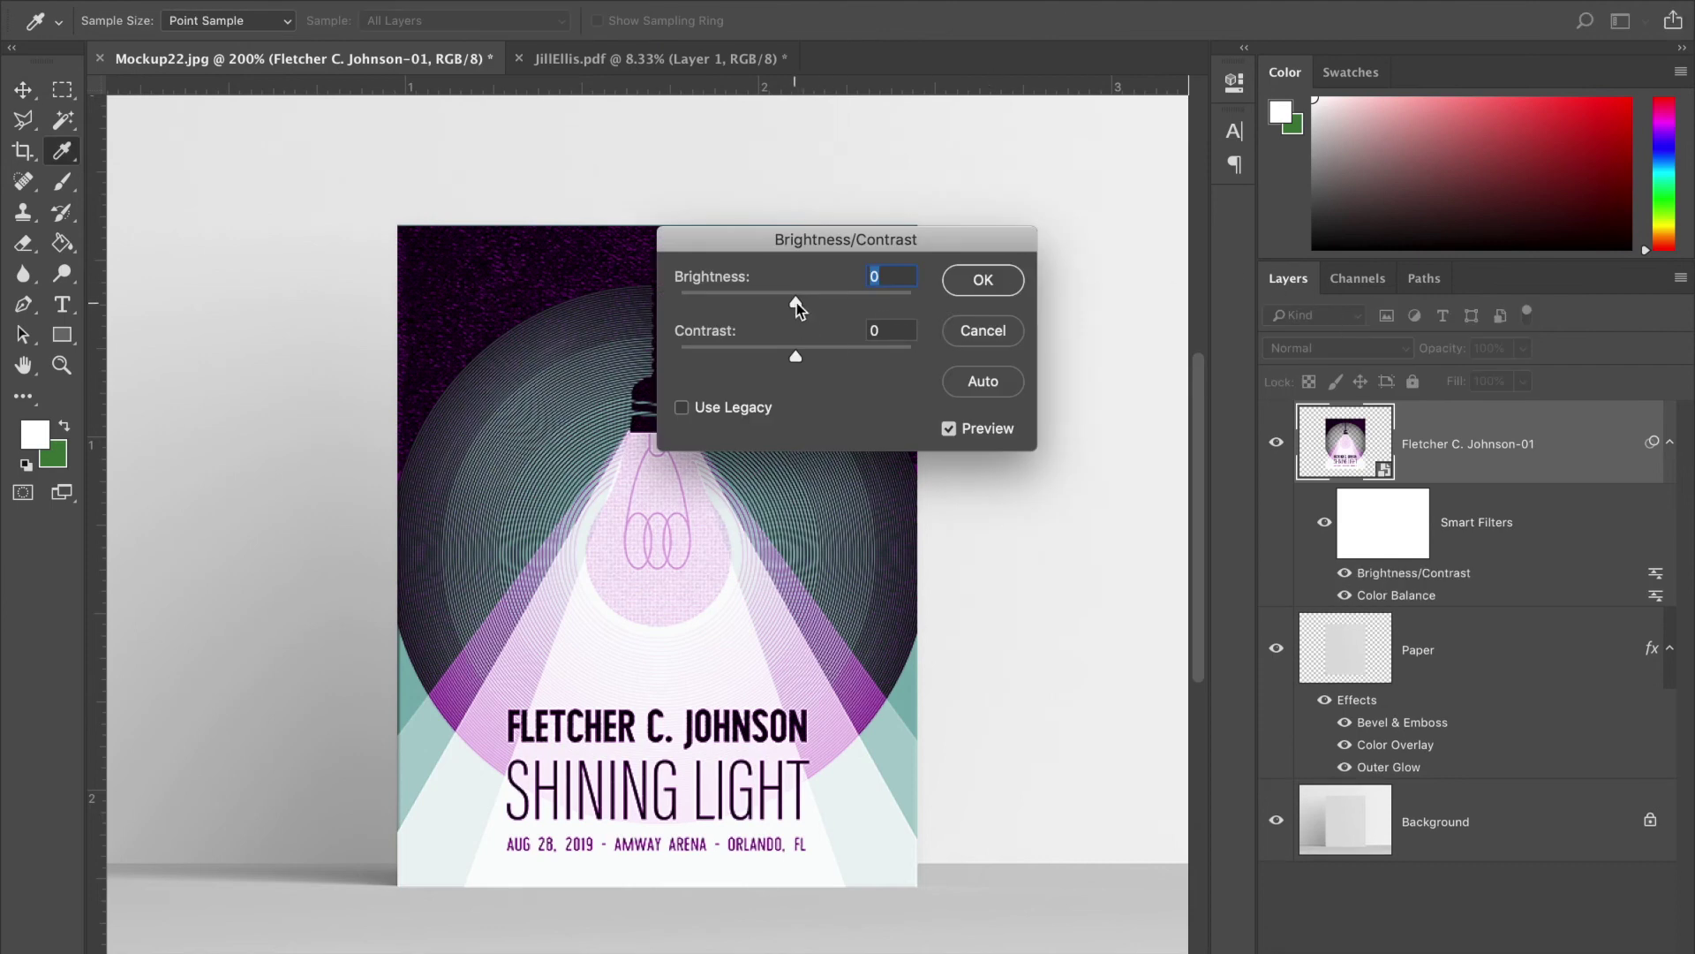
pyautogui.moveTo(796, 302); pyautogui.dragTo(777, 328)
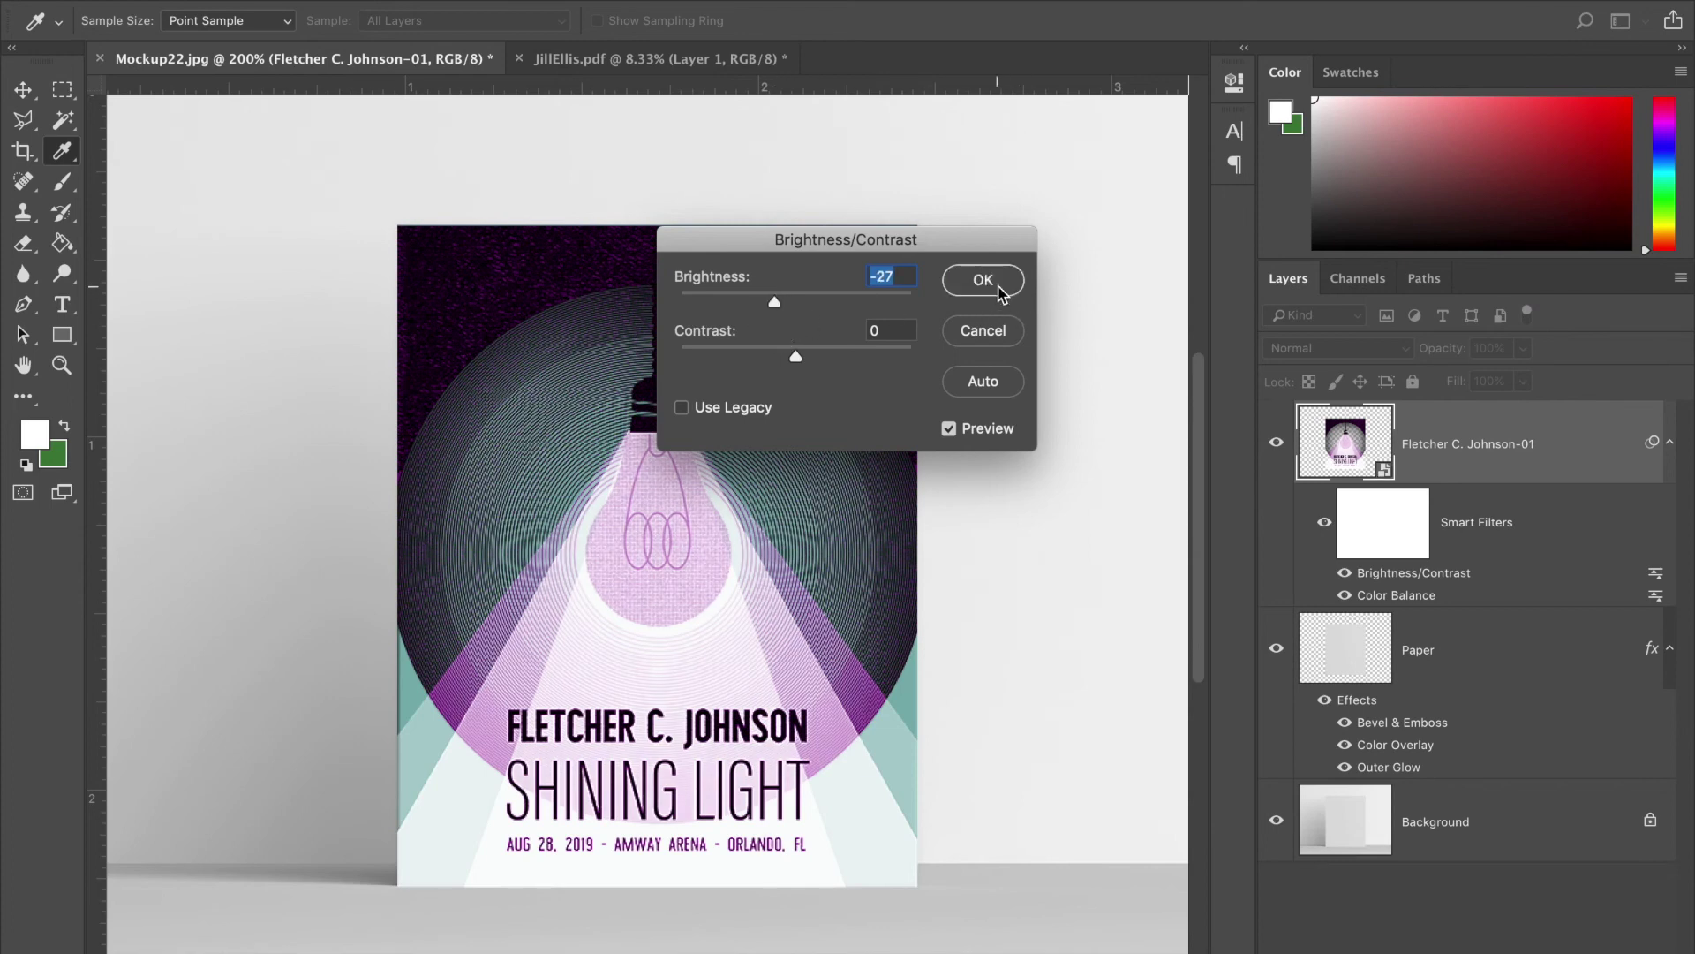
pyautogui.click(999, 286)
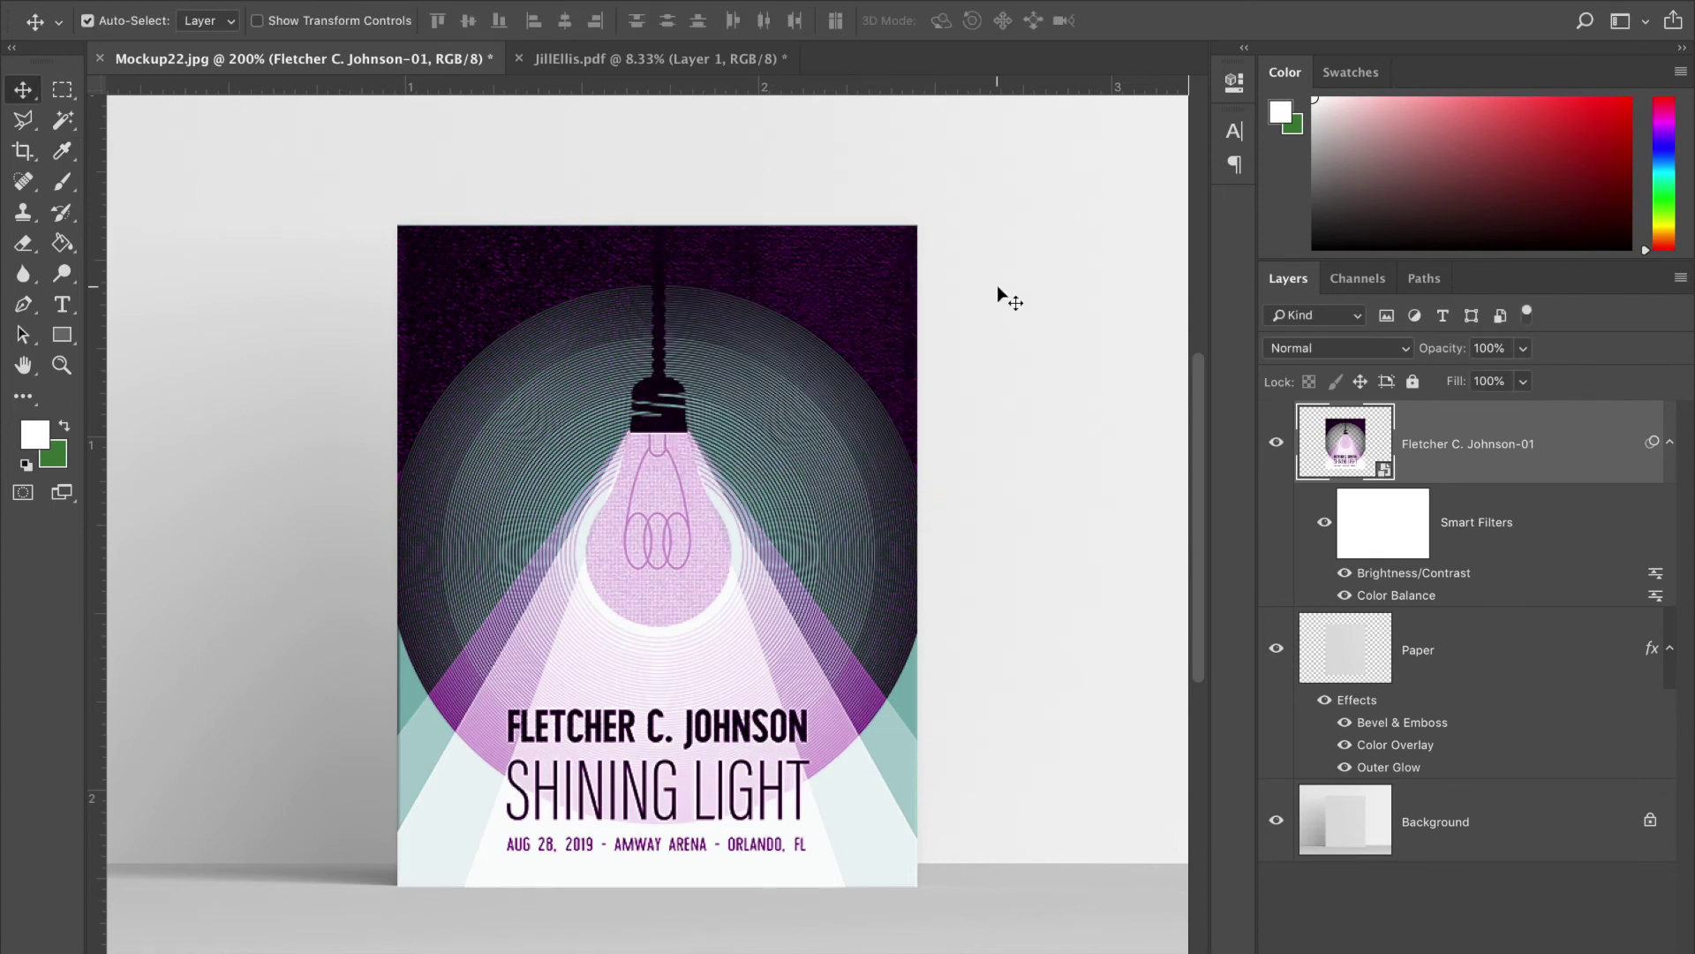
pyautogui.hotkey('ctrl', 'z')
pyautogui.hotkey('ctrl', 'z')
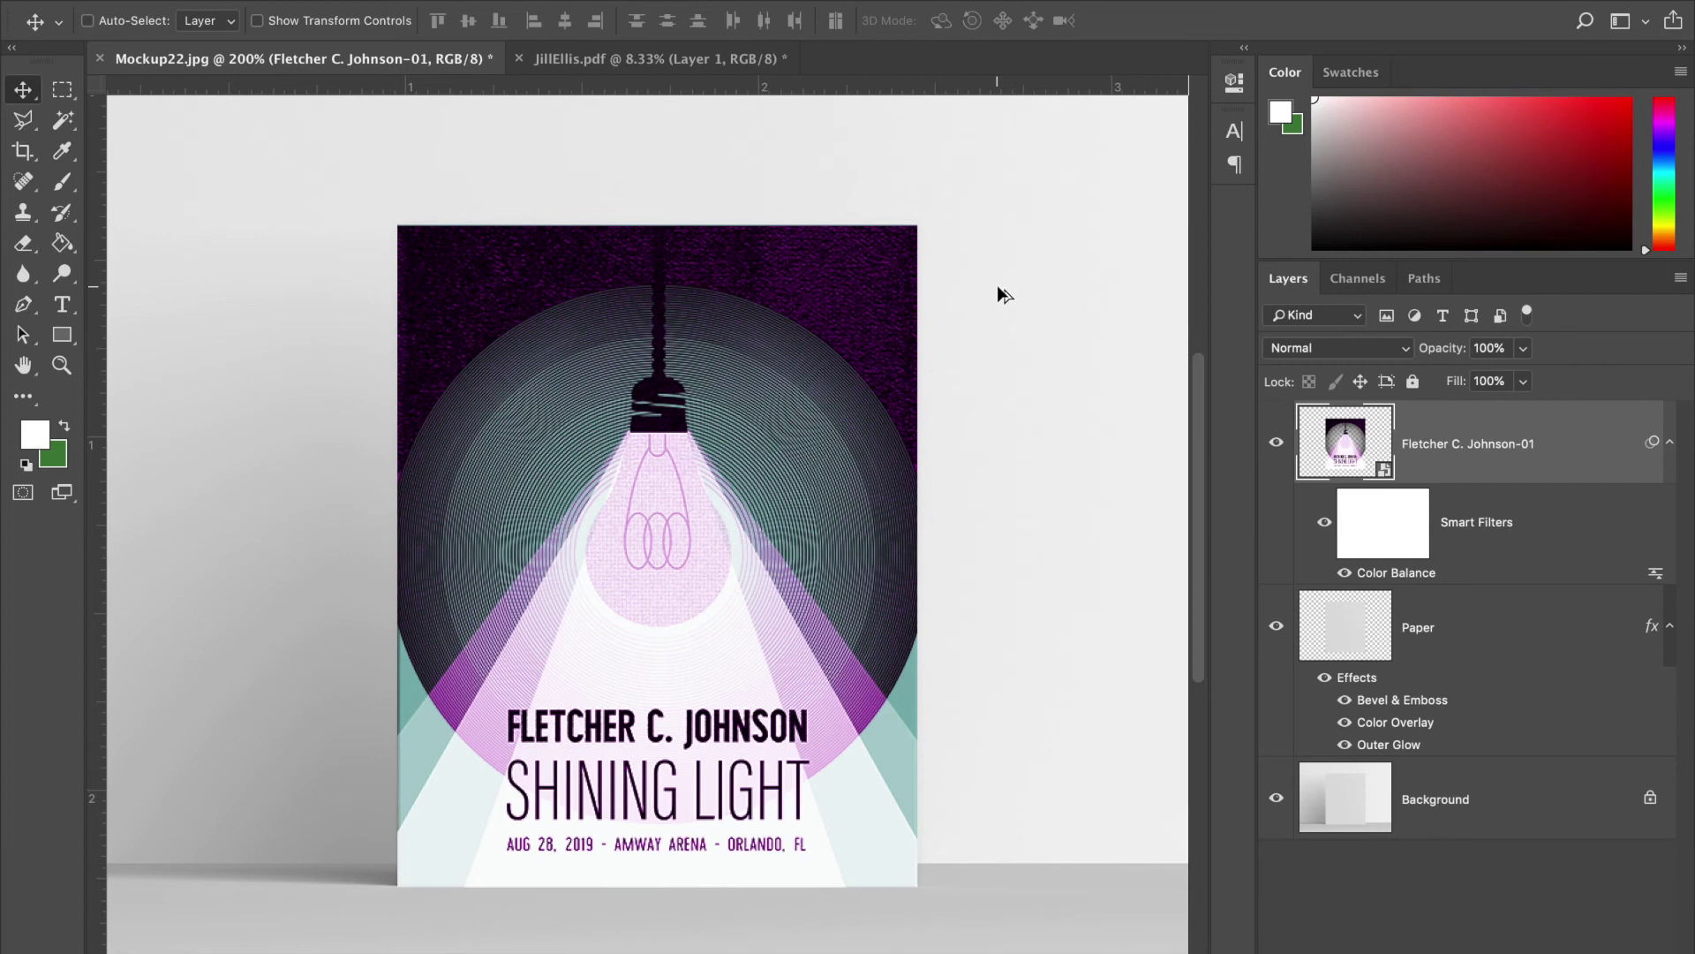
# - Set the poster to Multiply blending and change the Paper overlay to pale cyan #e9fdff
pyautogui.hotkey('shift', '+')
pyautogui.hotkey('shift', '+')
pyautogui.hotkey('shift', '+')
pyautogui.hotkey('shift', '+')
pyautogui.hotkey('shift', '+')
pyautogui.hotkey('shift', '+')
pyautogui.hotkey('shift', '+')
pyautogui.hotkey('shift', '+')
pyautogui.hotkey('shift', '+')
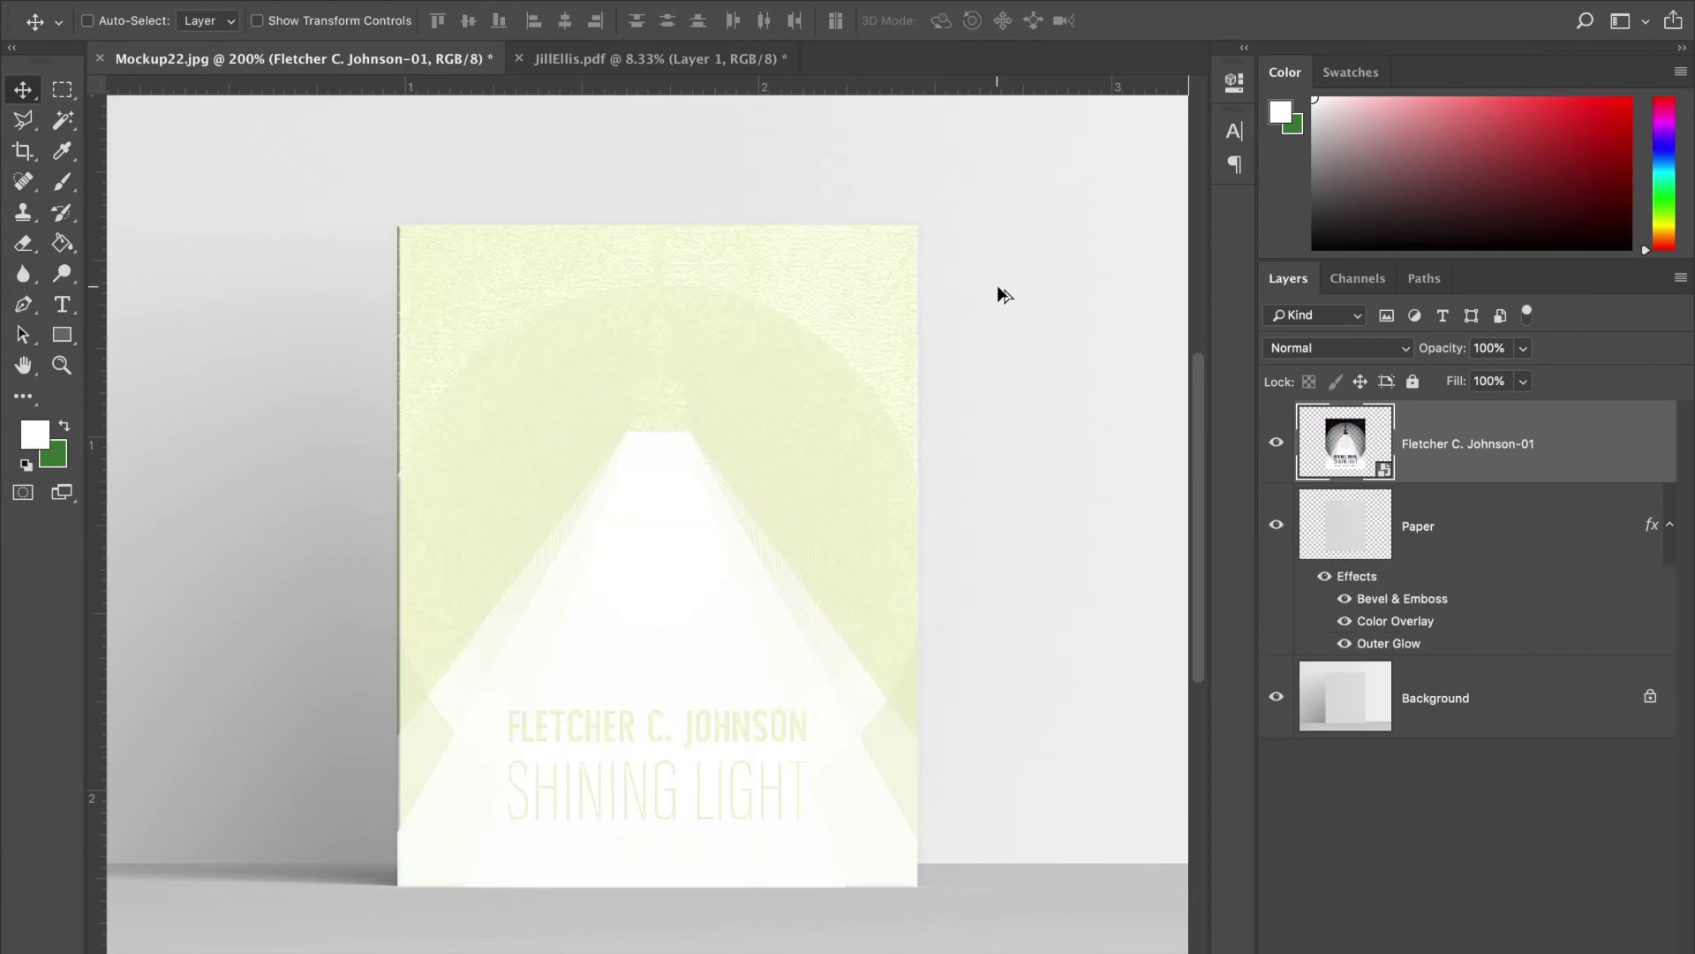
pyautogui.hotkey('shift', '-')
pyautogui.hotkey('shift', '-')
pyautogui.hotkey('shift', '-')
pyautogui.hotkey('shift', '-')
pyautogui.hotkey('shift', '-')
pyautogui.hotkey('shift', '-')
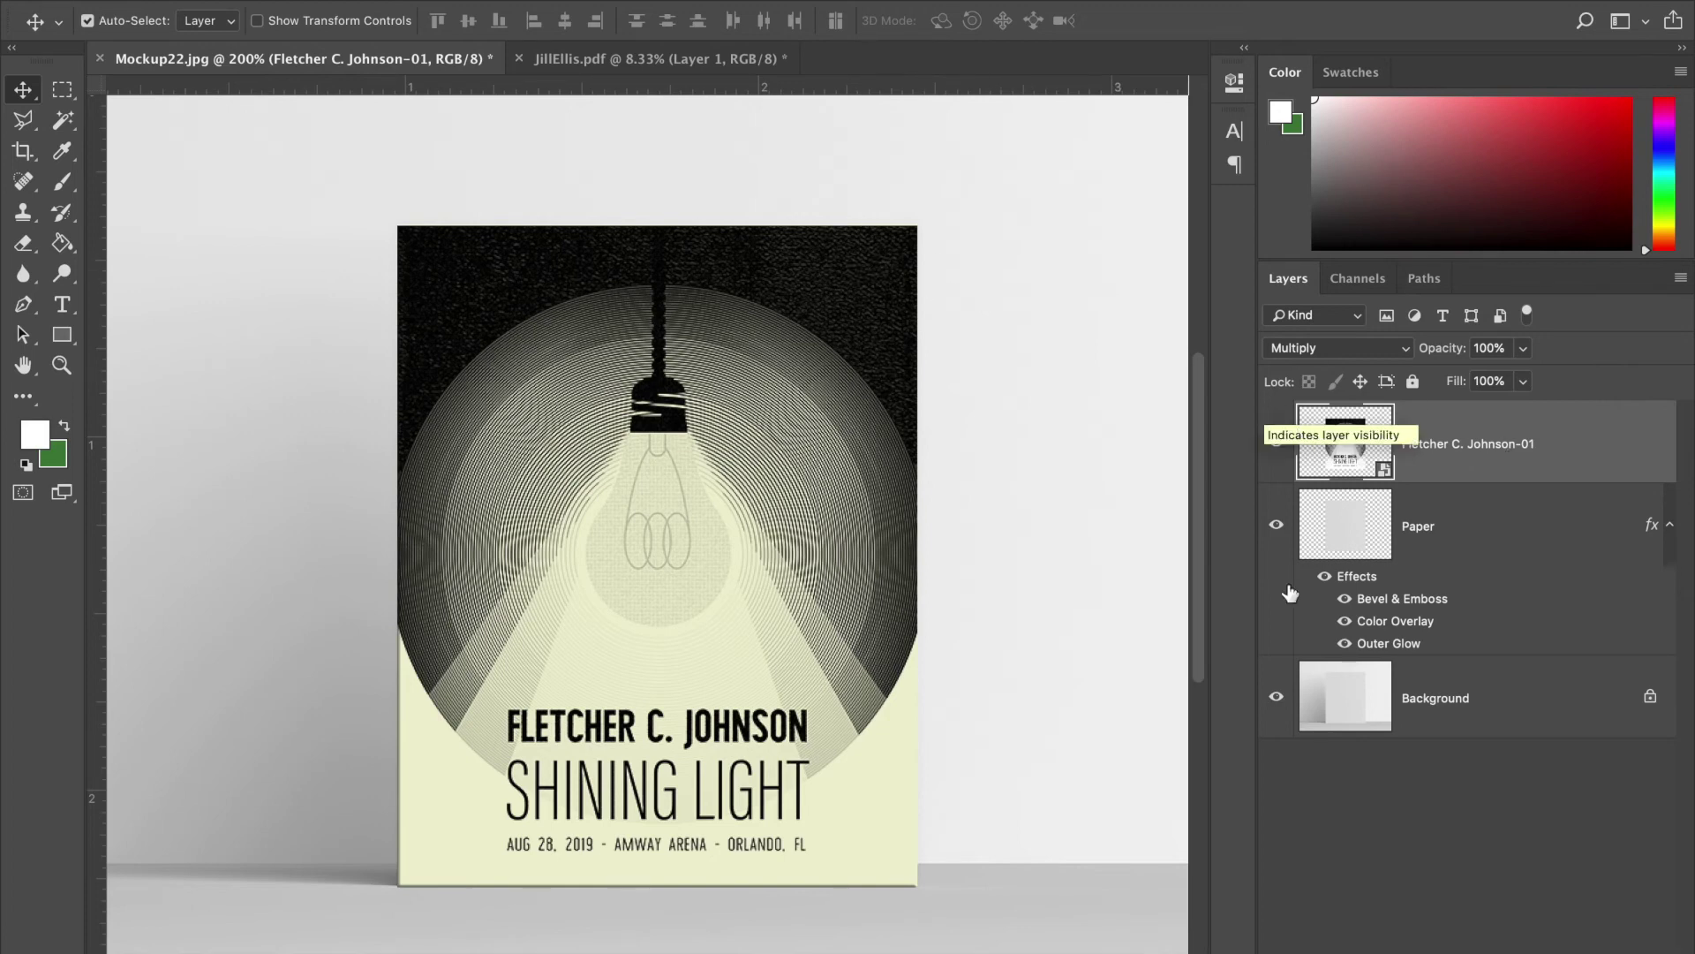
pyautogui.doubleClick(1502, 499)
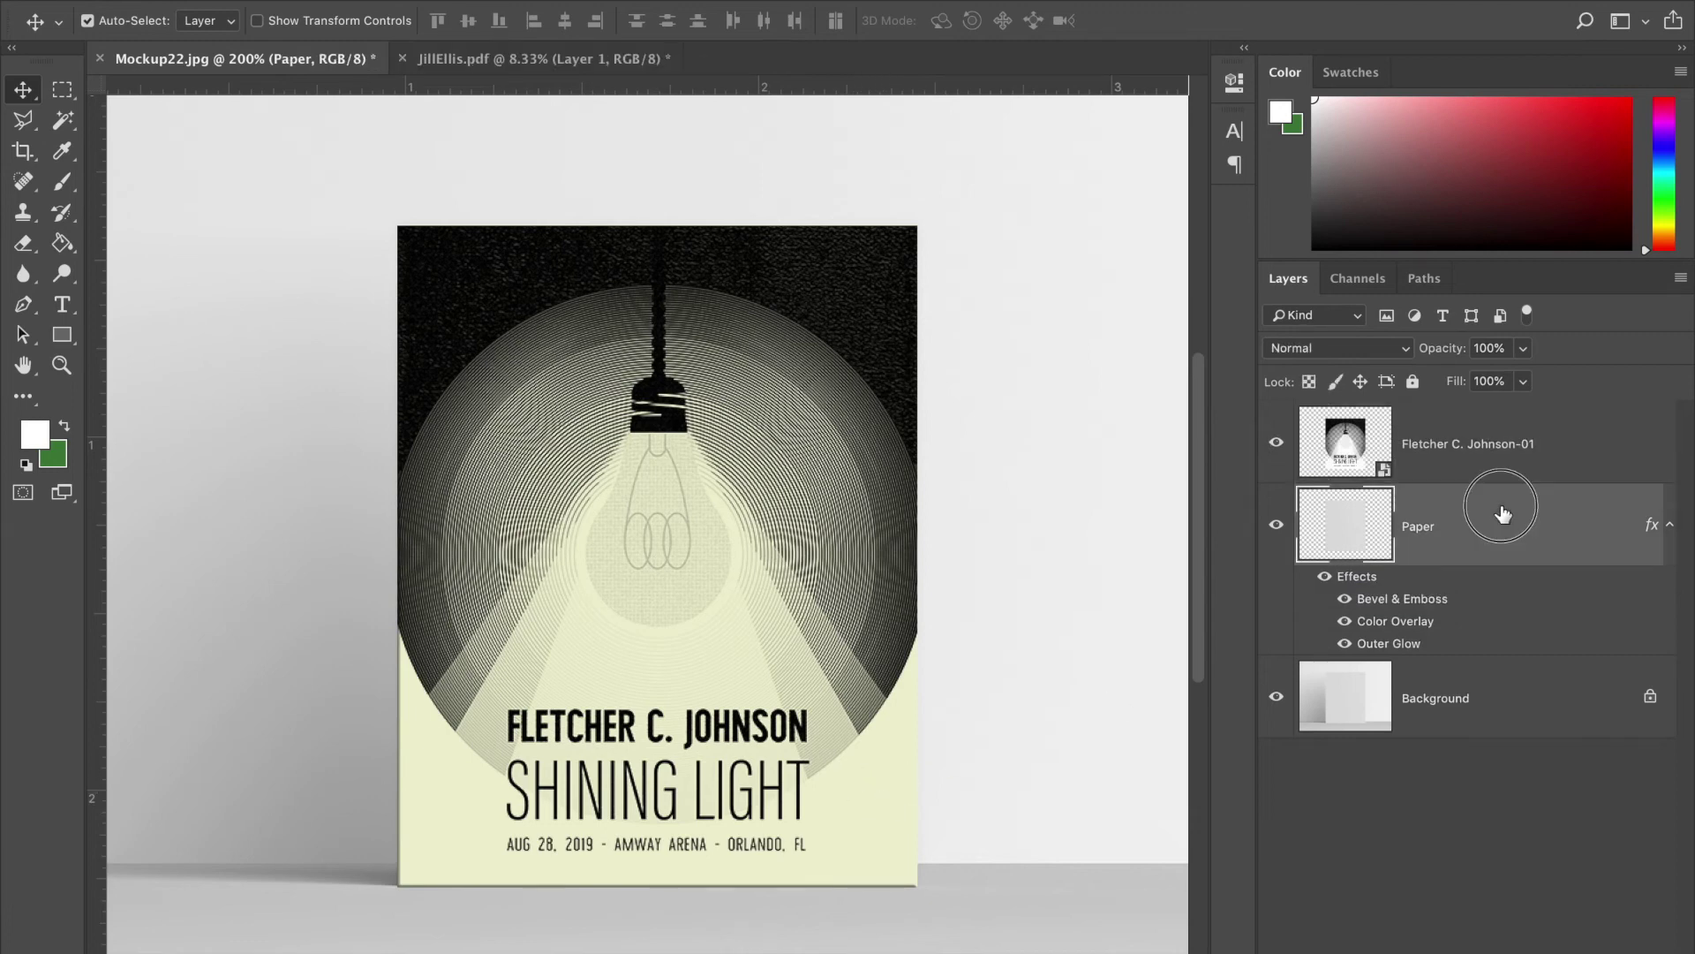
pyautogui.click(853, 309)
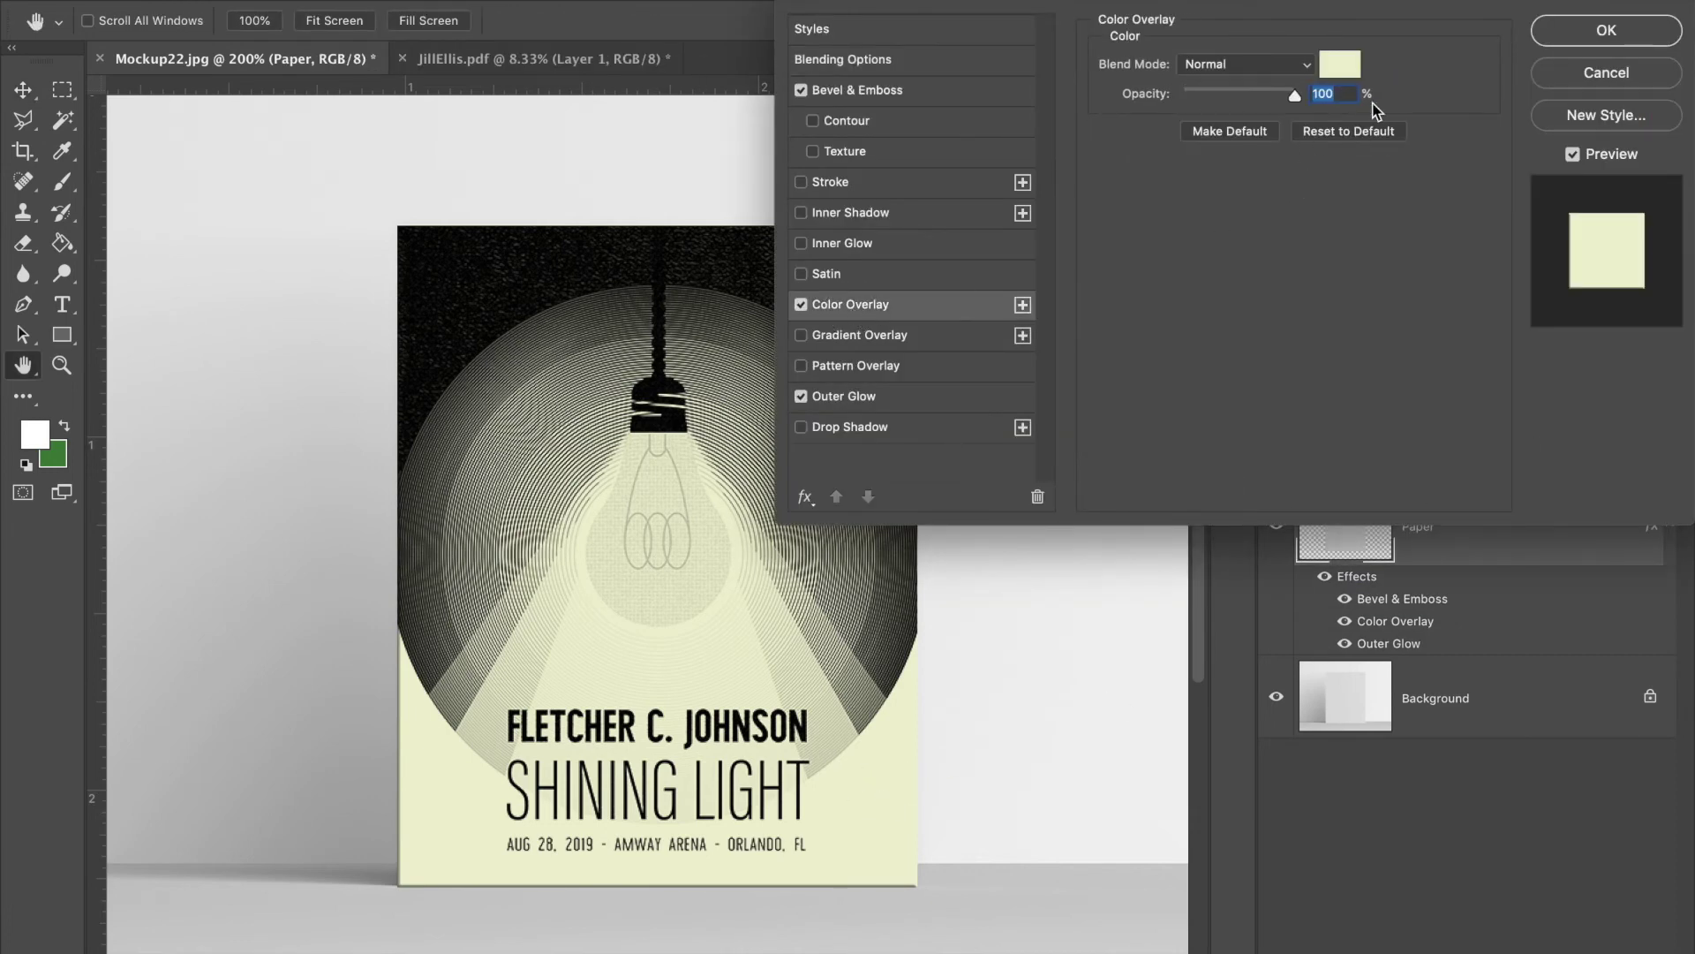
pyautogui.click(1342, 66)
pyautogui.click(1303, 583)
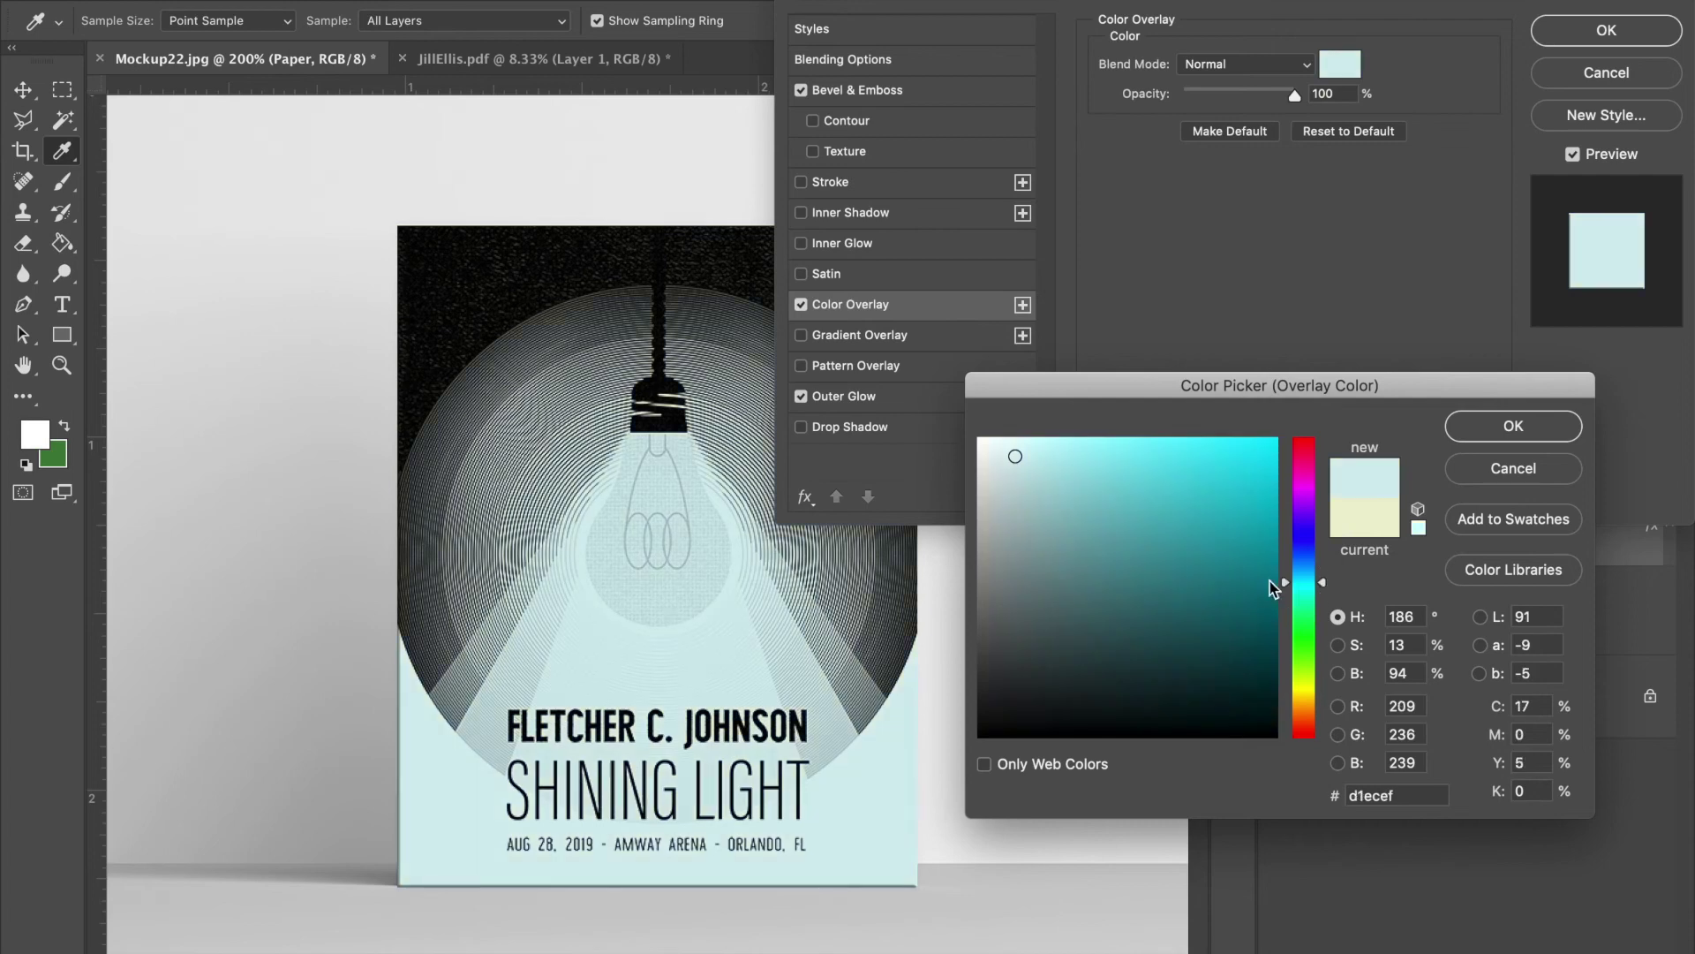
pyautogui.moveTo(997, 565)
pyautogui.mouseDown()
pyautogui.moveTo(966, 563)
pyautogui.moveTo(1052, 474)
pyautogui.moveTo(1005, 437)
pyautogui.mouseUp()
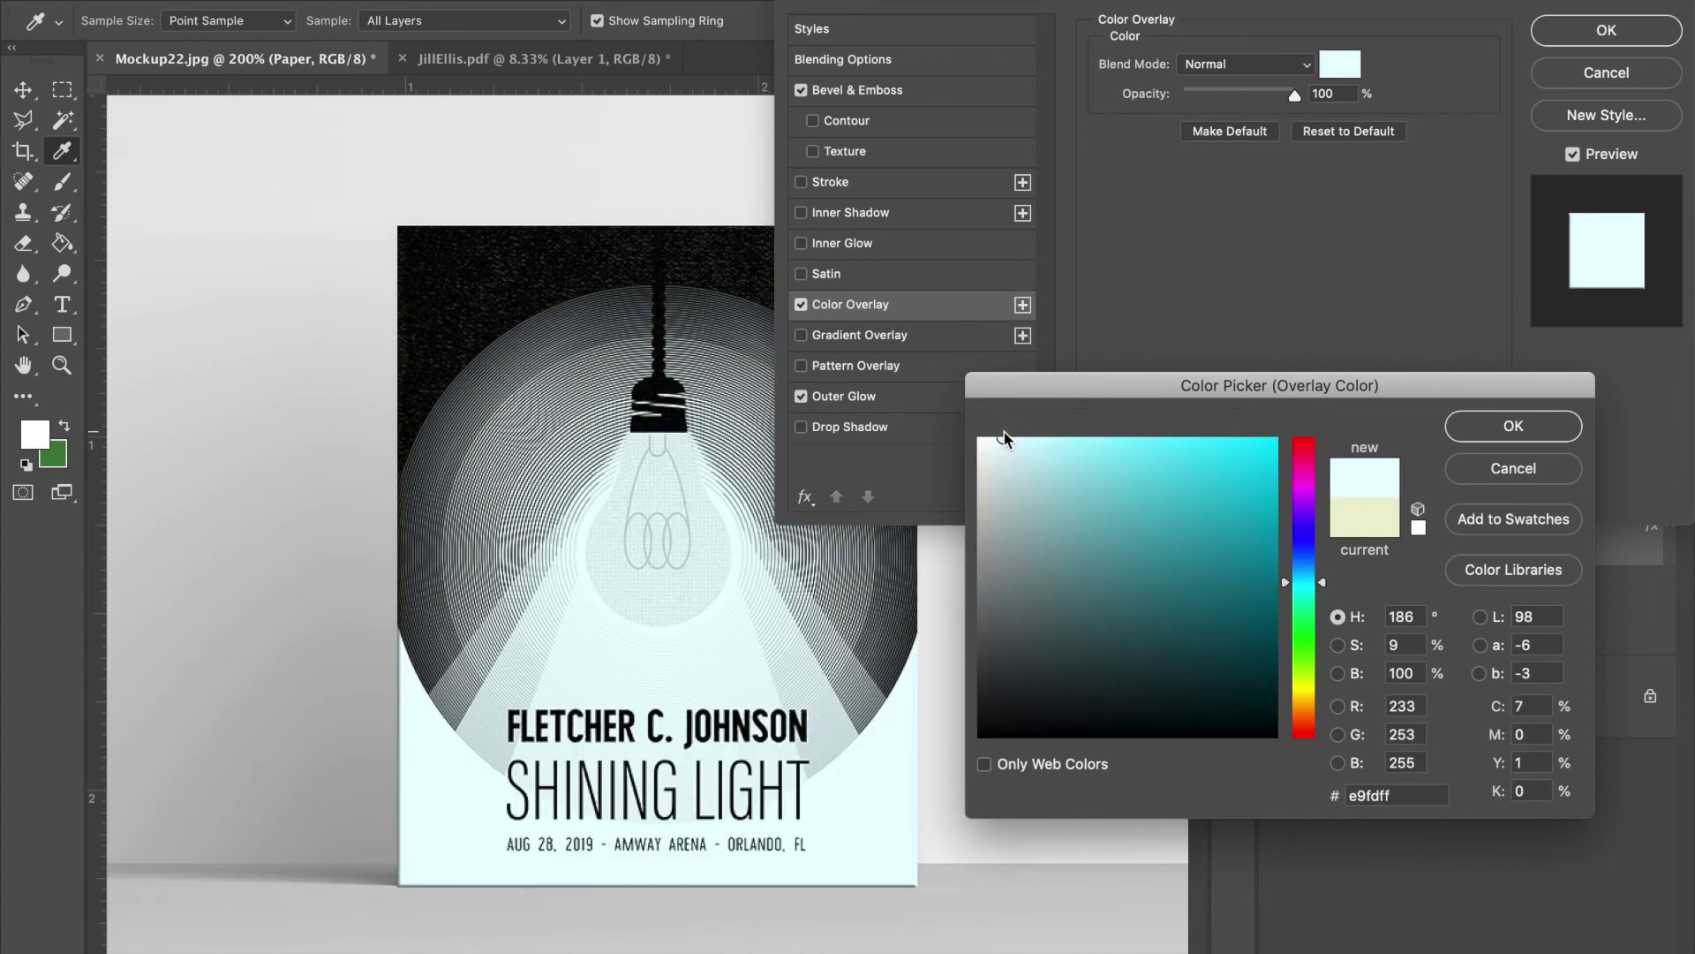
pyautogui.press('Return')
pyautogui.click(1606, 30)
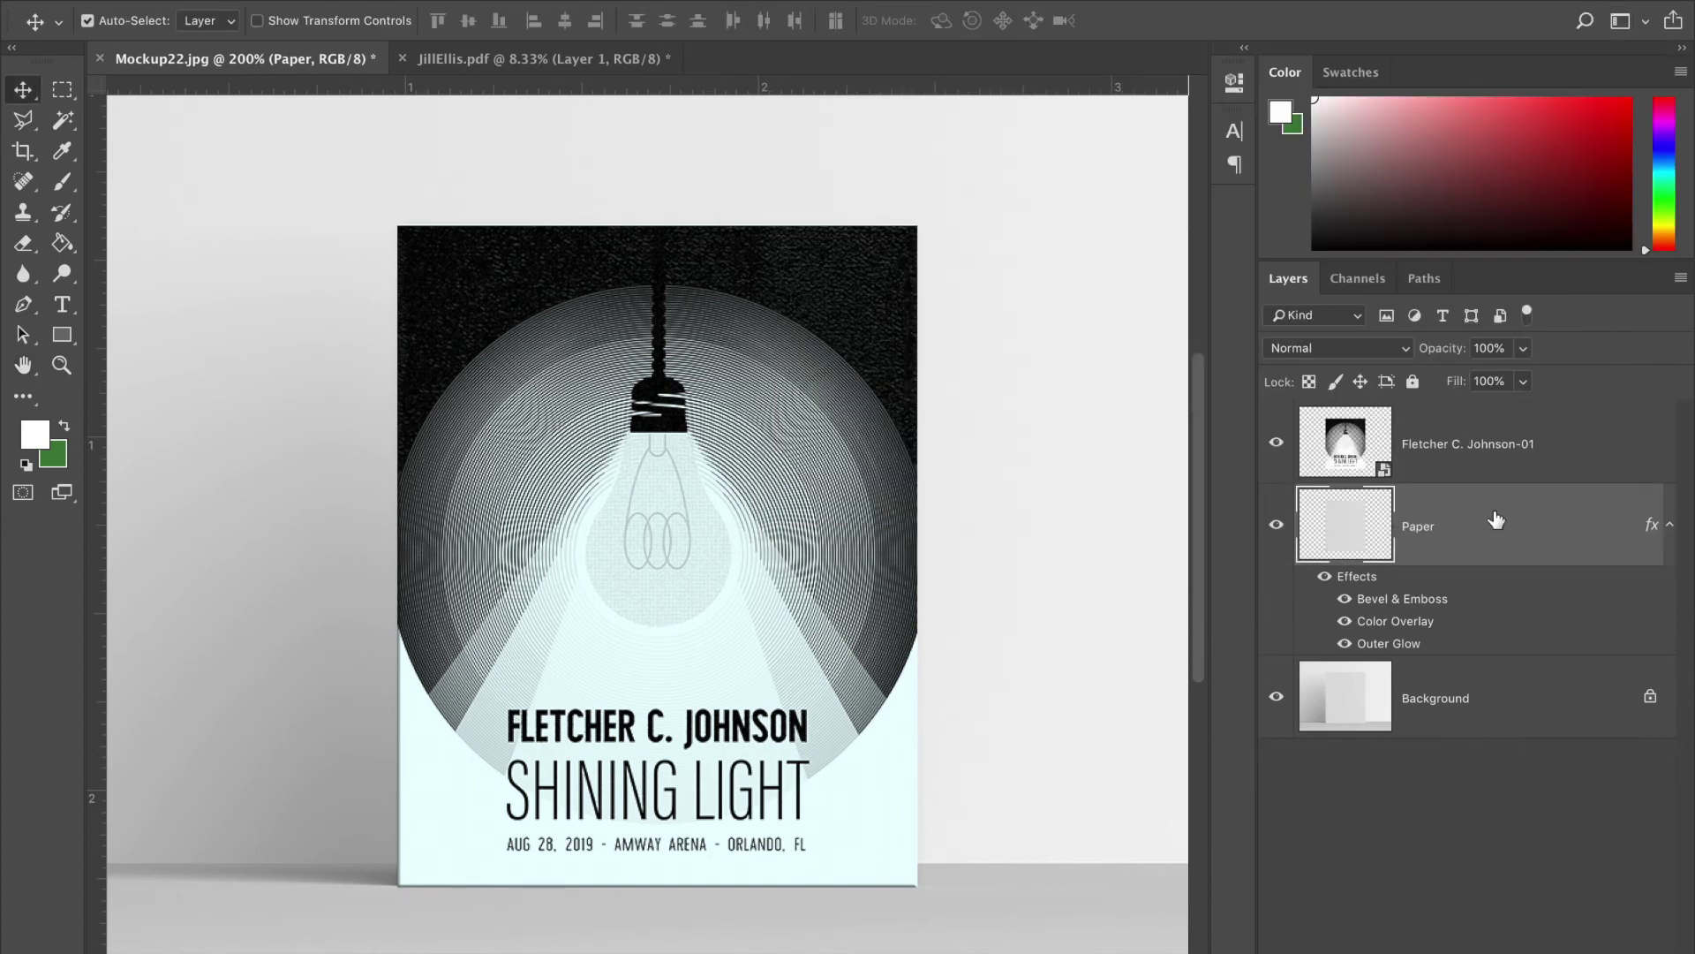
# - Set the poster layer back to Normal blending at 88% opacity
pyautogui.click(1594, 425)
pyautogui.click(1305, 347)
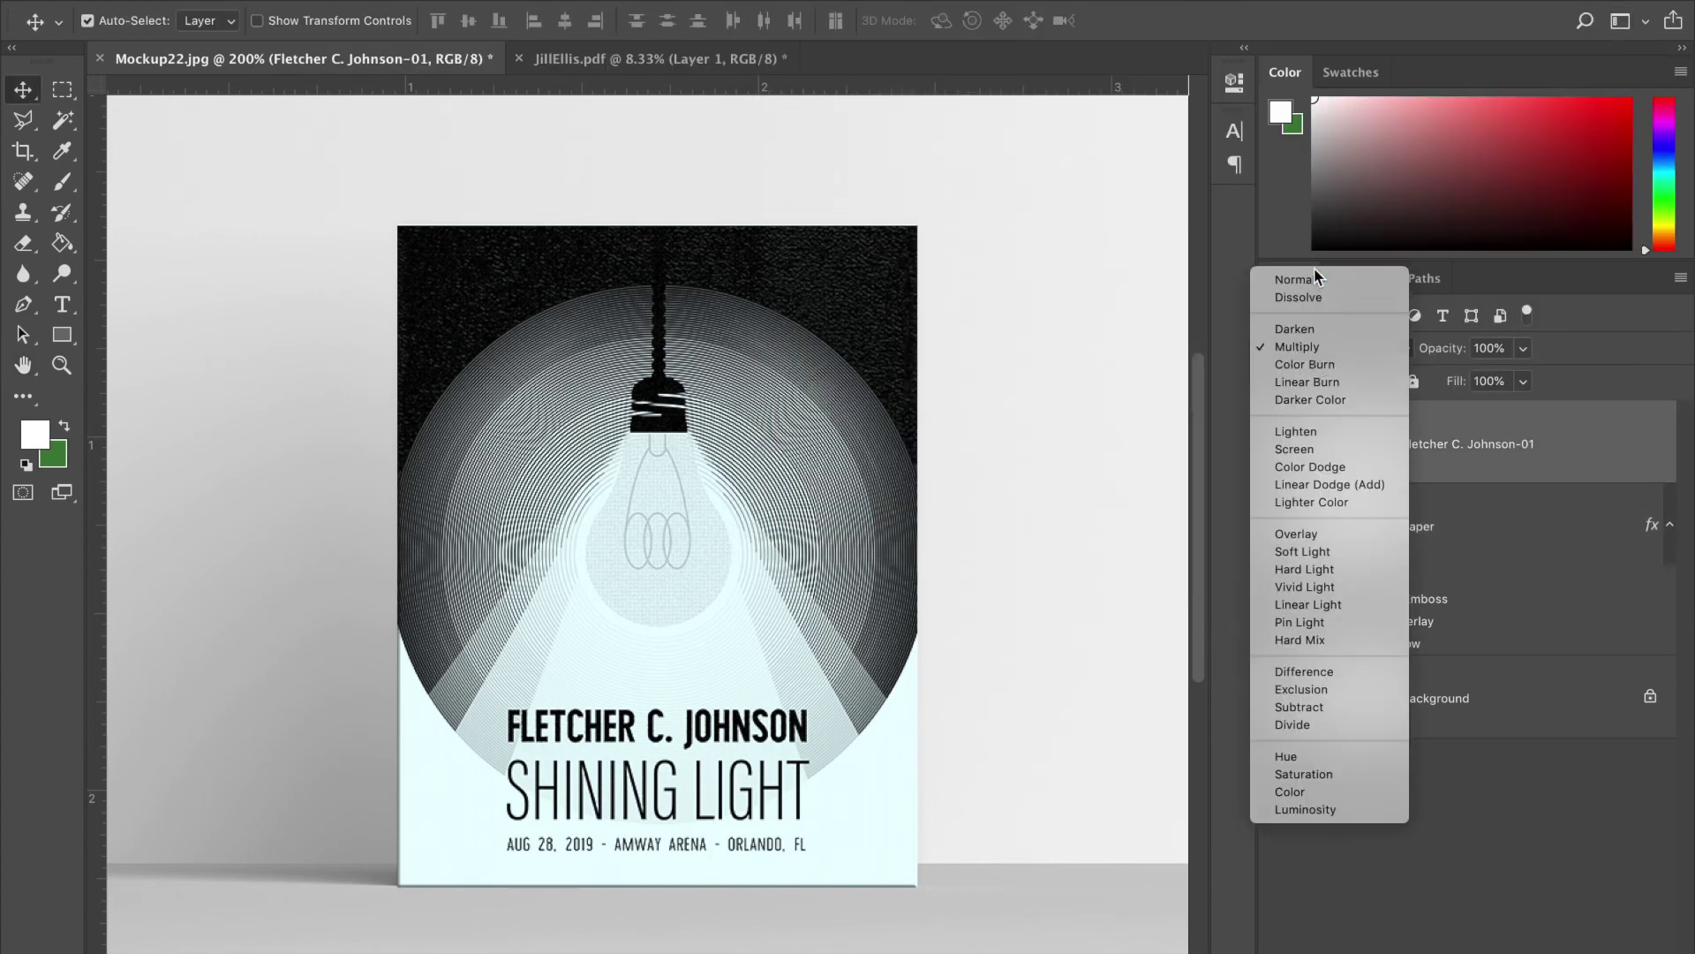
pyautogui.click(1312, 281)
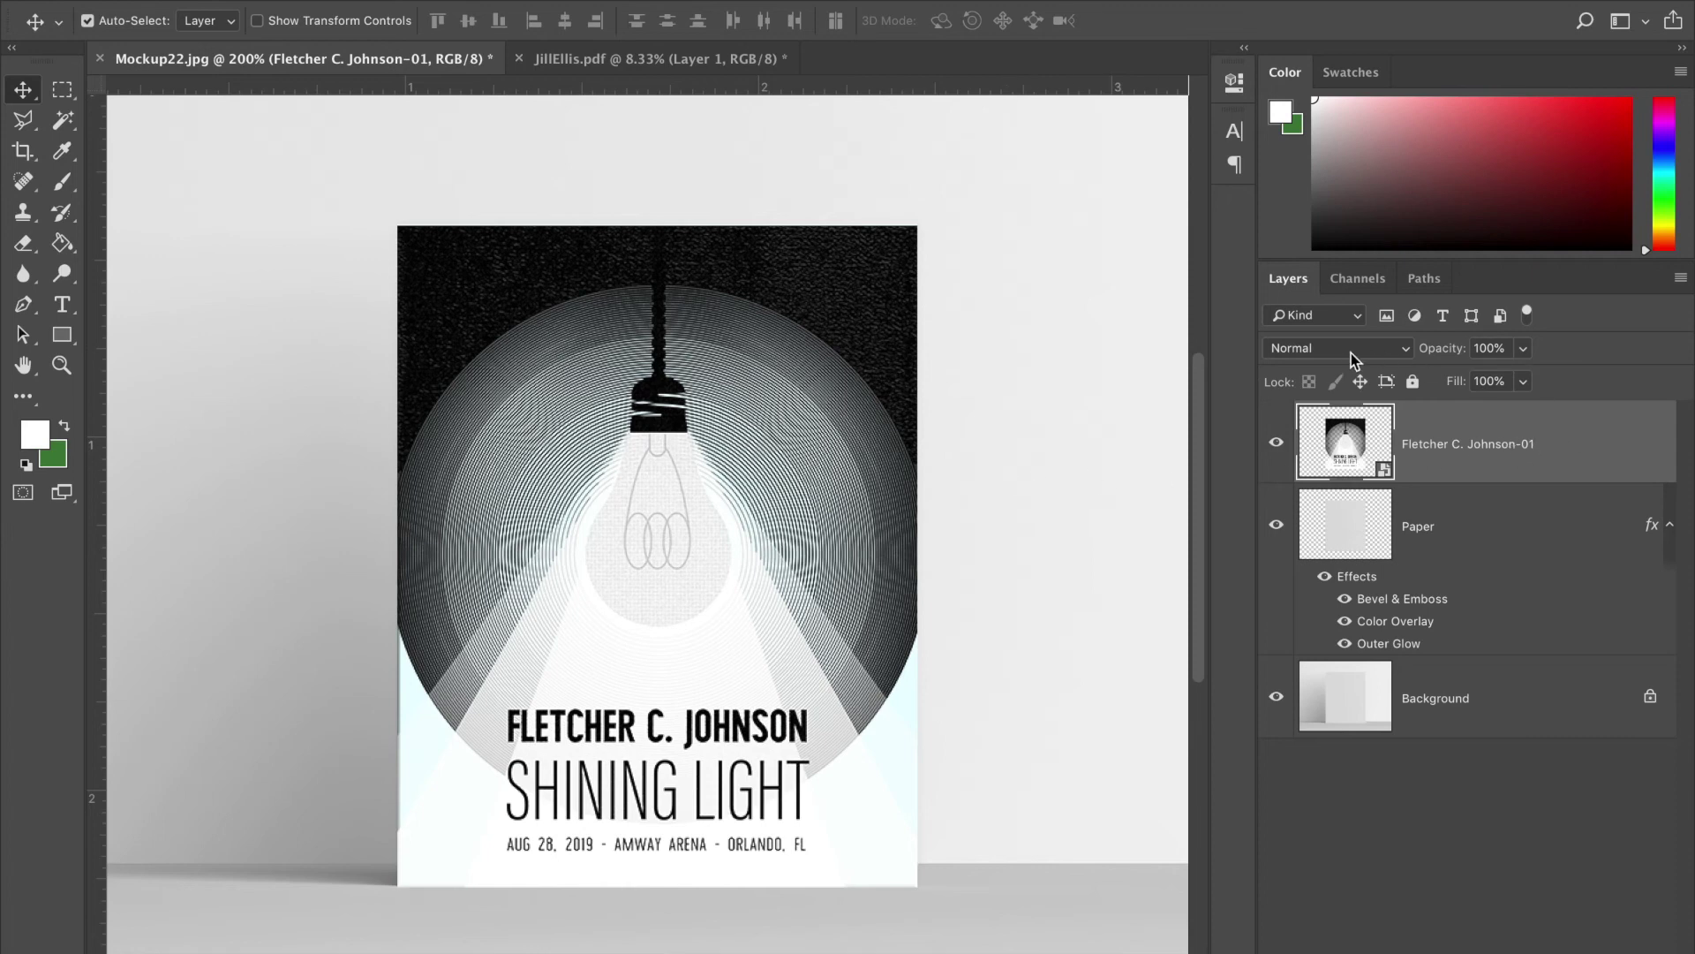
pyautogui.click(1524, 350)
pyautogui.moveTo(1523, 375); pyautogui.dragTo(1507, 378)
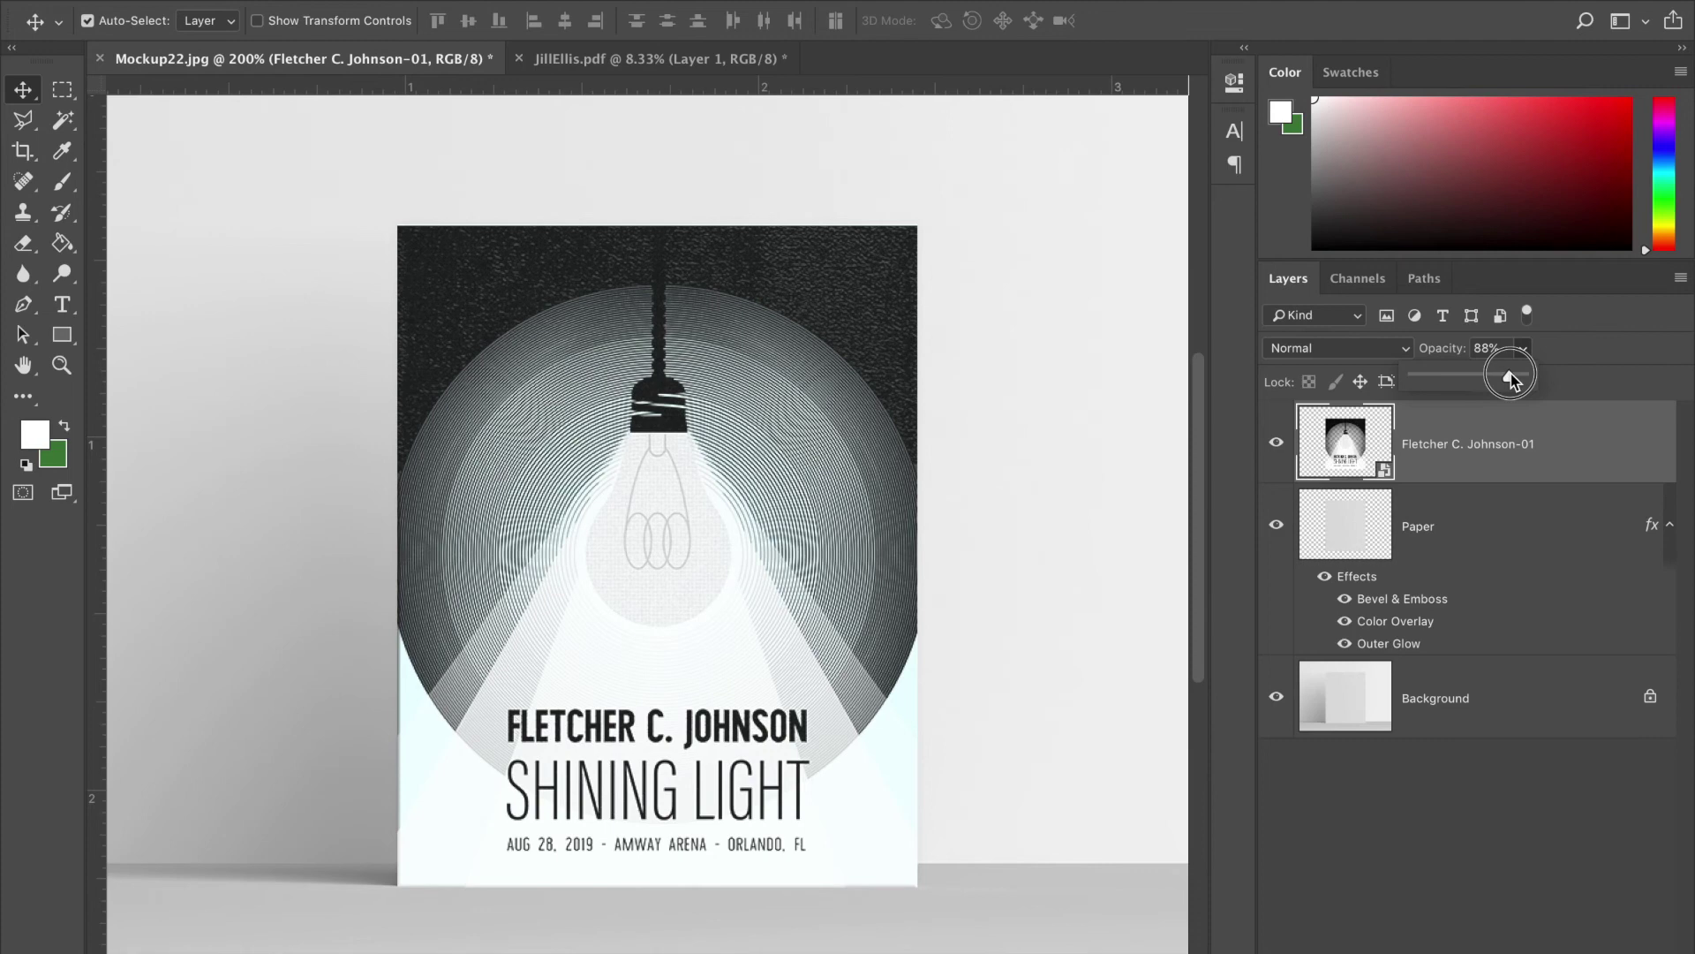
# - Change the Paper layer's Color Overlay to a stronger aqua cyan
pyautogui.click(1505, 535)
pyautogui.doubleClick(1506, 540)
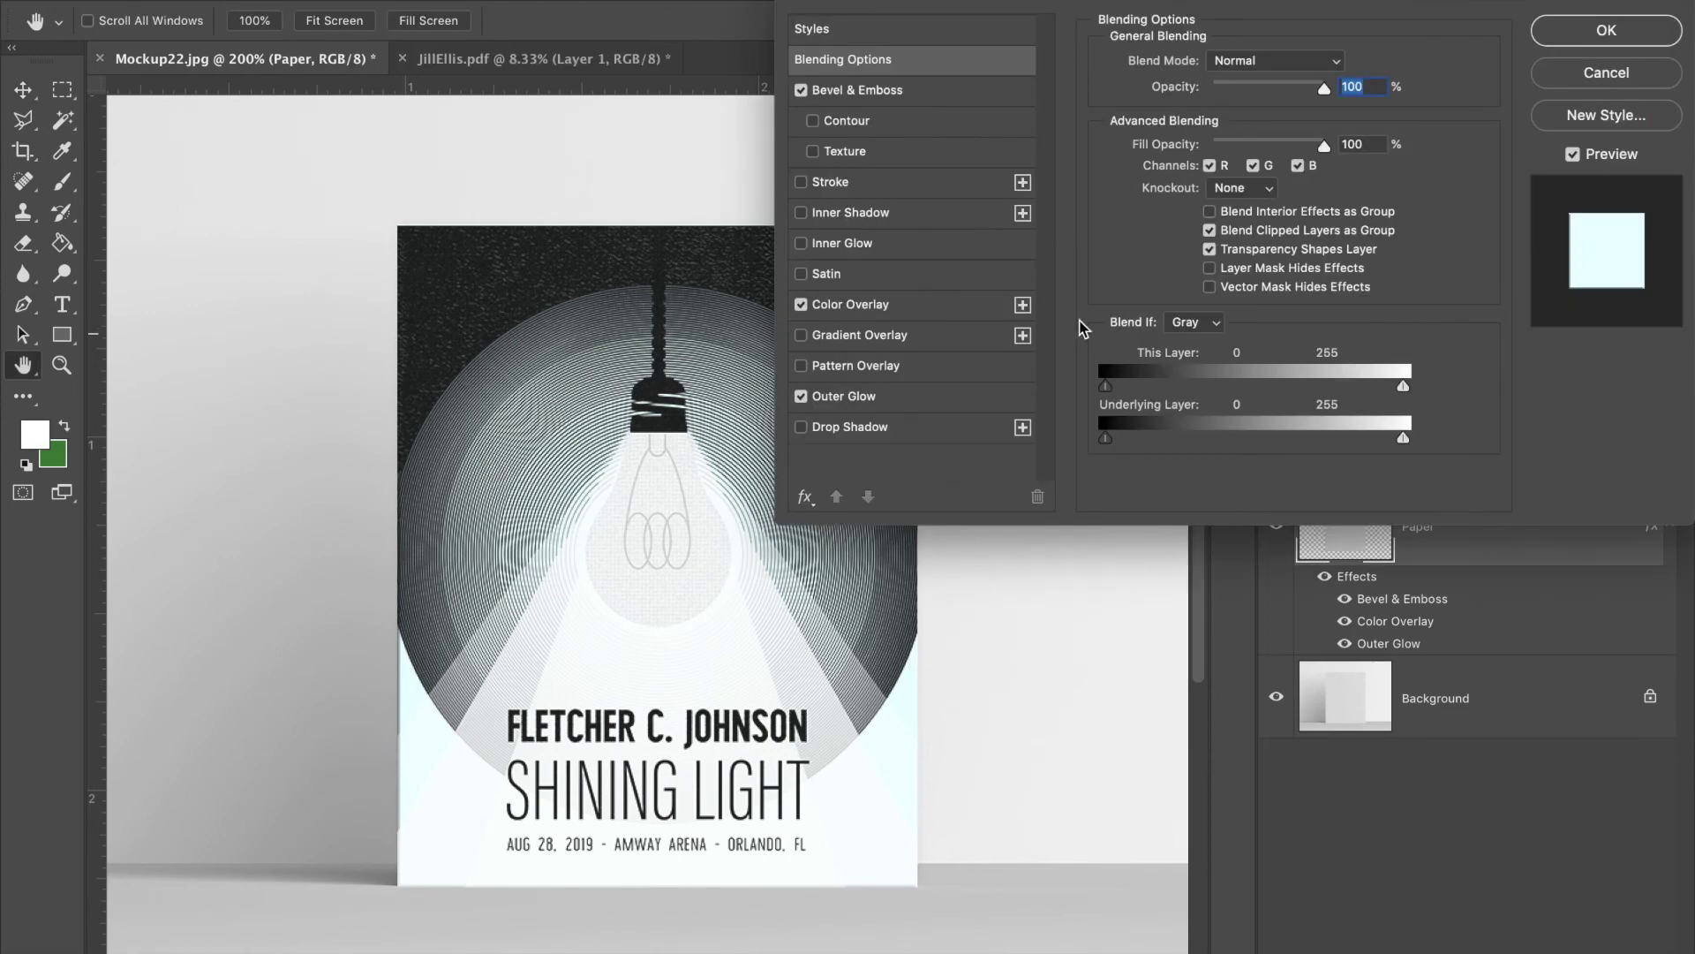
pyautogui.click(926, 317)
pyautogui.click(1358, 73)
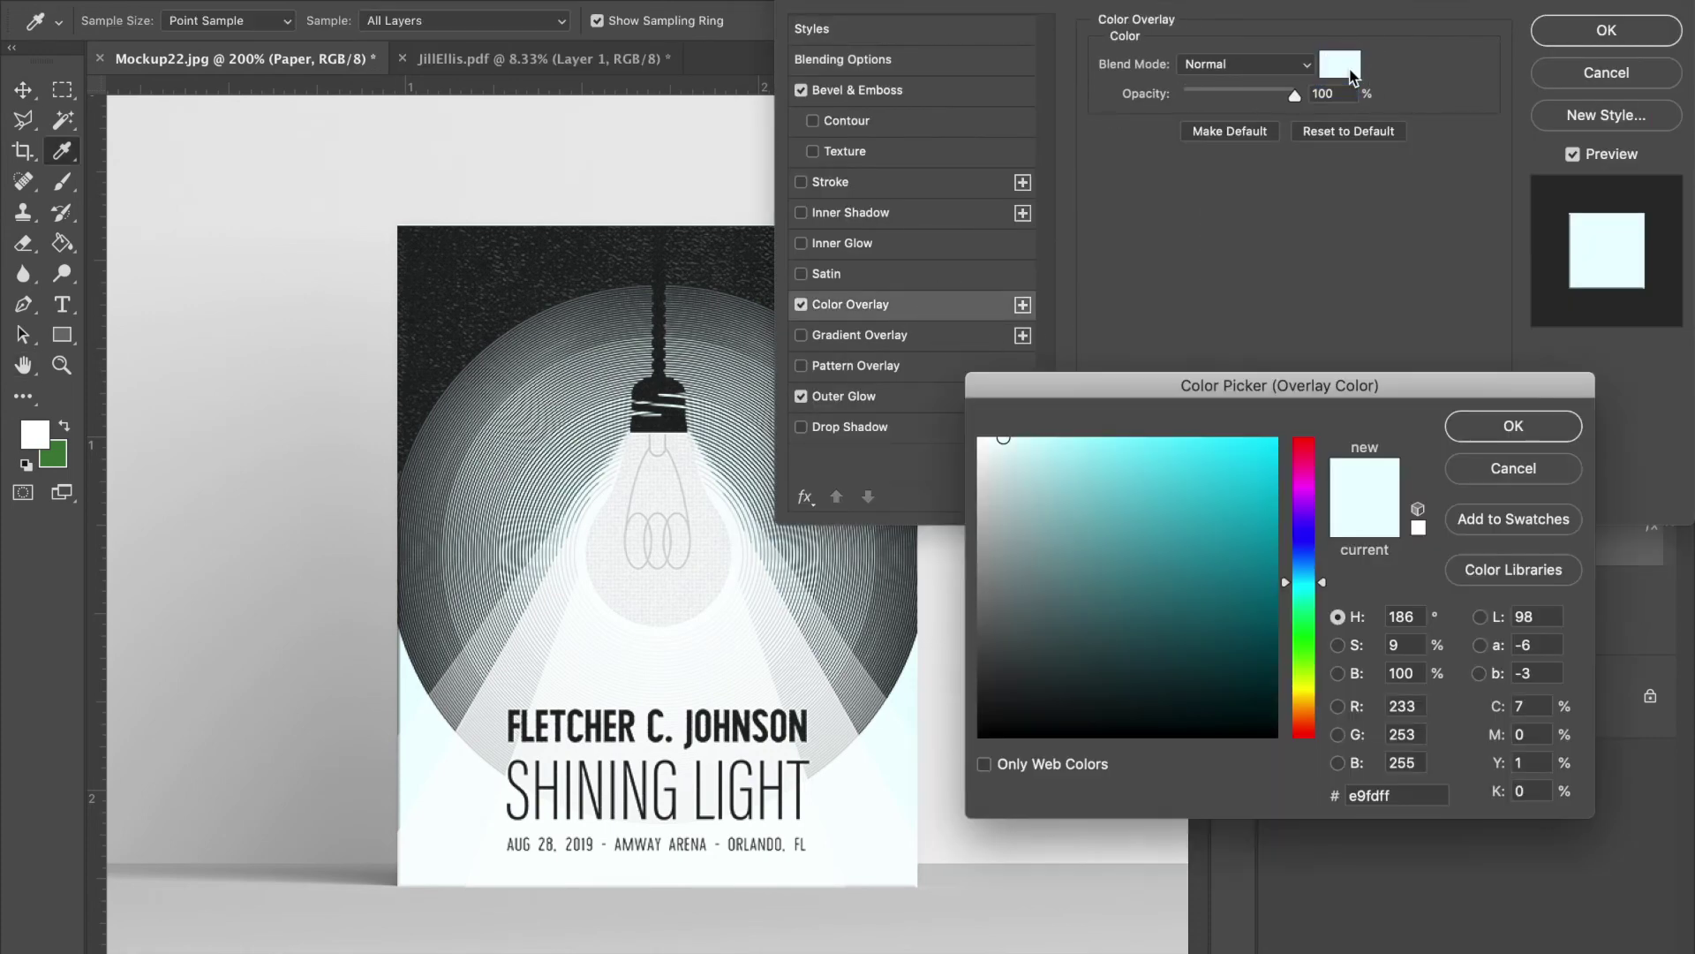
pyautogui.click(1083, 444)
pyautogui.press('Return')
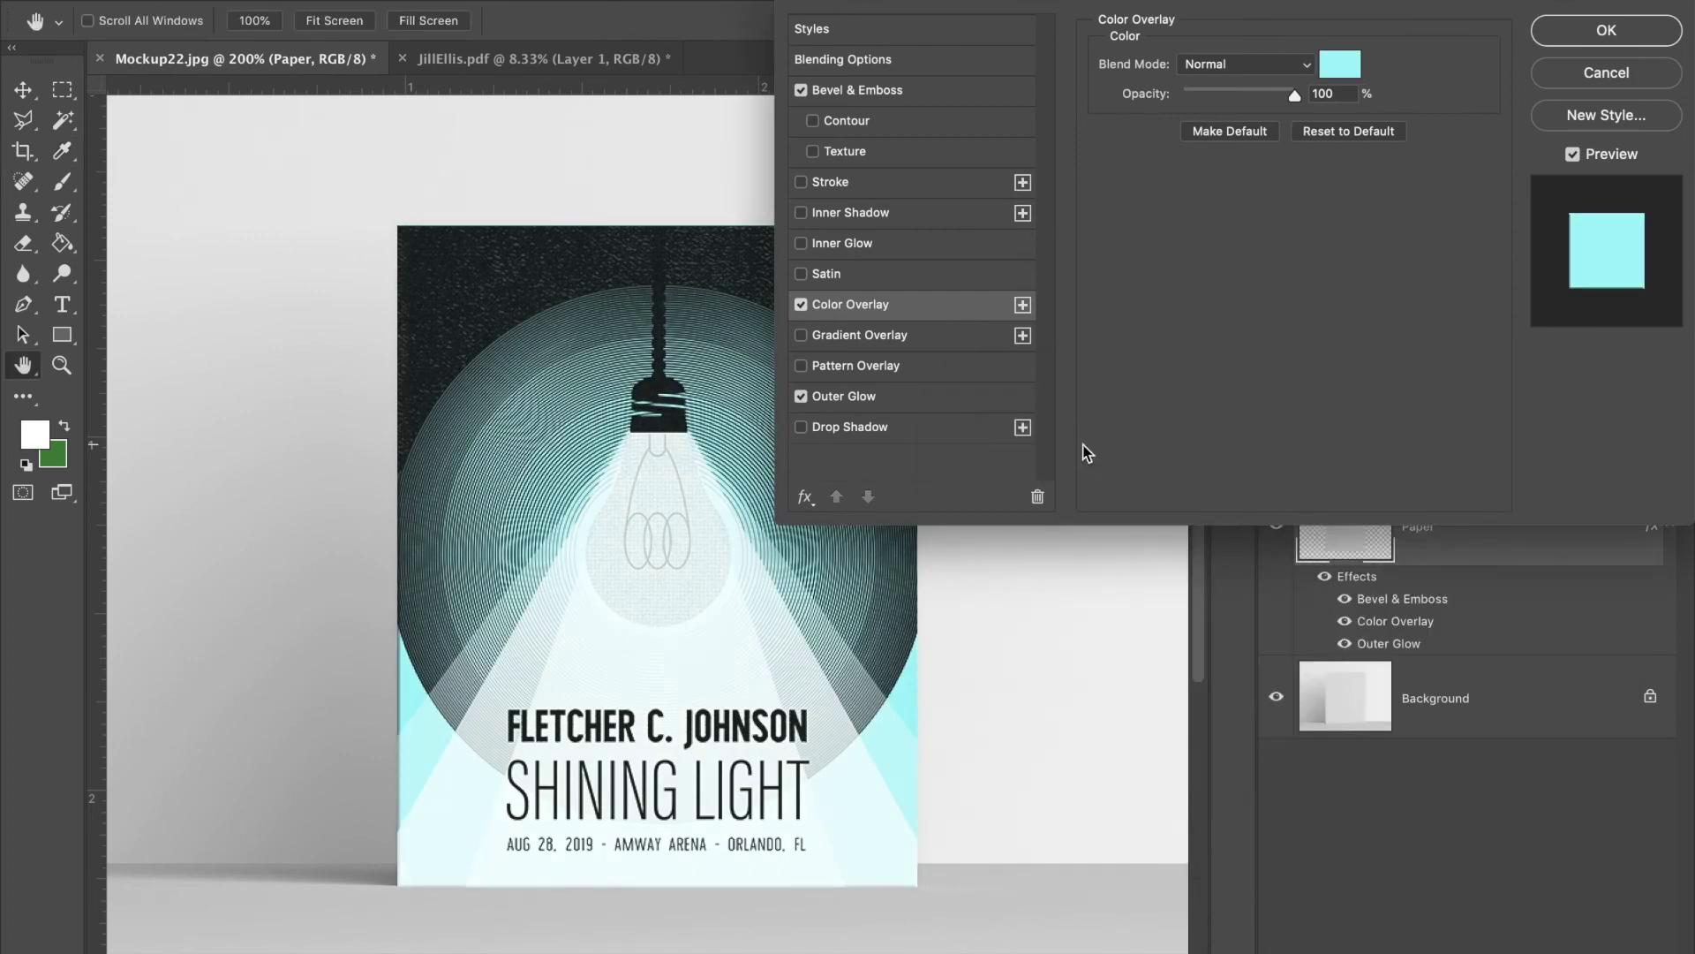
pyautogui.click(1616, 32)
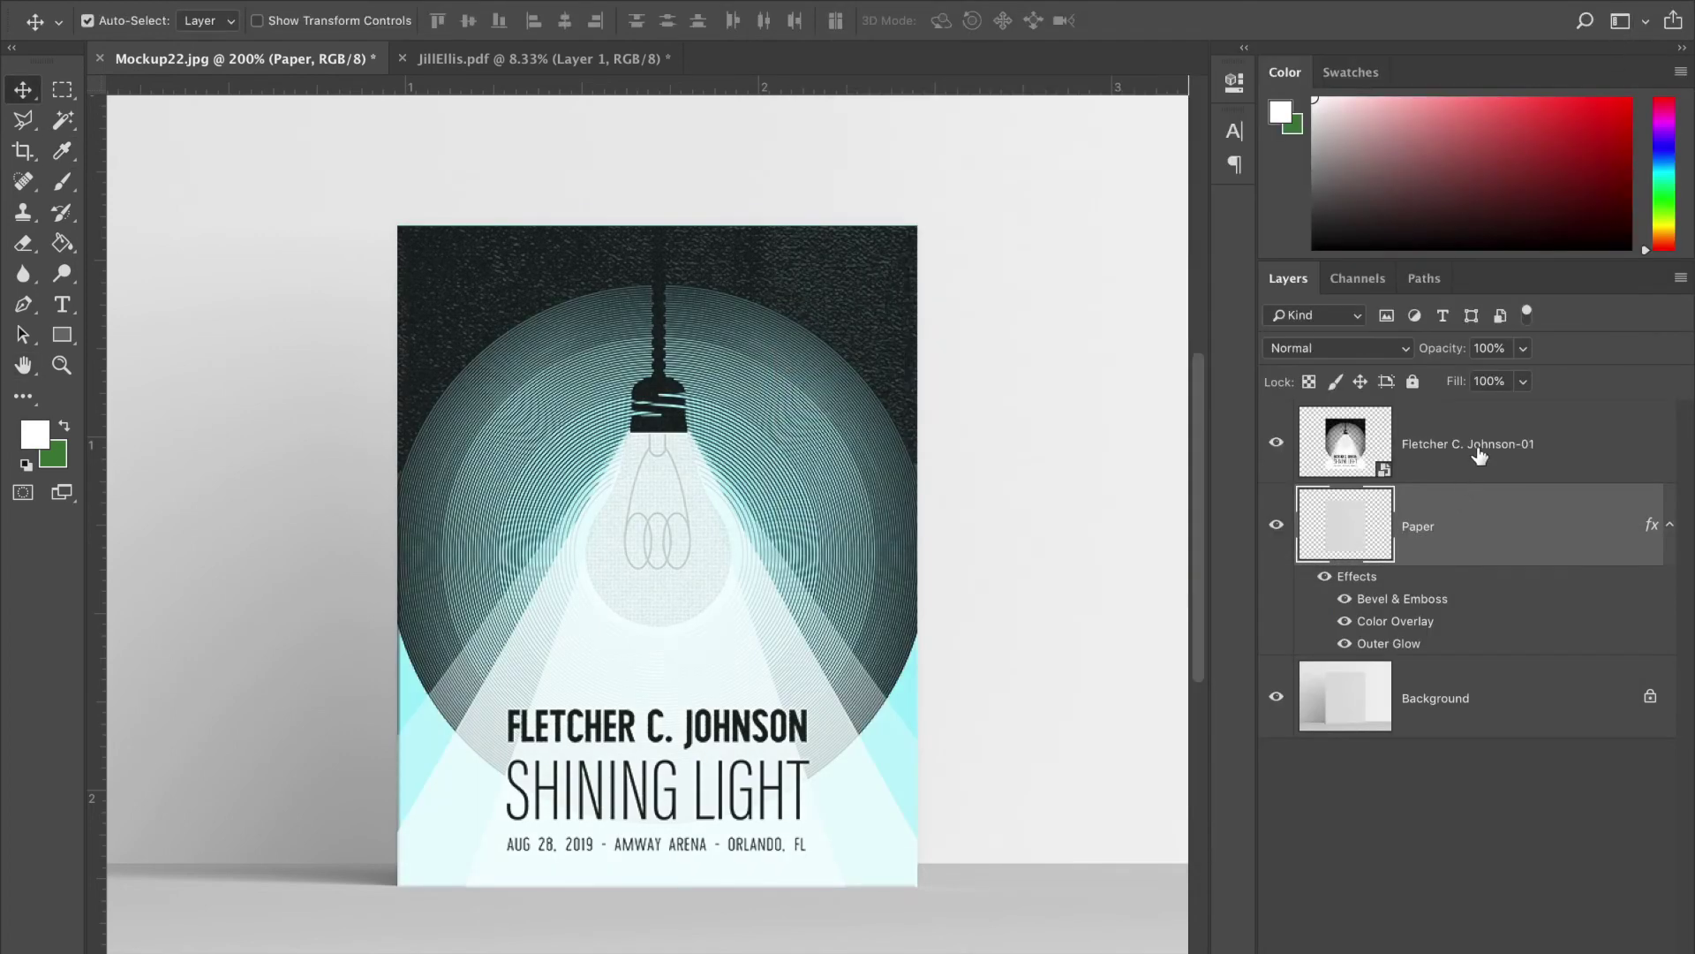
pyautogui.click(1418, 439)
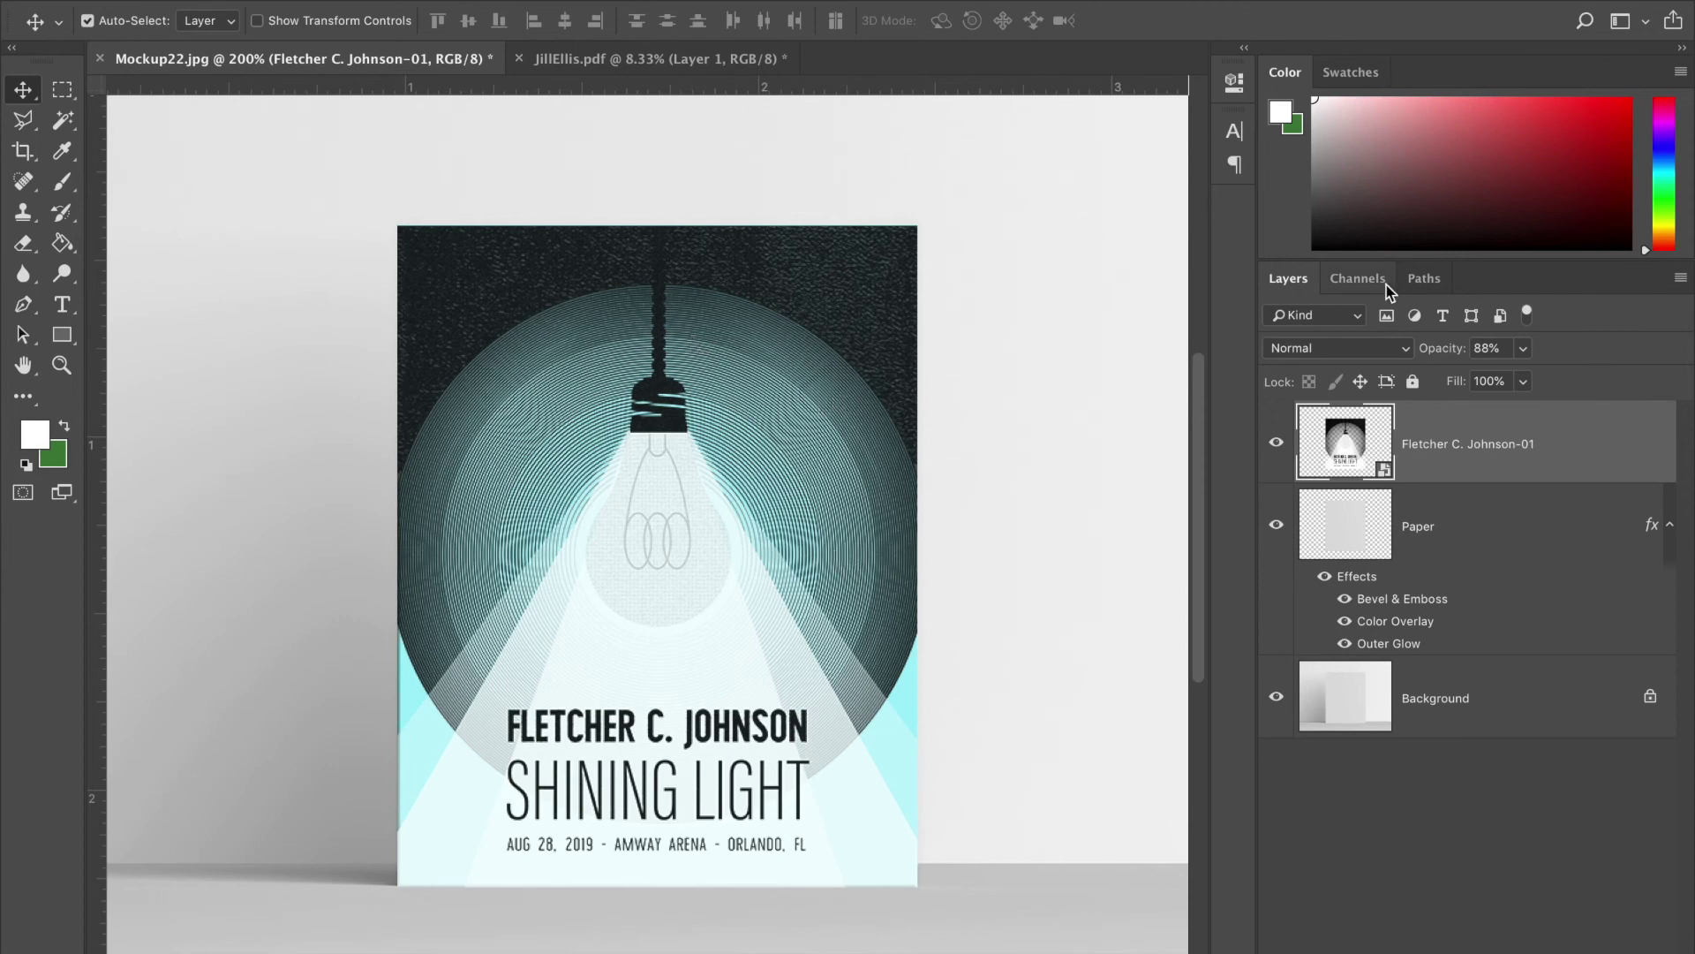
pyautogui.click(1523, 348)
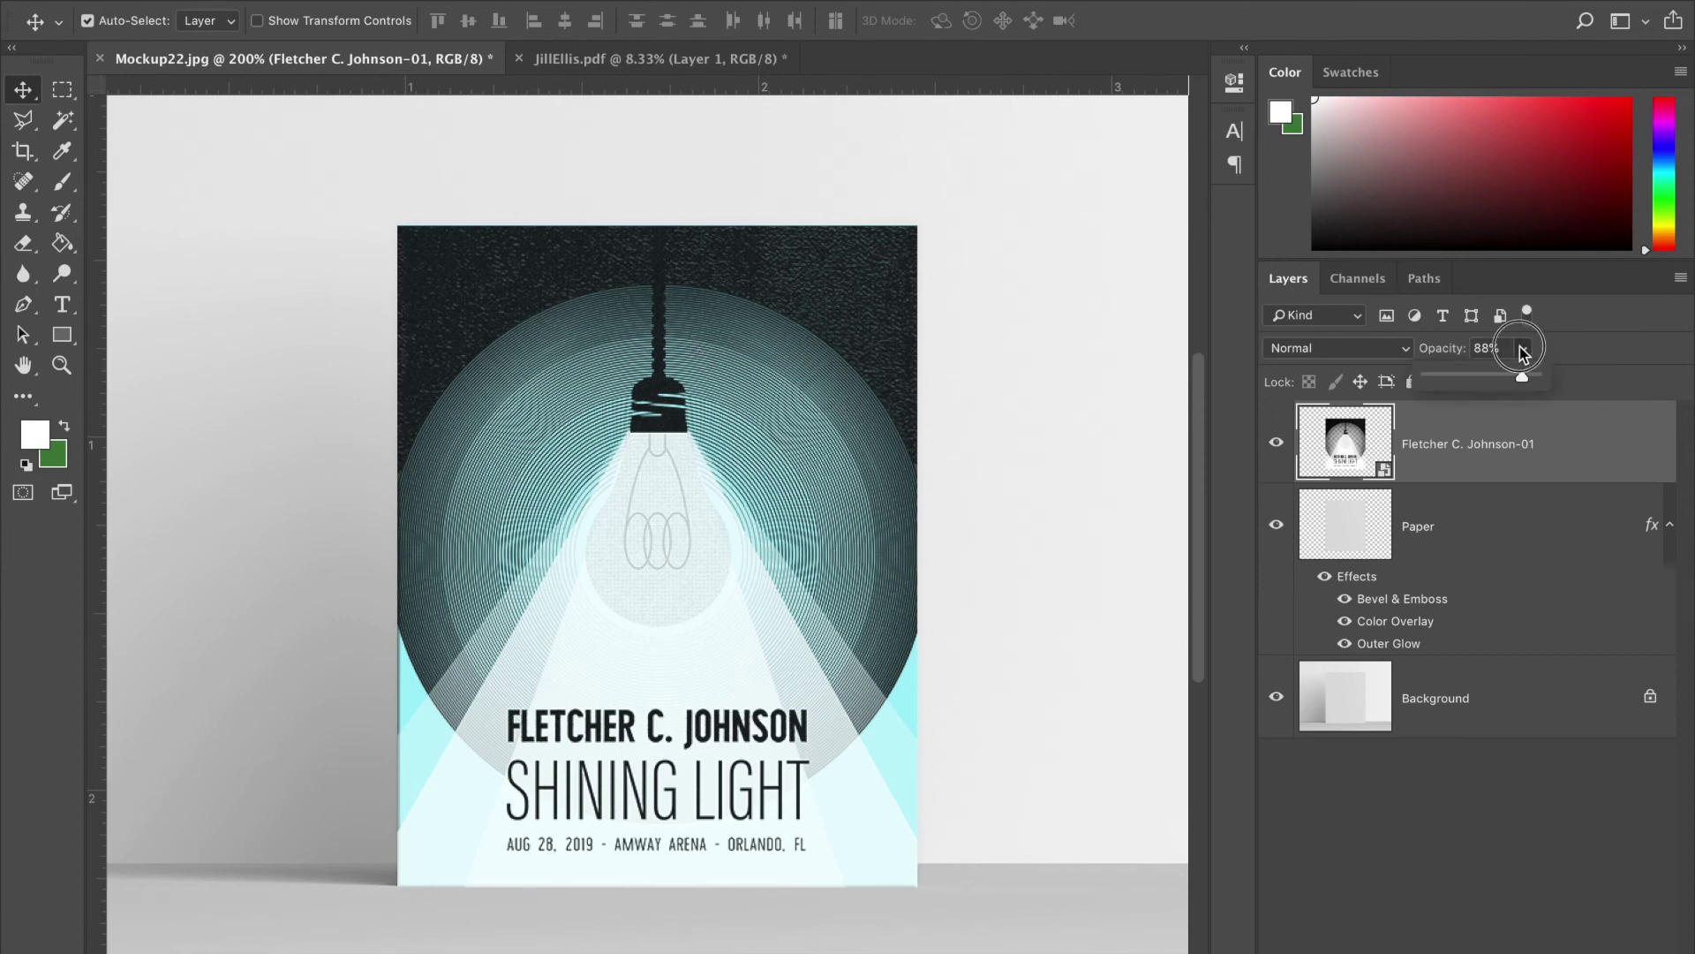
pyautogui.moveTo(1519, 380); pyautogui.dragTo(1527, 380)
pyautogui.click(1464, 800)
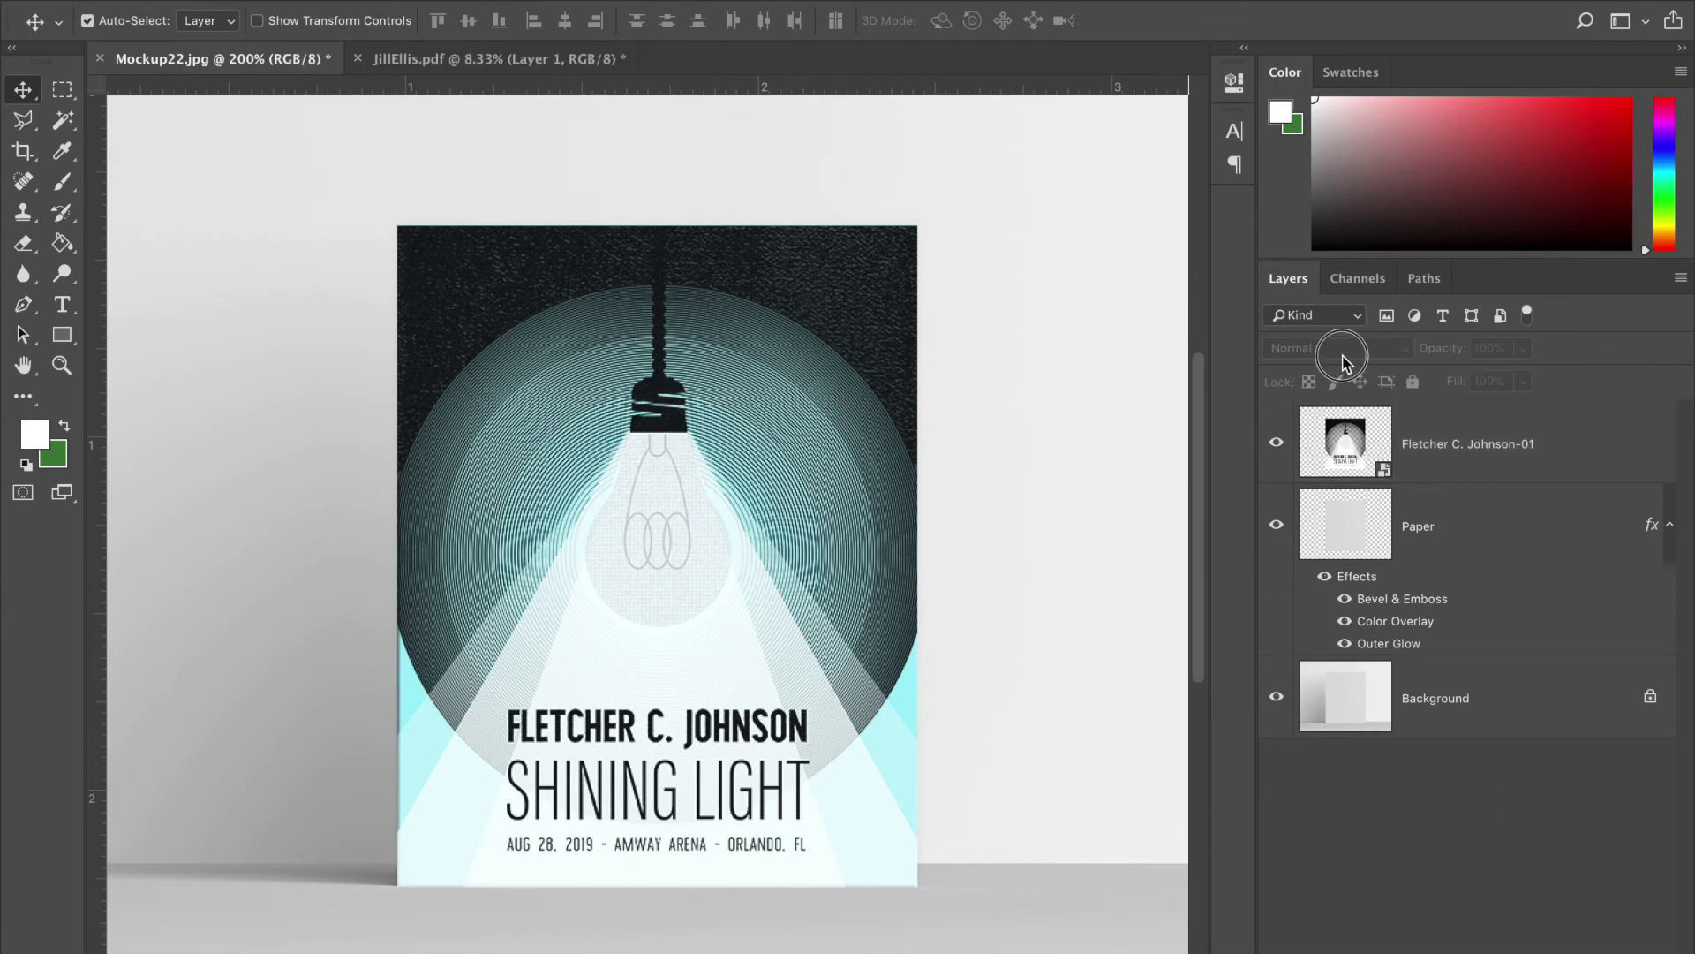
pyautogui.click(1457, 443)
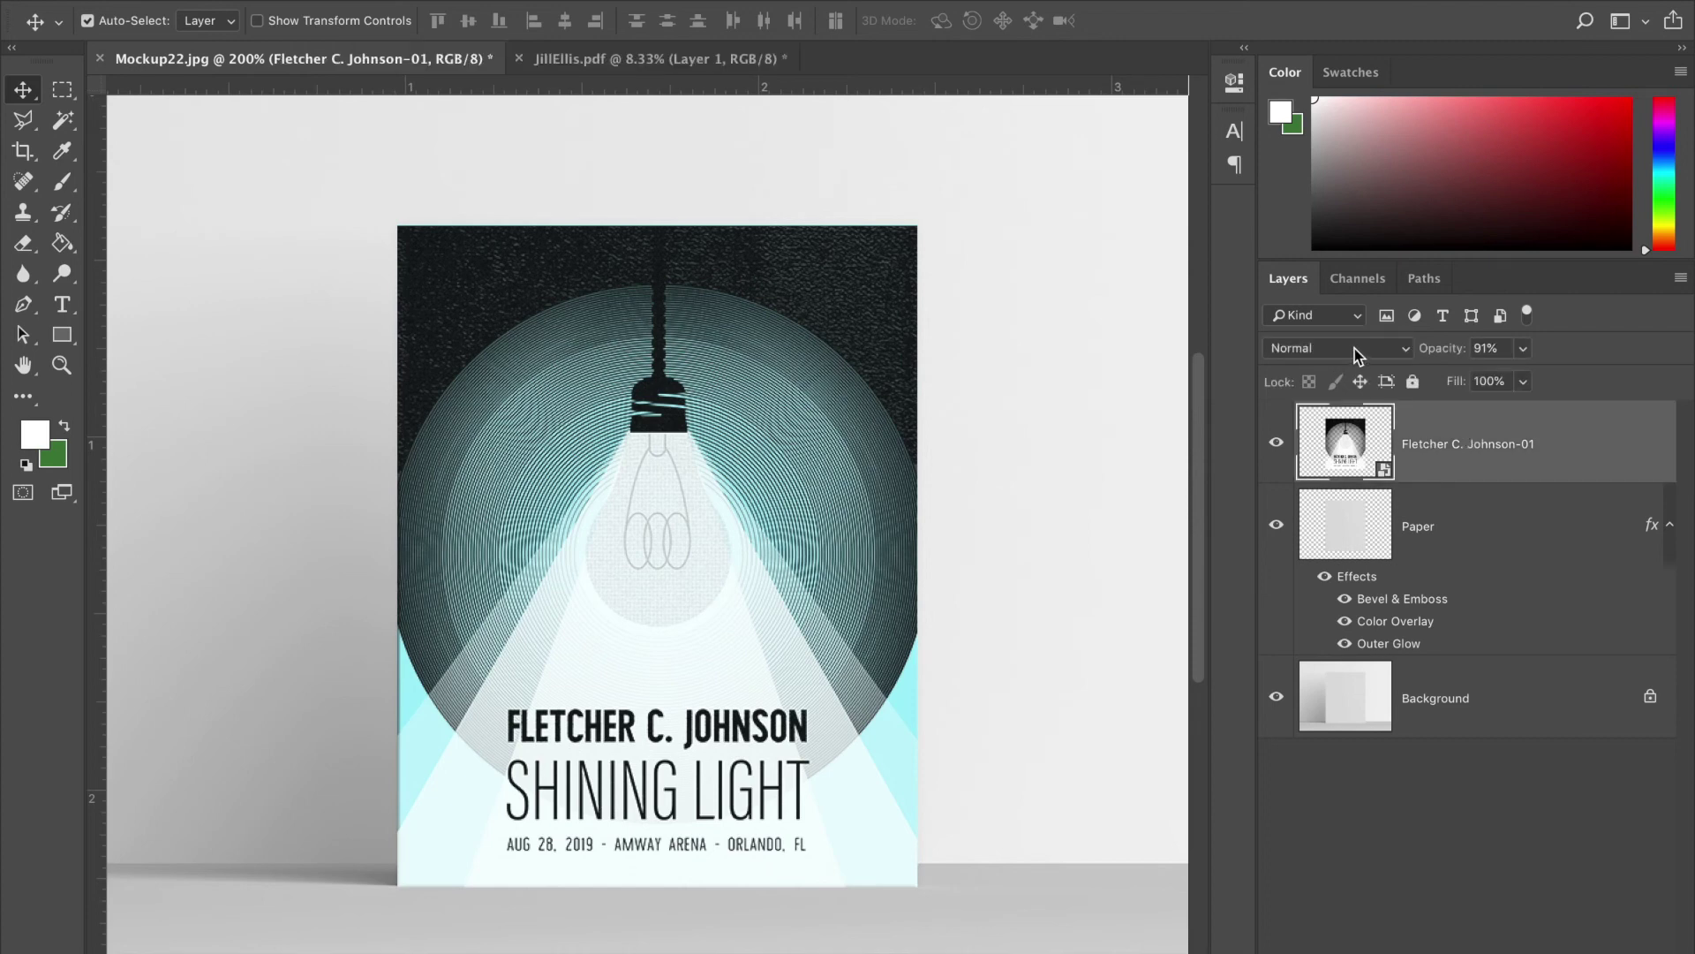
pyautogui.click(1358, 353)
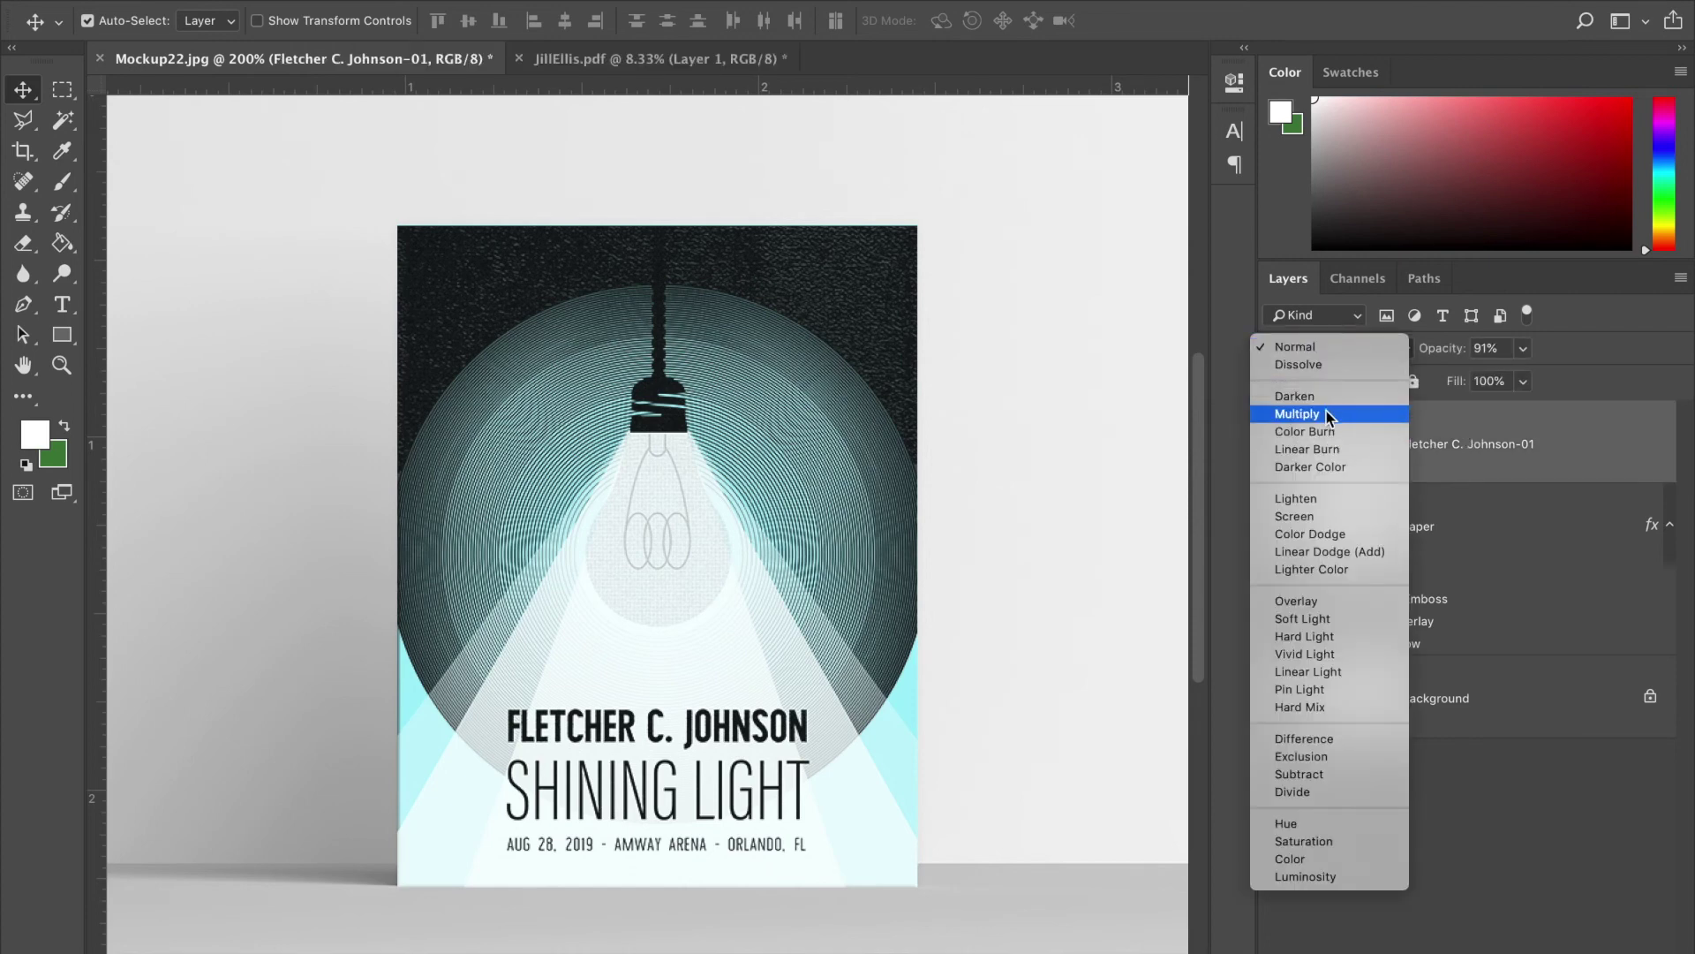
pyautogui.click(1566, 351)
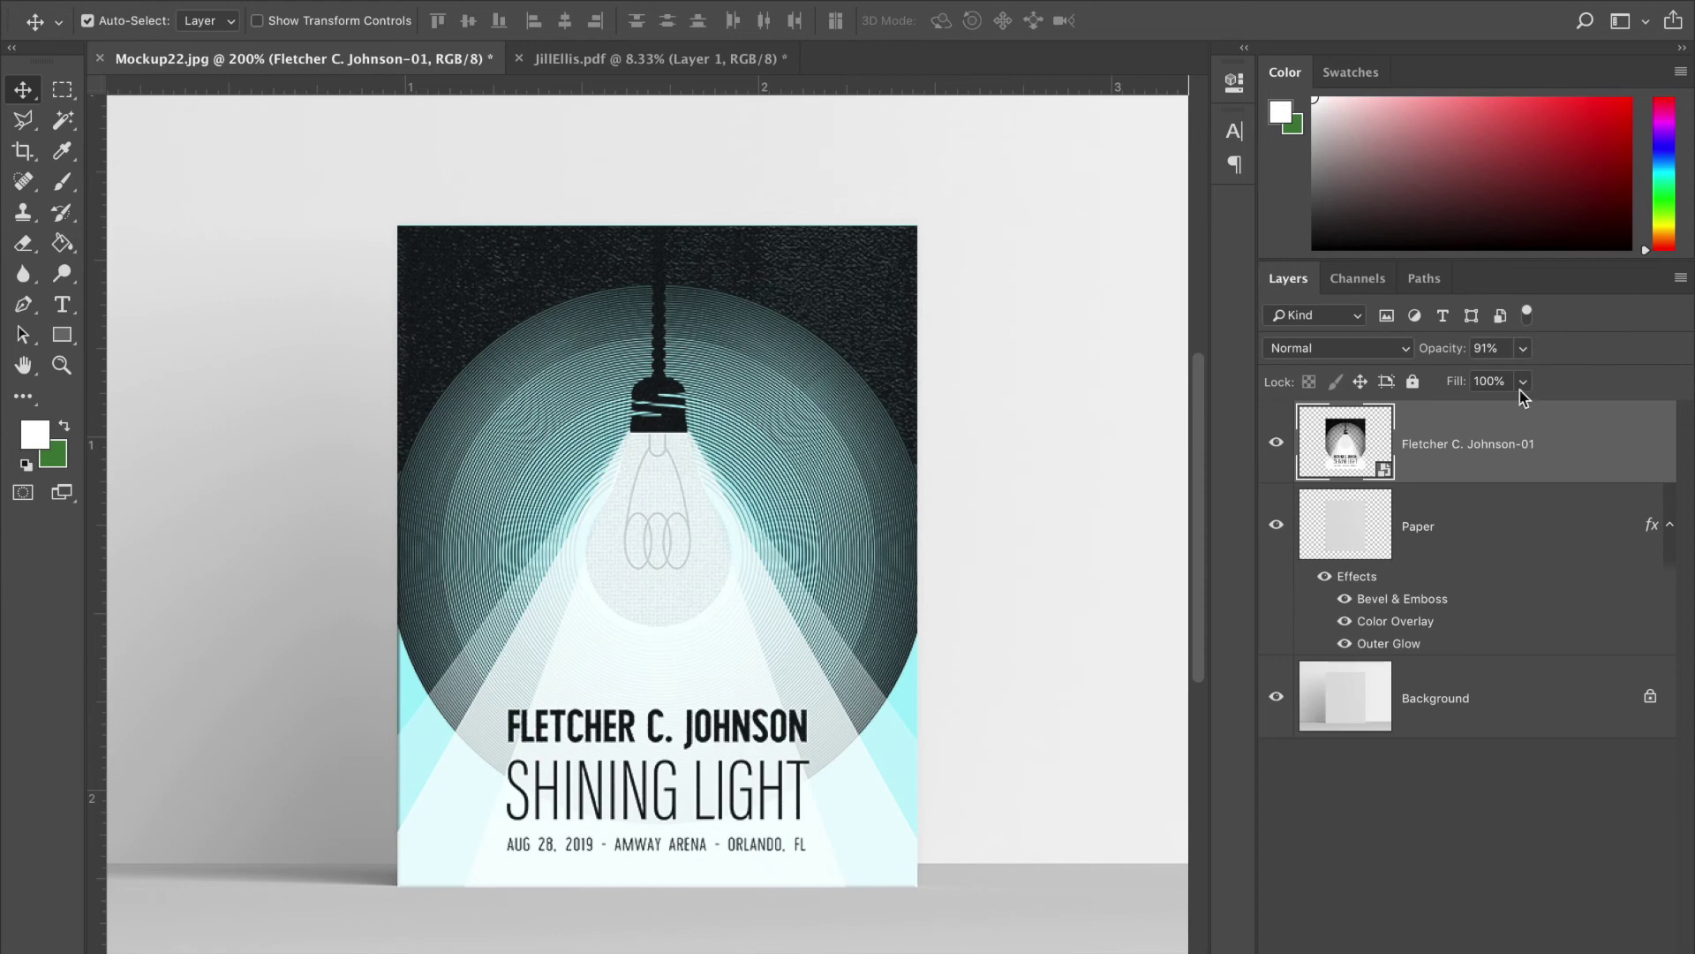
pyautogui.click(1487, 767)
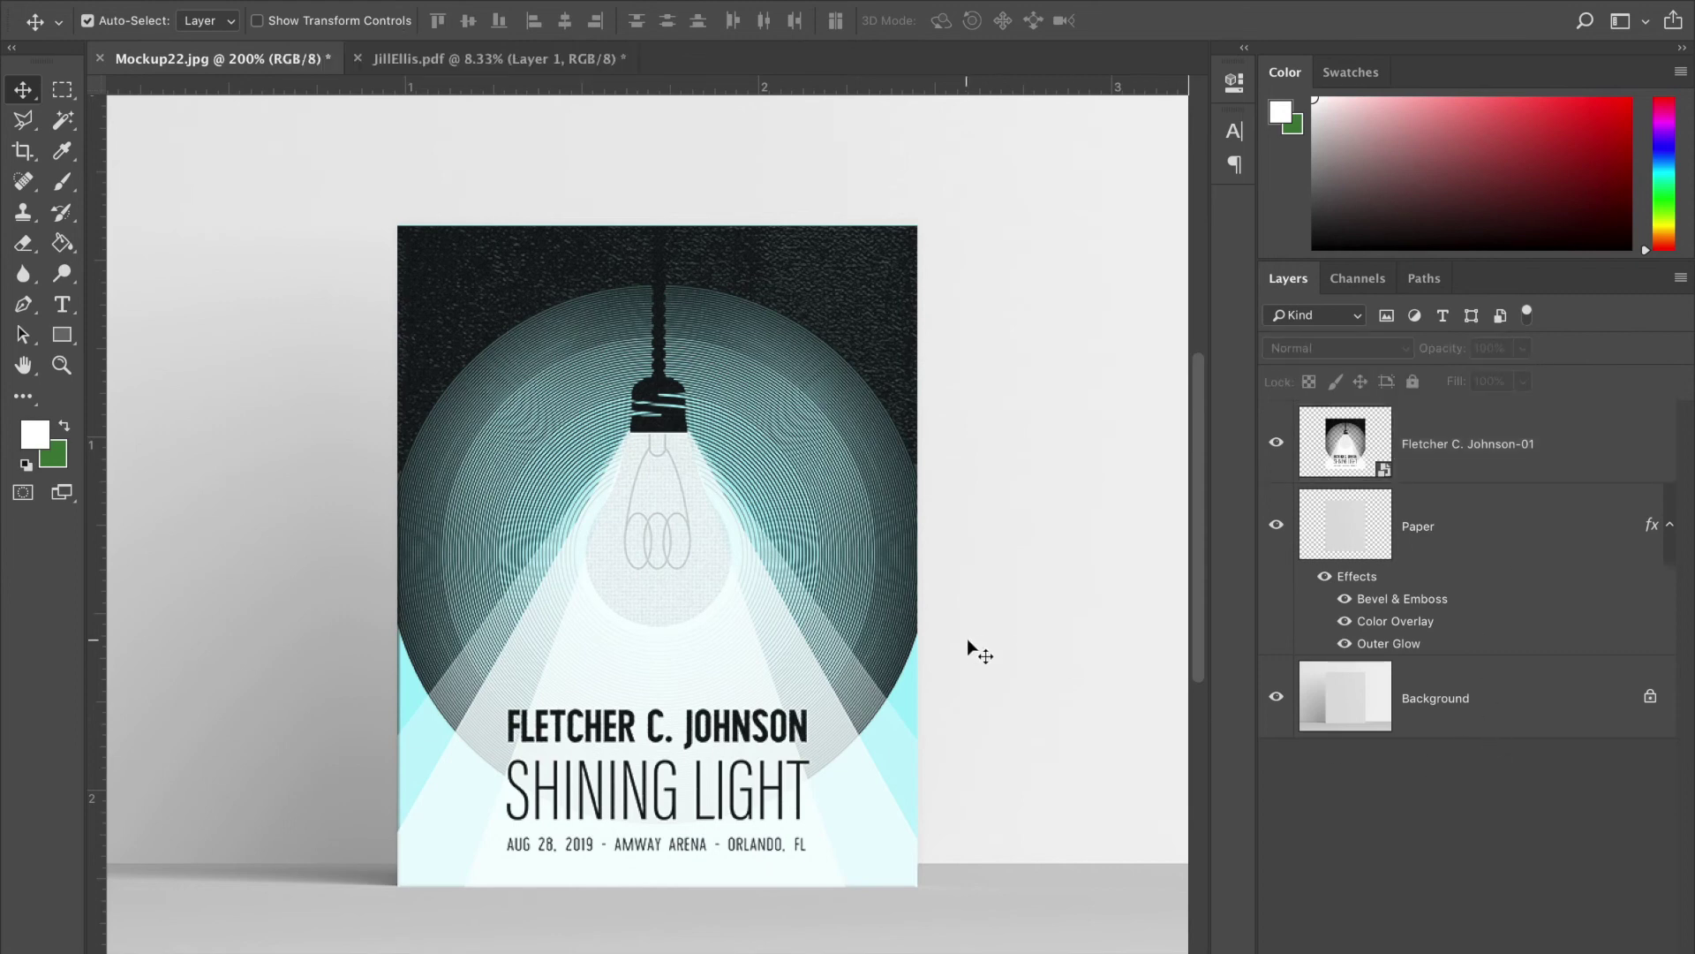
# - Zoom out and back in to review the poster on the aqua paper
pyautogui.press('super+minus')
pyautogui.press('super+equal')
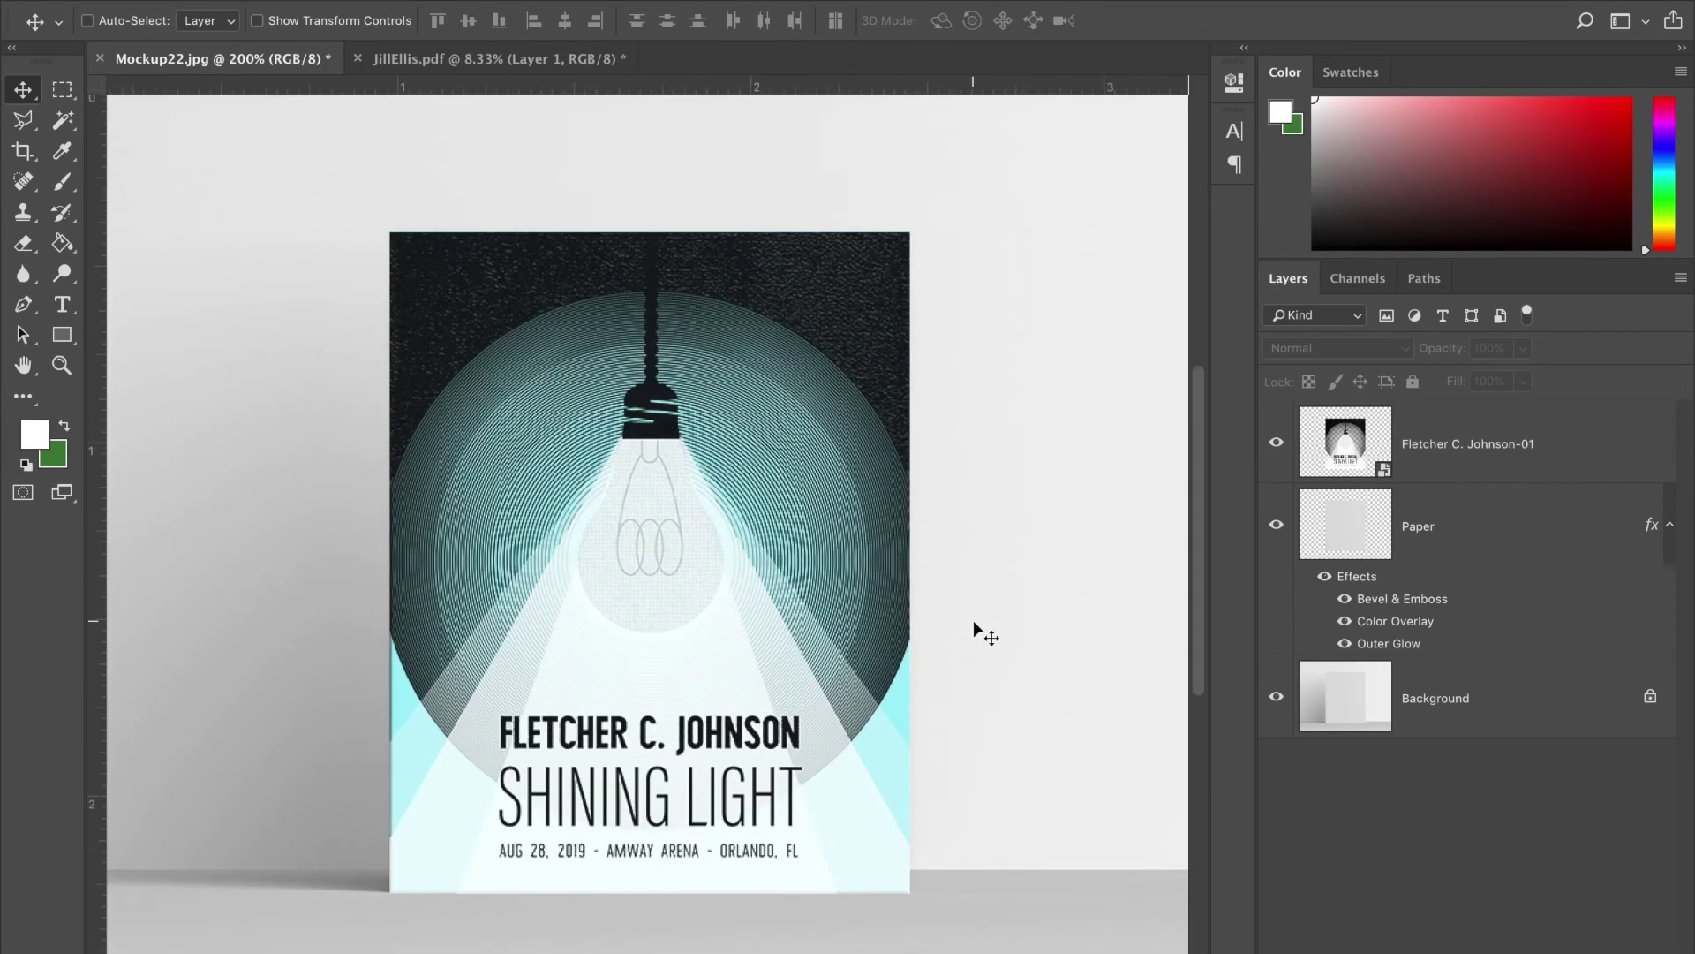
pyautogui.scroll(-3, 973, 619)
pyautogui.hscroll(2, 973, 620)
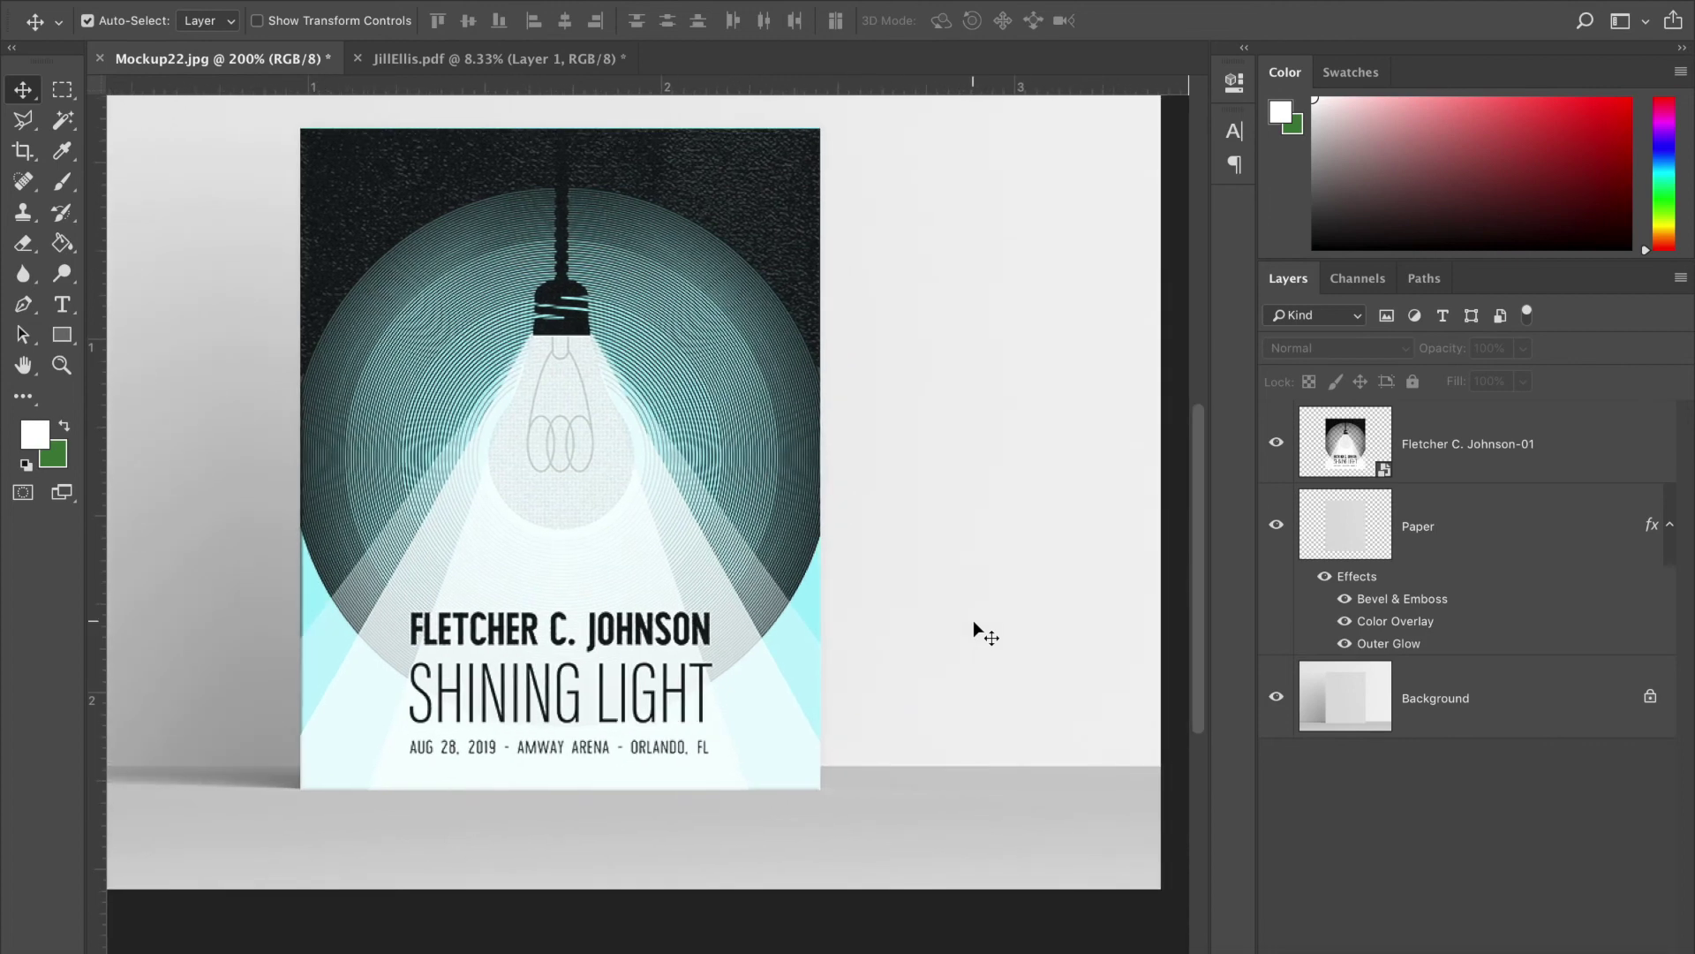
pyautogui.press('super+minus')
pyautogui.press('super+equal')
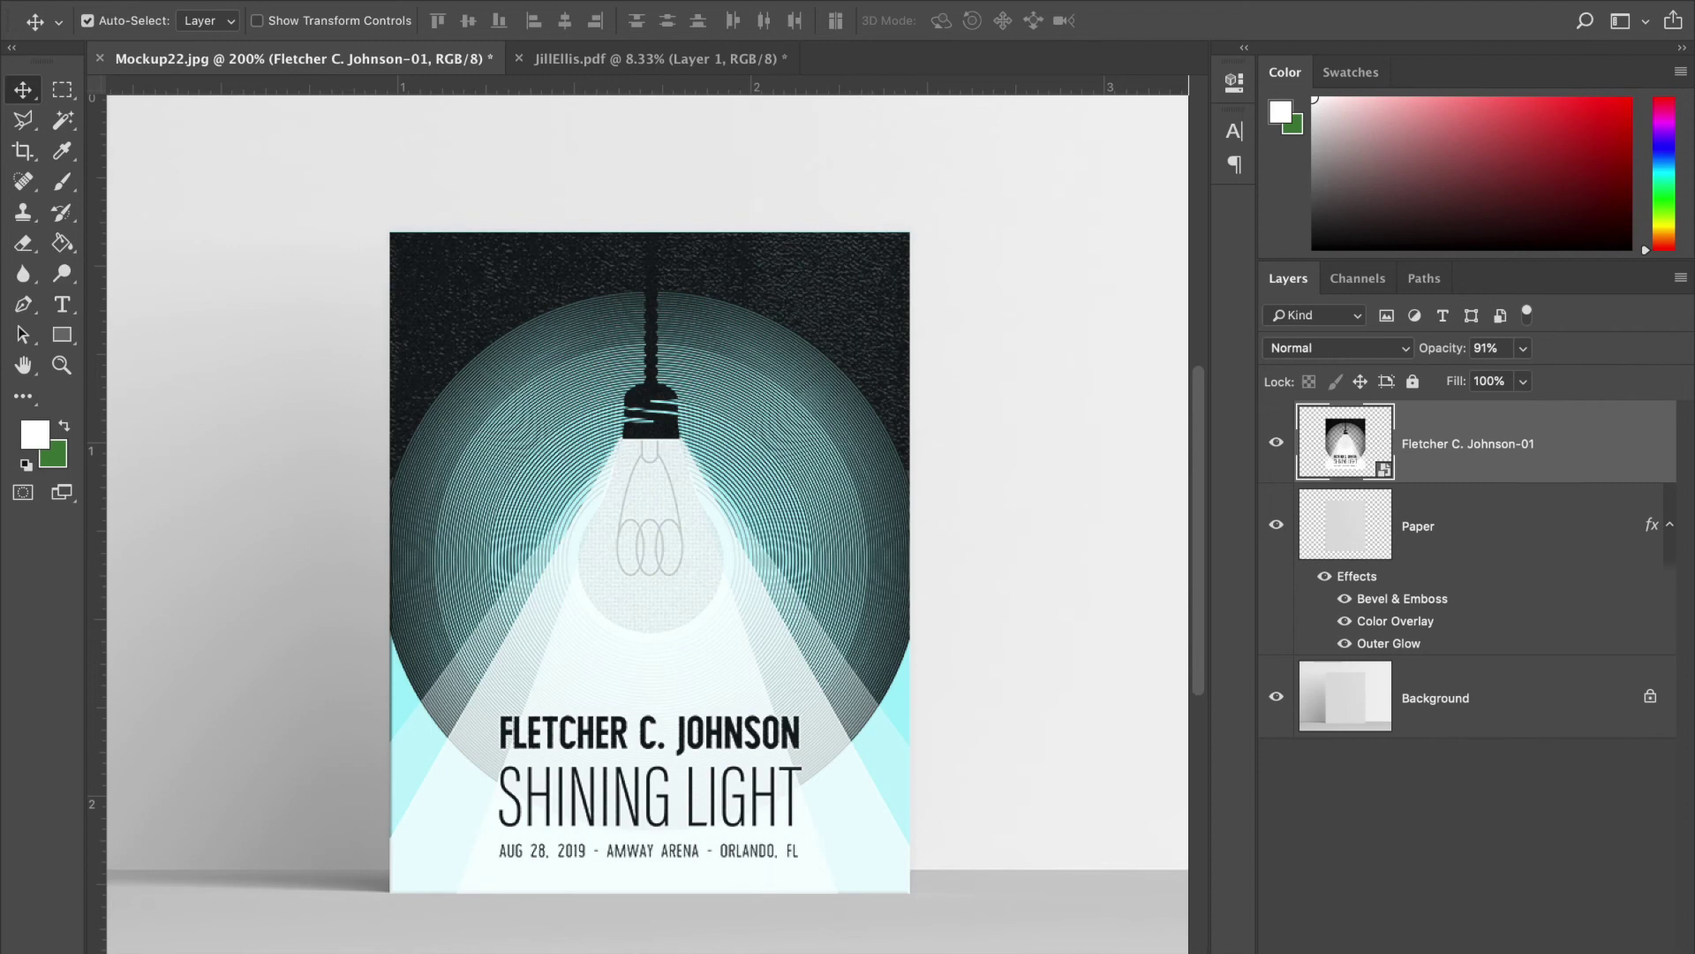
pyautogui.scroll(-1, 650, 542)
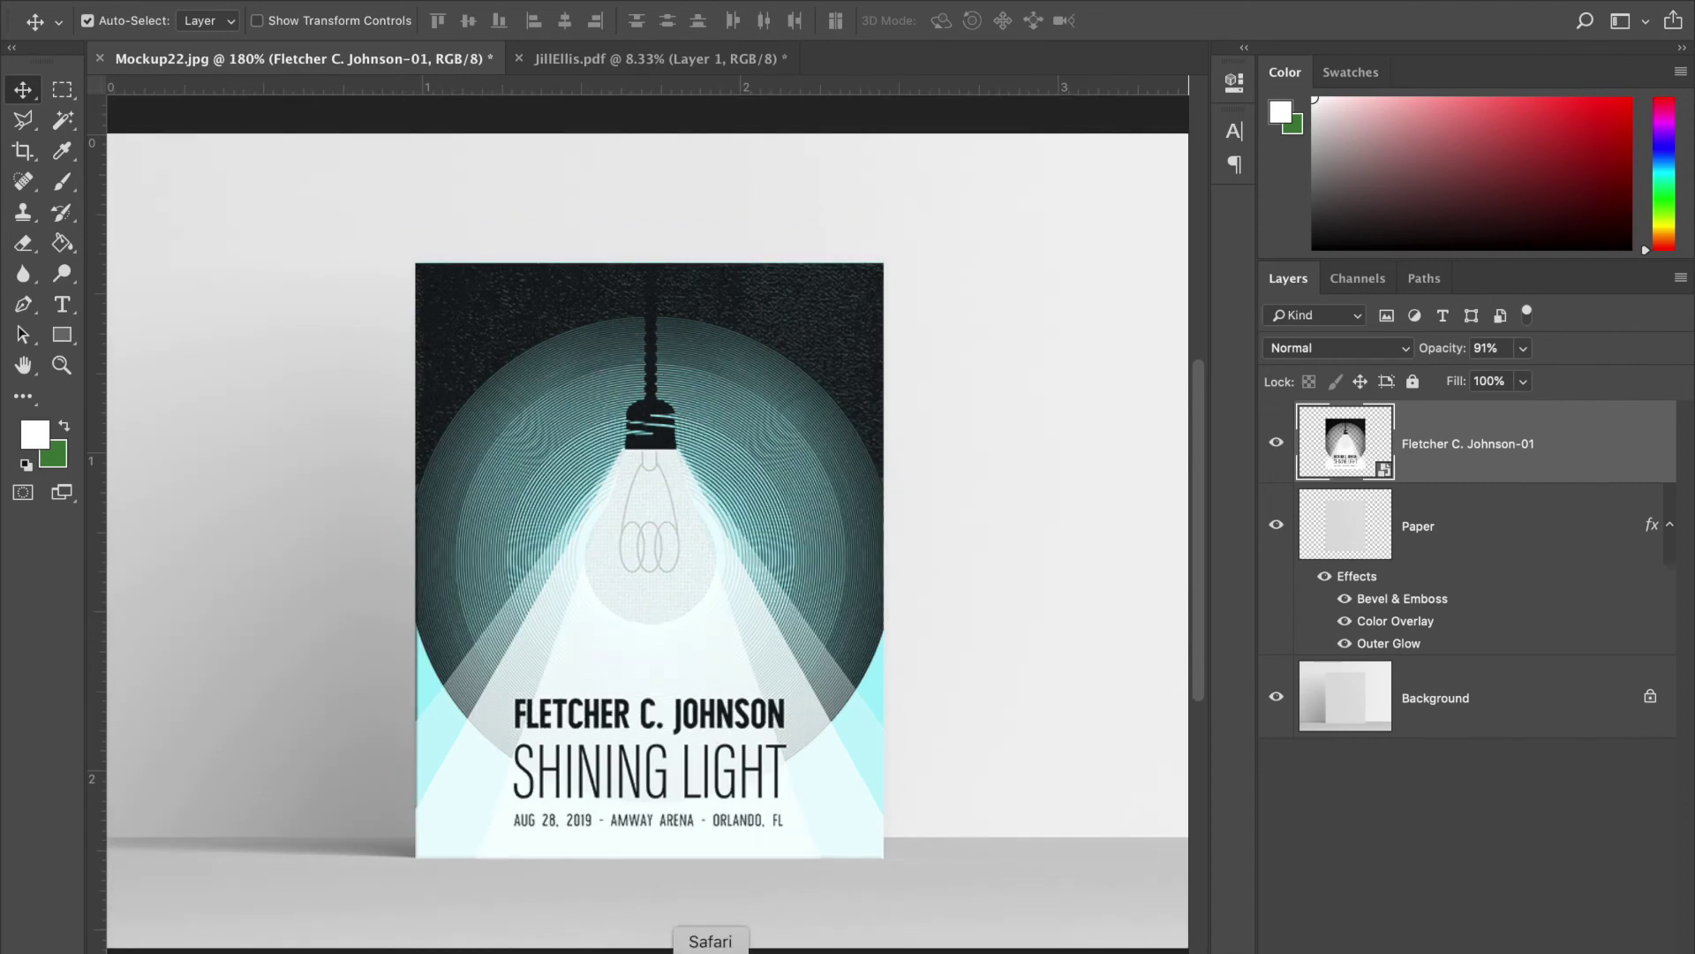
# - In Illustrator, select and then deselect the Shining Light poster's textured black background
pyautogui.click(868, 949)
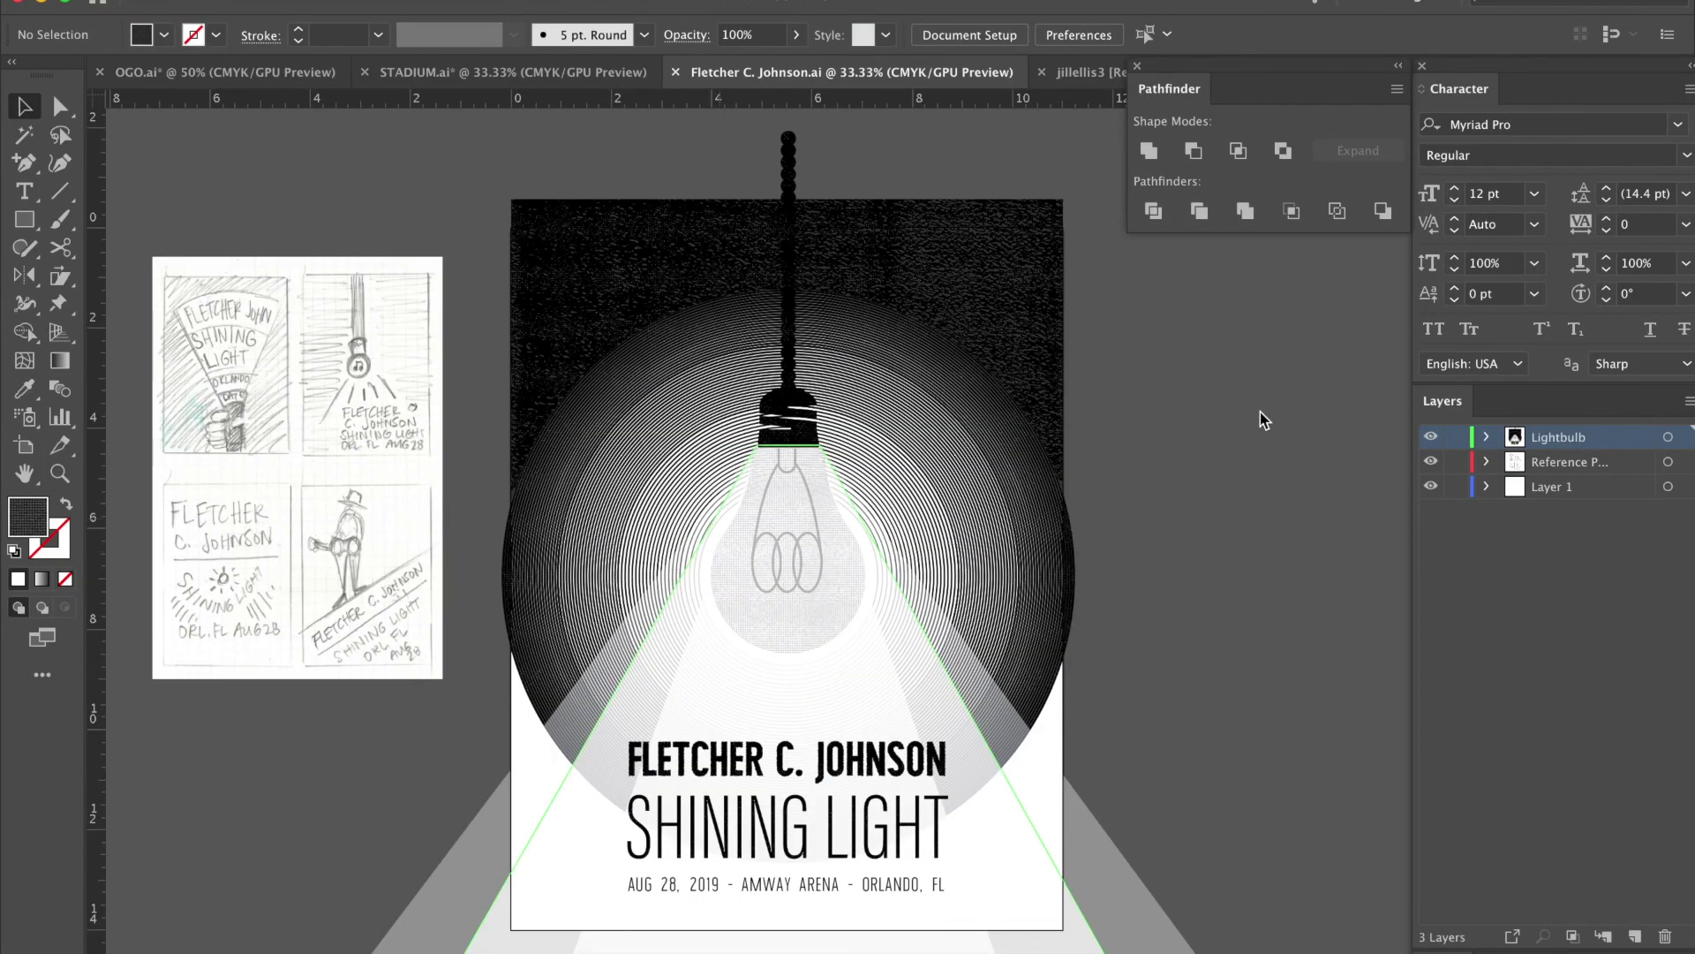
pyautogui.click(965, 269)
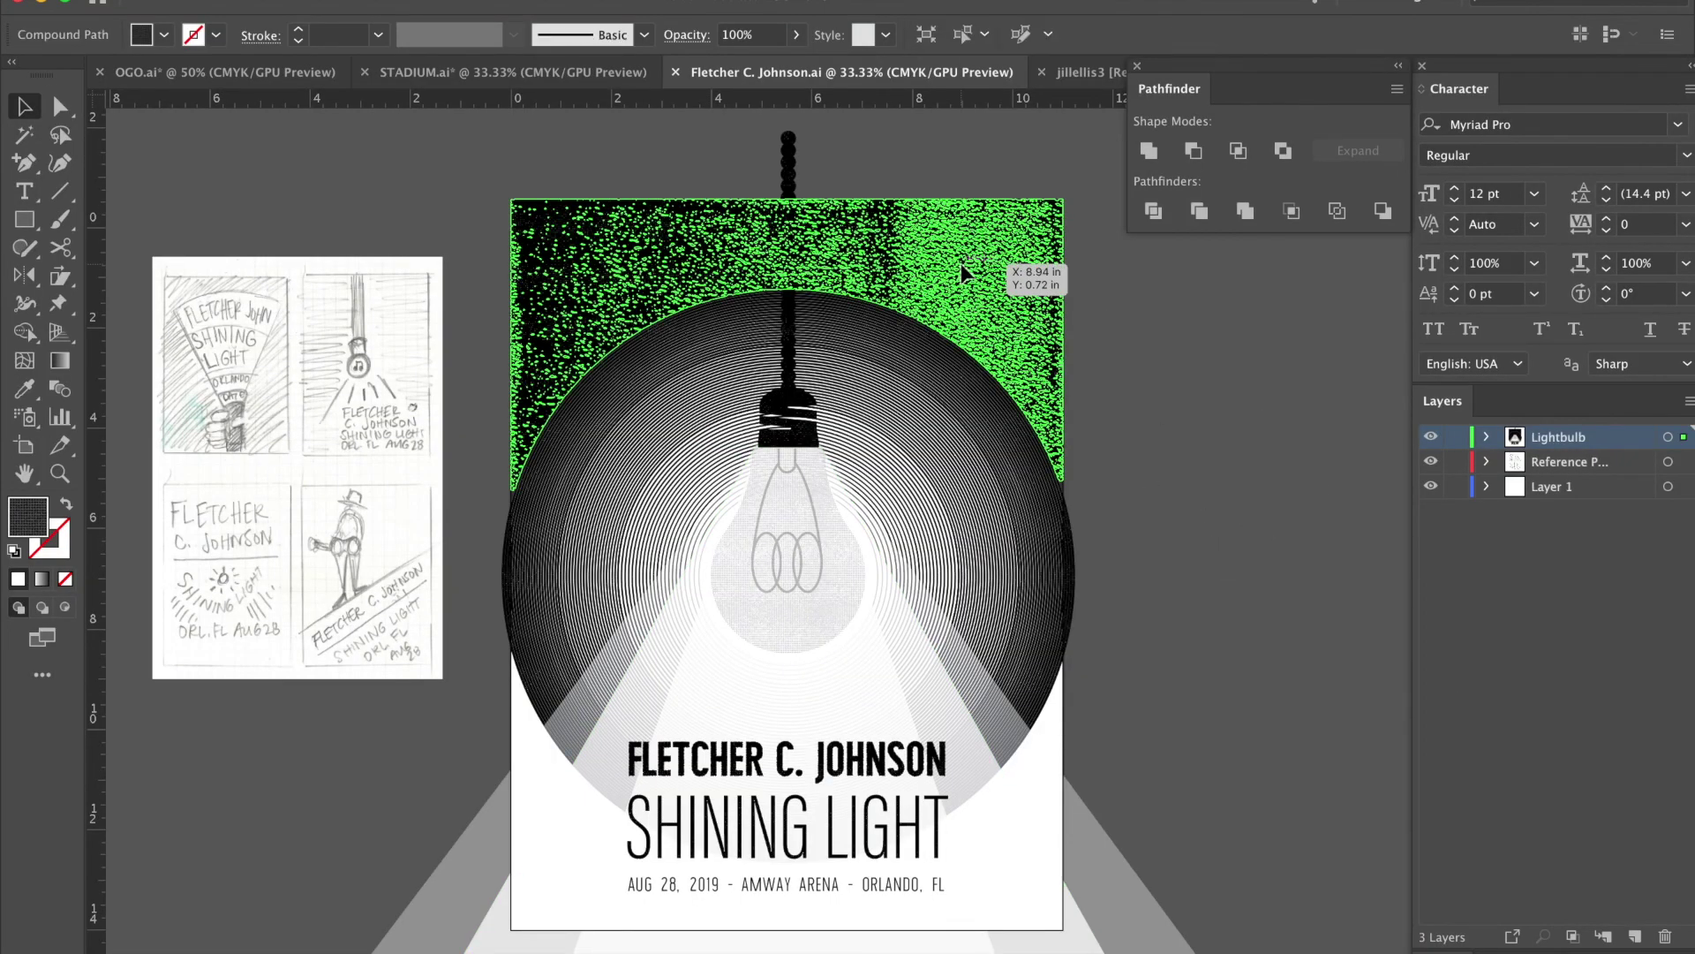
pyautogui.click(1151, 373)
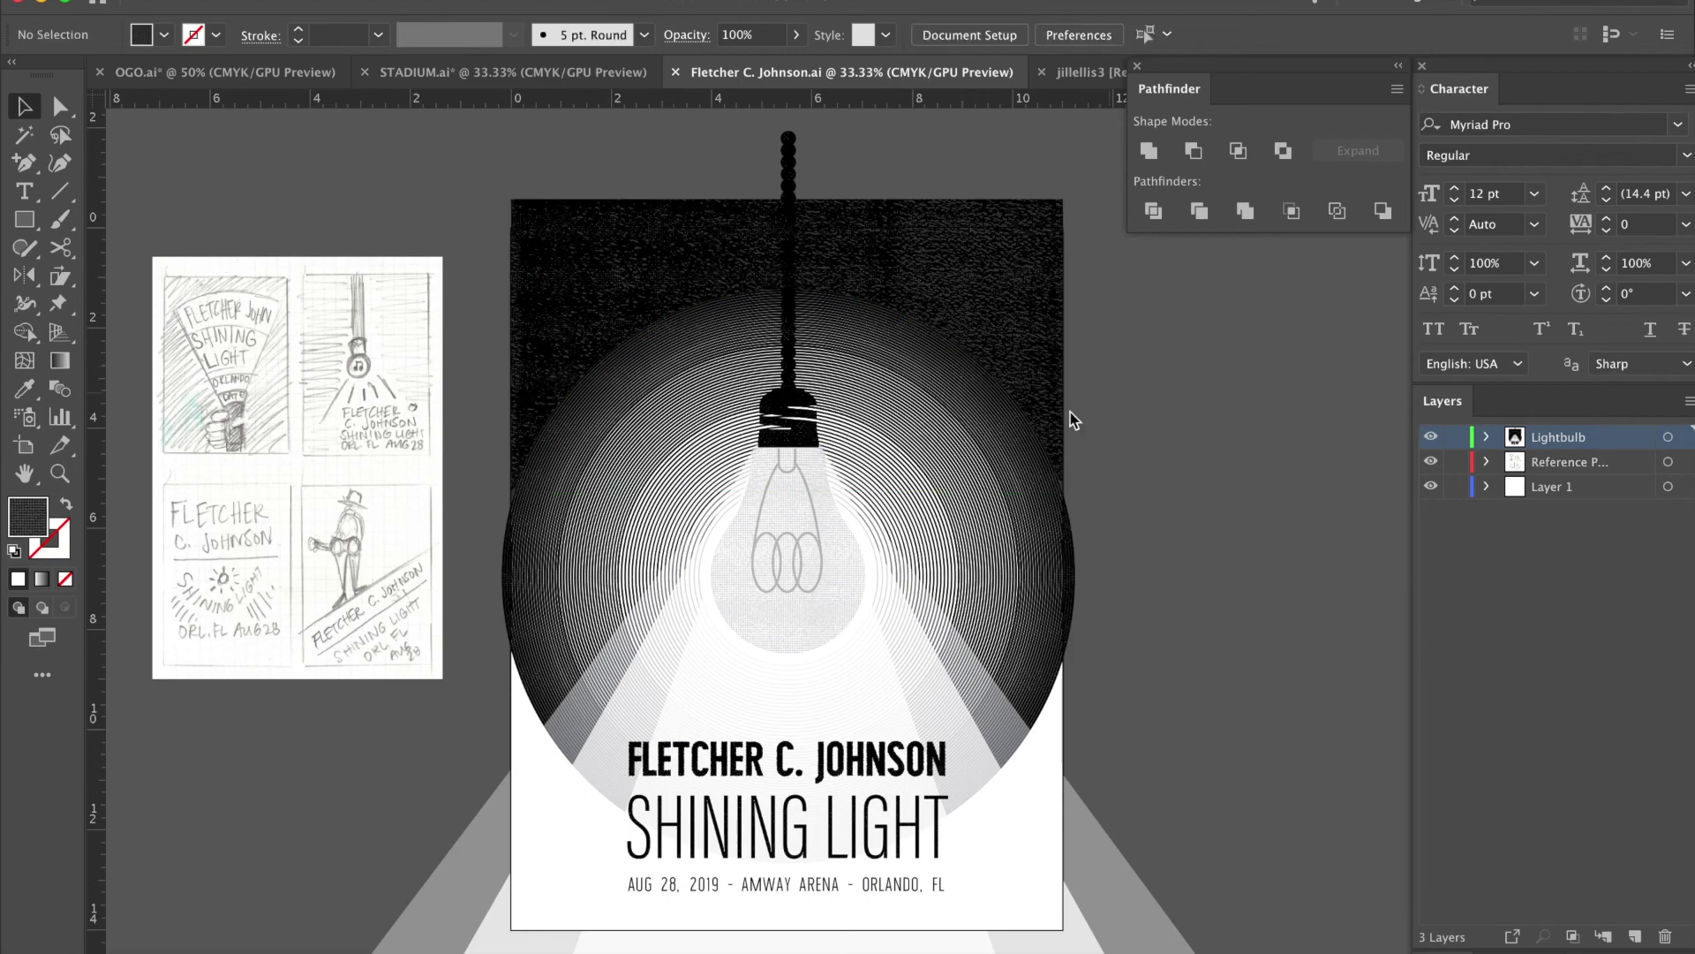
pyautogui.hotkey('ctrl', 'Up')
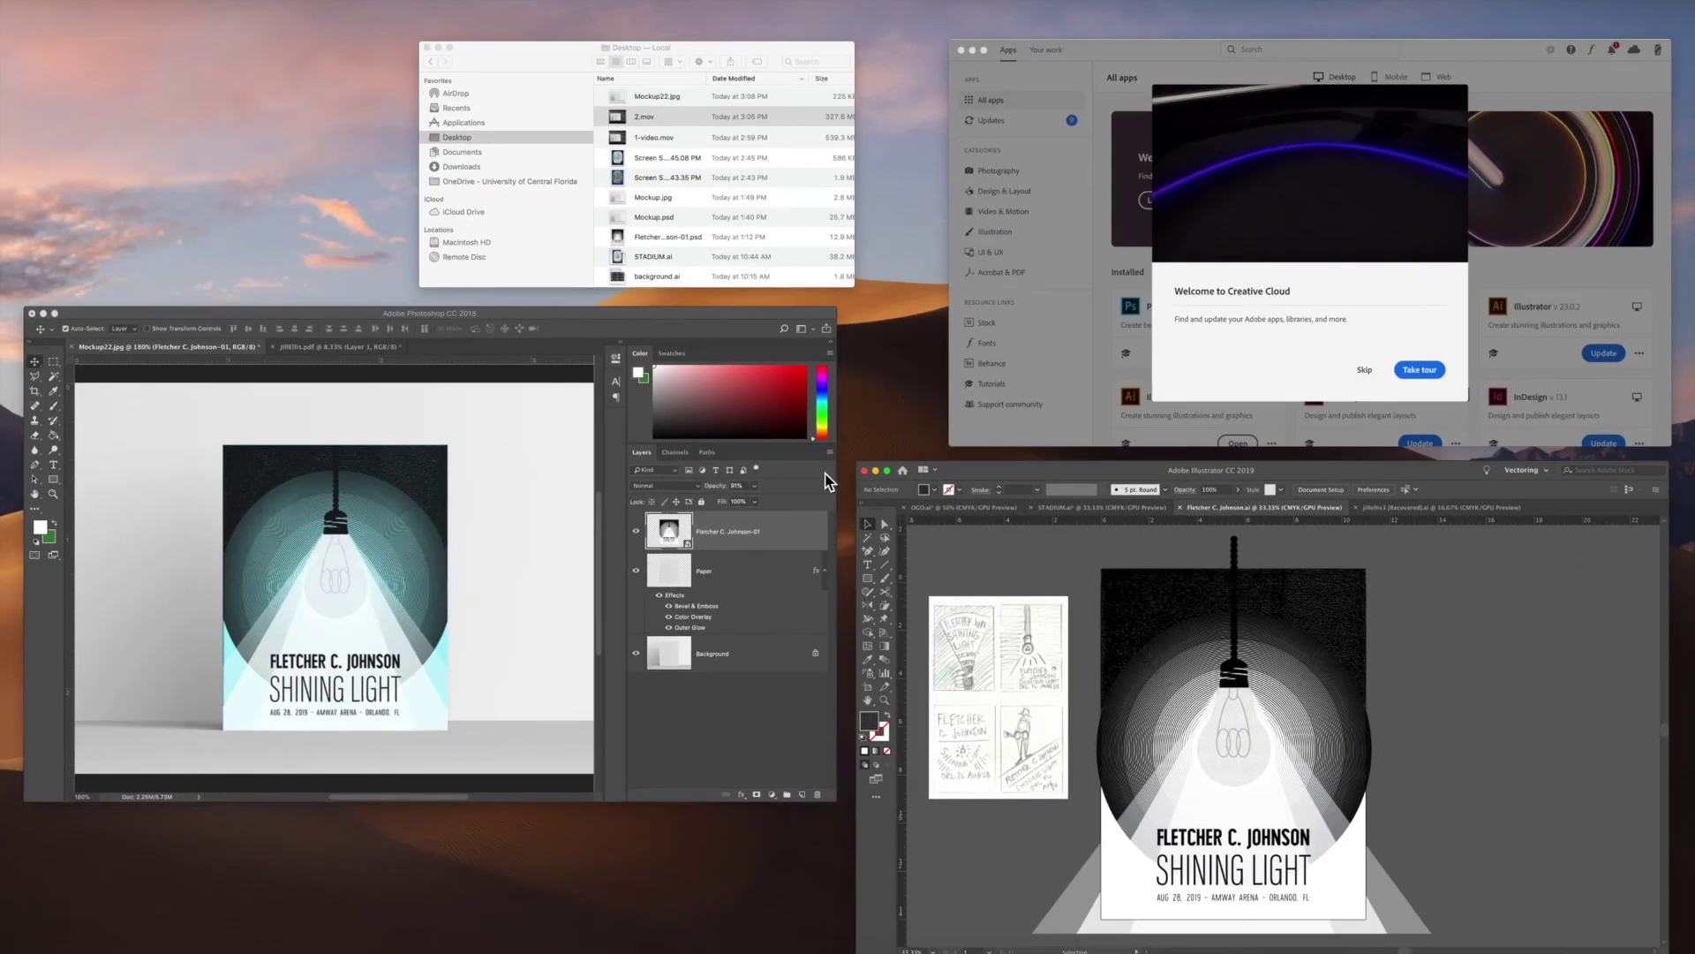
pyautogui.click(518, 522)
pyautogui.press('super+1')
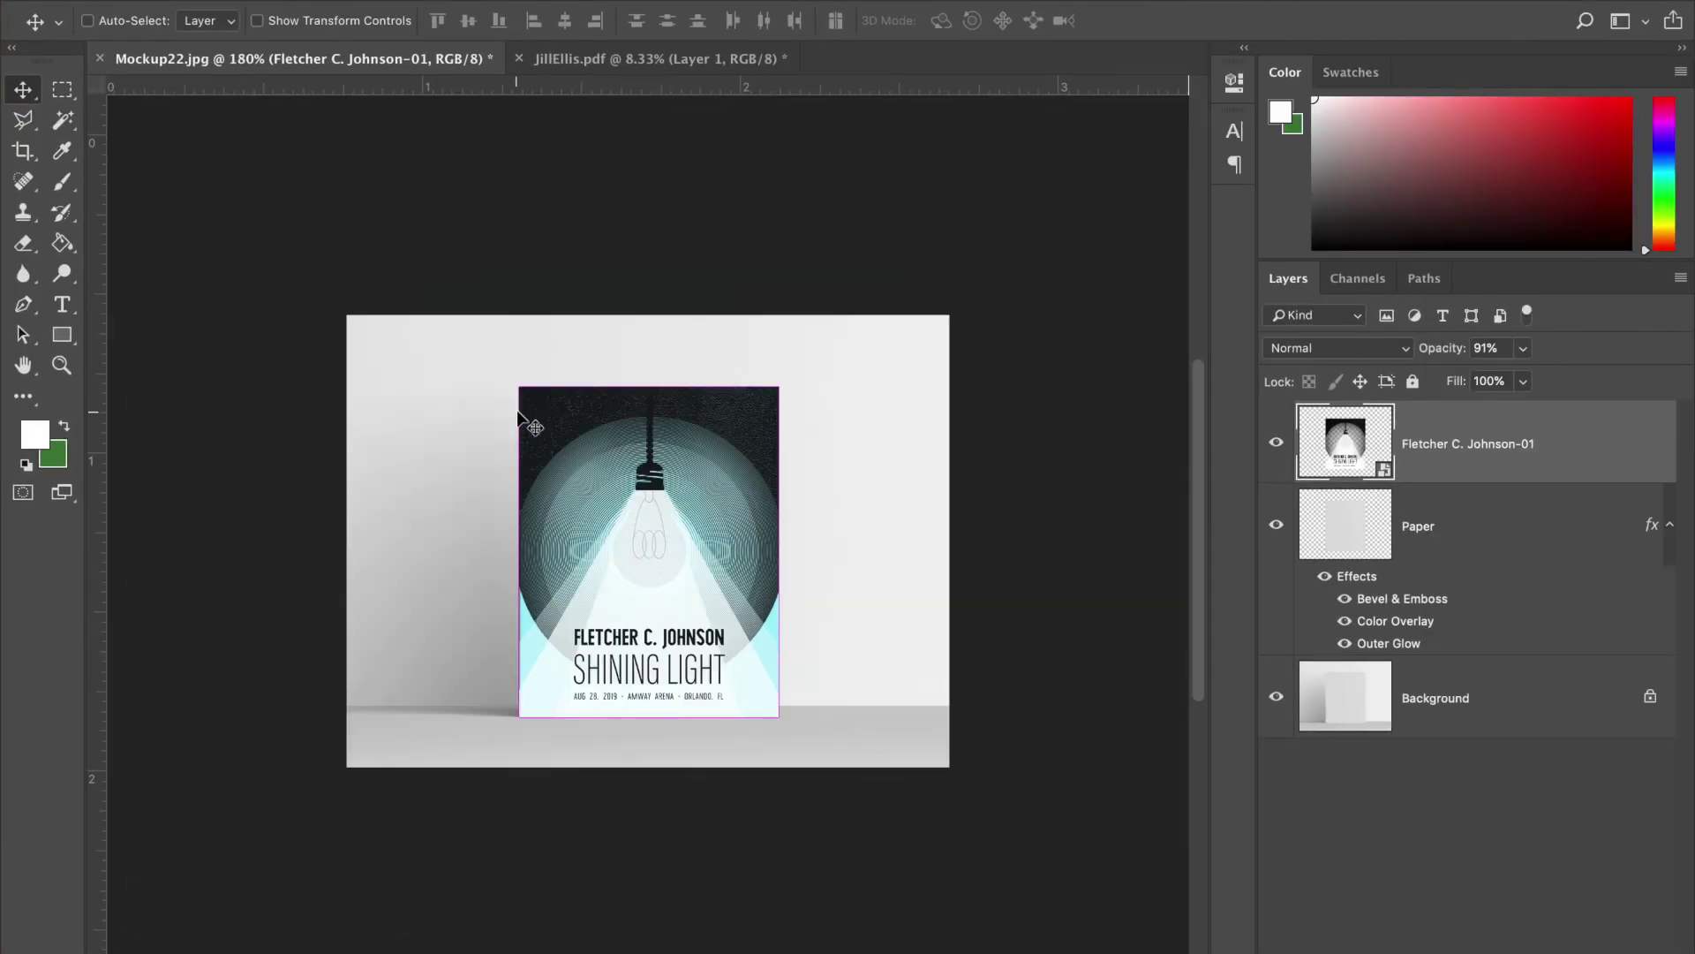
pyautogui.click(115, 2)
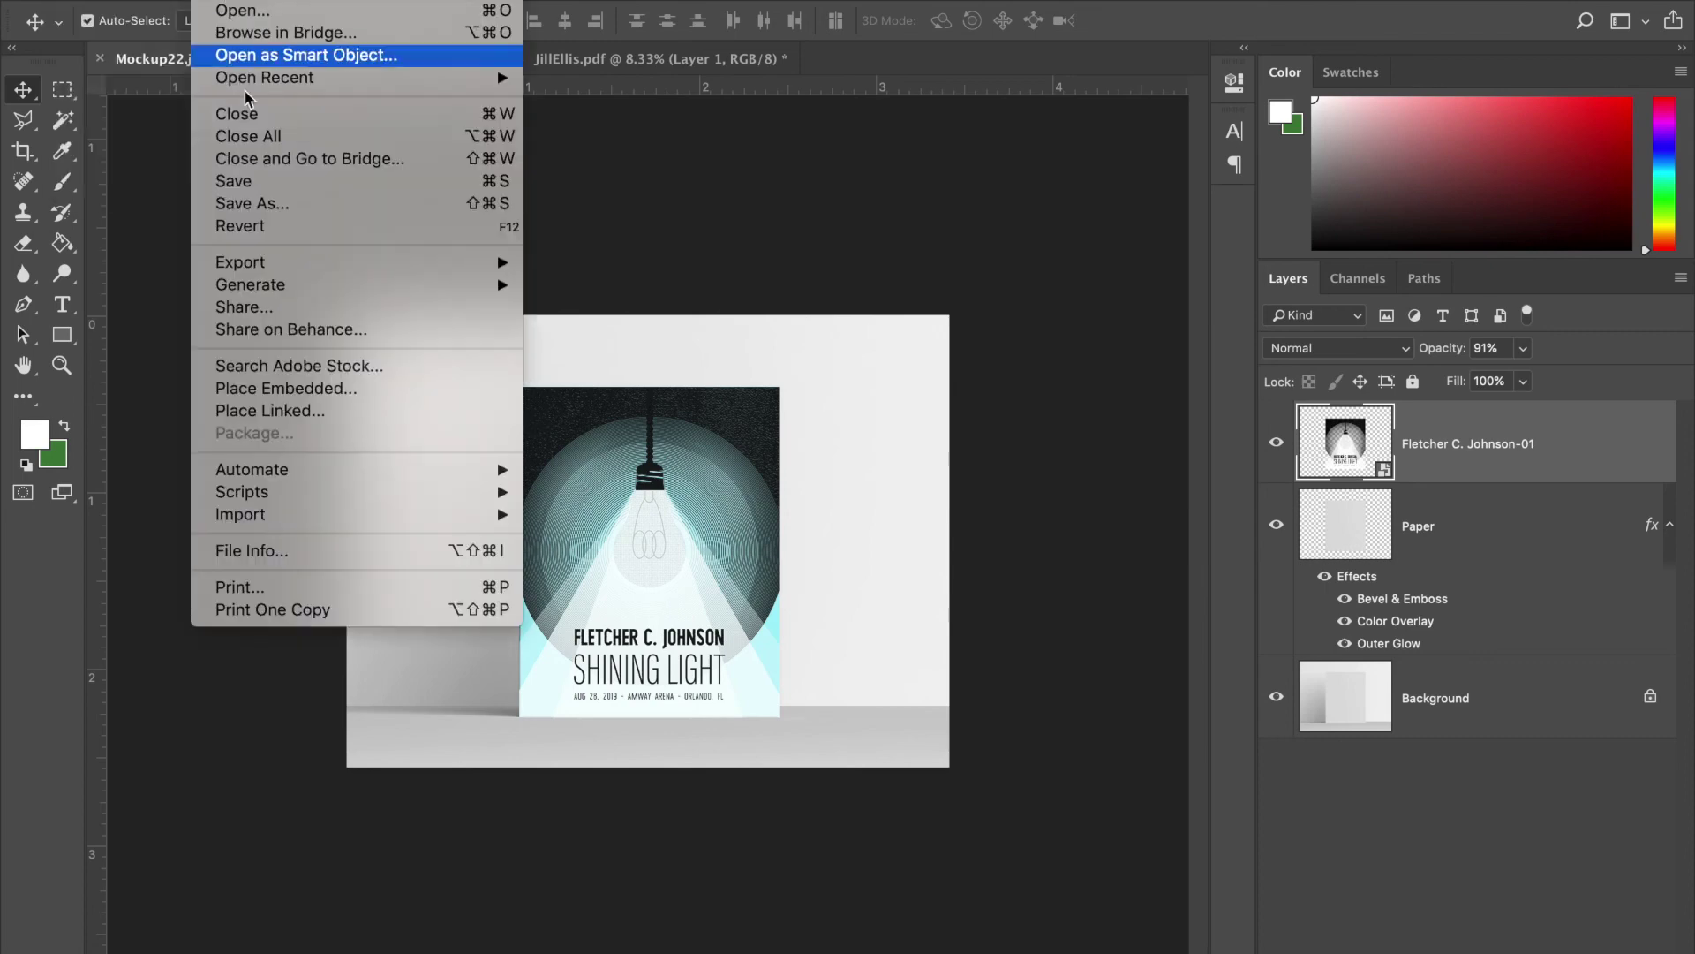
pyautogui.click(291, 396)
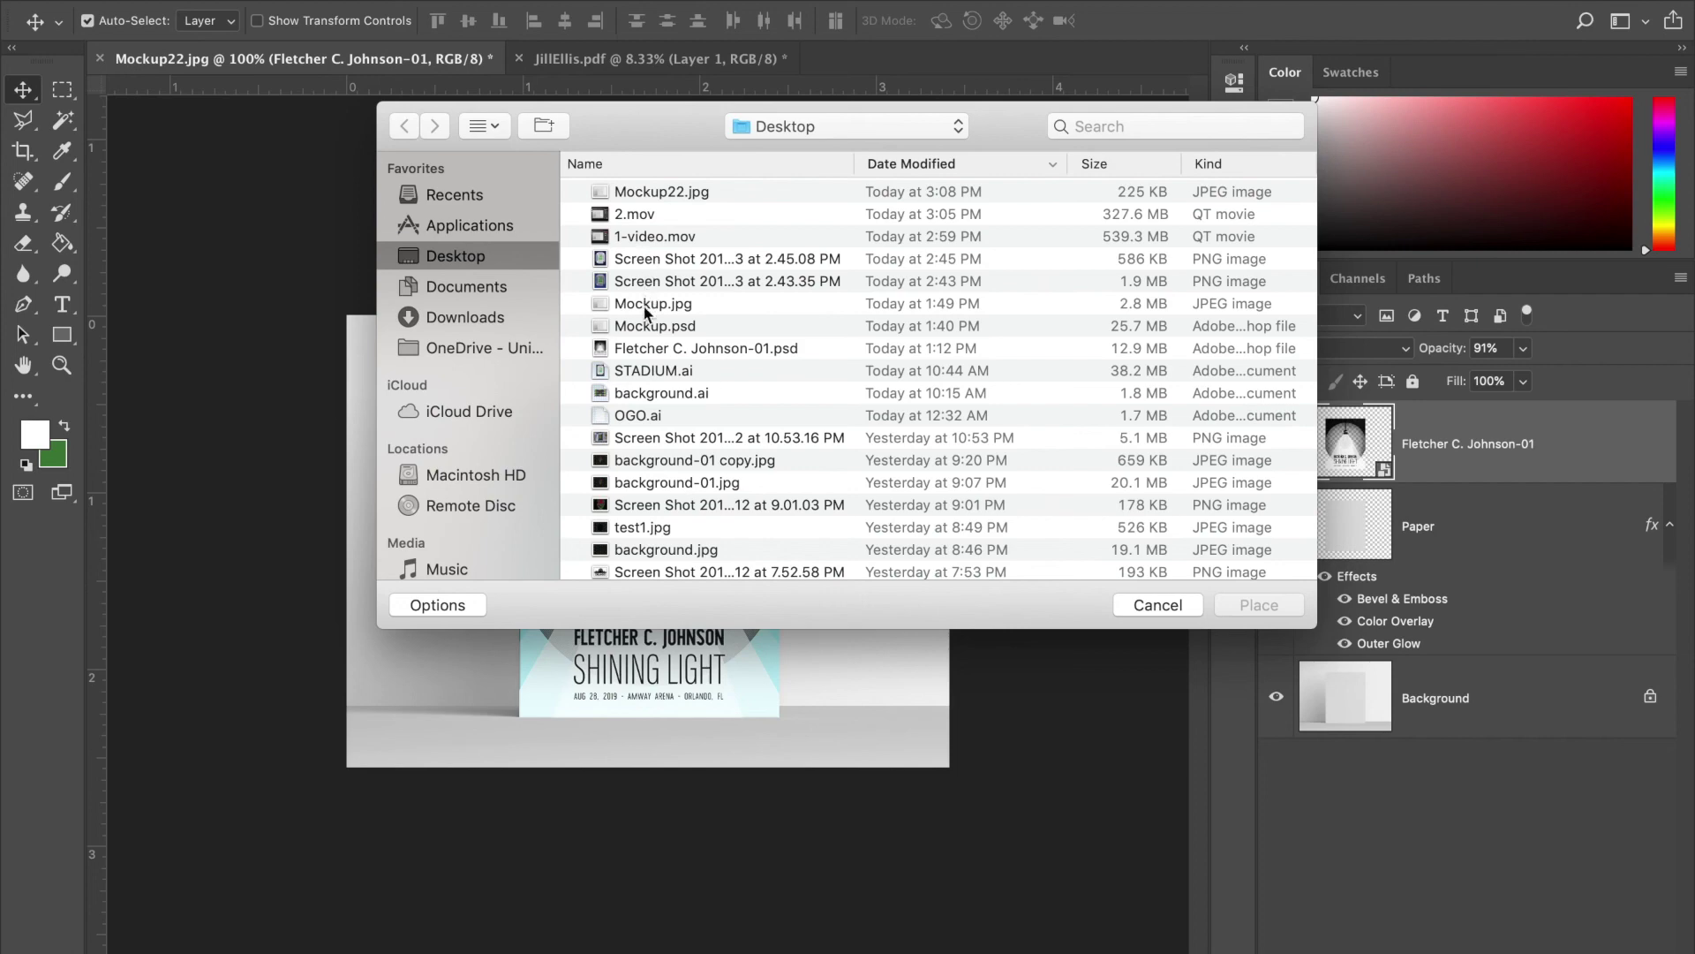
pyautogui.click(646, 350)
pyautogui.doubleClick(645, 350)
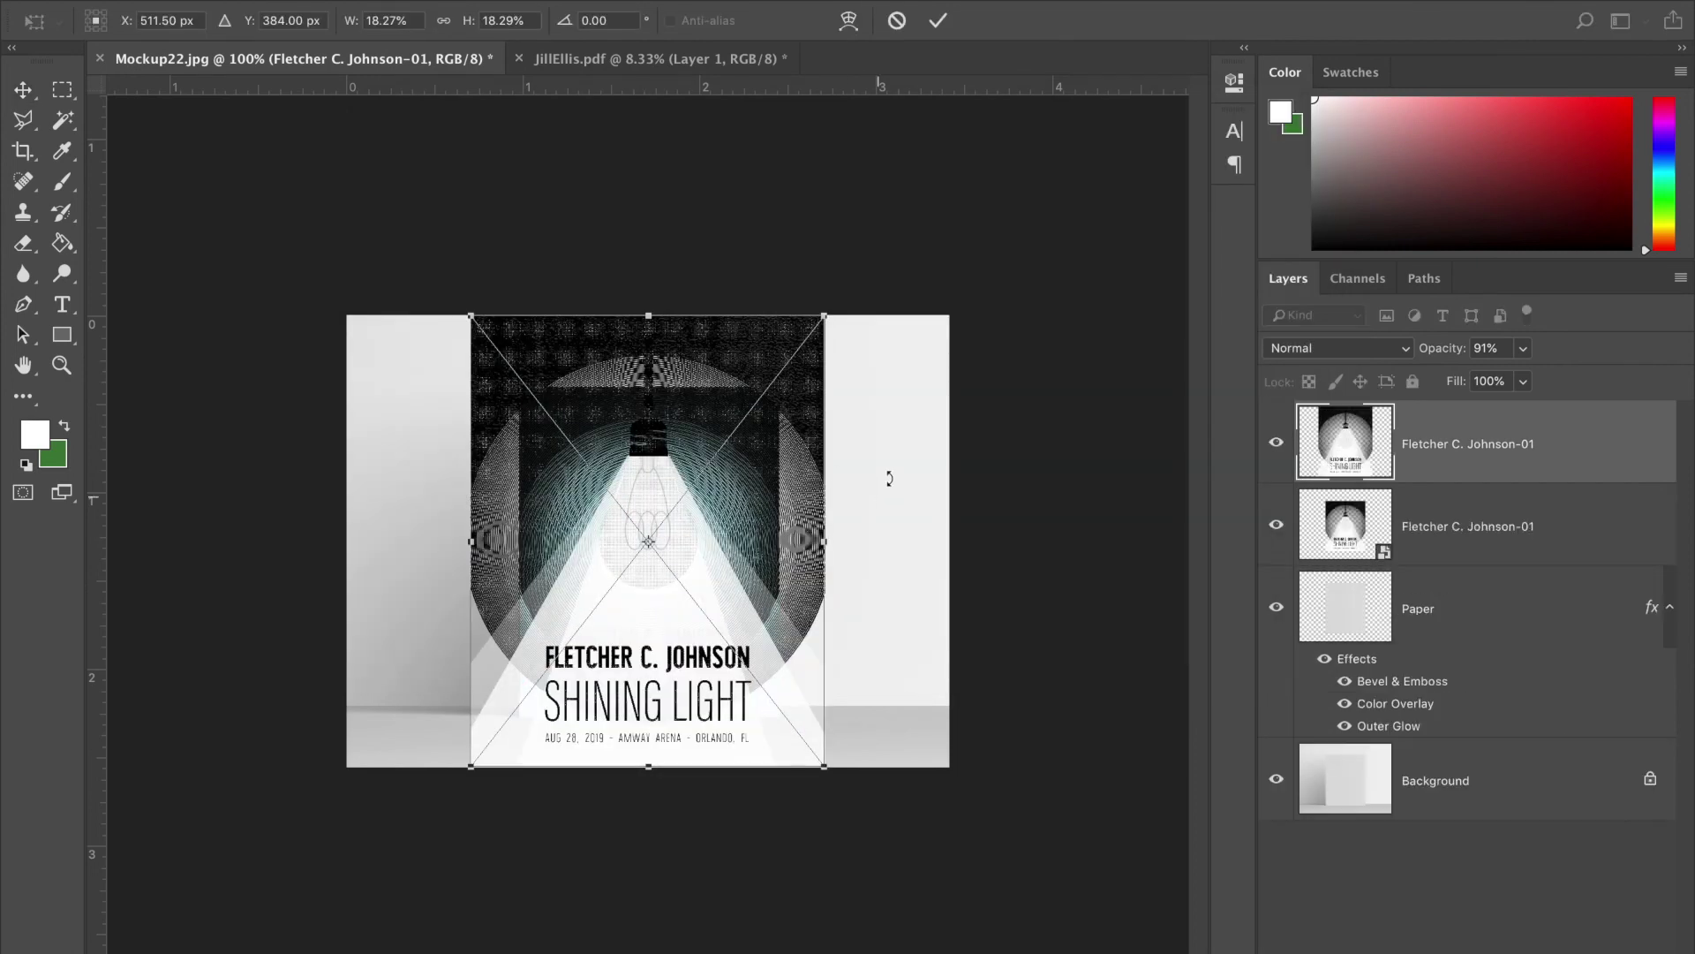
pyautogui.moveTo(825, 316); pyautogui.dragTo(1063, 102)
pyautogui.press('Return')
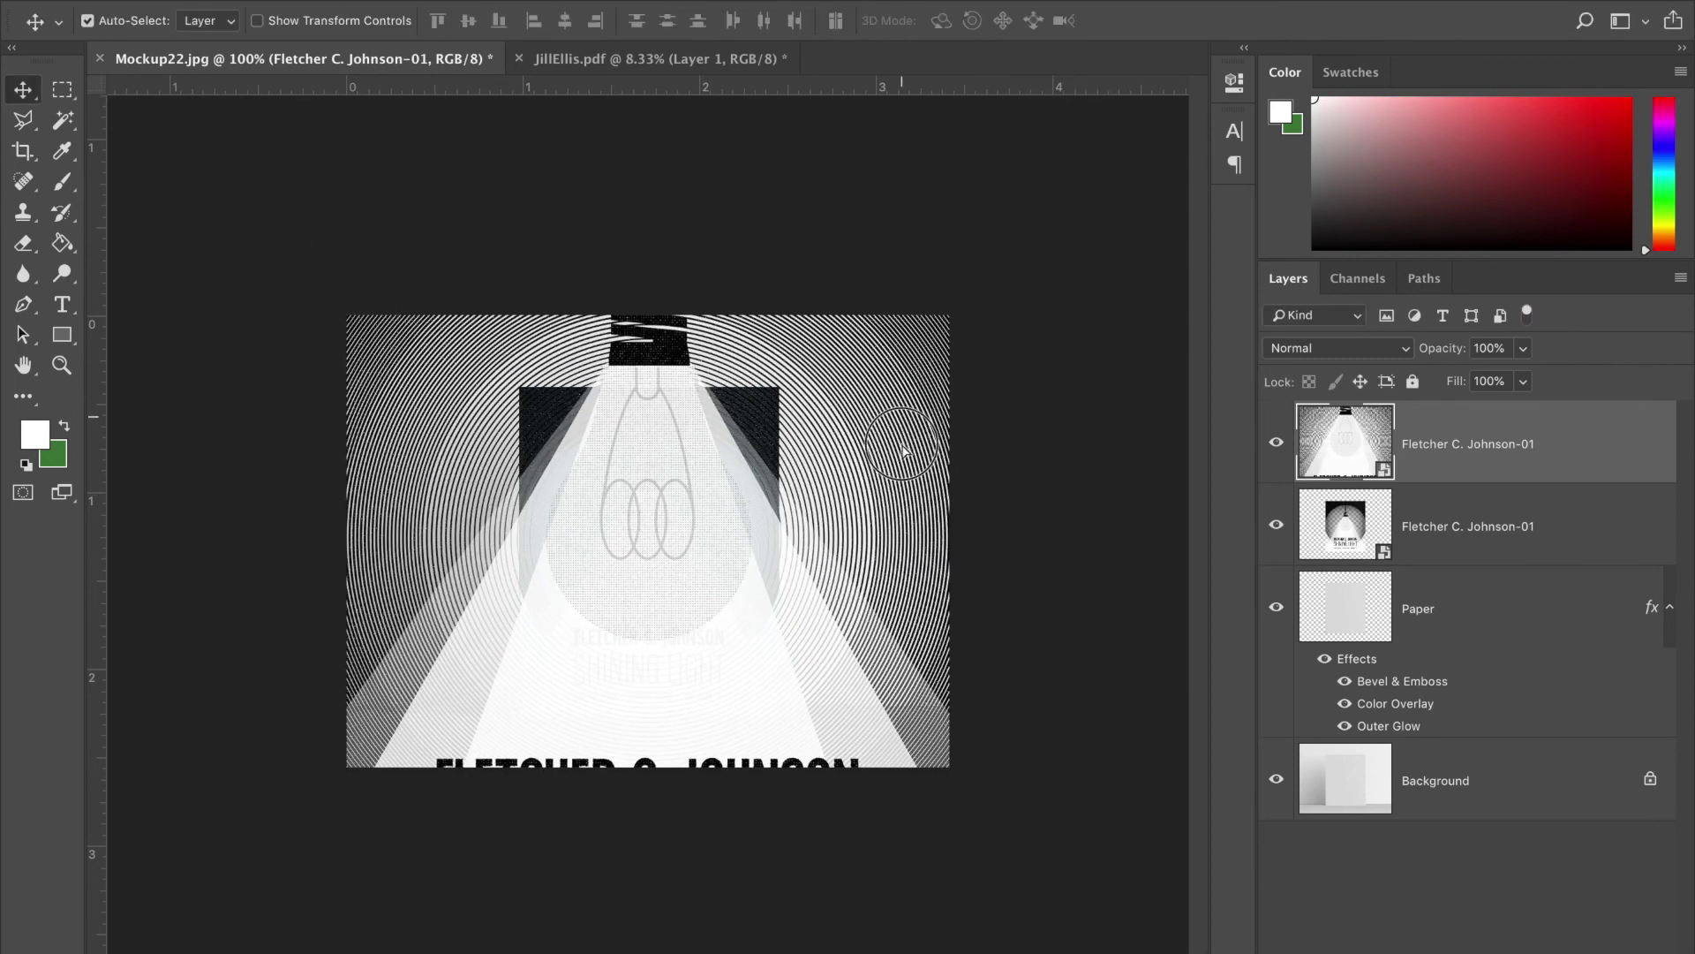
pyautogui.moveTo(901, 401); pyautogui.dragTo(901, 447)
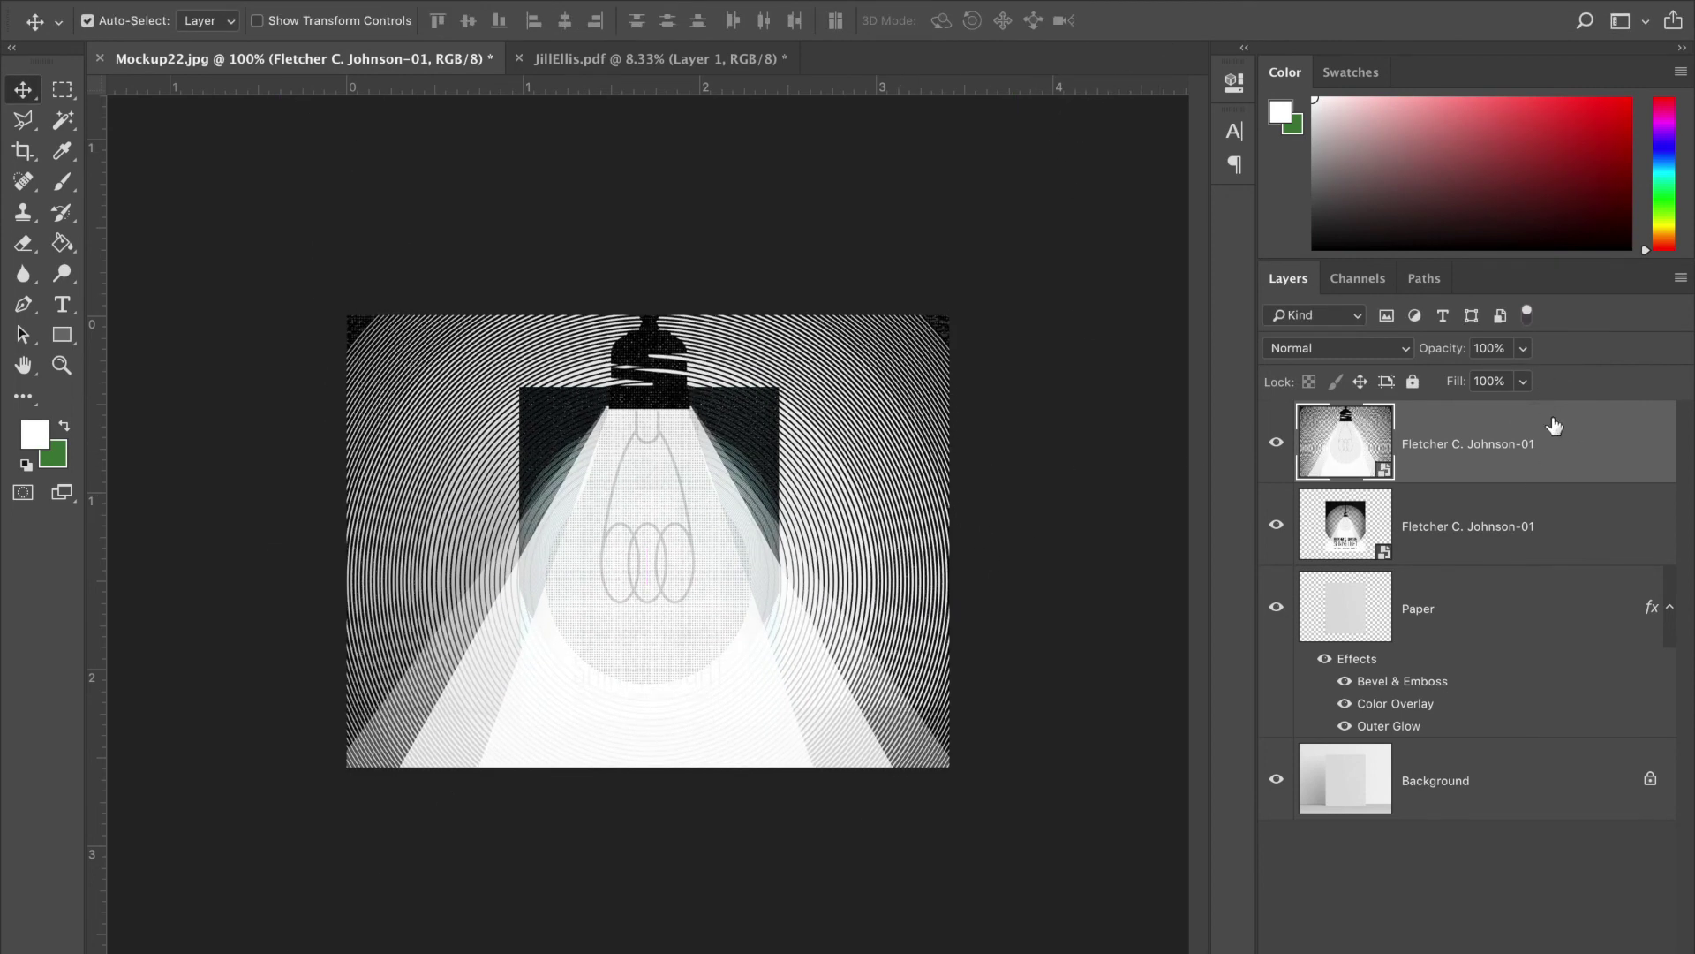
pyautogui.moveTo(1554, 426); pyautogui.dragTo(1525, 704)
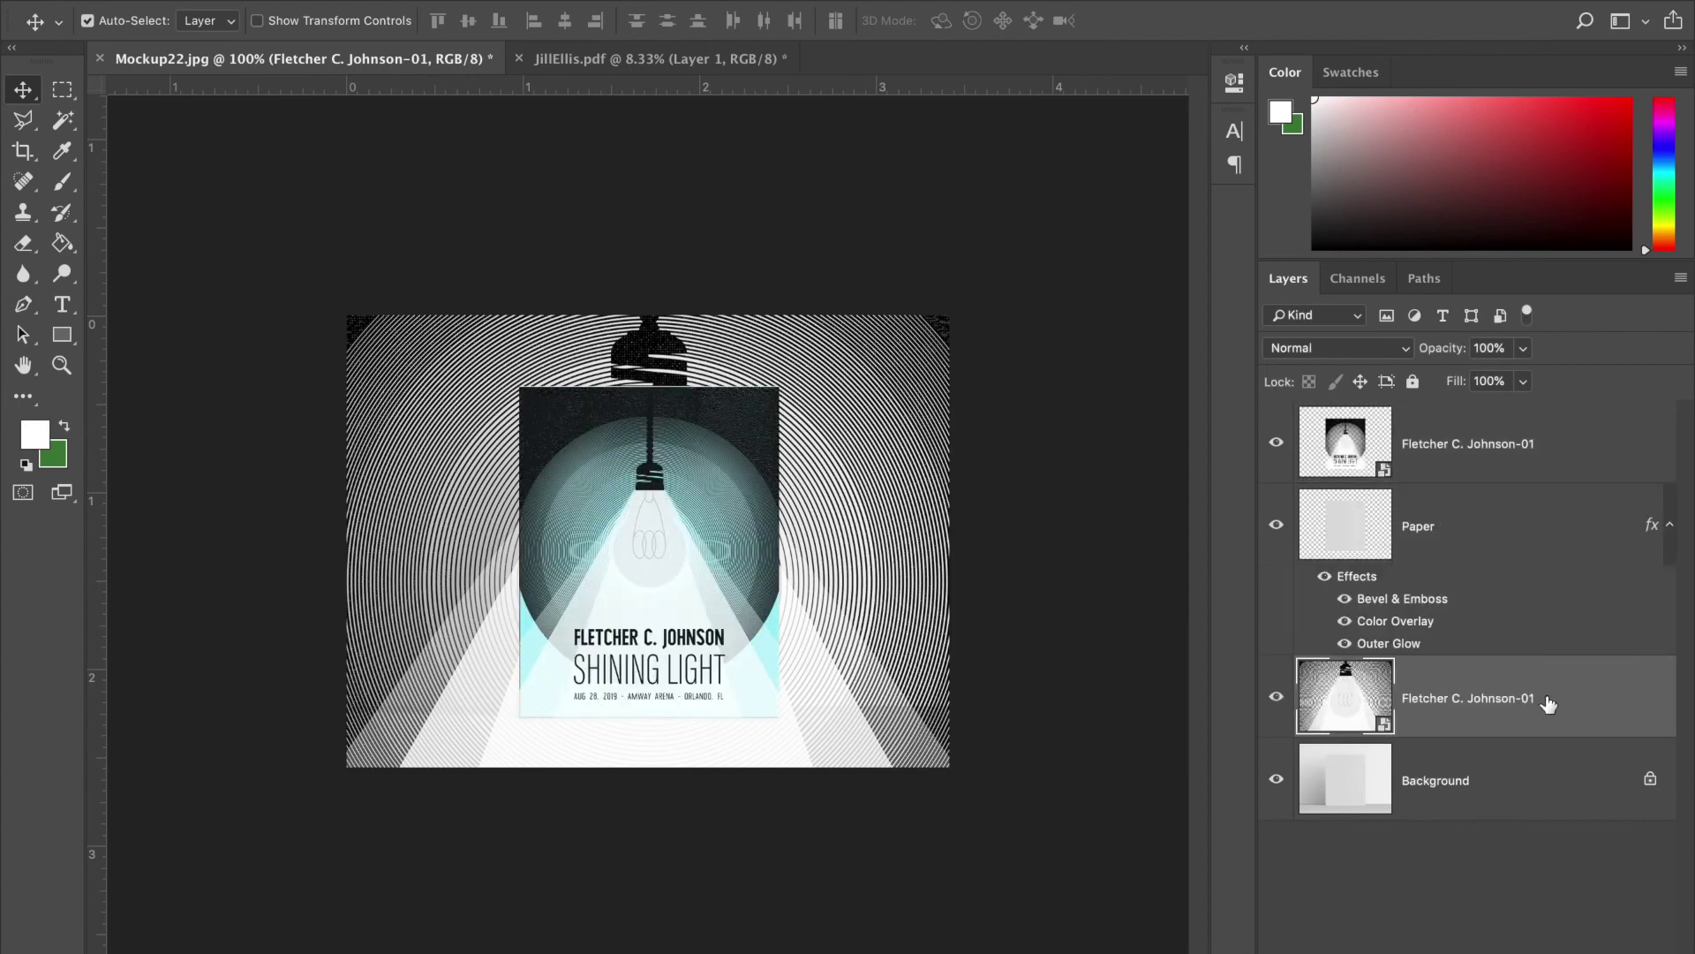
pyautogui.click(1523, 348)
pyautogui.moveTo(1522, 374); pyautogui.dragTo(1430, 381)
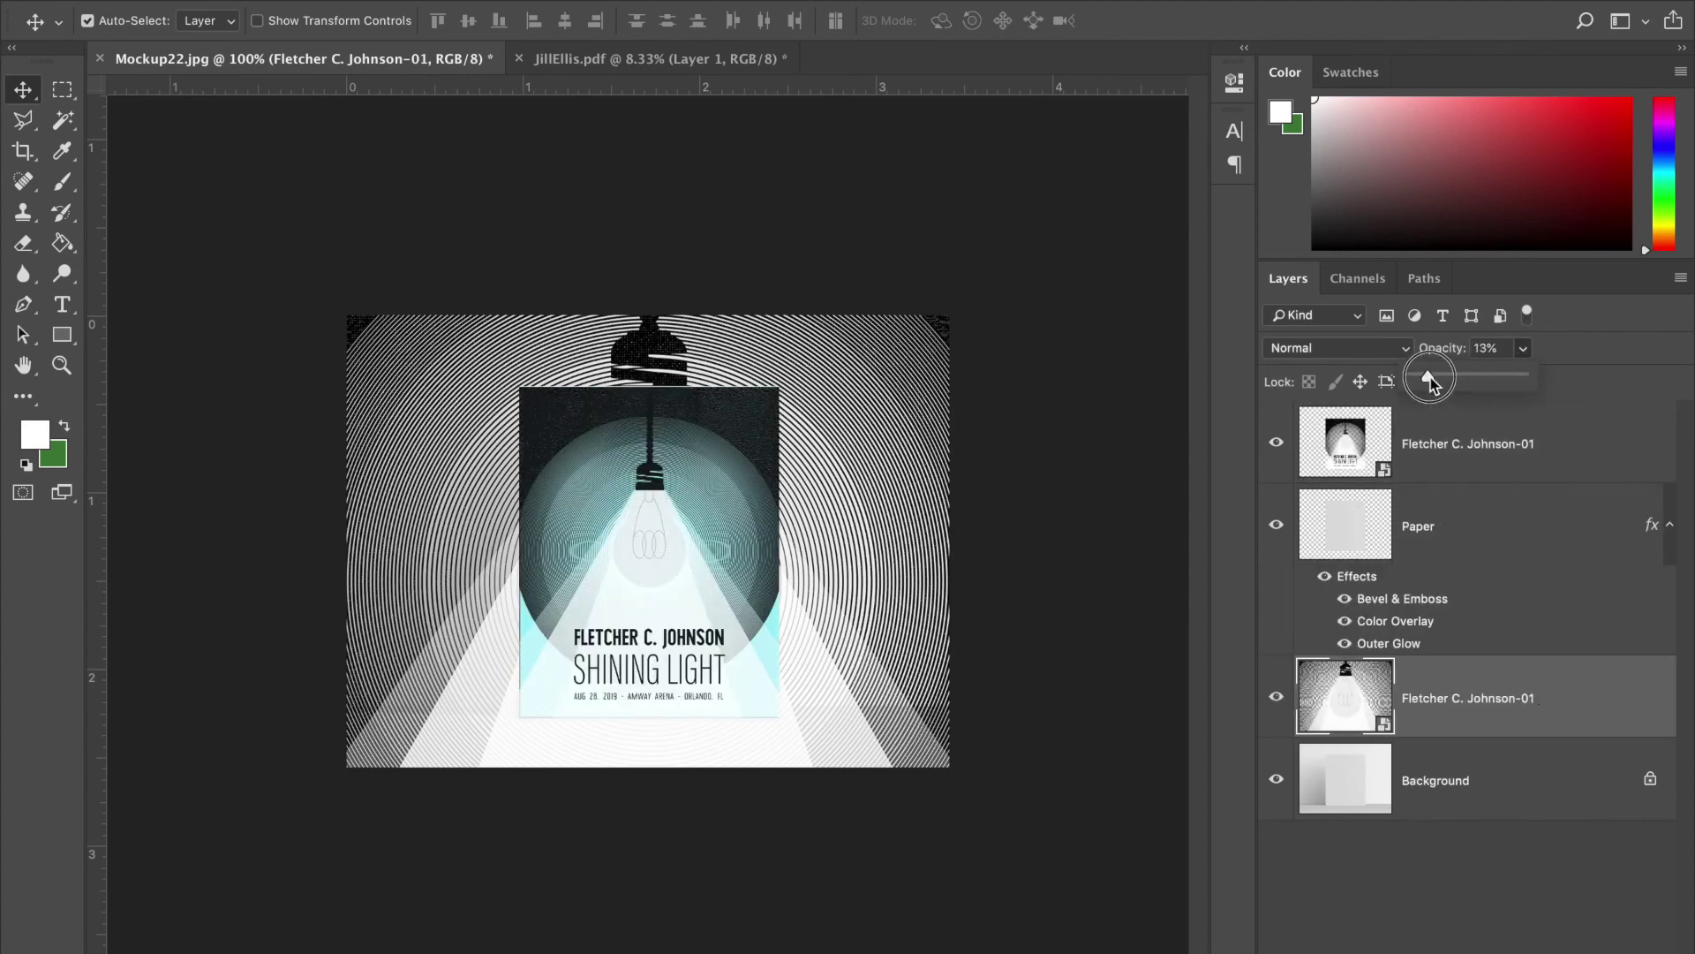
pyautogui.click(1114, 394)
pyautogui.hotkey('ctrl', '+')
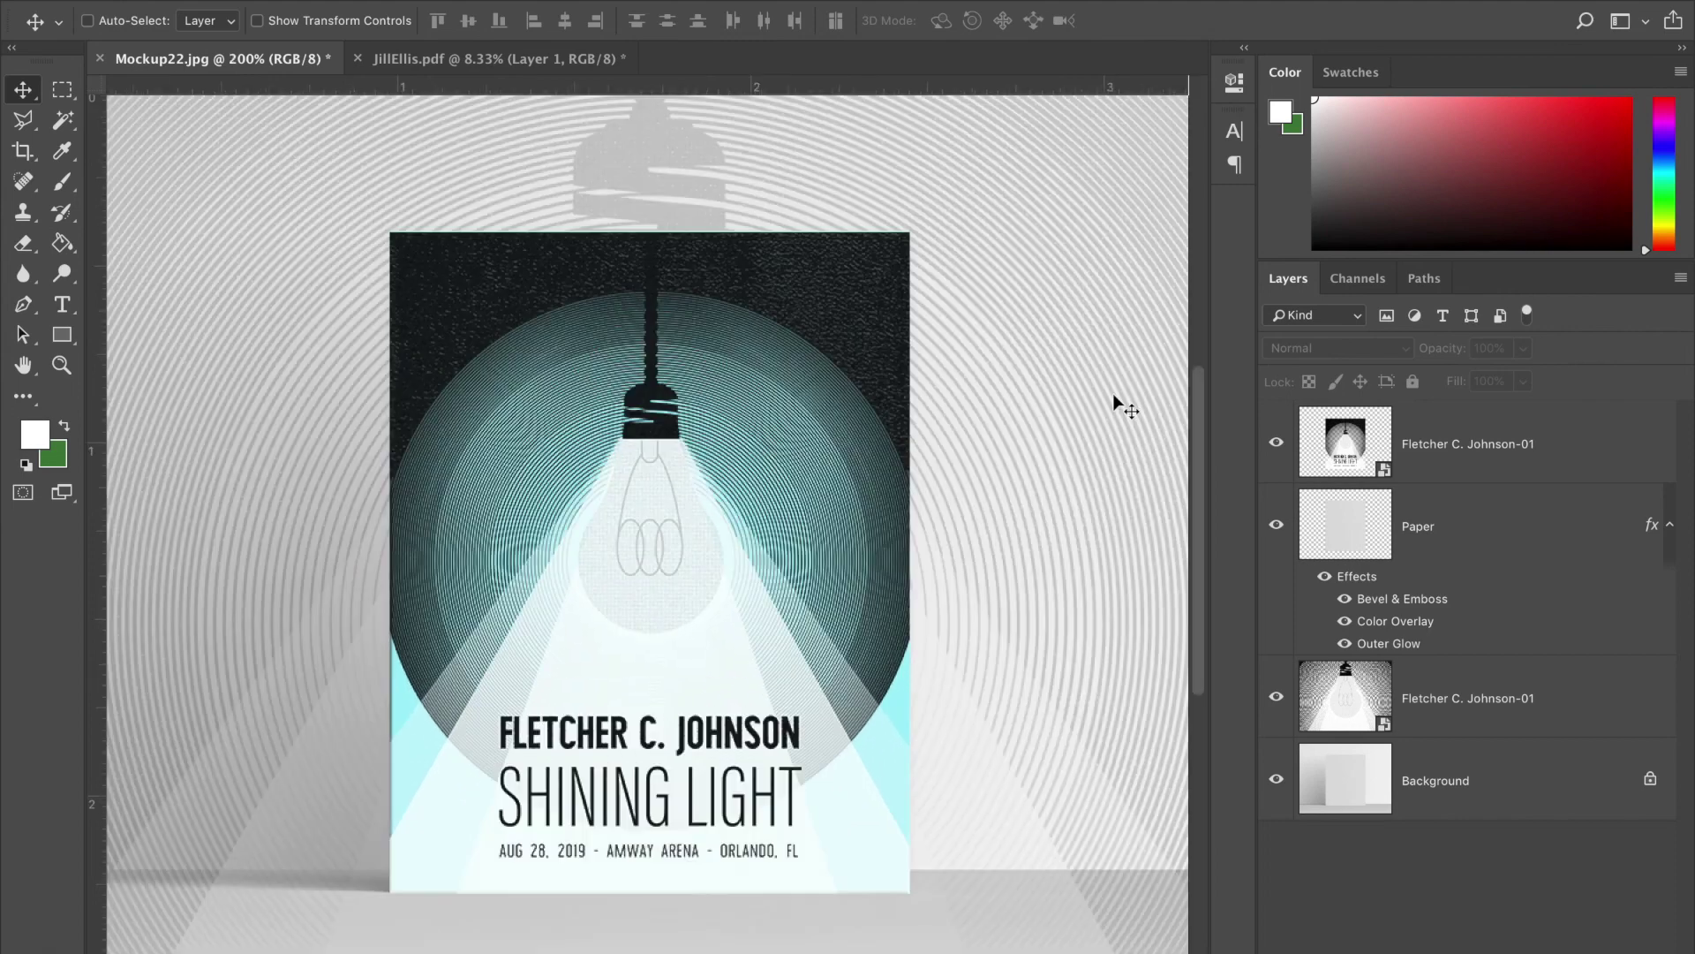
pyautogui.hotkey('ctrl', '-')
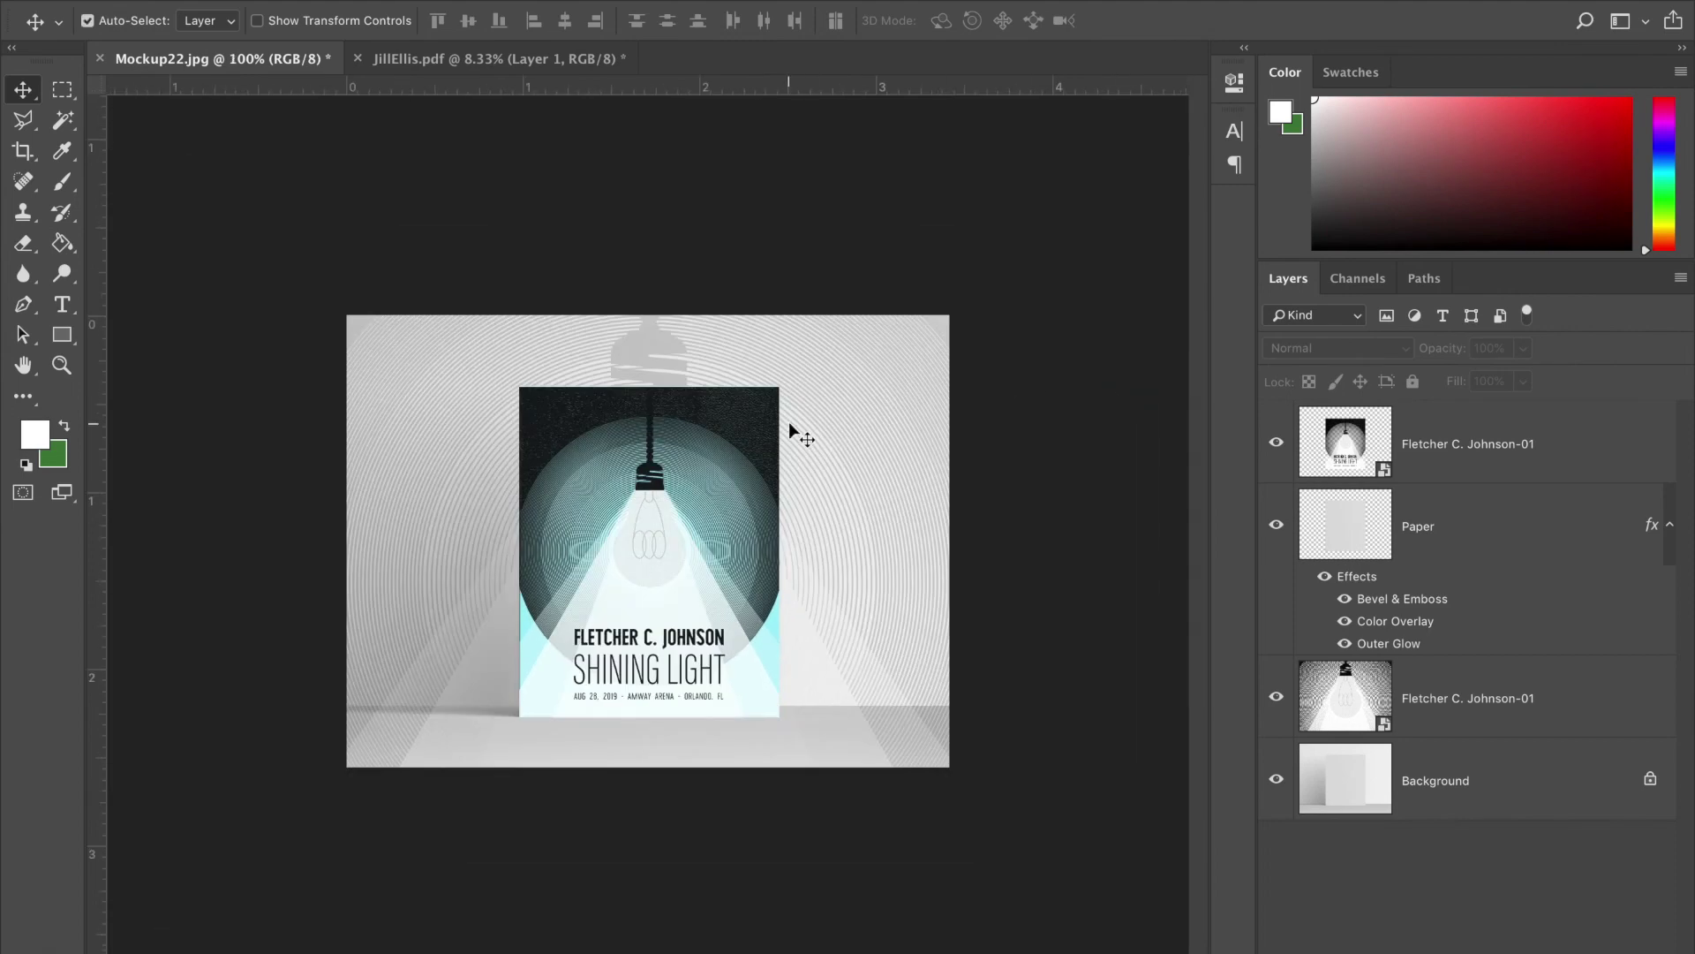
# - Reposition the backdrop artwork and reset its opacity to 13%
pyautogui.click(1541, 698)
pyautogui.moveTo(873, 388); pyautogui.dragTo(900, 518)
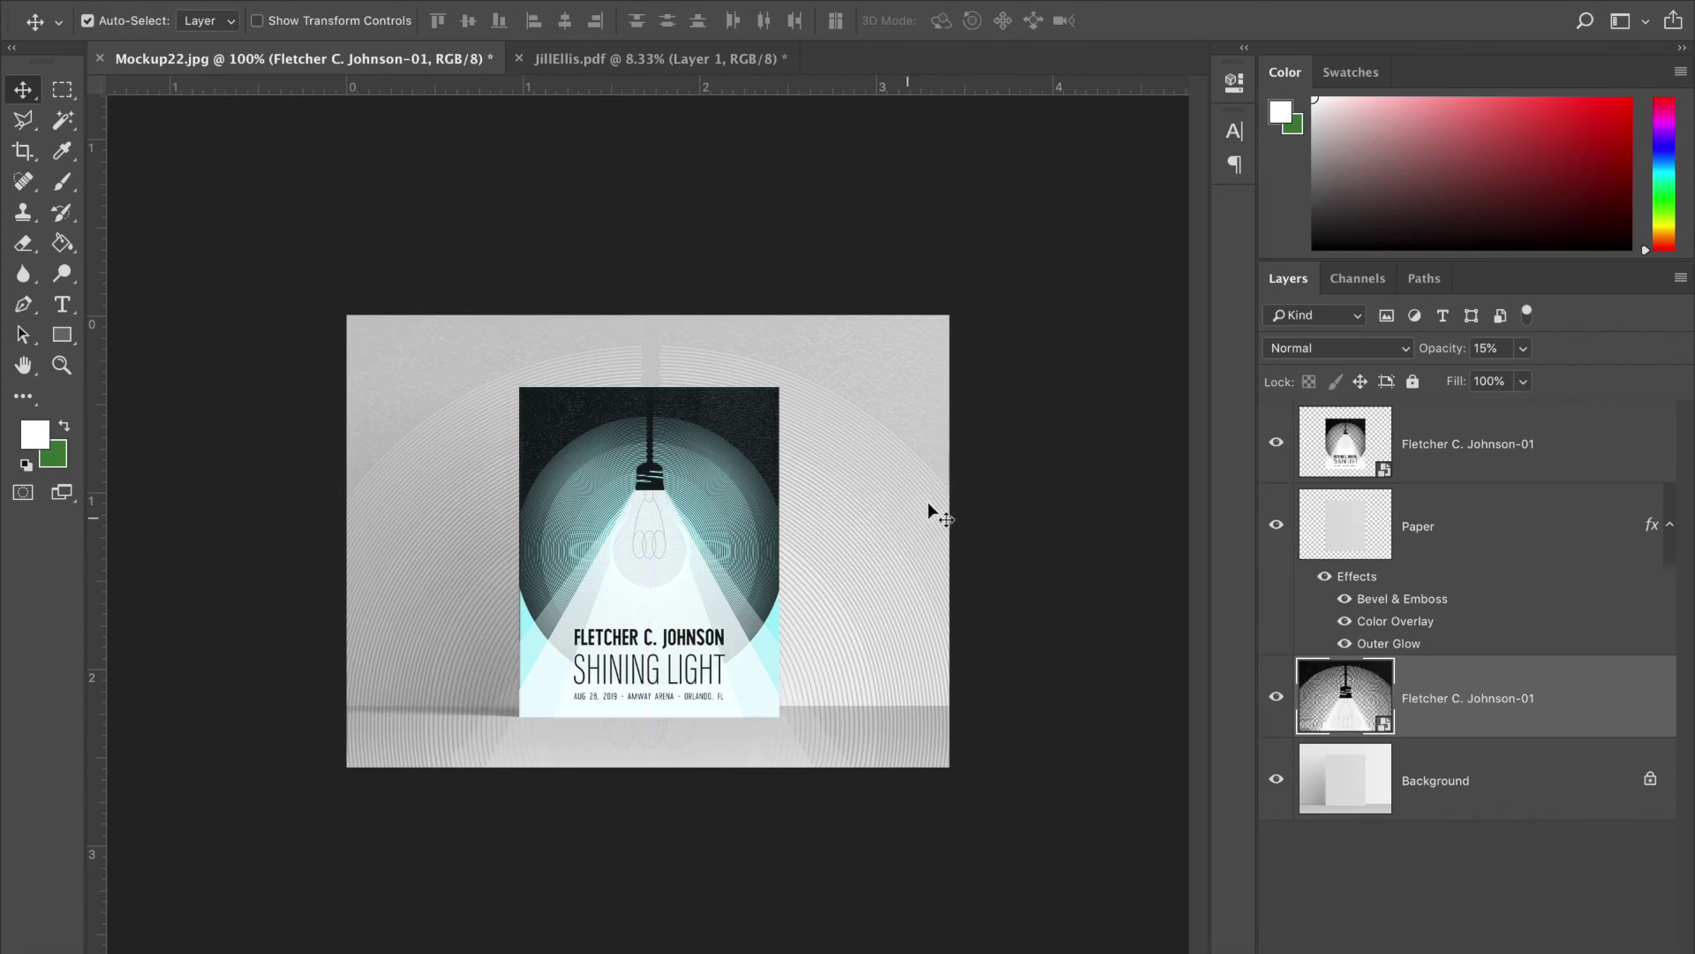
pyautogui.click(1523, 350)
pyautogui.moveTo(1525, 377); pyautogui.dragTo(1514, 379)
pyautogui.click(1026, 622)
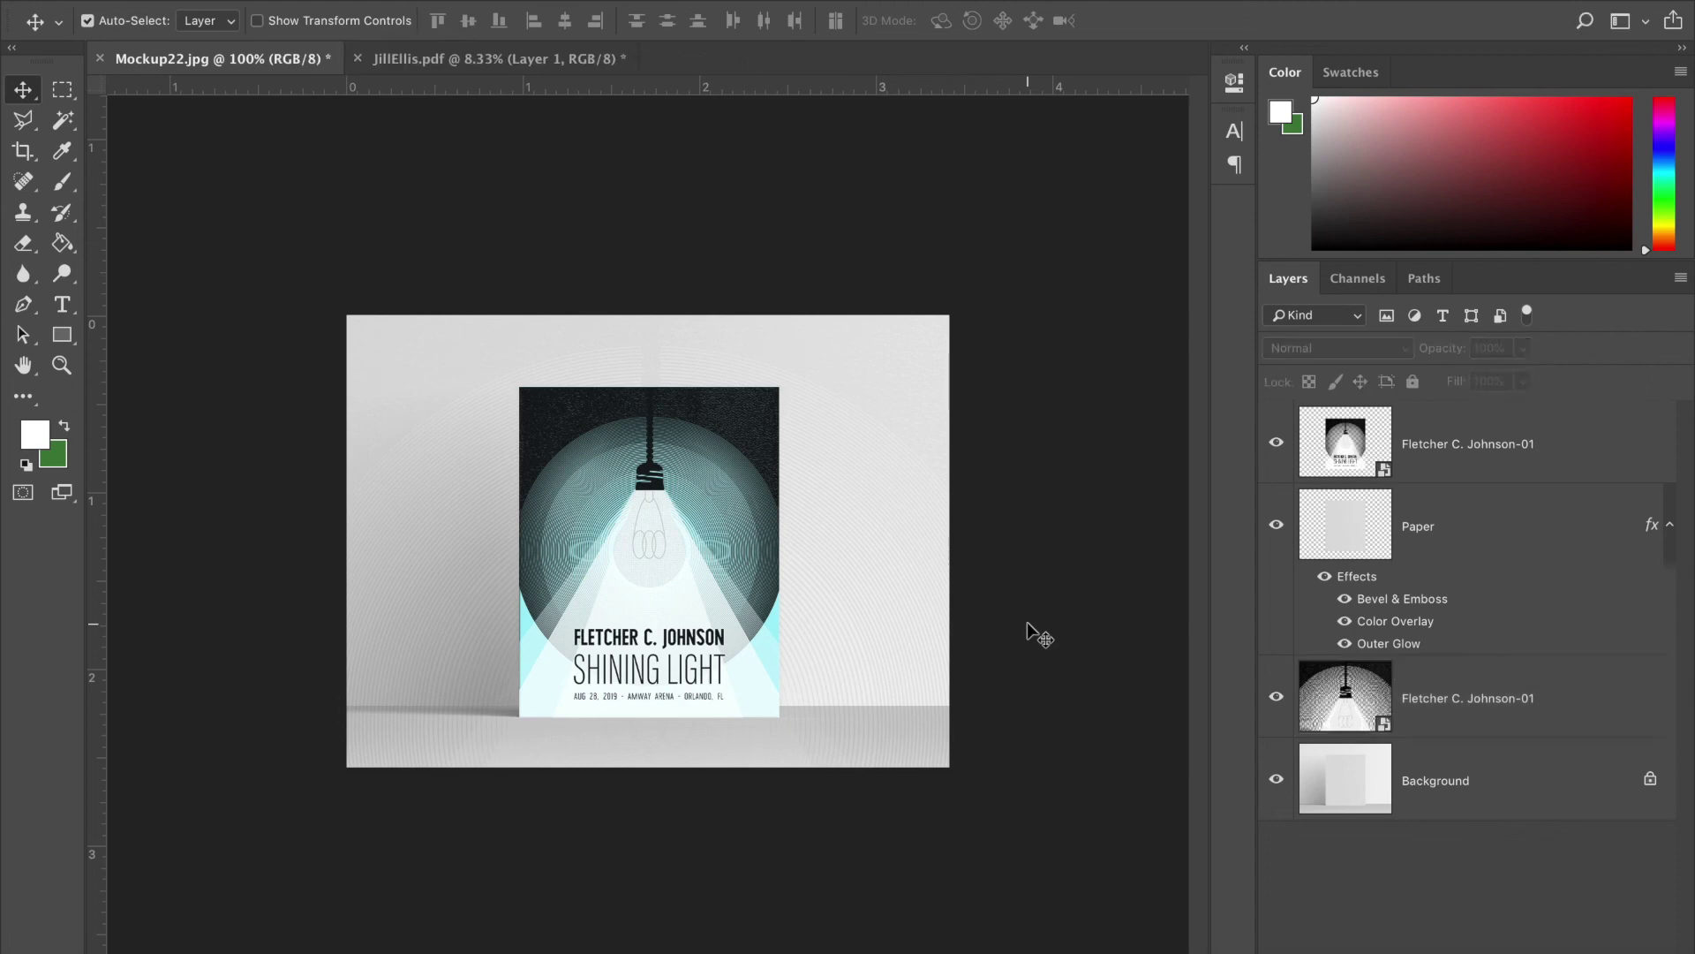
pyautogui.hotkey('ctrl', '+')
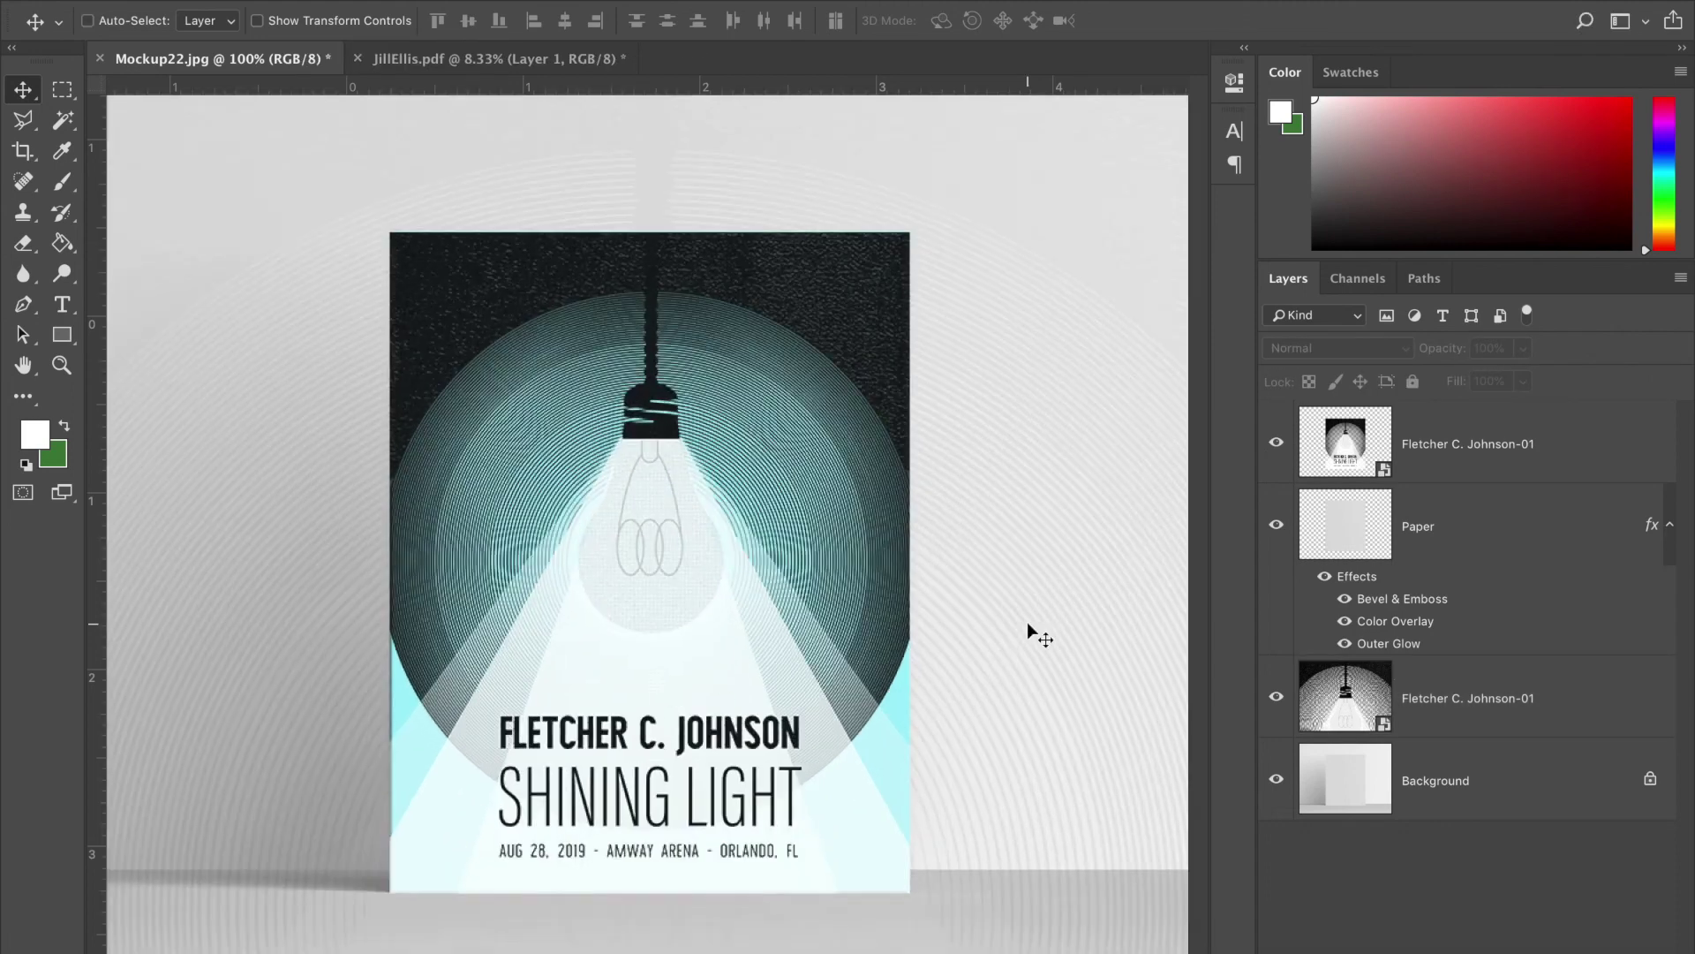
pyautogui.hotkey('ctrl', '-')
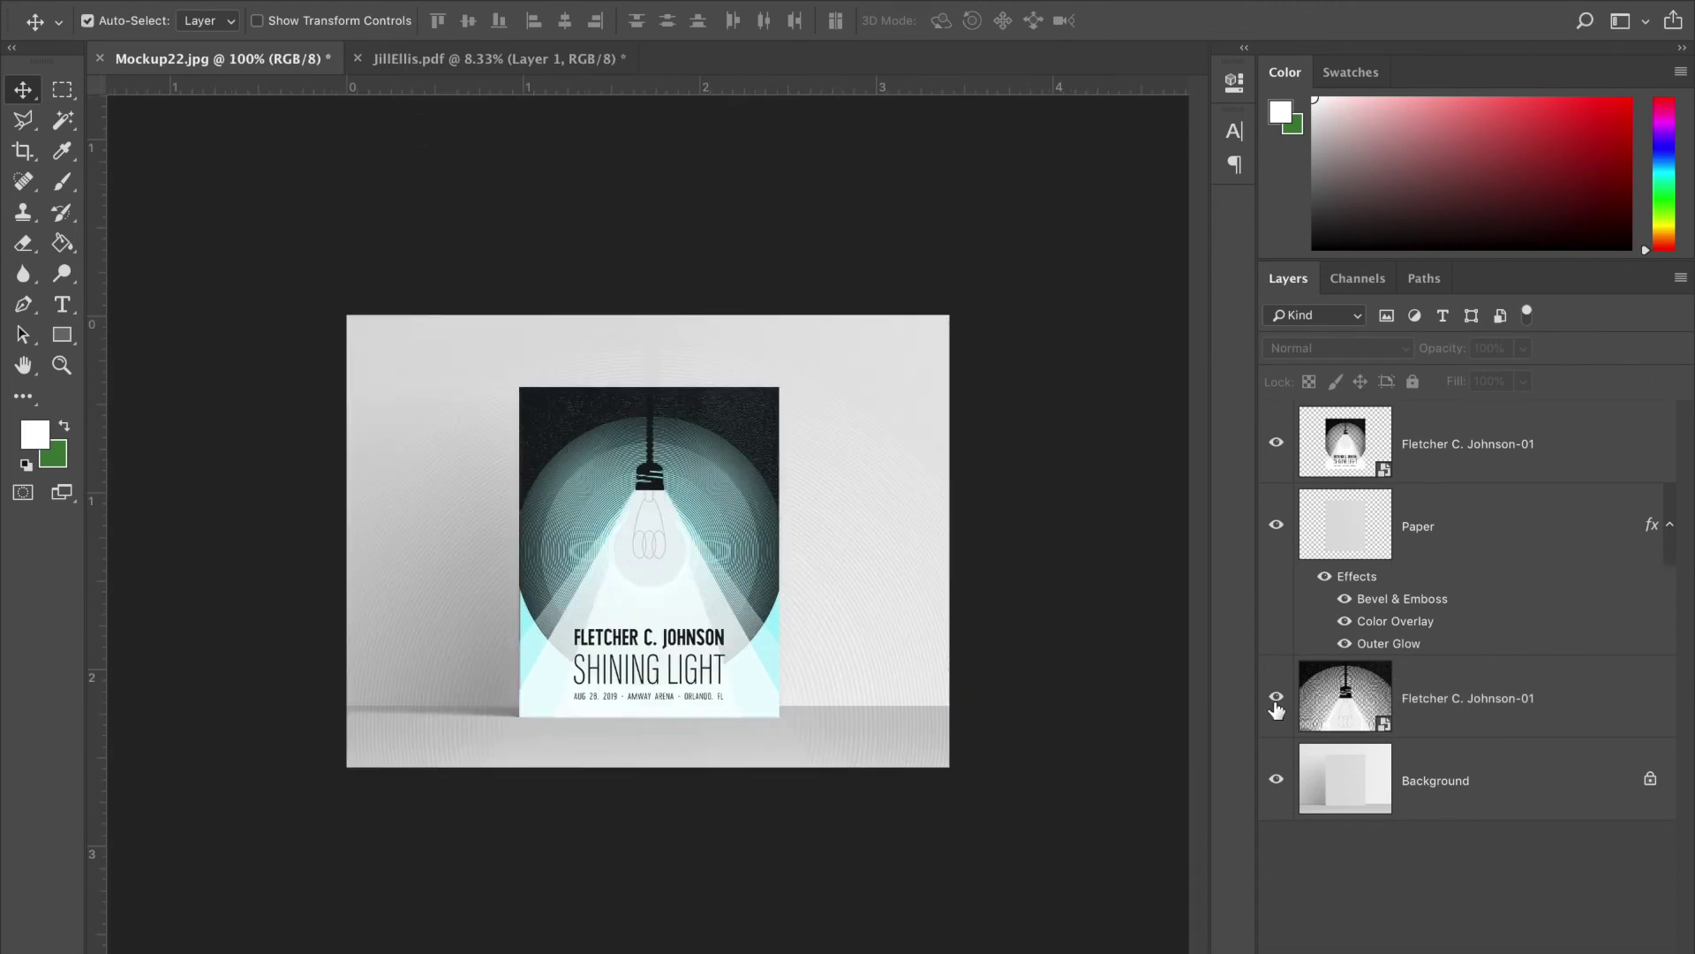
# - Hide the backdrop copy, zoom in, and select the Paper layer
pyautogui.click(1276, 698)
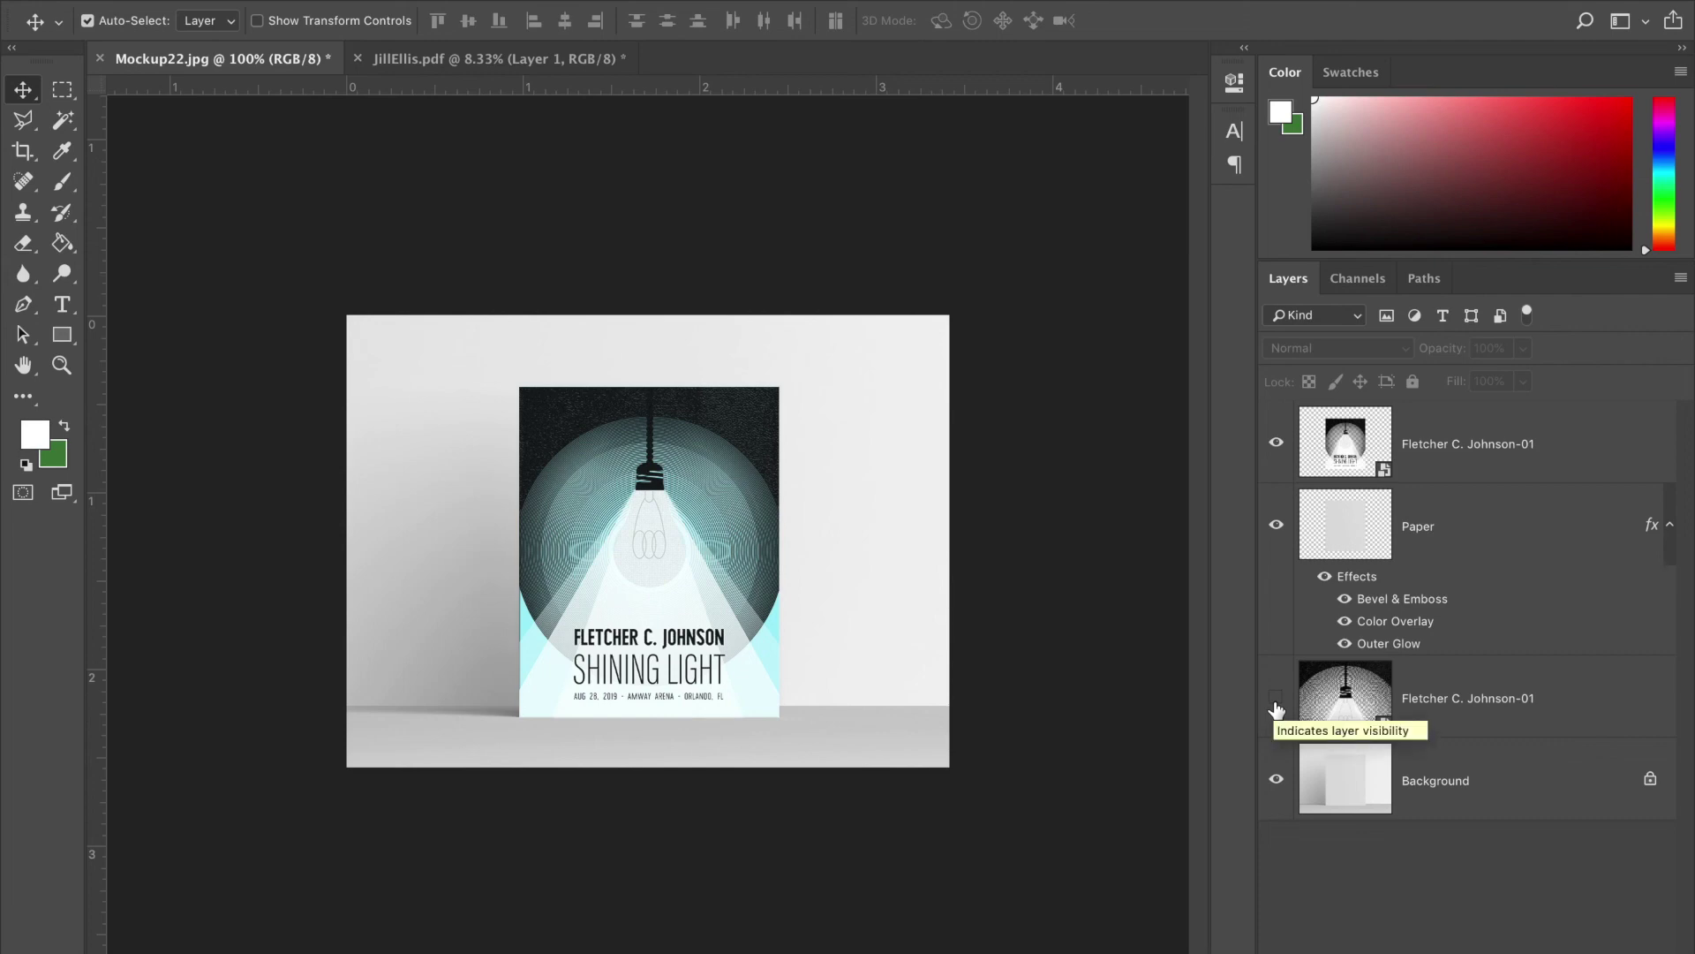
pyautogui.hotkey('ctrl', '+')
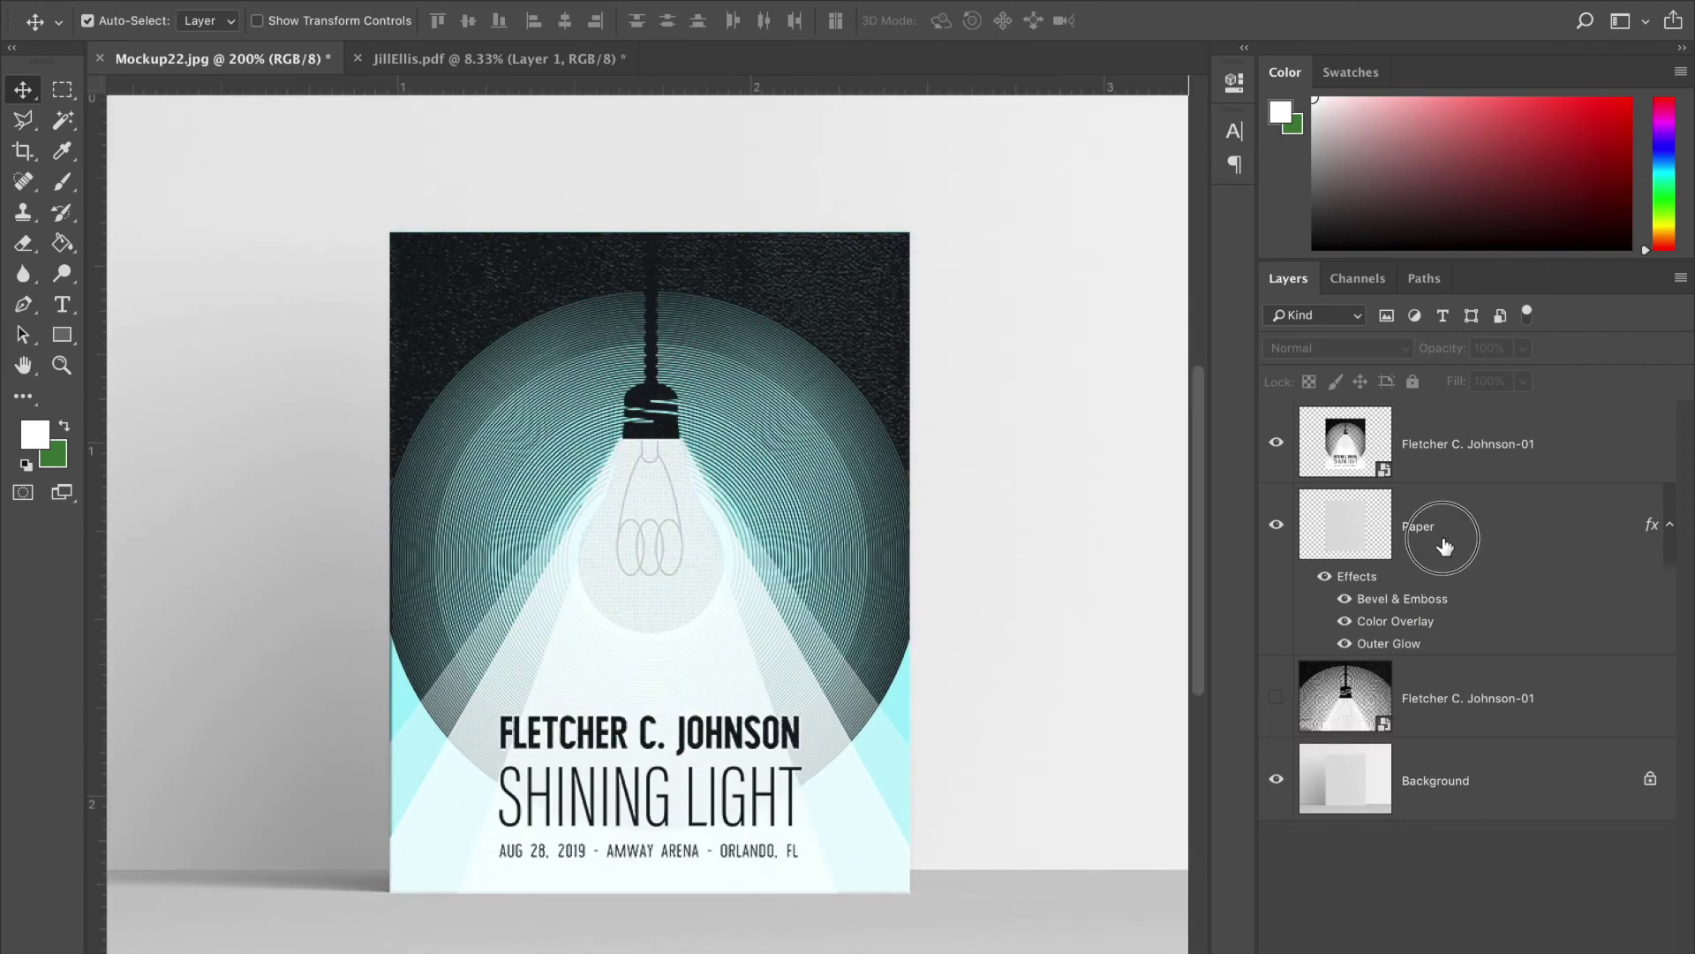
pyautogui.click(1445, 543)
# - Set the Paper layer's Color Overlay colour to deeper teal #529199 and apply it
pyautogui.doubleClick(1445, 543)
pyautogui.click(864, 304)
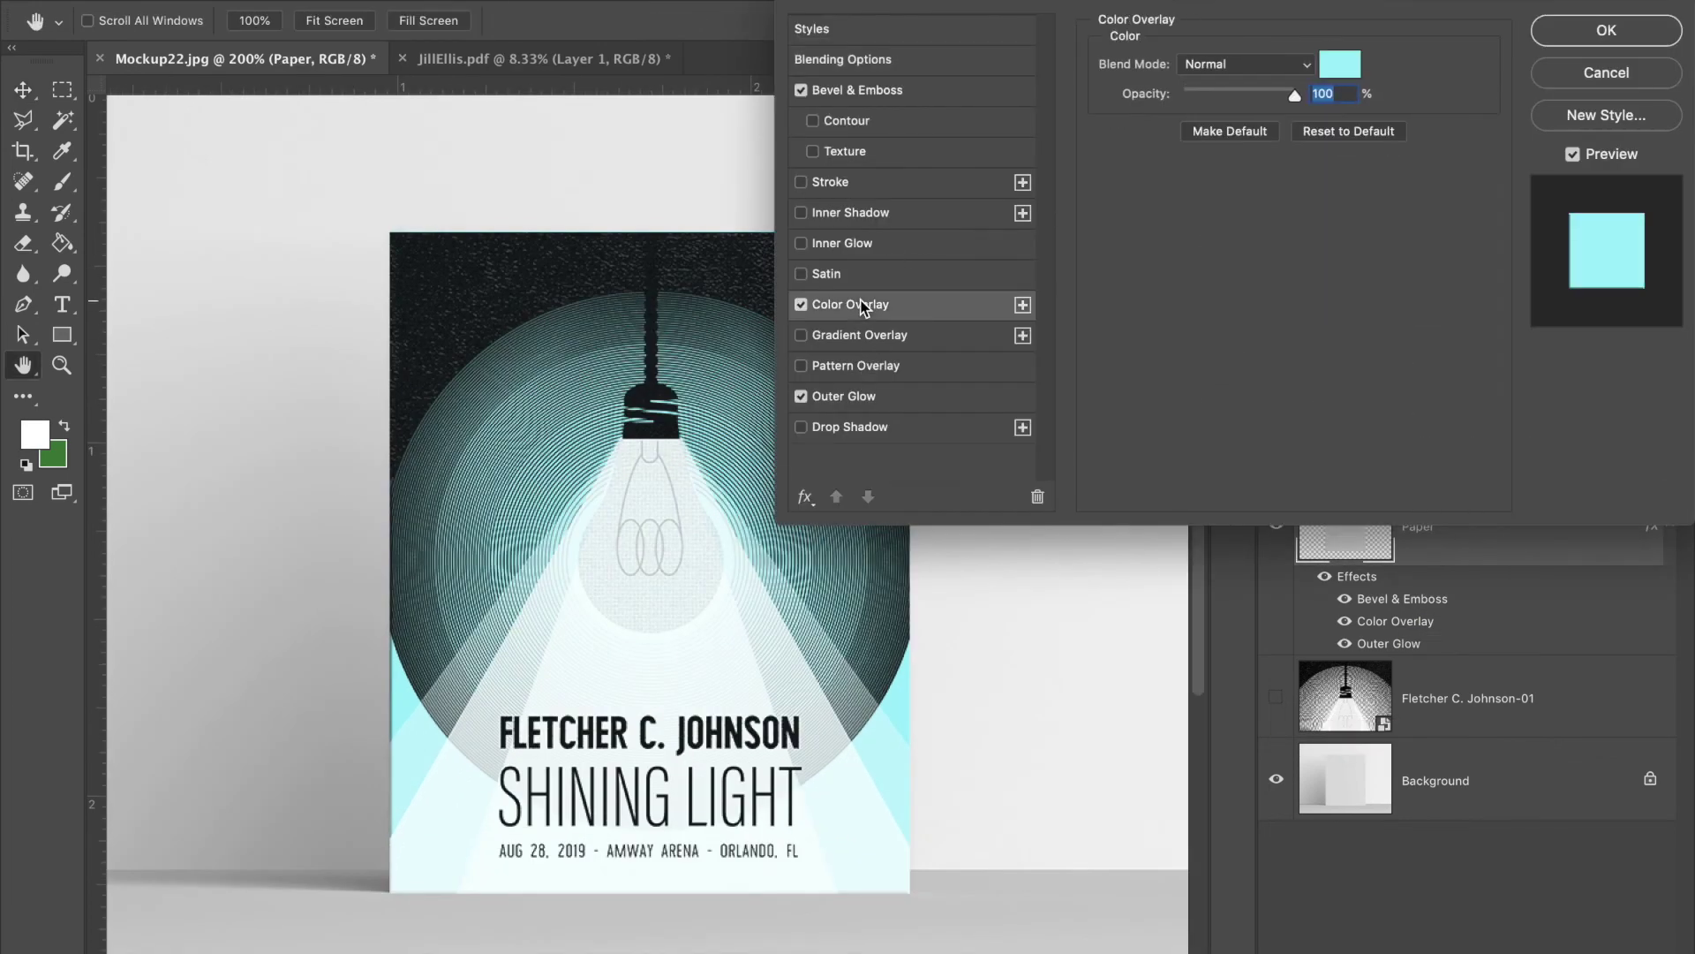
pyautogui.click(1357, 64)
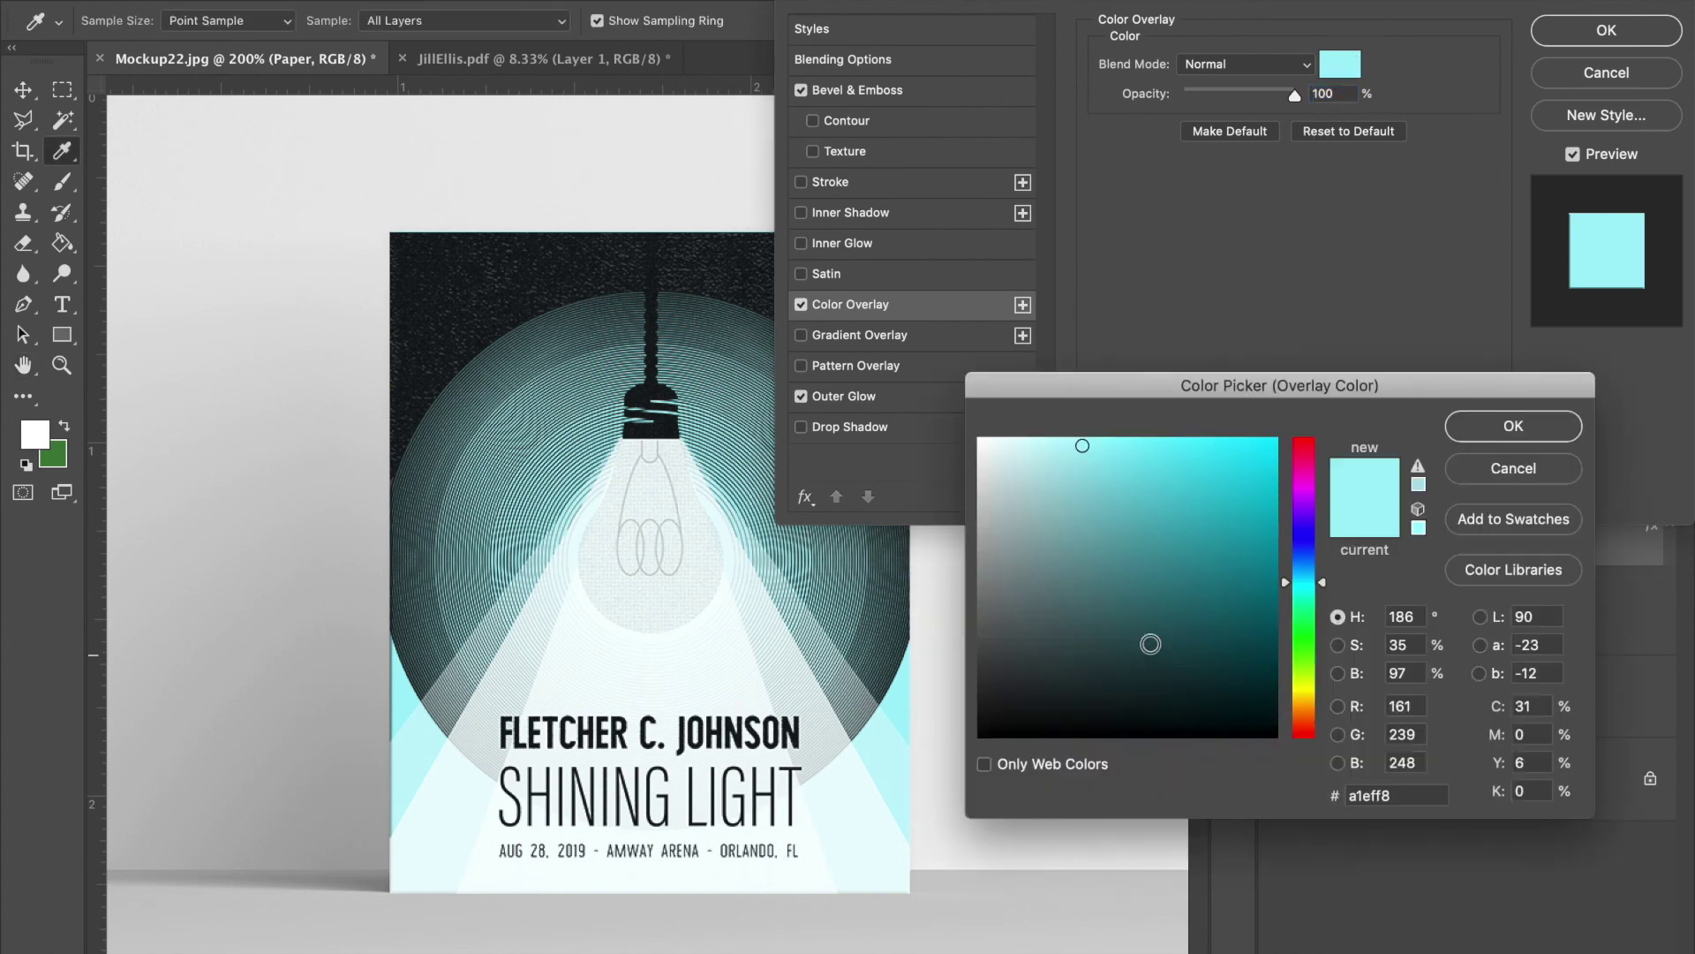
pyautogui.click(1117, 556)
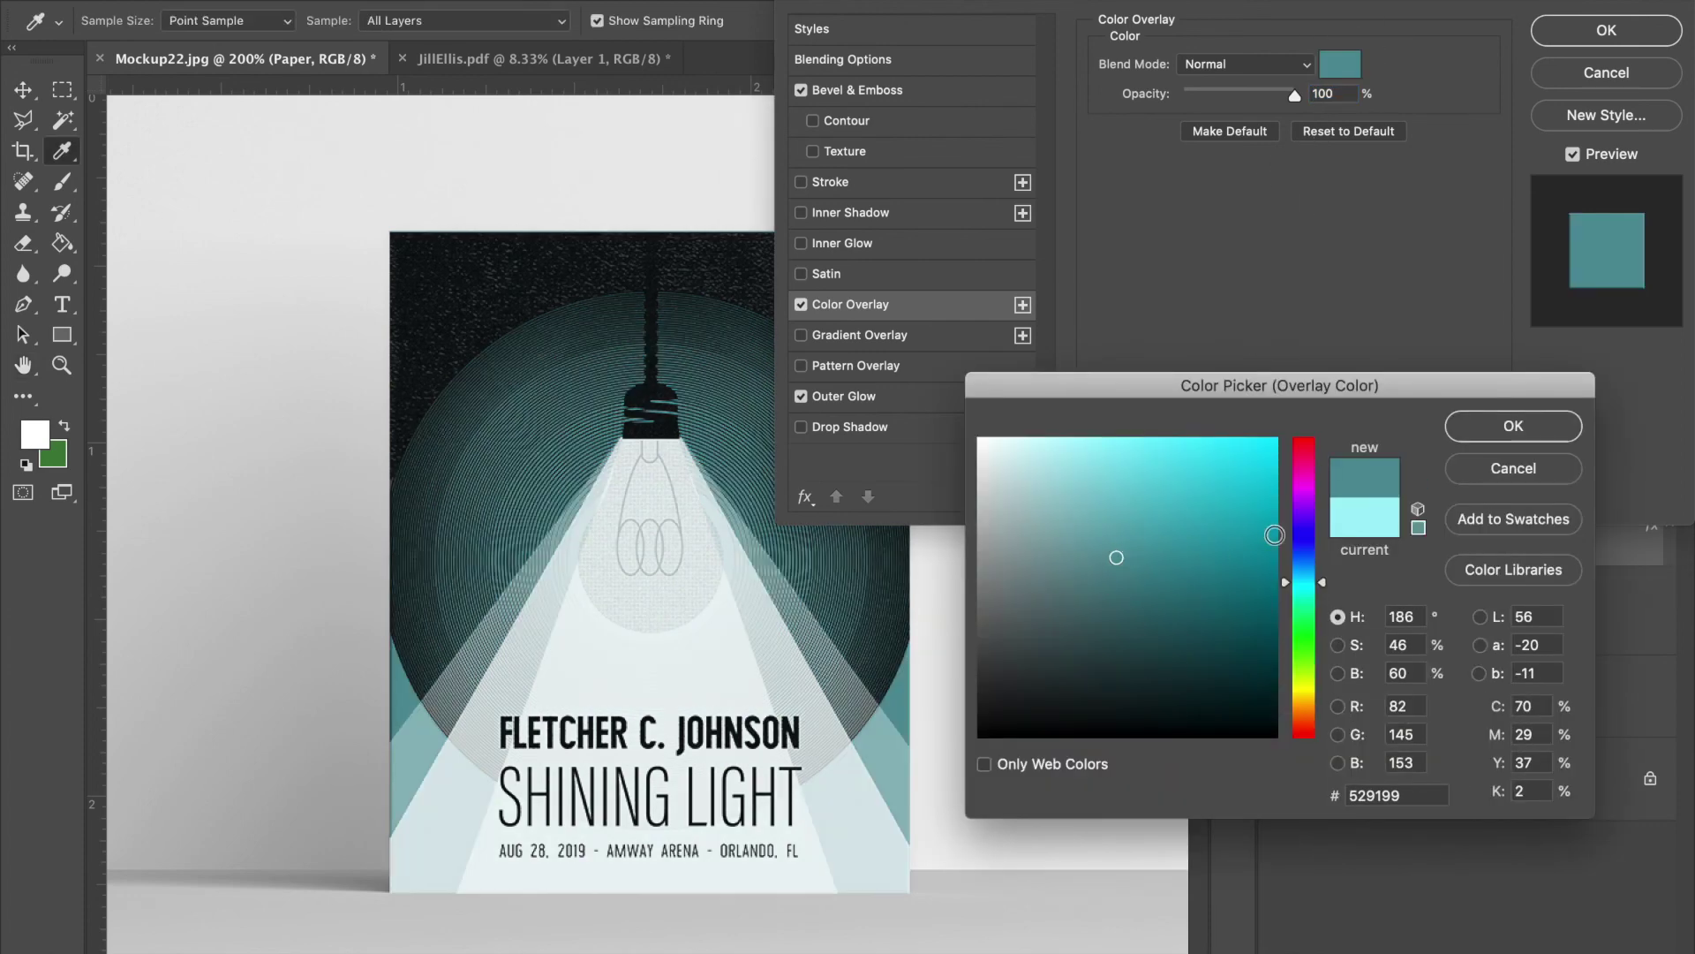
pyautogui.click(1520, 433)
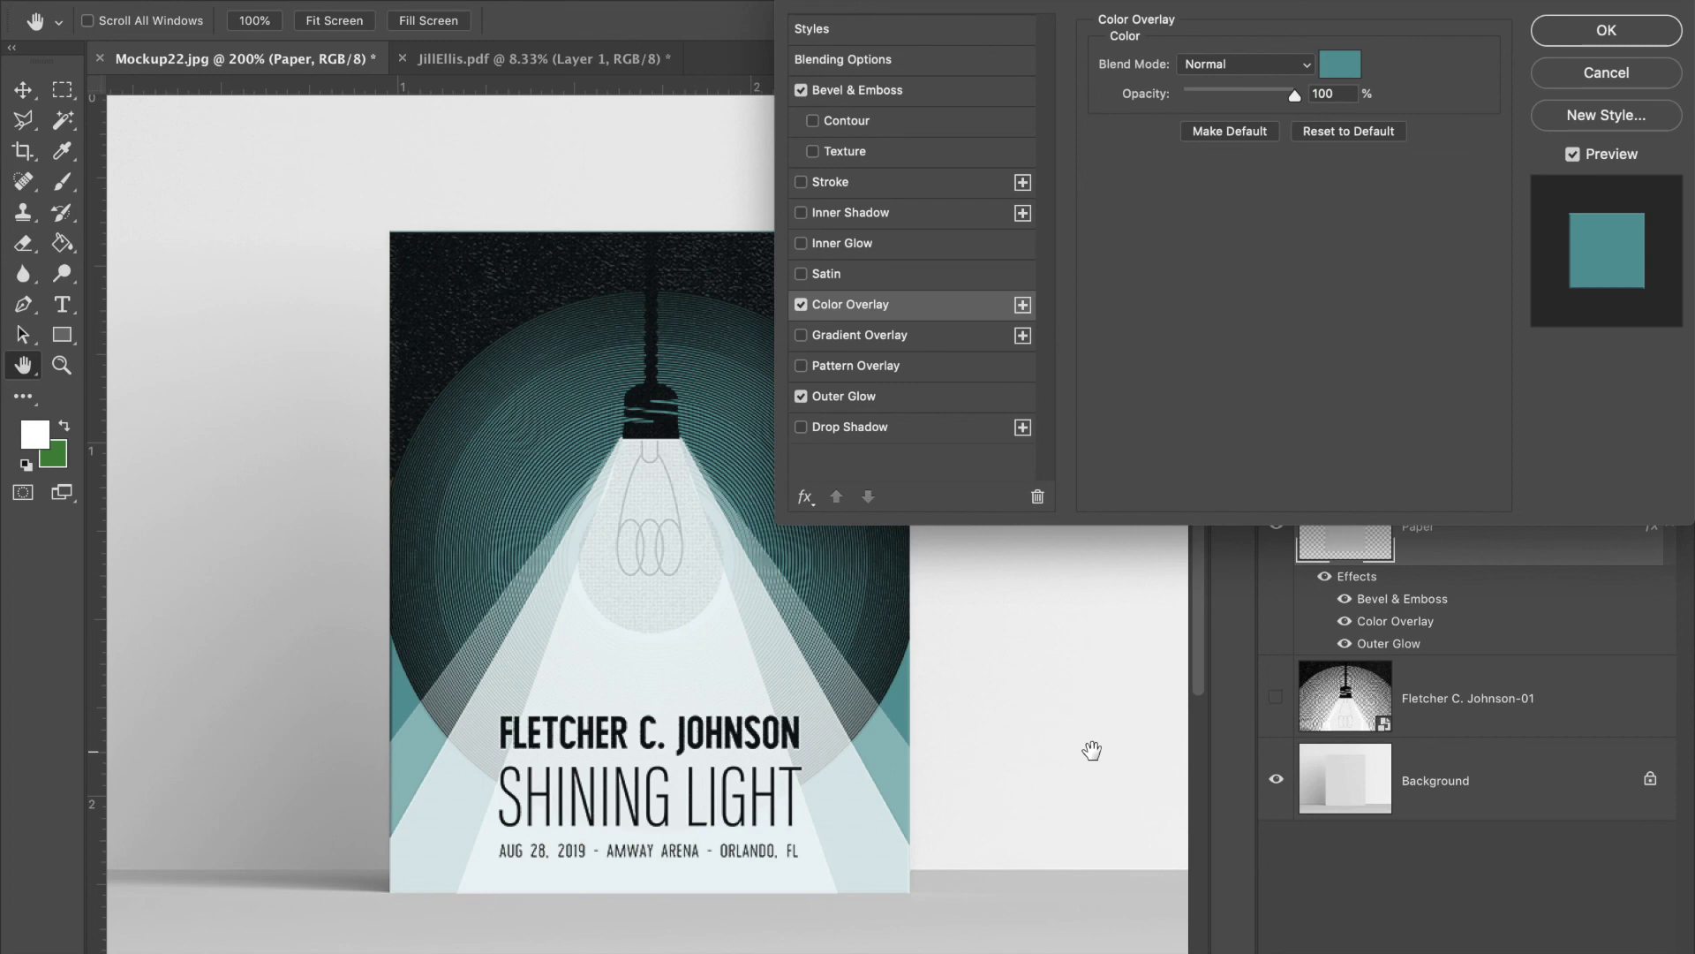
pyautogui.click(1636, 31)
pyautogui.scroll(-3, 895, 611)
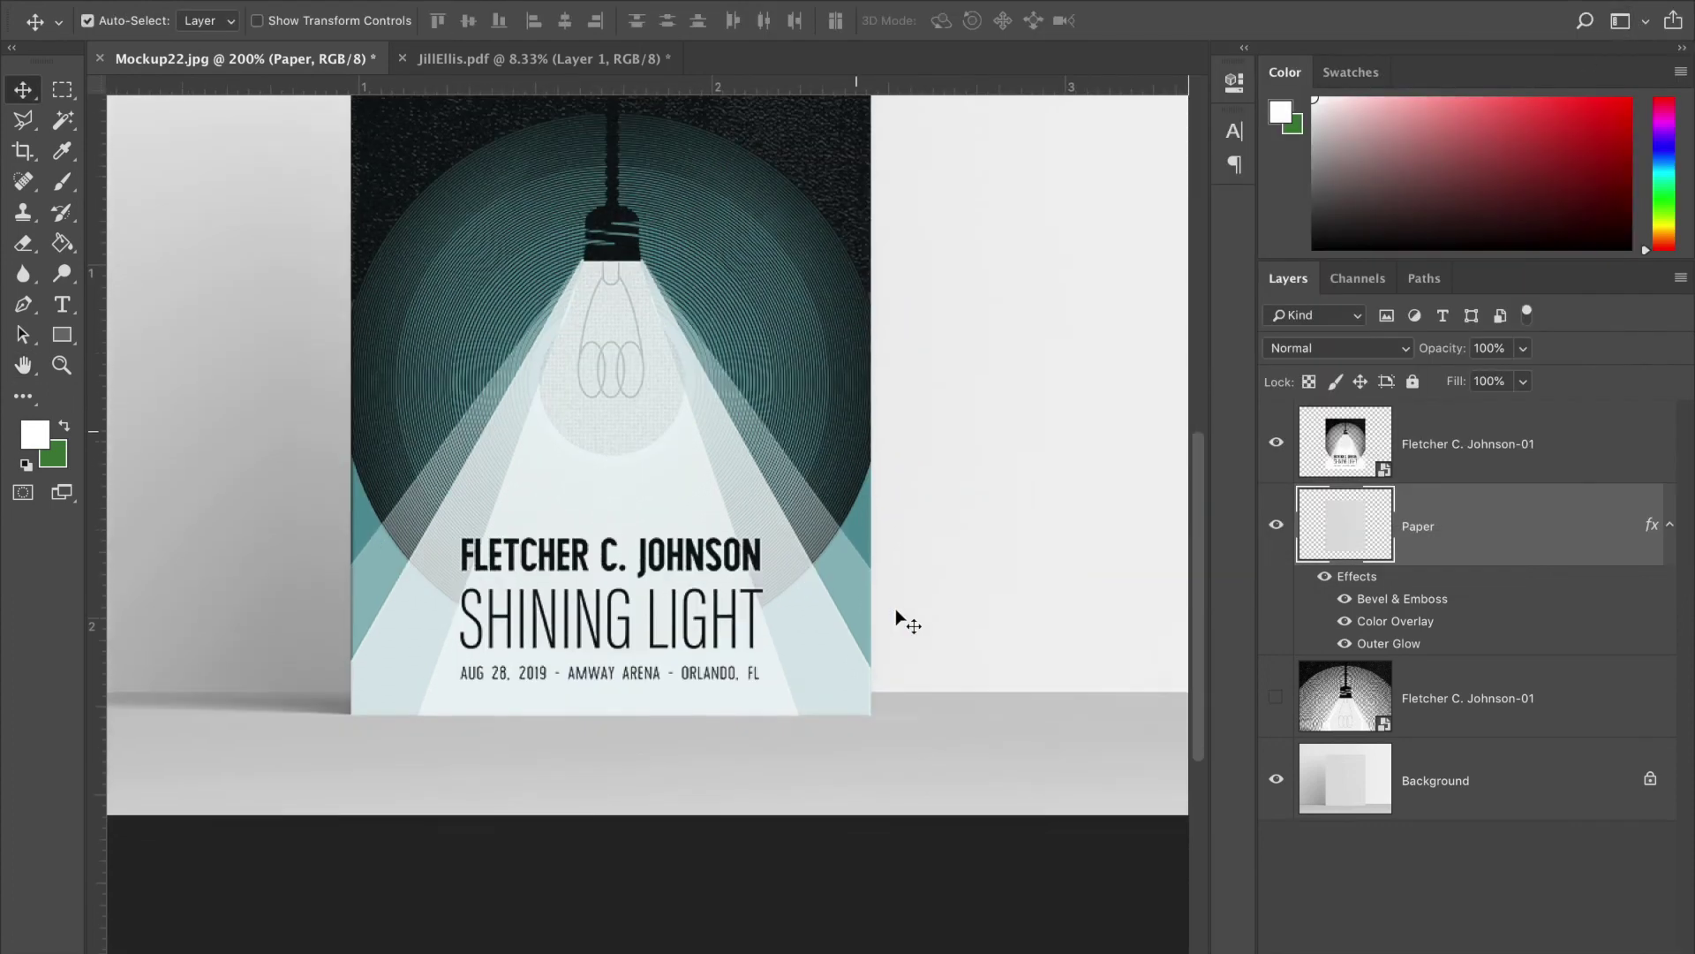
pyautogui.hscroll(3, 896, 611)
pyautogui.hscroll(-4, 895, 611)
pyautogui.scroll(3, 895, 611)
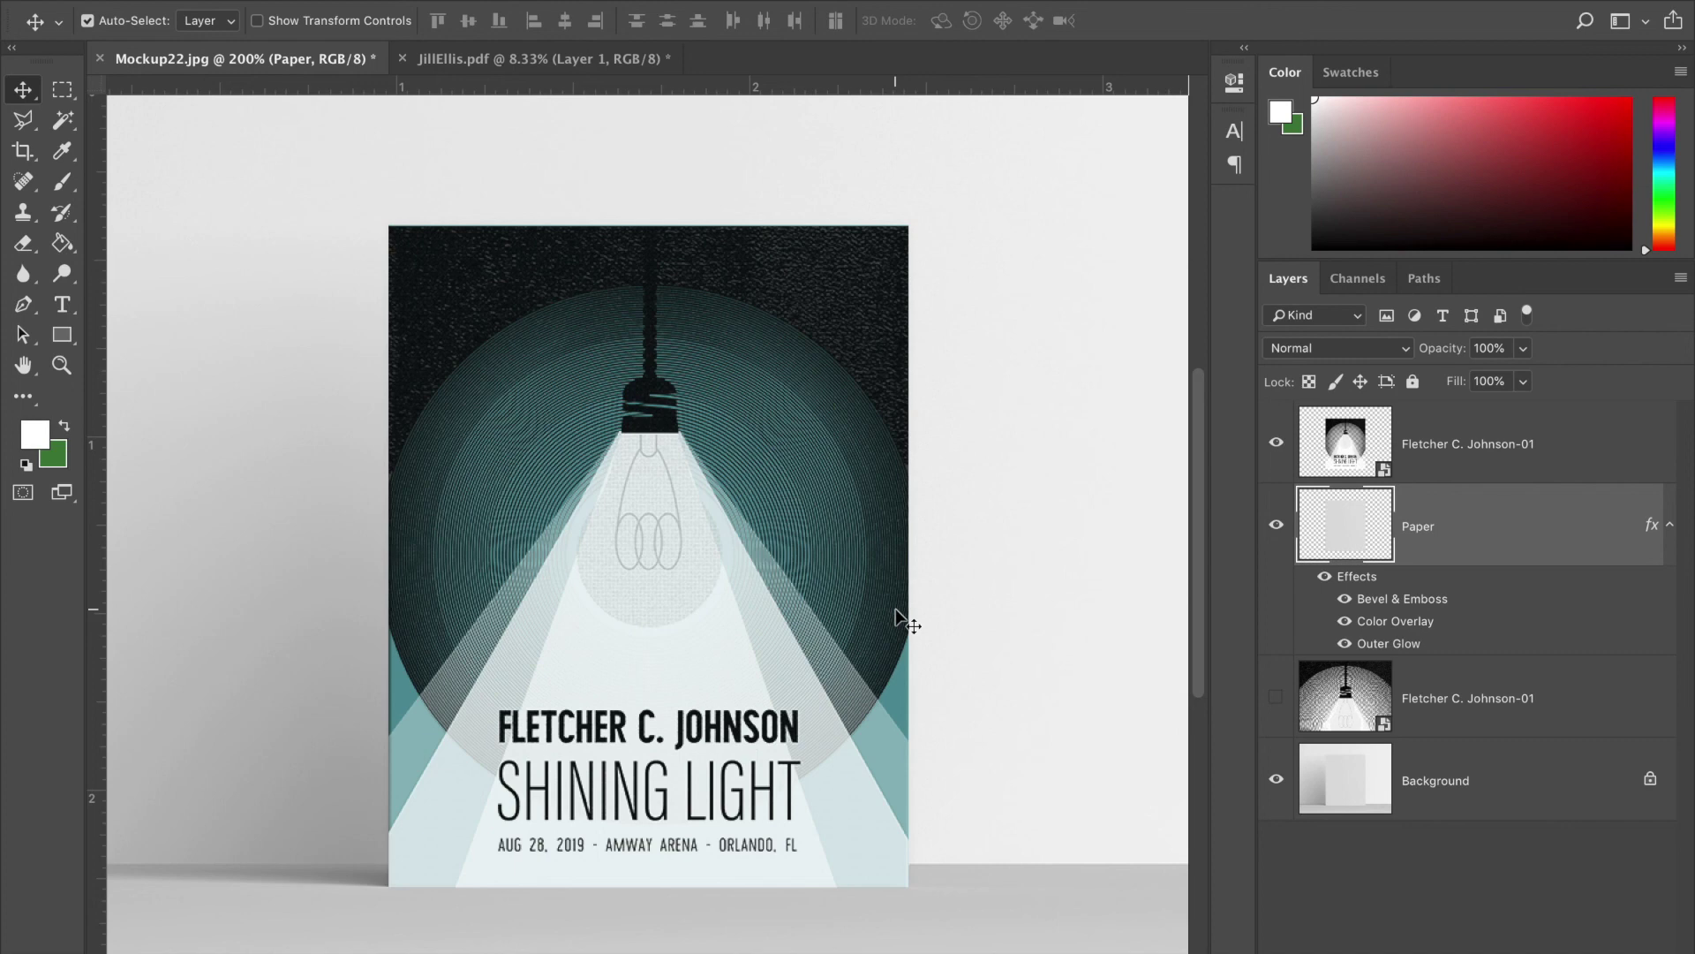
pyautogui.scroll(-2, 896, 609)
pyautogui.hscroll(-1, 895, 609)
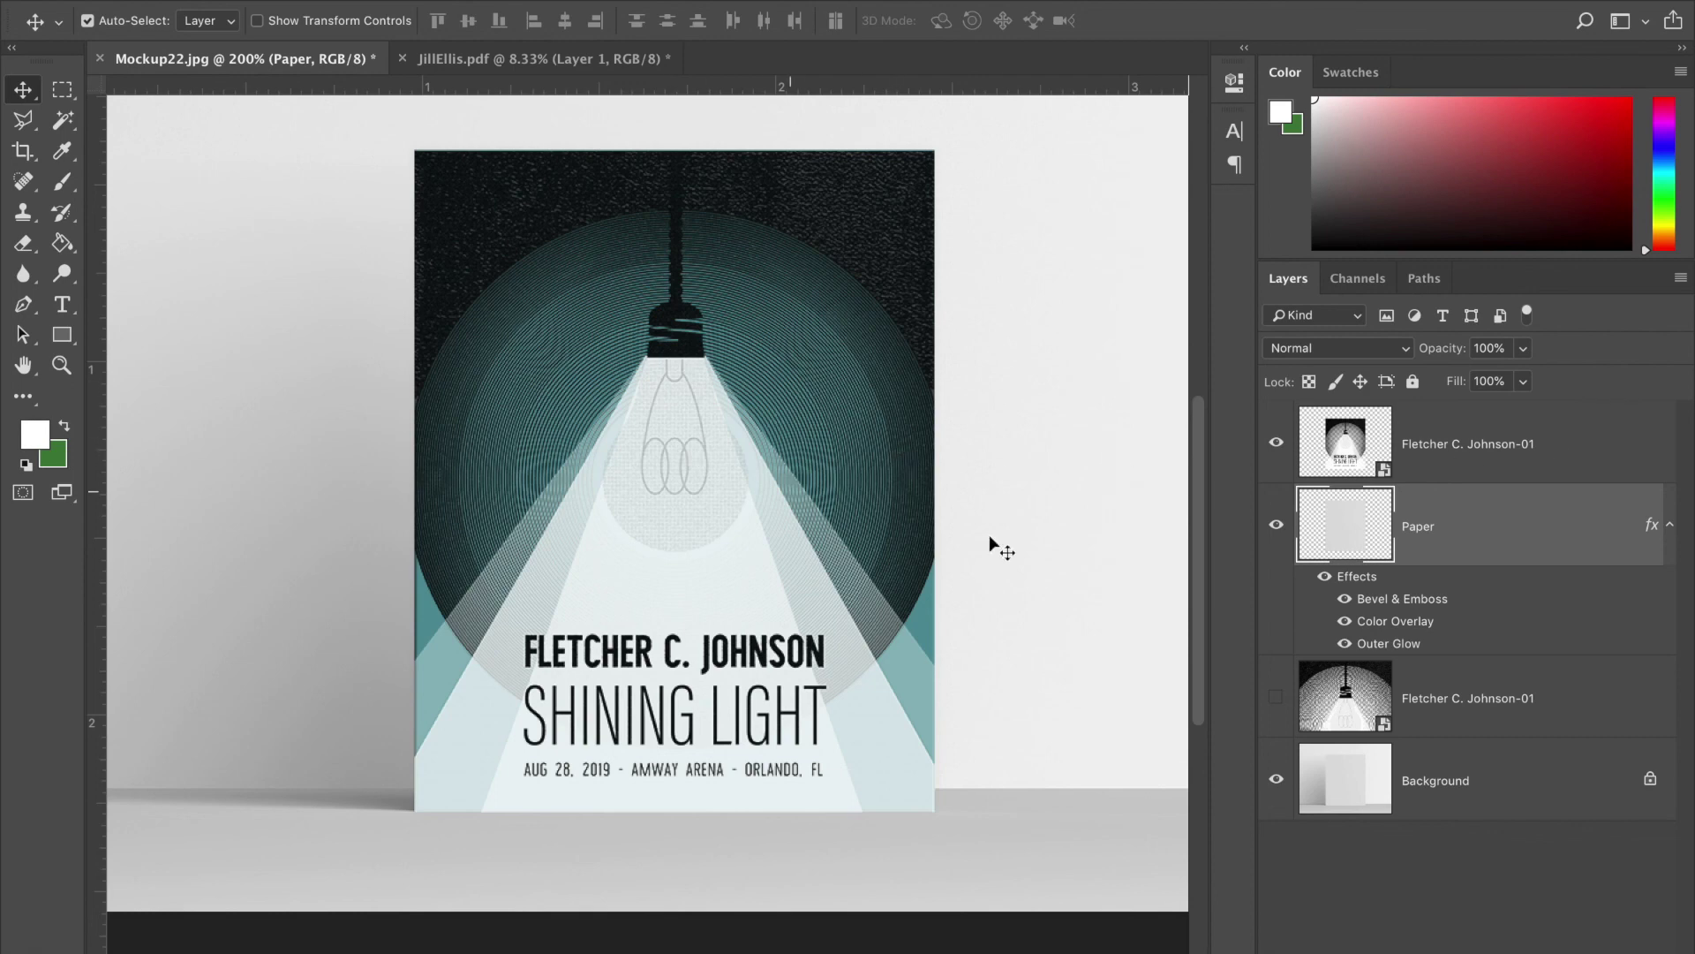
pyautogui.press('alt+shift+super+w')
# - Save a JPEG copy named with the author's name plus 'ModuleII_Mockup'
pyautogui.click(1286, 871)
pyautogui.click(199, 2)
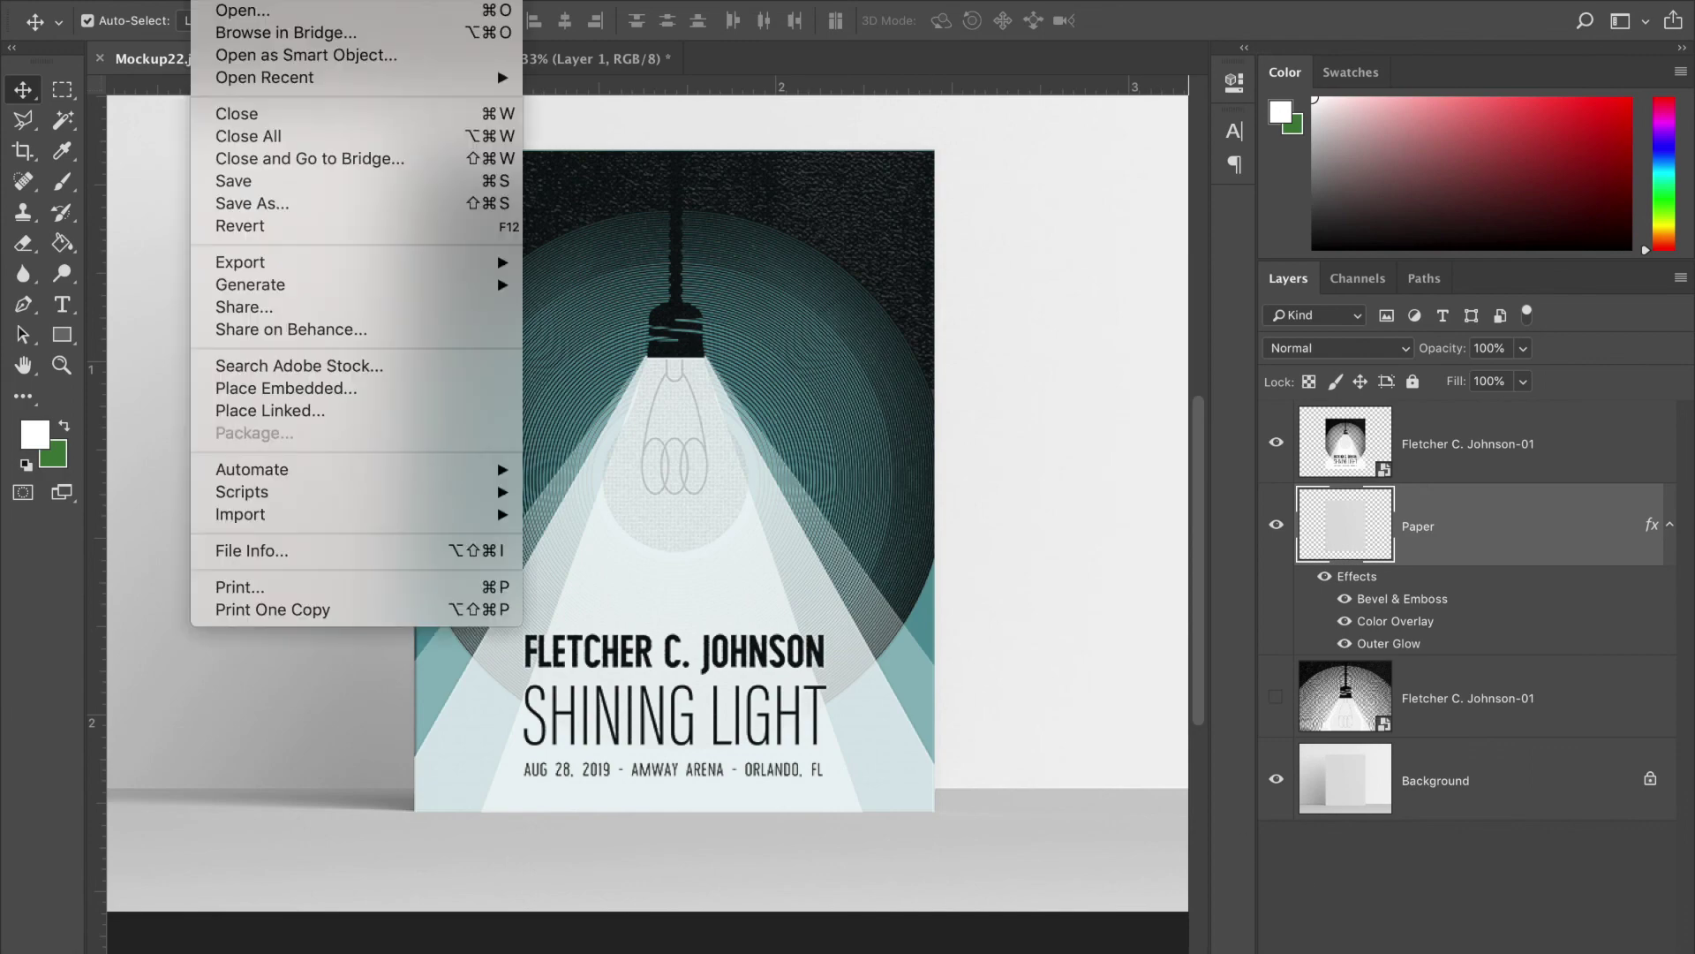
pyautogui.click(261, 208)
pyautogui.press('BackSpace')
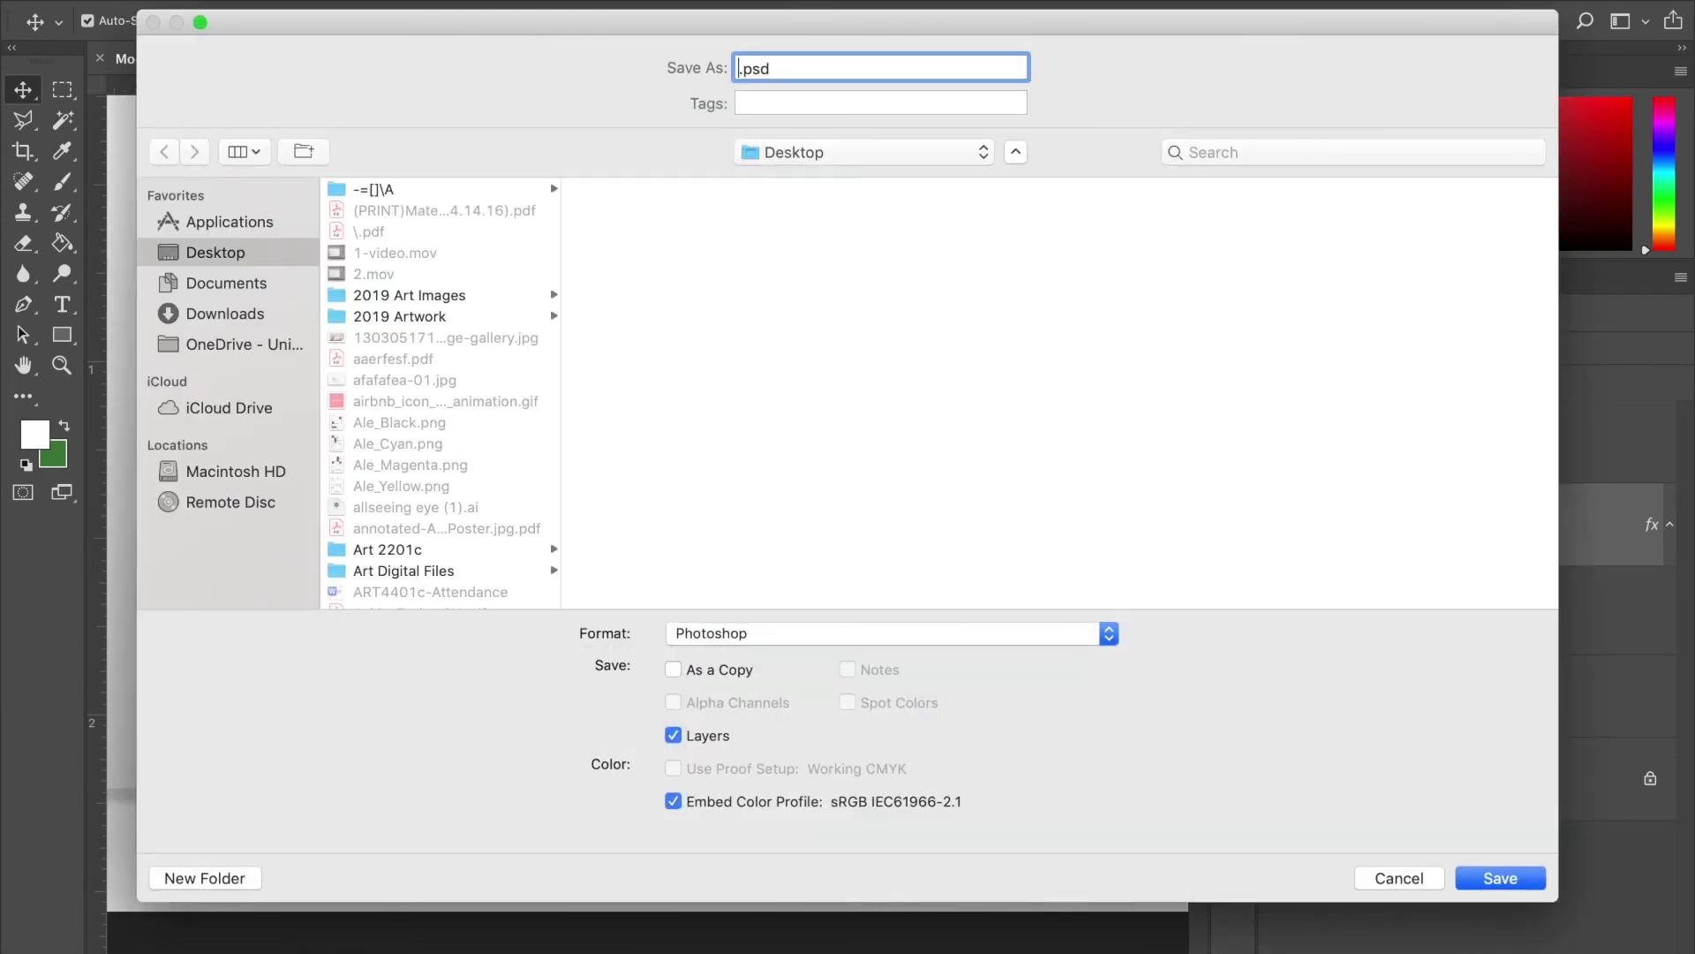
pyautogui.click(862, 641)
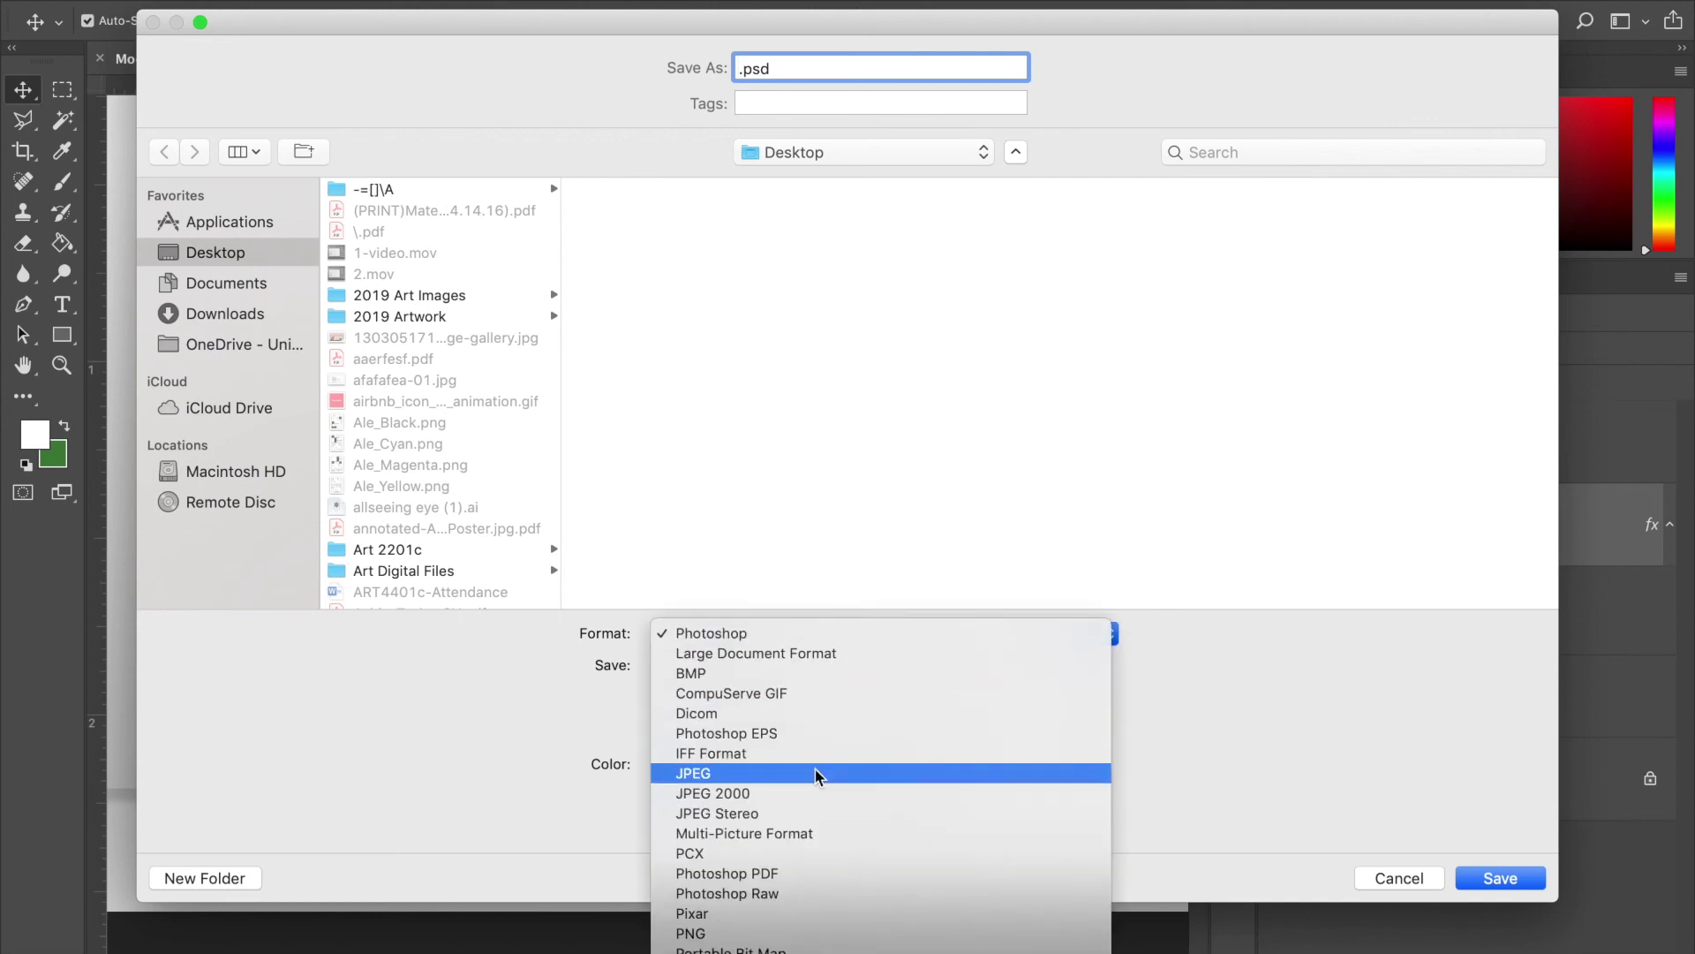
pyautogui.click(804, 783)
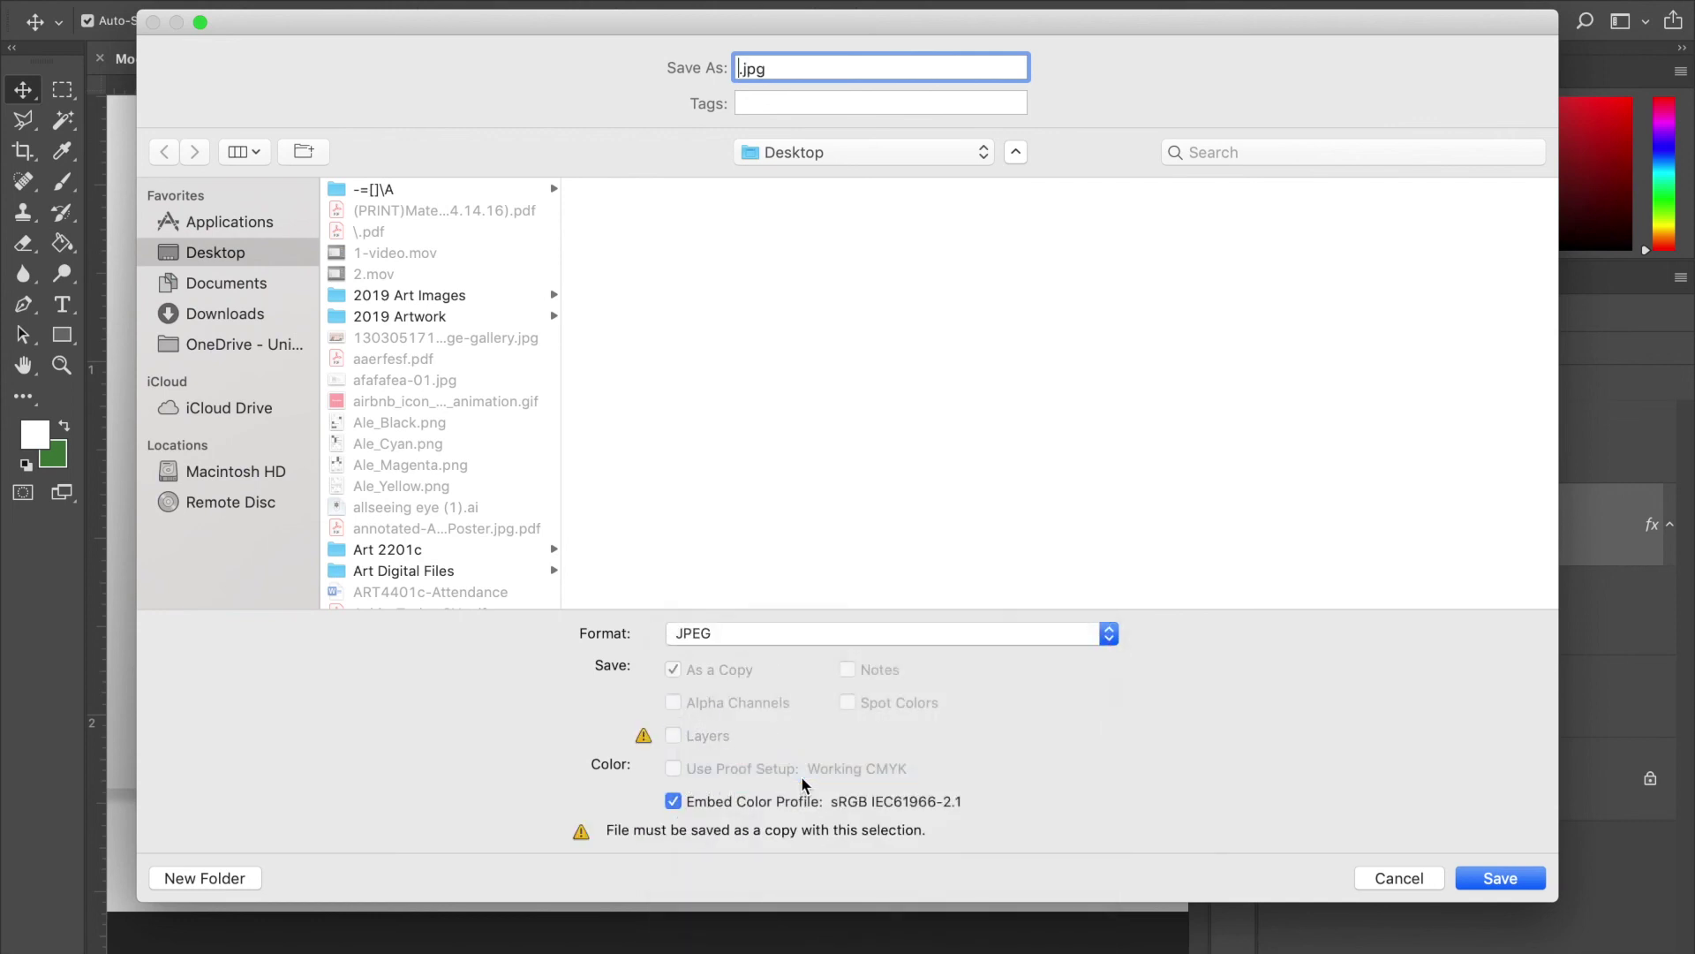
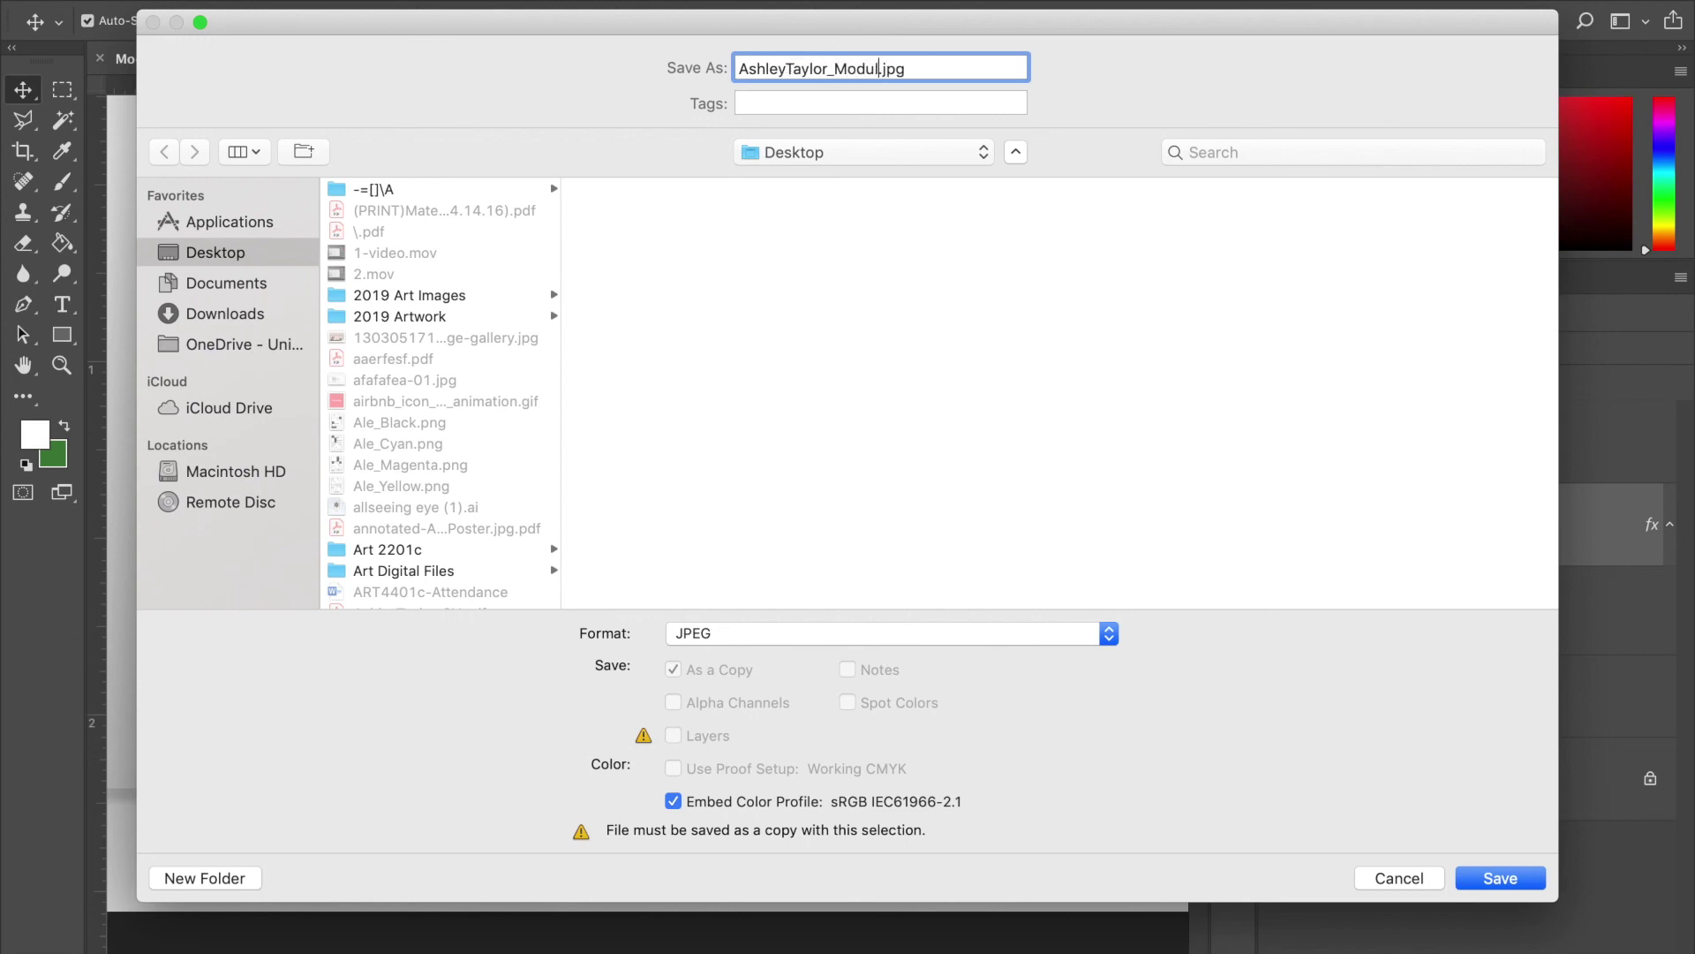
pyautogui.write('II_Mocku')
pyautogui.press('BackSpace')
pyautogui.write('up')
pyautogui.click(1517, 877)
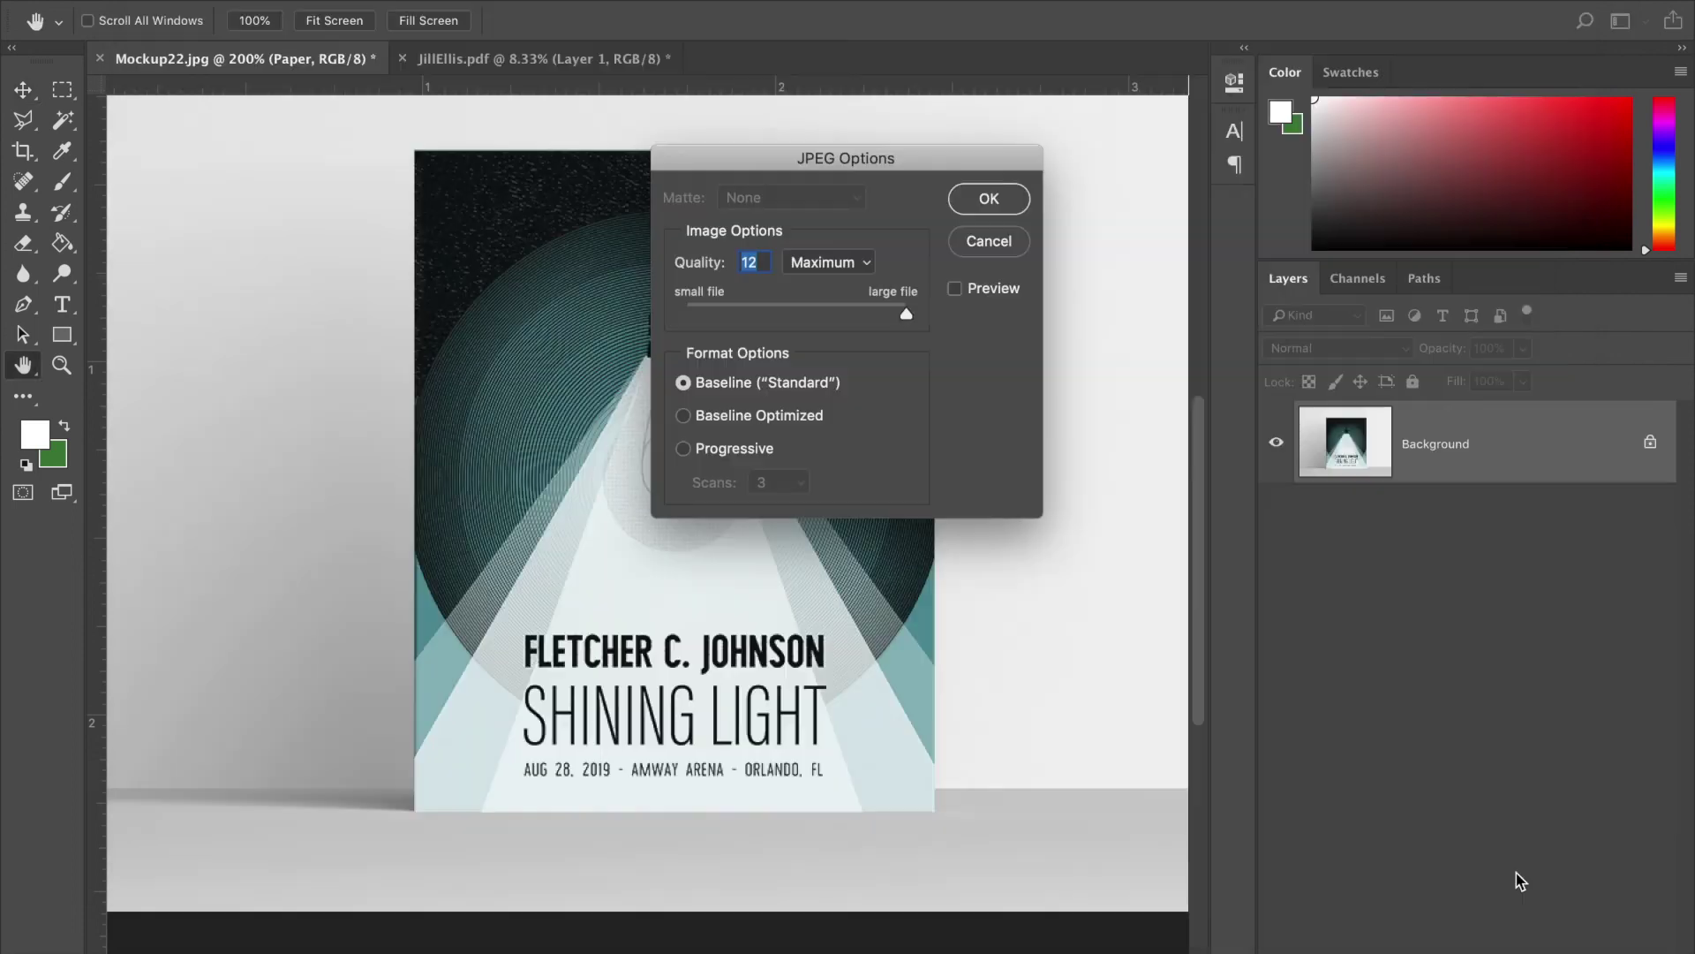
# - Set the JPEG quality to High (8) and confirm the save
pyautogui.click(845, 264)
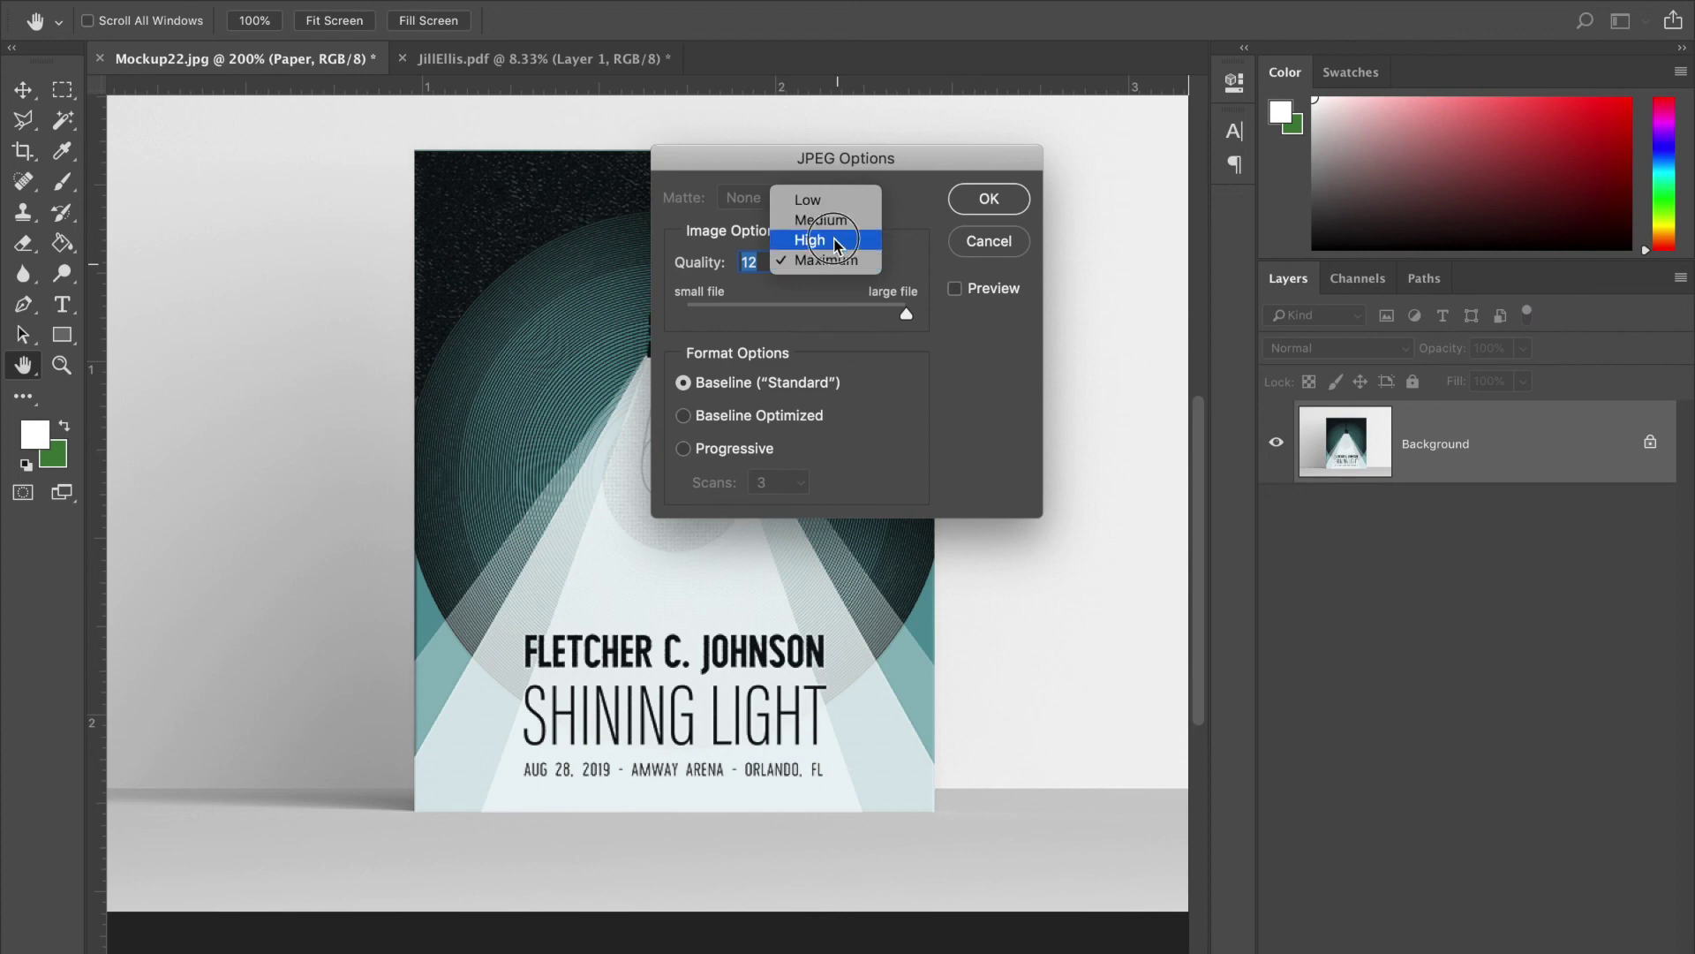
pyautogui.click(837, 241)
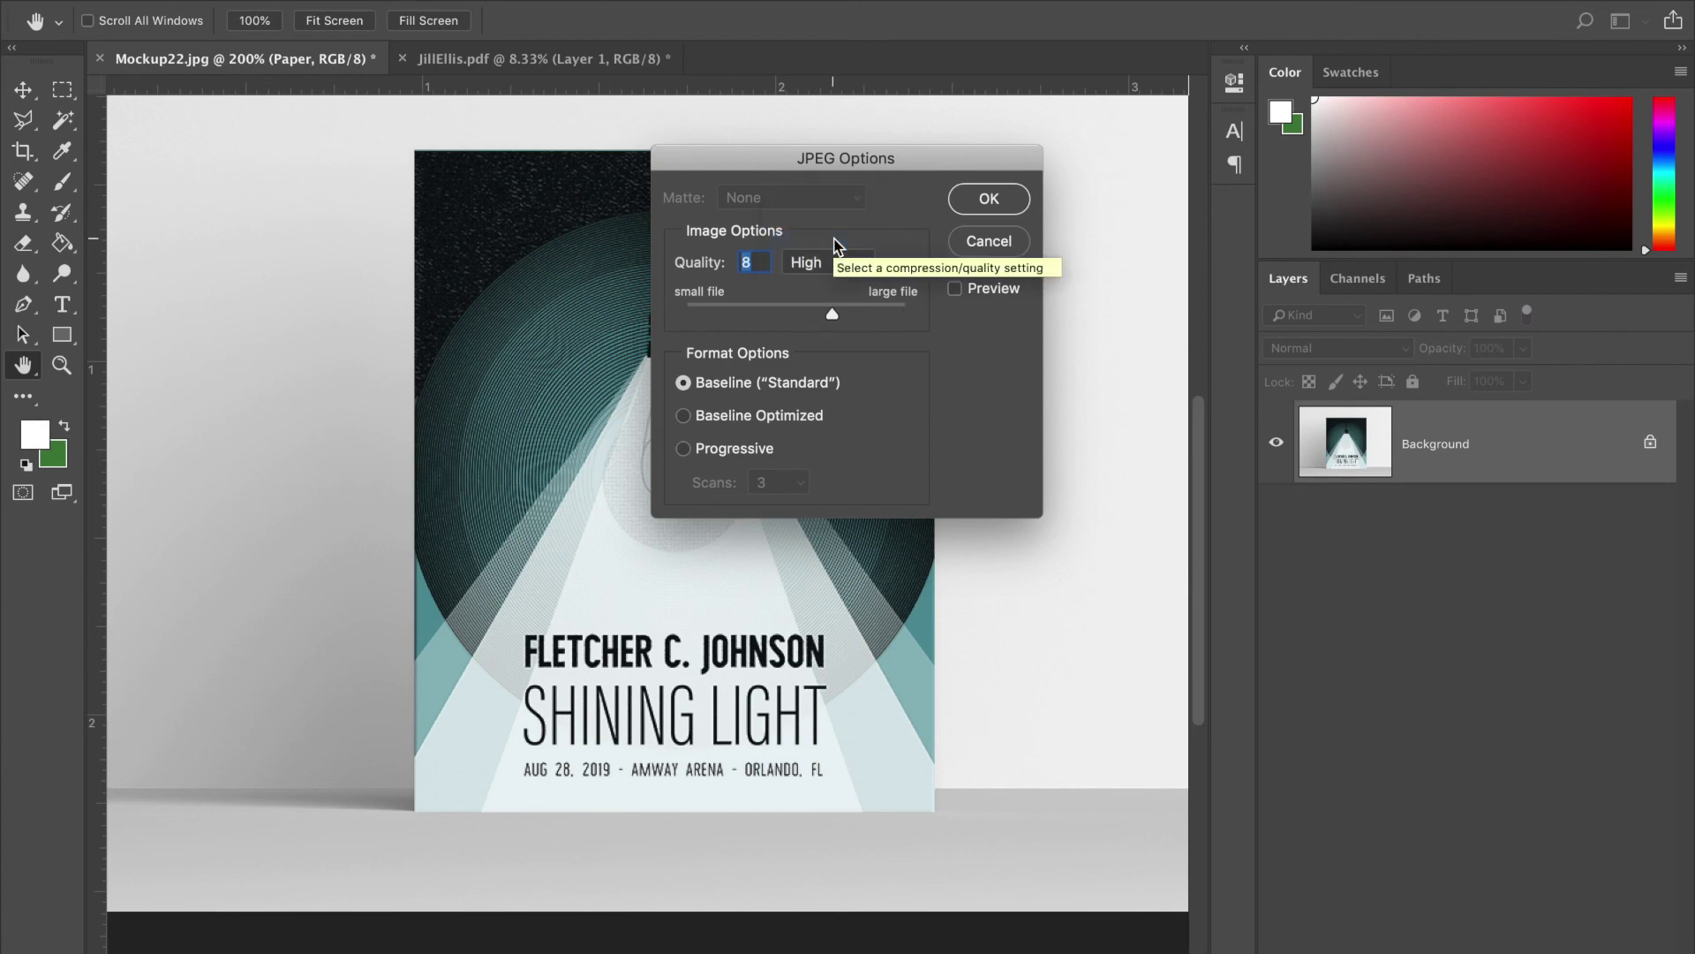
pyautogui.click(998, 201)
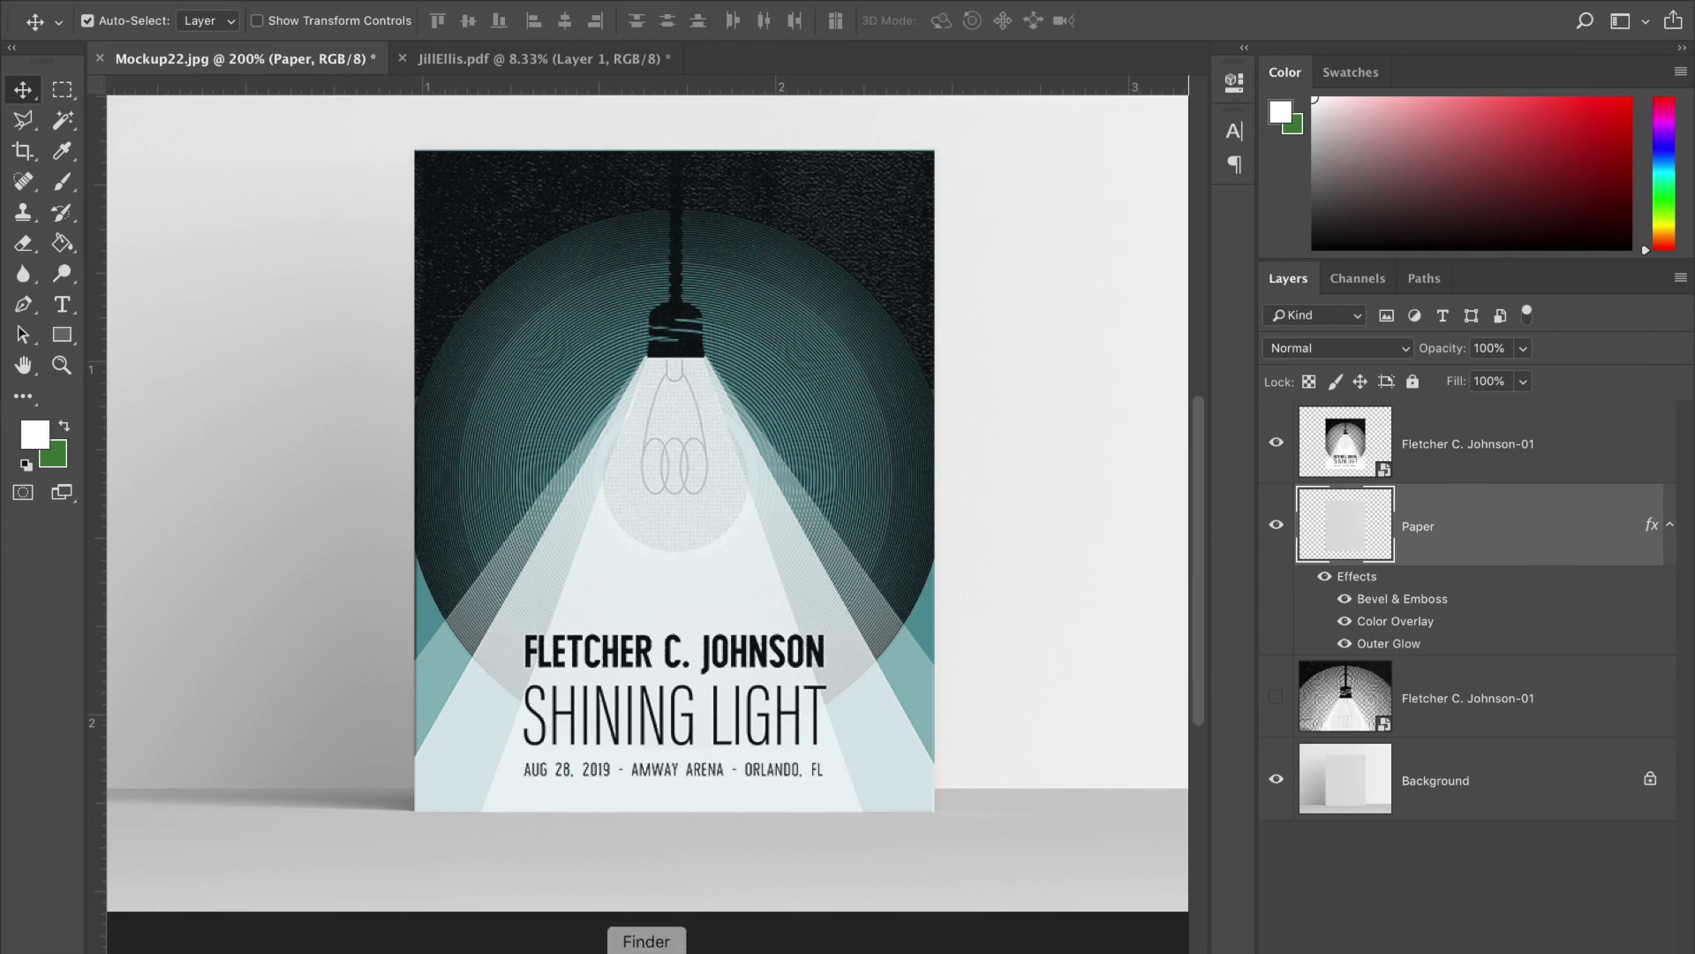
pyautogui.click(646, 950)
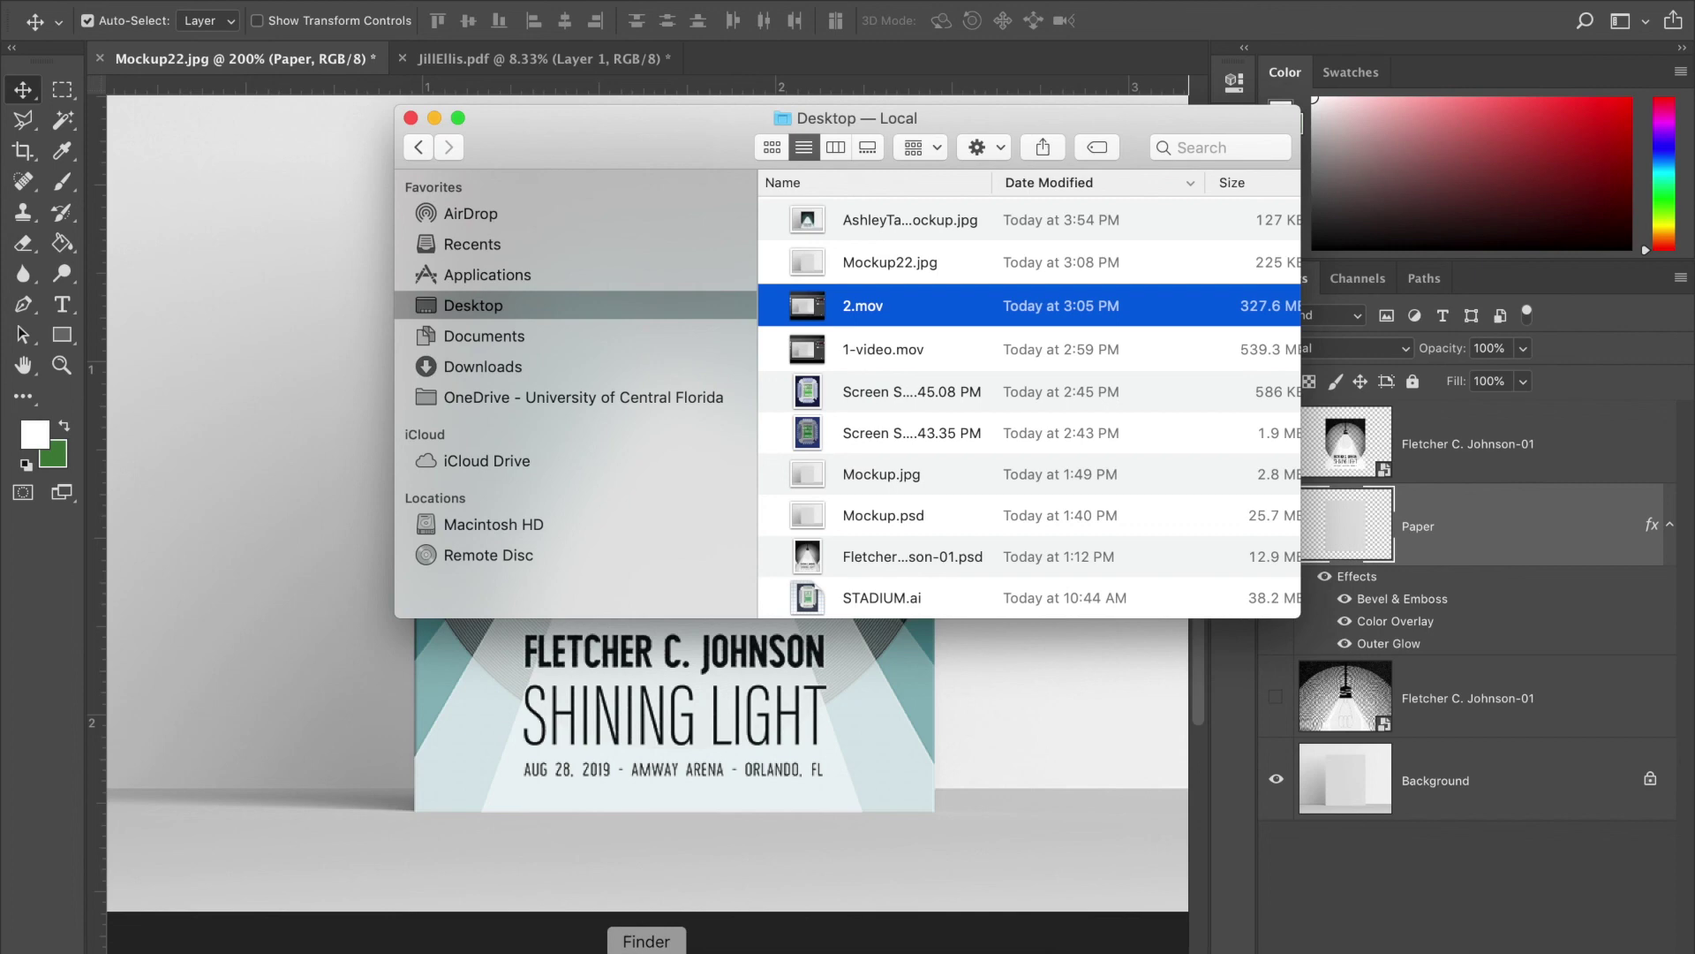
# - Open the newly saved 127 KB mockup JPEG from the Desktop folder to preview it
pyautogui.hscroll(3, 994, 410)
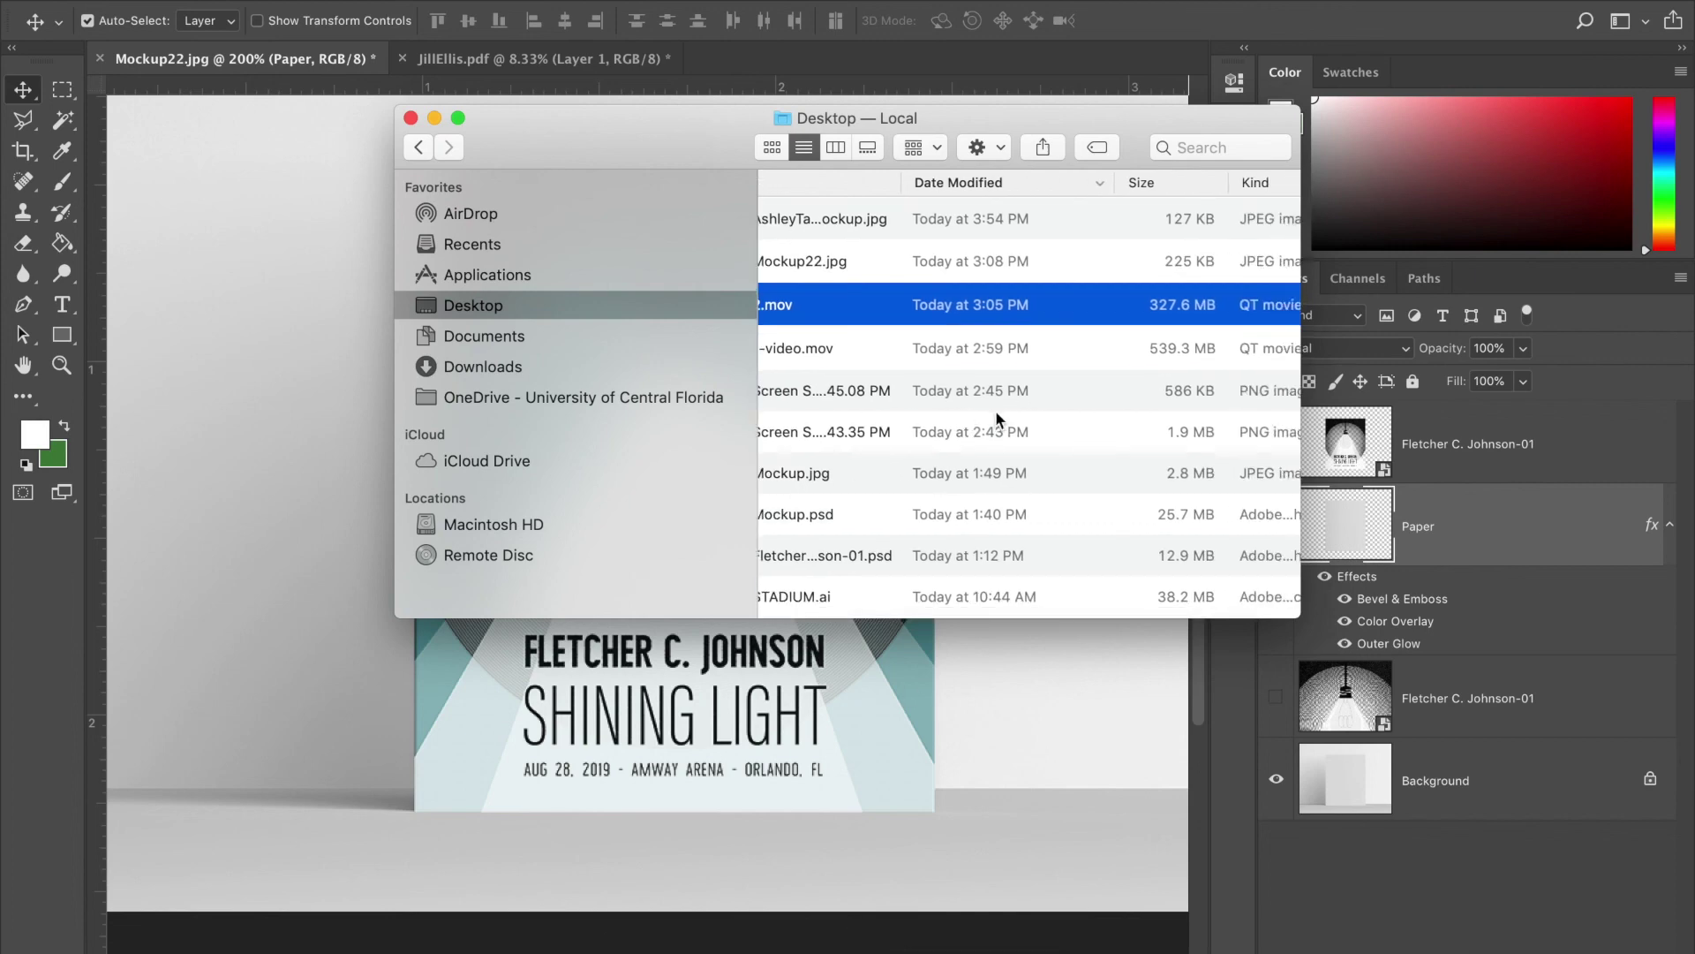
pyautogui.click(914, 220)
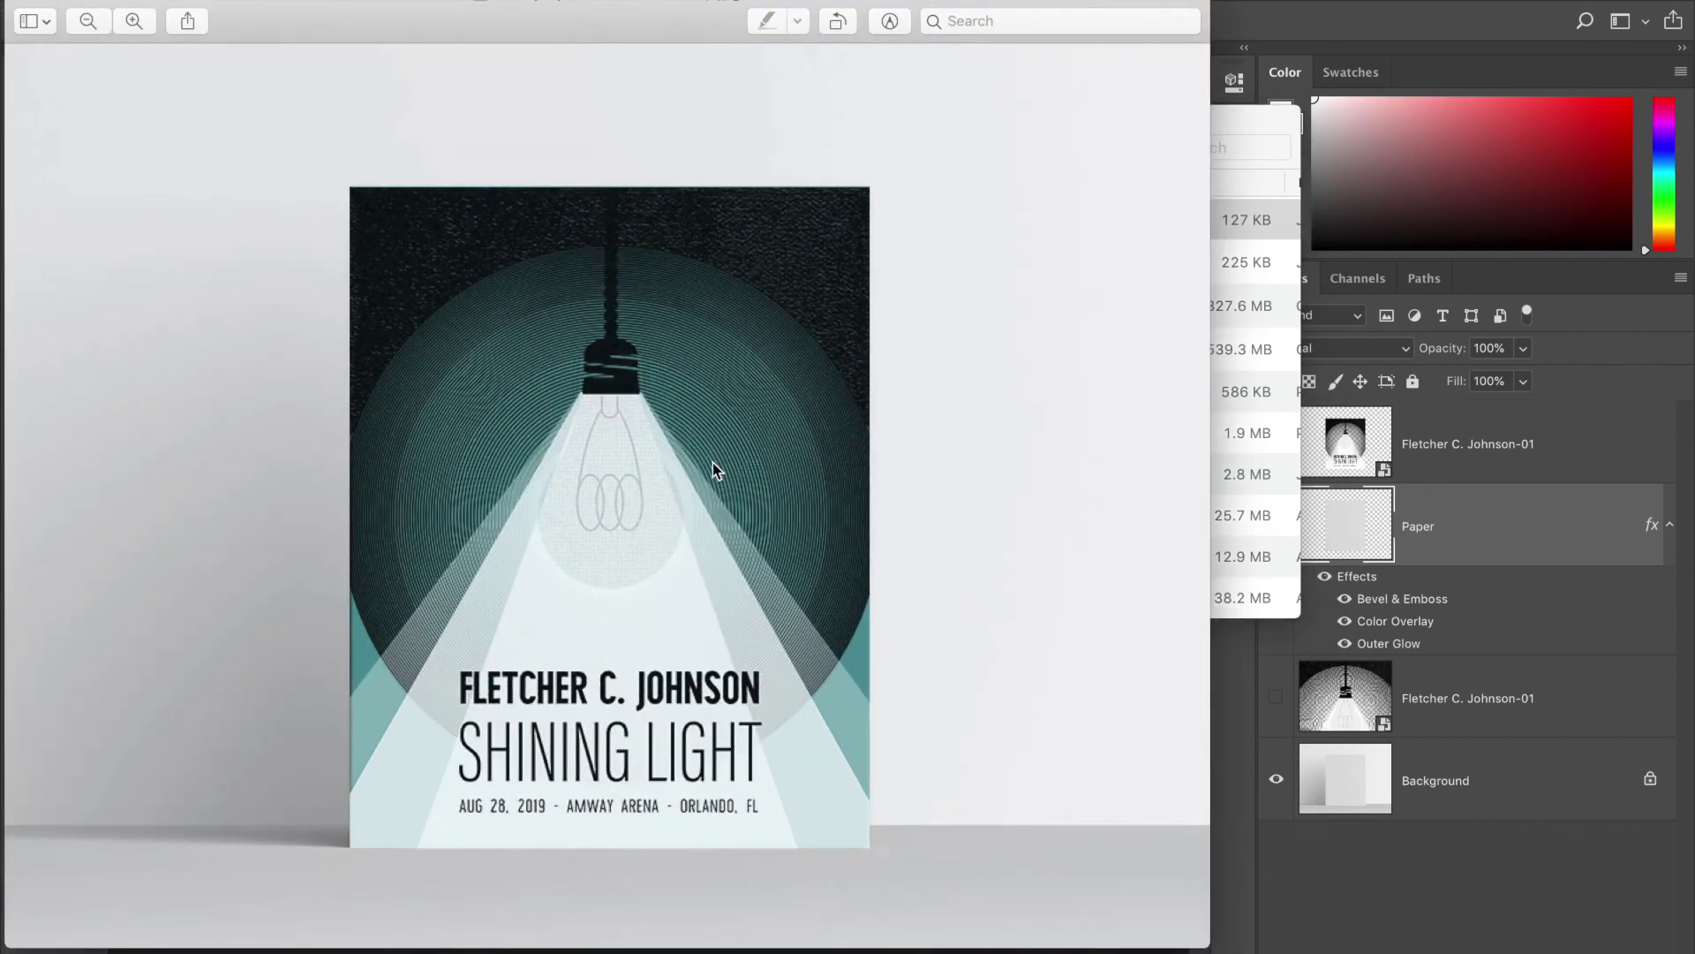
# - Review the Shining Light poster on the darker teal paper in Preview, then close it
pyautogui.scroll(3, 712, 463)
pyautogui.scroll(-3, 708, 368)
pyautogui.press('super+w')
# - Bring Mockup22.jpg back to front and zoom out, then back in on the poster
pyautogui.click(245, 298)
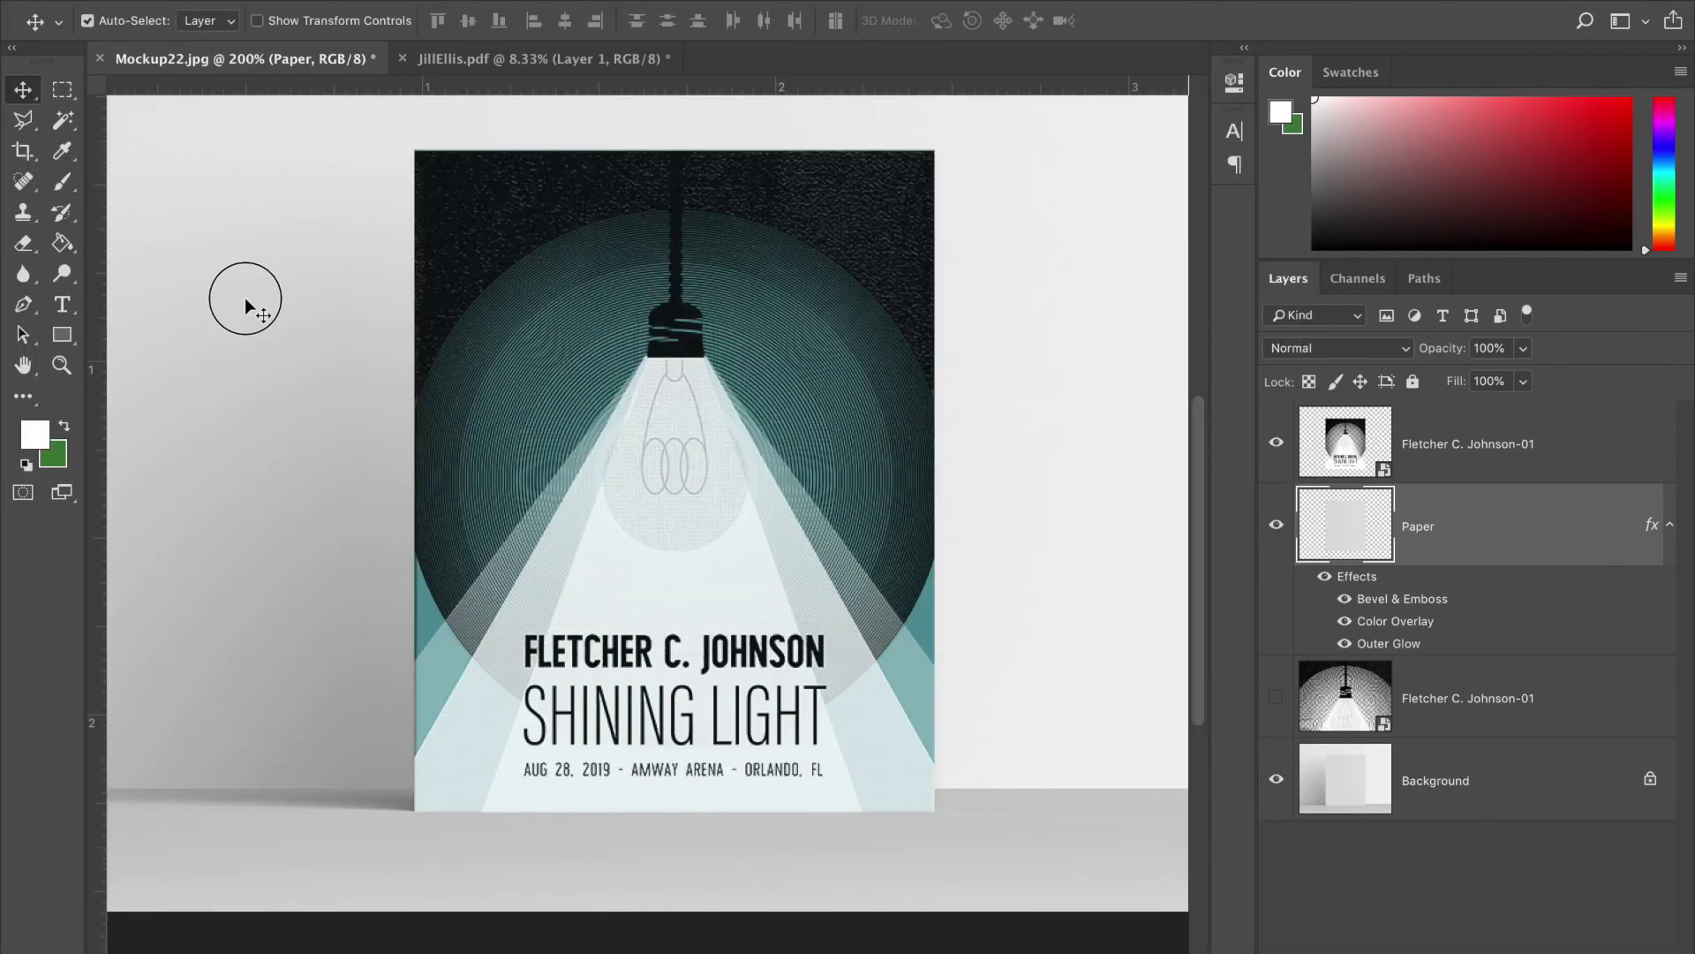
pyautogui.hotkey('ctrl', '-')
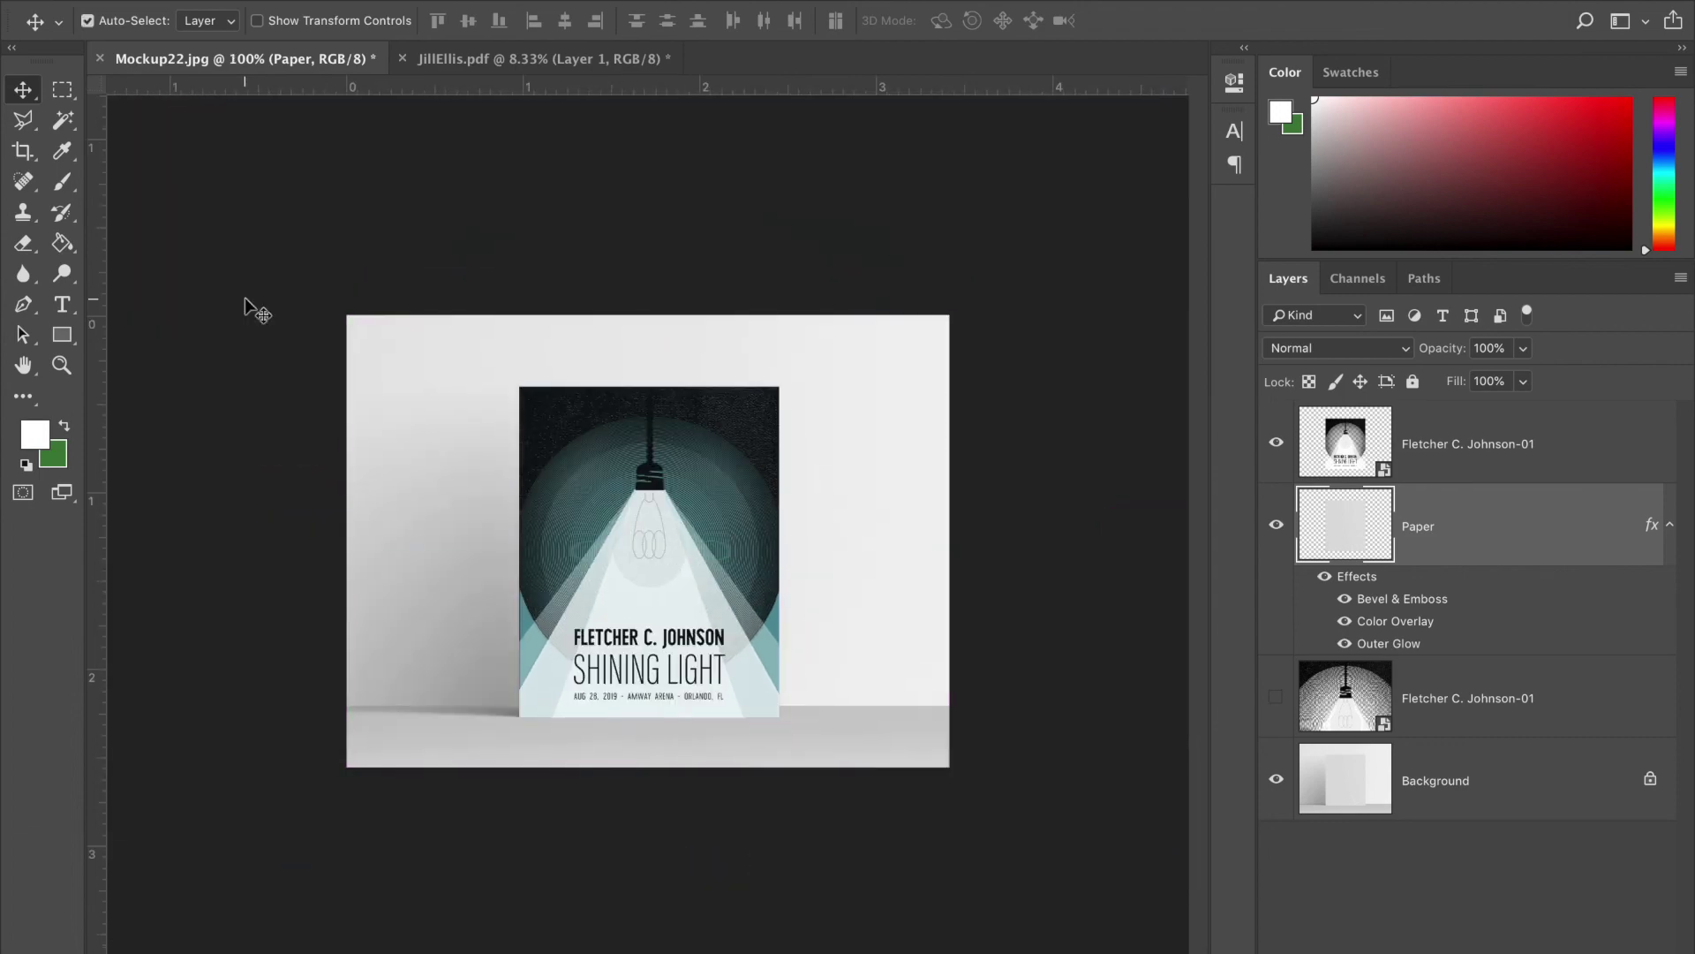
pyautogui.hotkey('ctrl', '+')
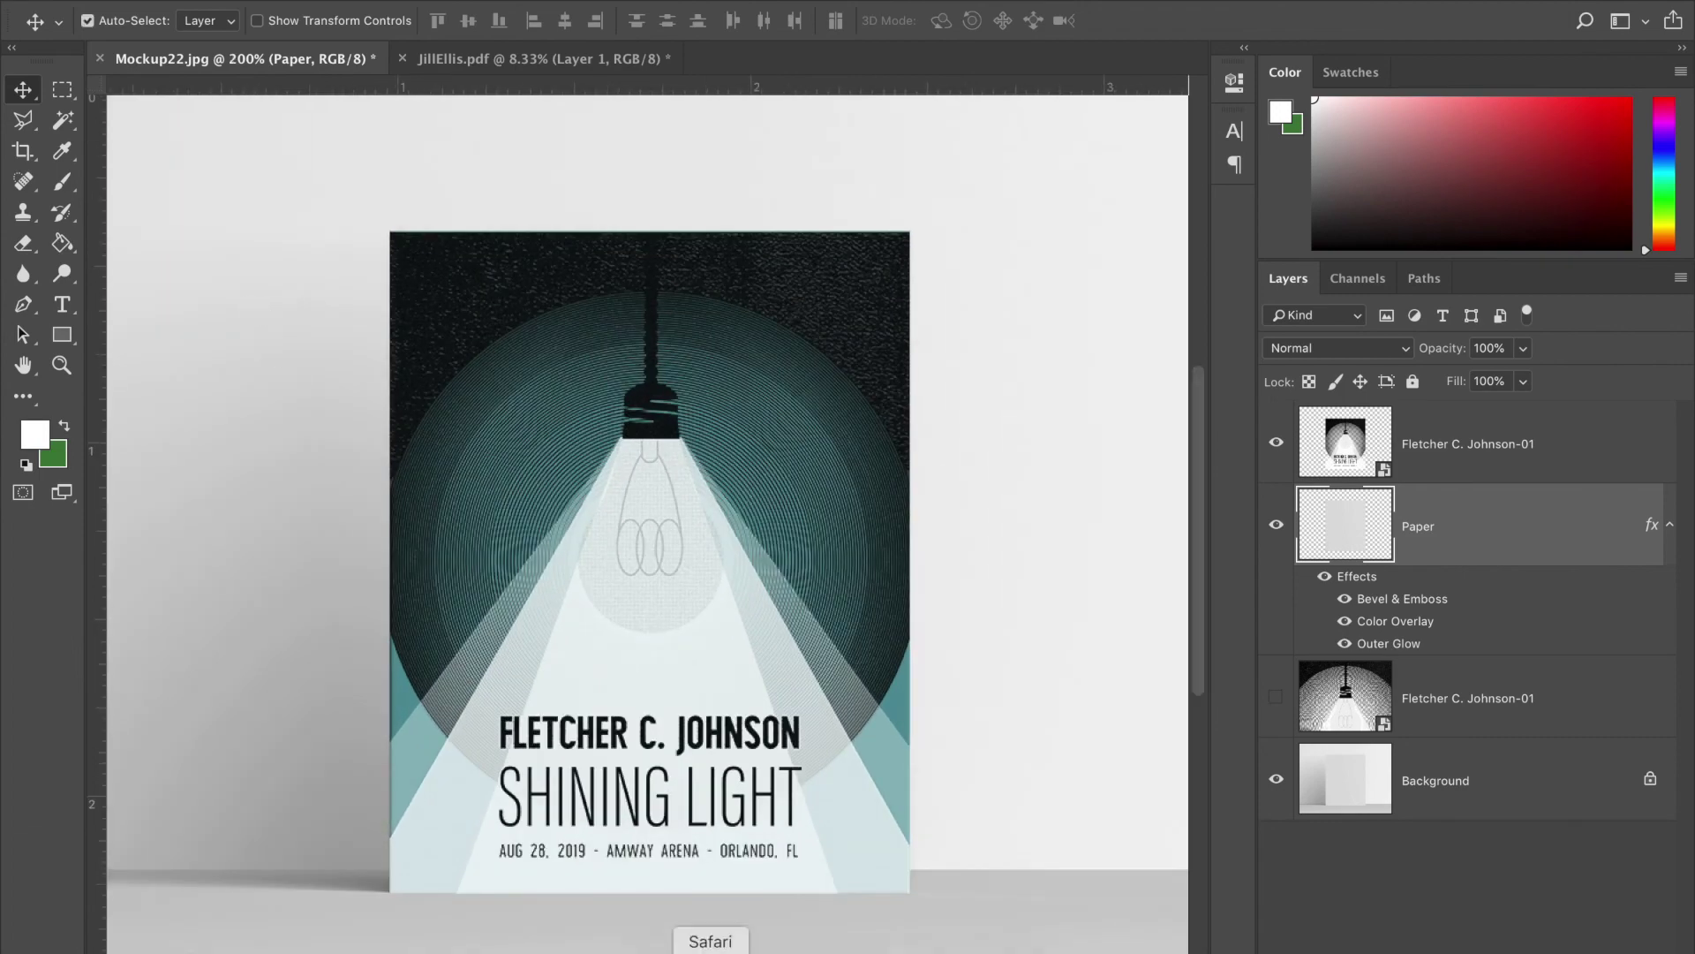